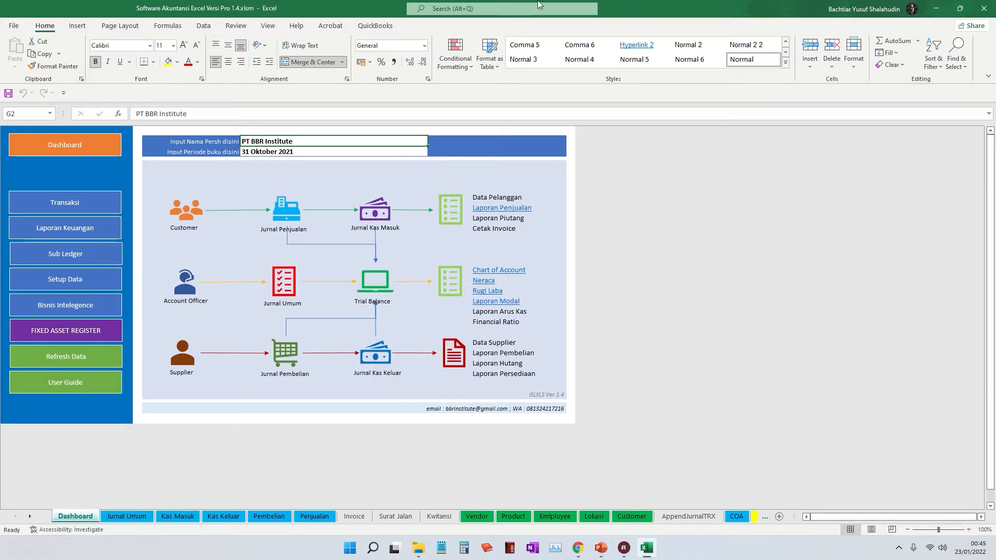
Step: Look through the Jurnal Umum, Pembelian, Penjualan, Kas Masuk and Kas Keluar sheets of the accounting template
left_click(130, 518)
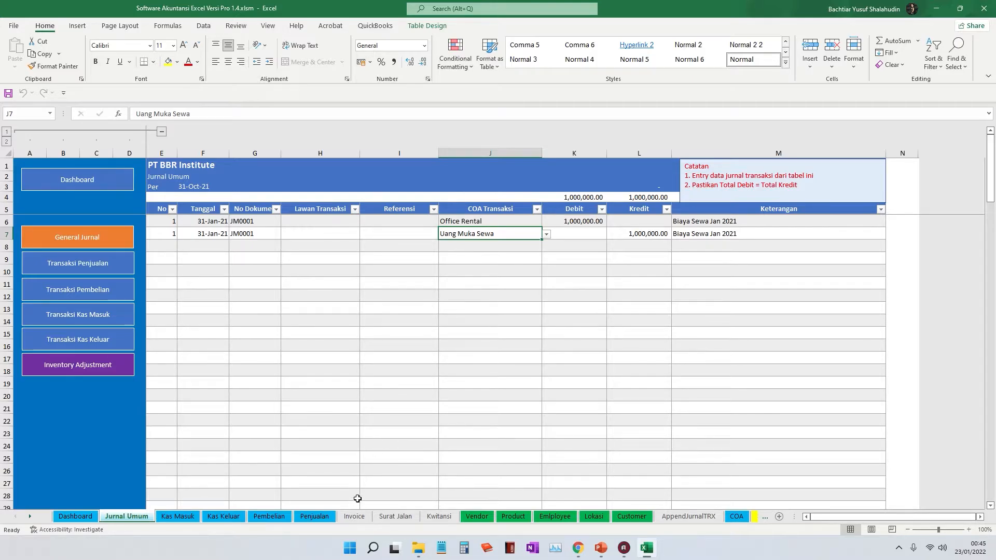
left_click(285, 517)
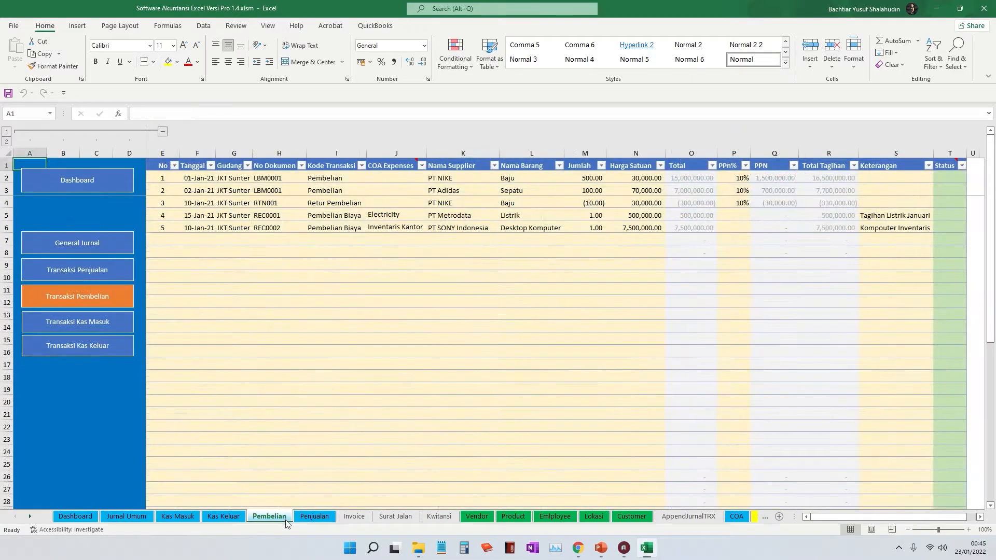
left_click(312, 517)
left_click(187, 517)
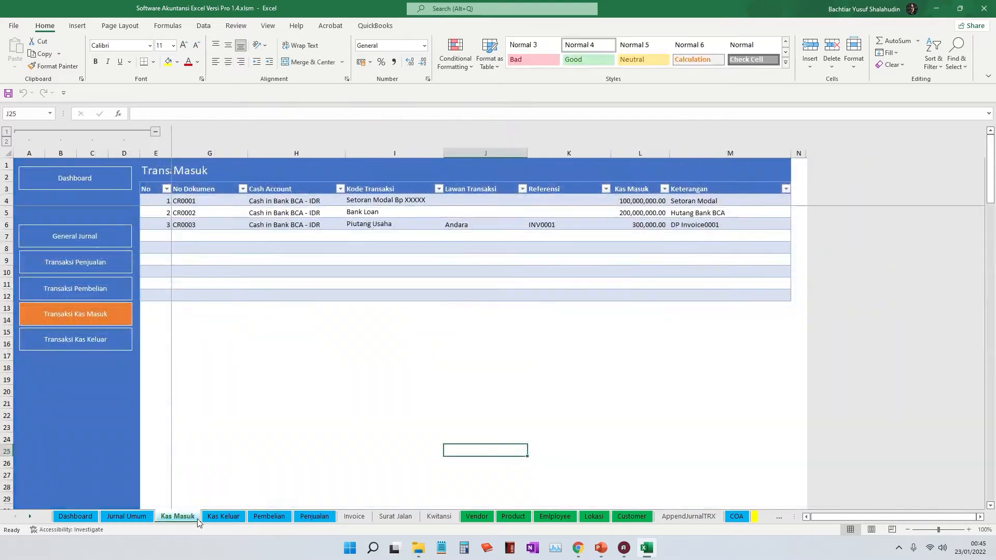
left_click(222, 518)
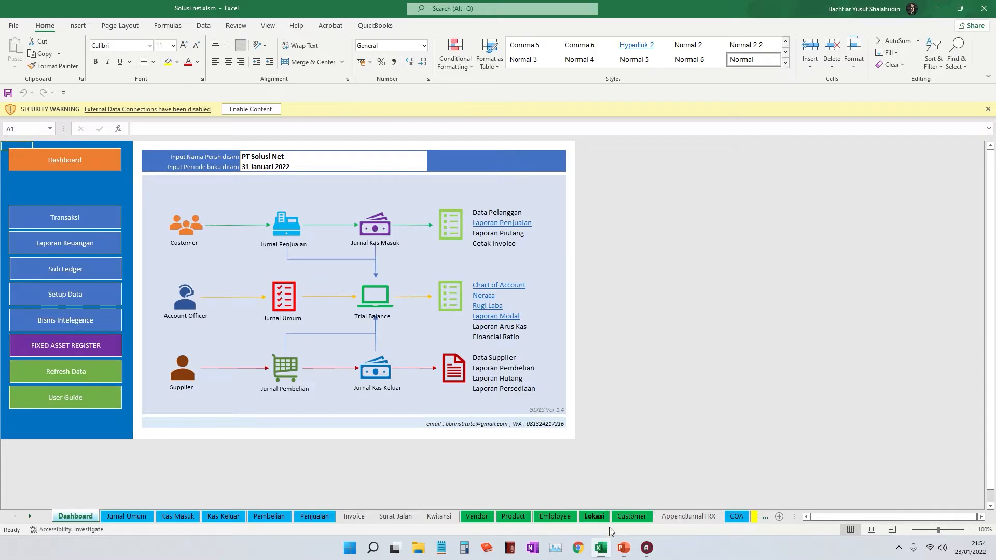
Step: Switch to the PowerPoint case-study deck and present the Studi Kasus 1 slide full screen
left_click(624, 547)
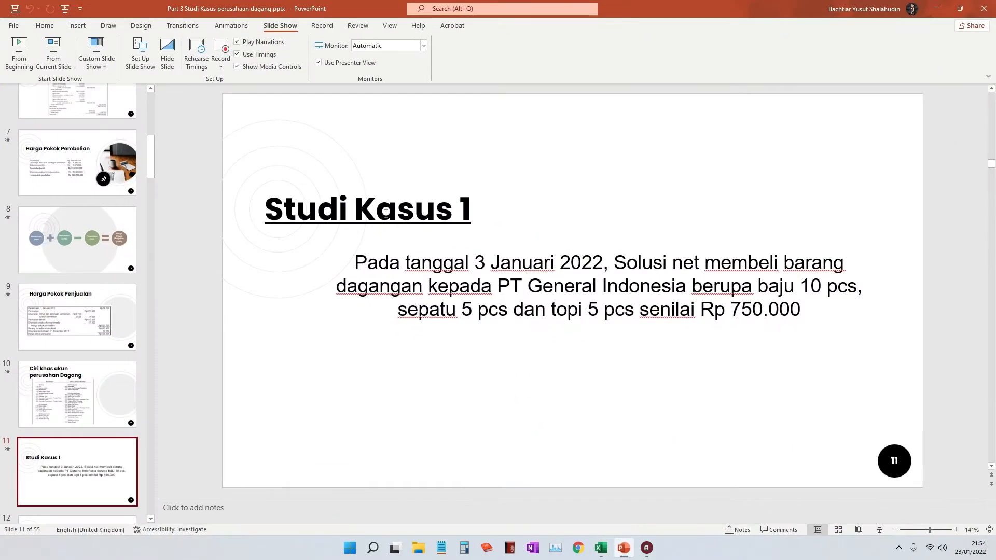
left_click(76, 27)
left_click(46, 27)
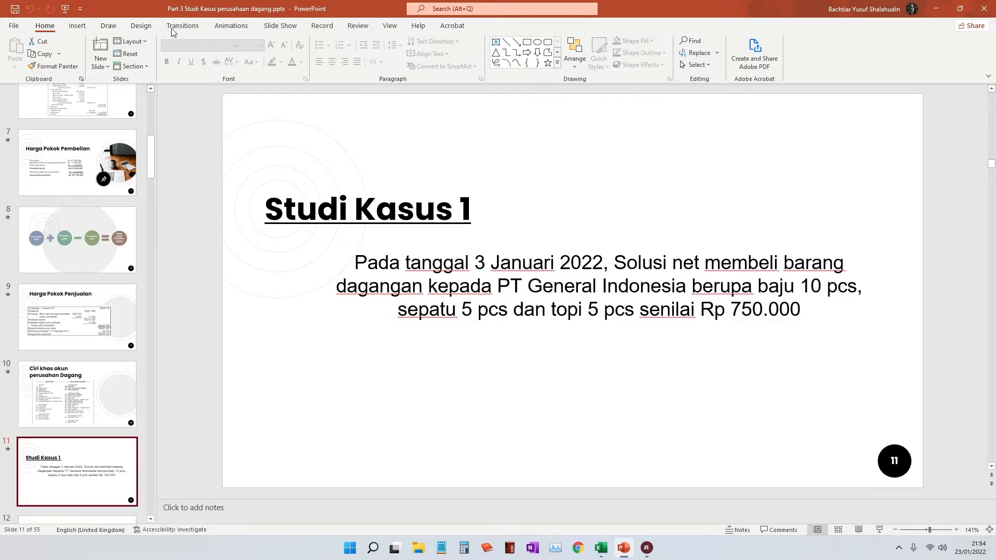
left_click(181, 27)
left_click(217, 28)
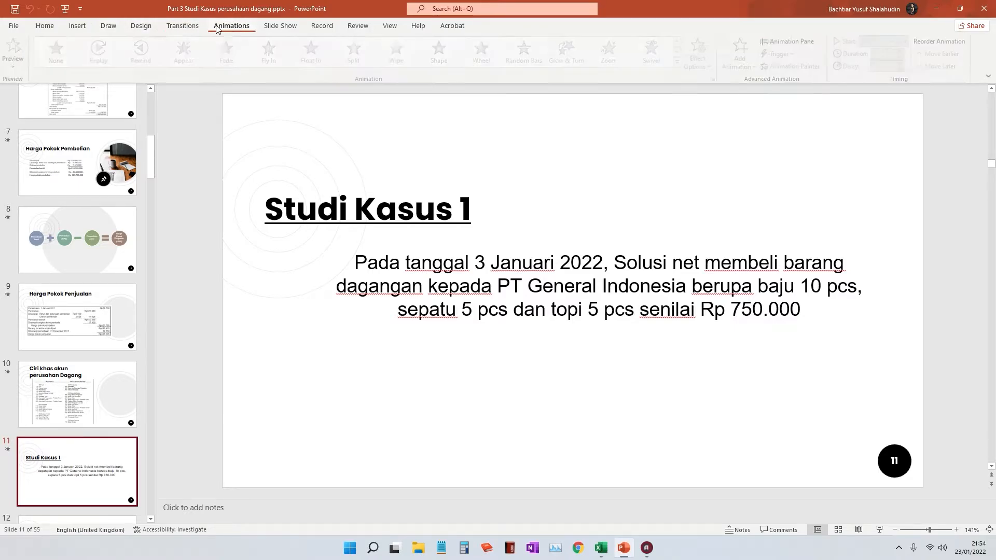
left_click(280, 25)
left_click(54, 52)
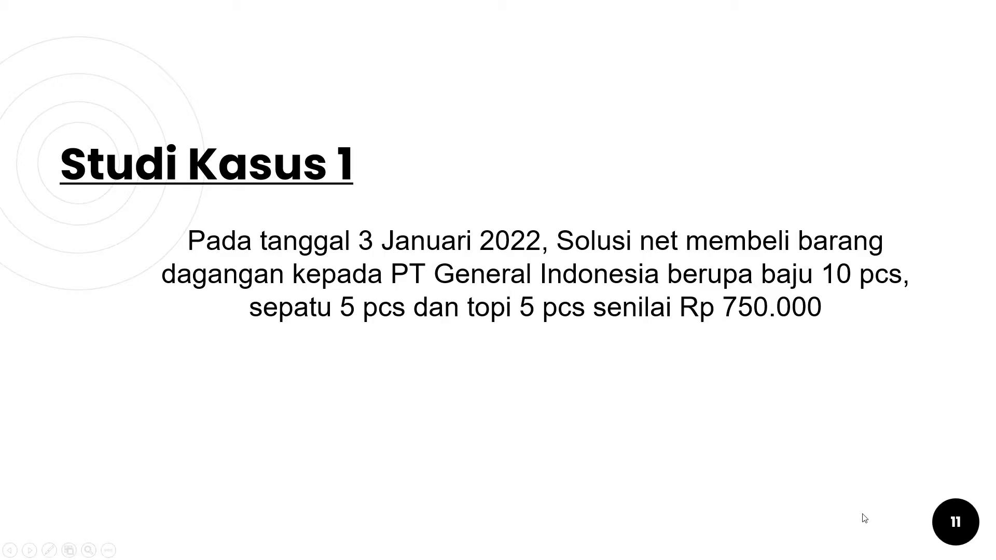
Step: Switch from the slide show back to the Solusi net.xlsm workbook in Excel
key("alt+Tab")
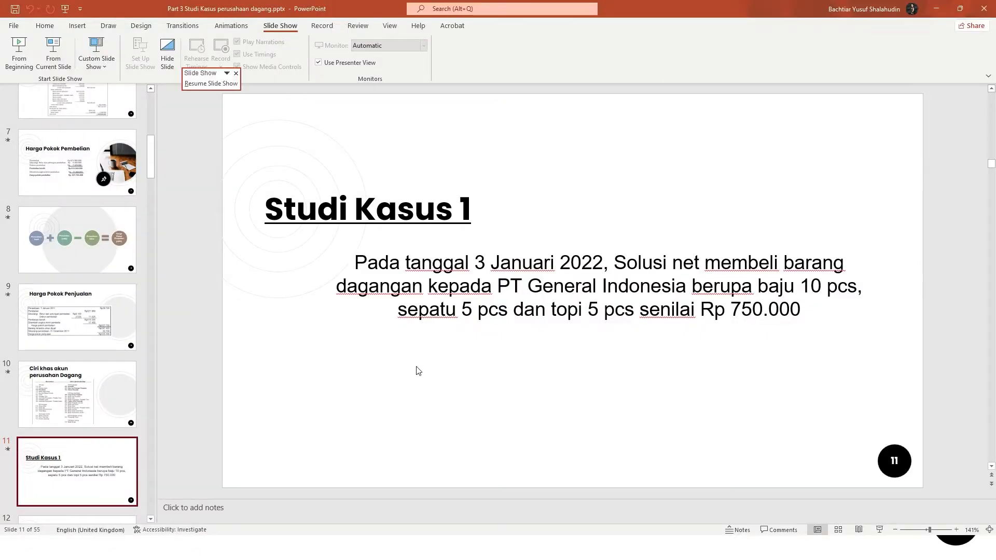
key("alt+Tab")
key("alt+Tab")
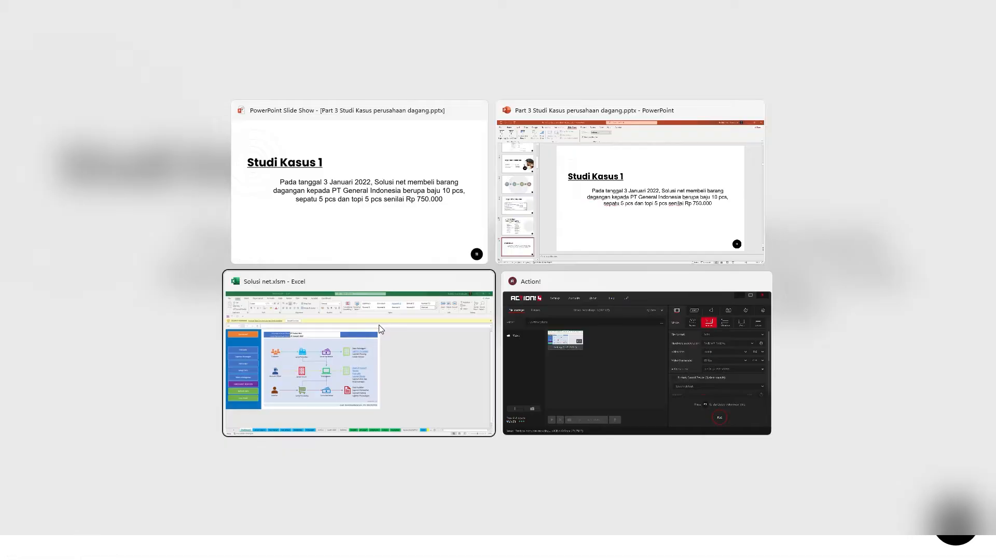
left_click(379, 328)
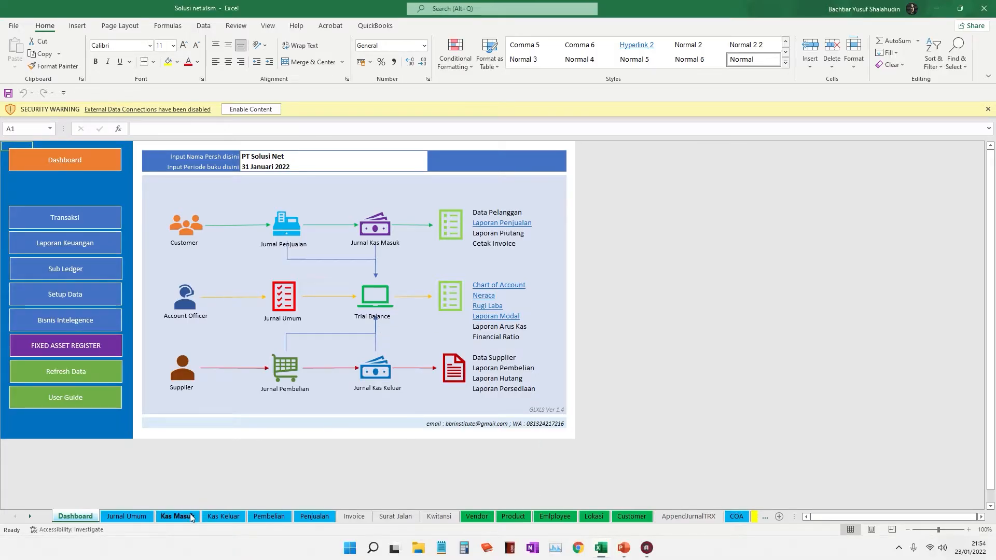
Step: Look over the Jurnal Umum, Pembelian and Penjualan sheets and enable the workbook's blocked external data connections
left_click(129, 517)
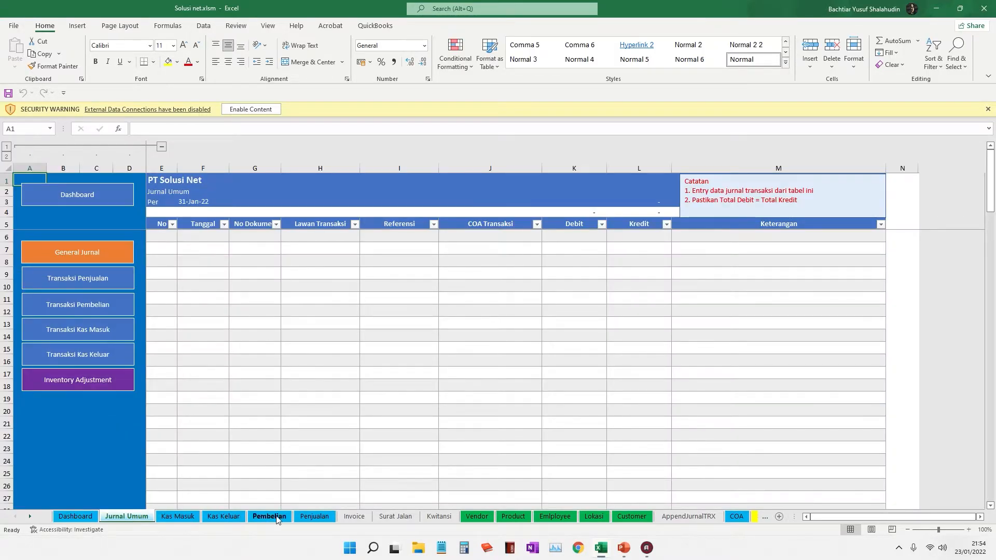
left_click(266, 516)
left_click(314, 516)
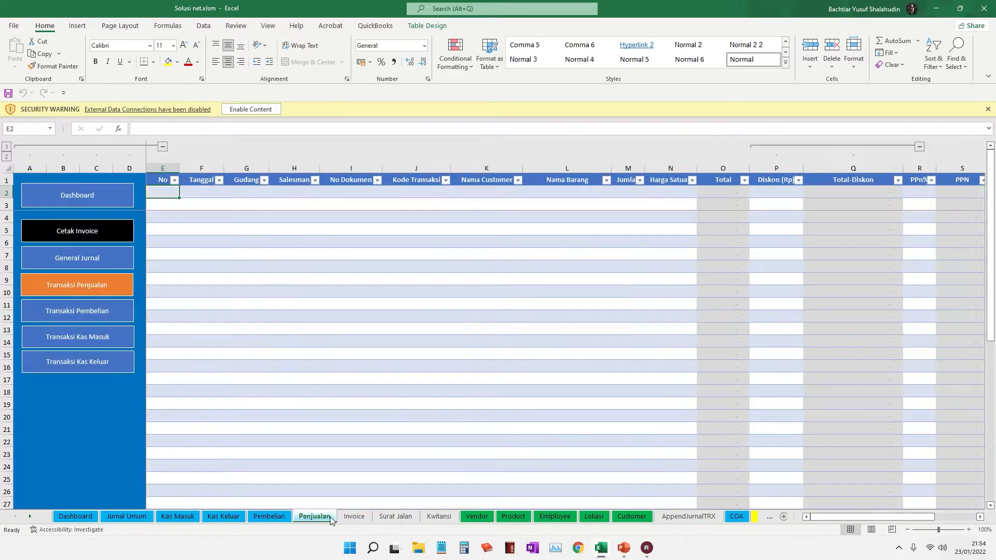
left_click(267, 112)
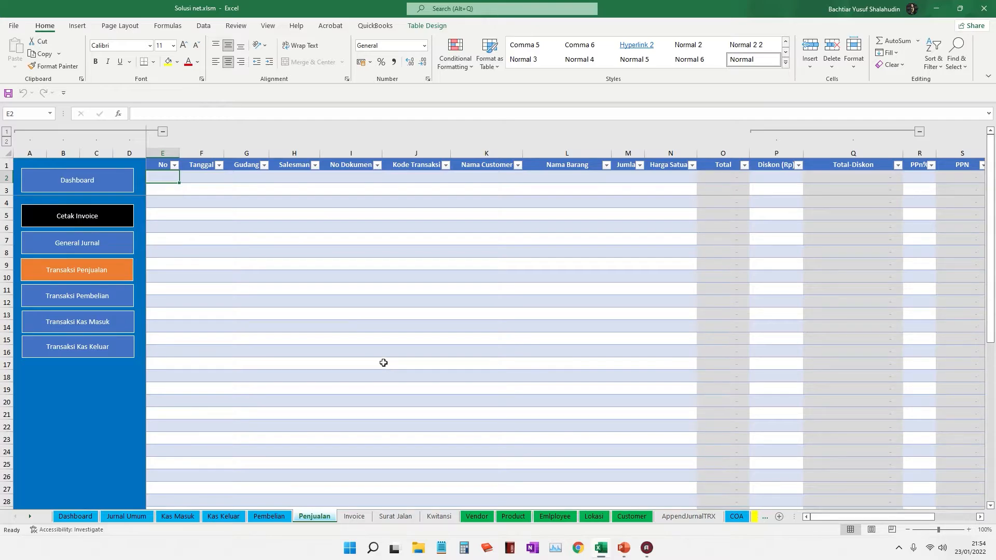
Step: Review the column layouts of the Jurnal Umum, Pembelian and Penjualan sheets and return to the Dashboard
left_click(126, 517)
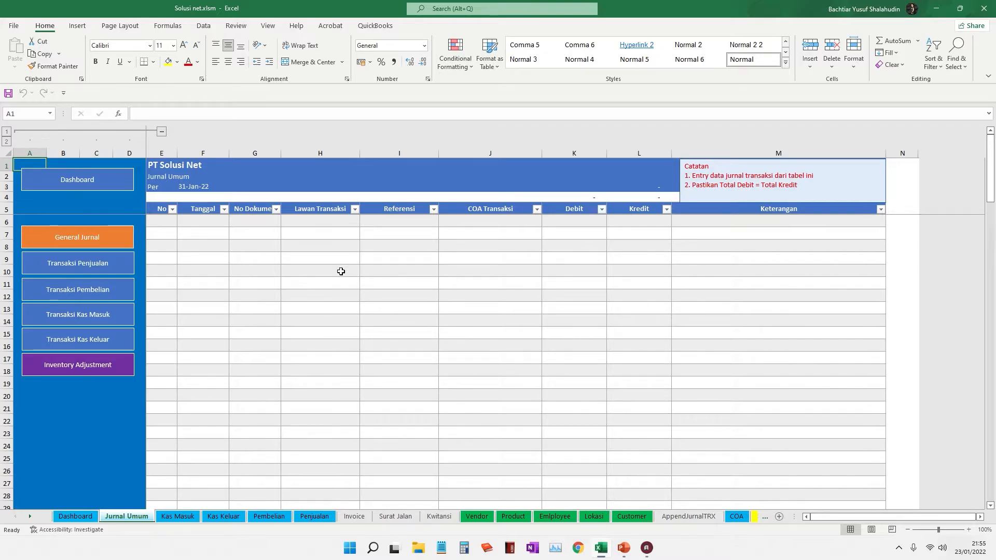
left_click(270, 516)
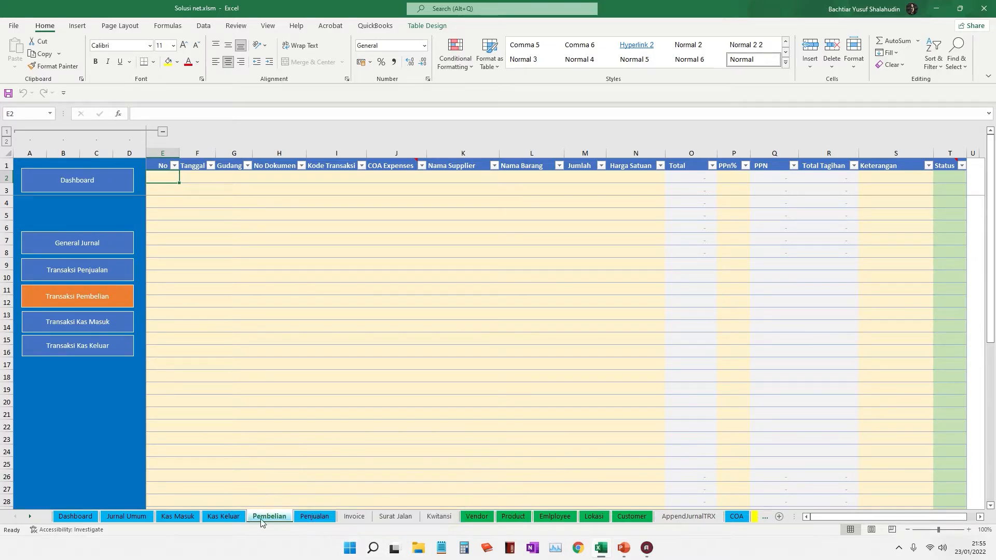
left_click(313, 516)
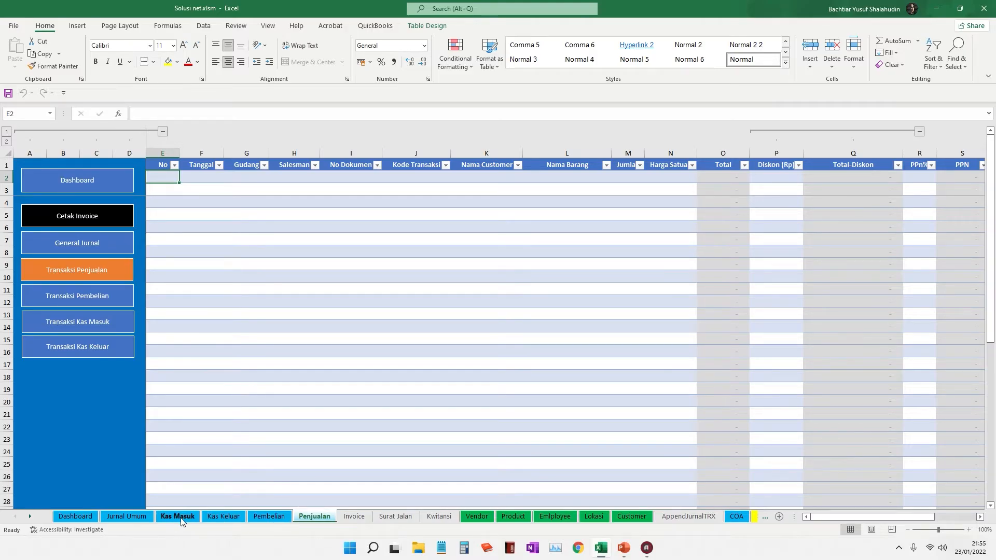
left_click(85, 520)
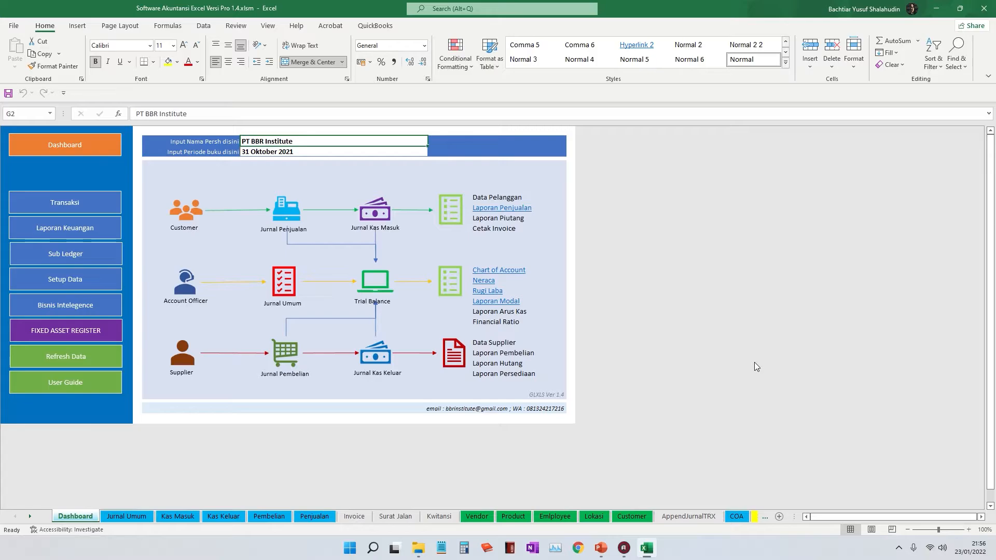
Step: Review the sample transactions on the template's Jurnal Umum, Pembelian and Penjualan sheets, and open the User Guide from the Dashboard
left_click(139, 519)
left_click(267, 518)
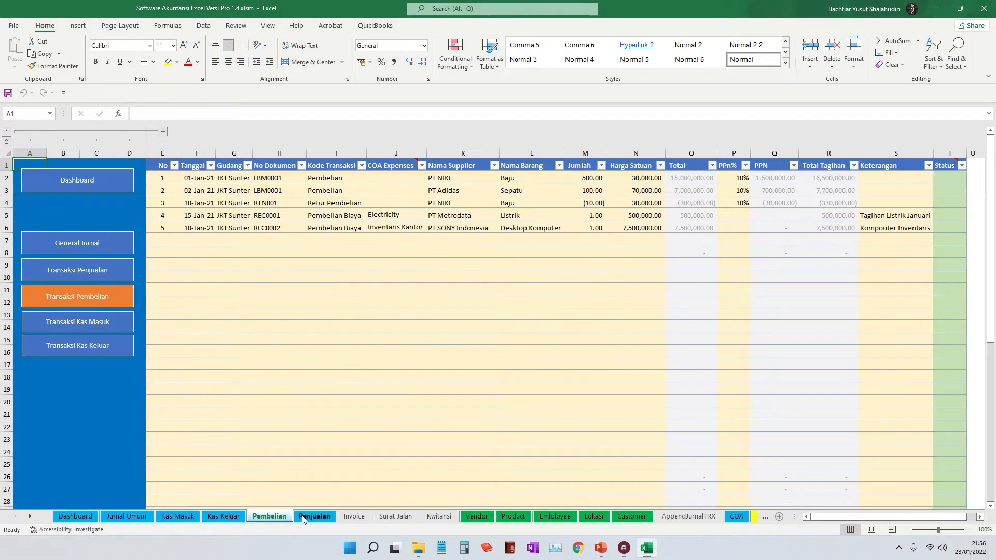
left_click(303, 519)
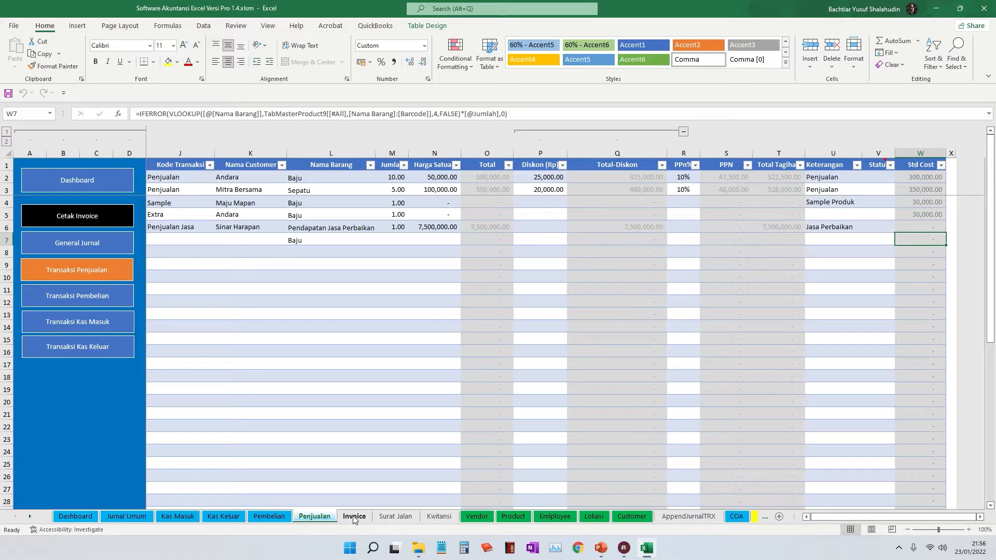
left_click(75, 516)
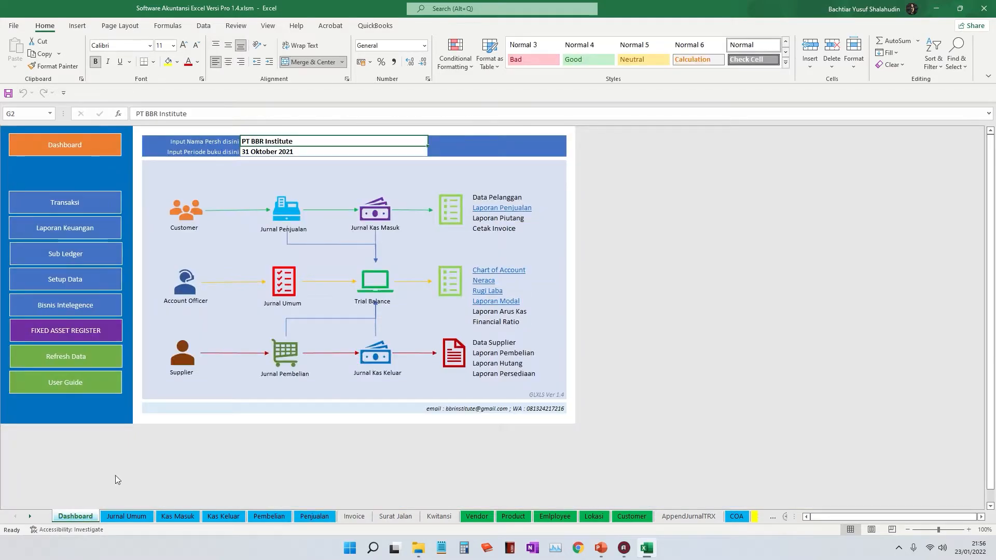
left_click(93, 396)
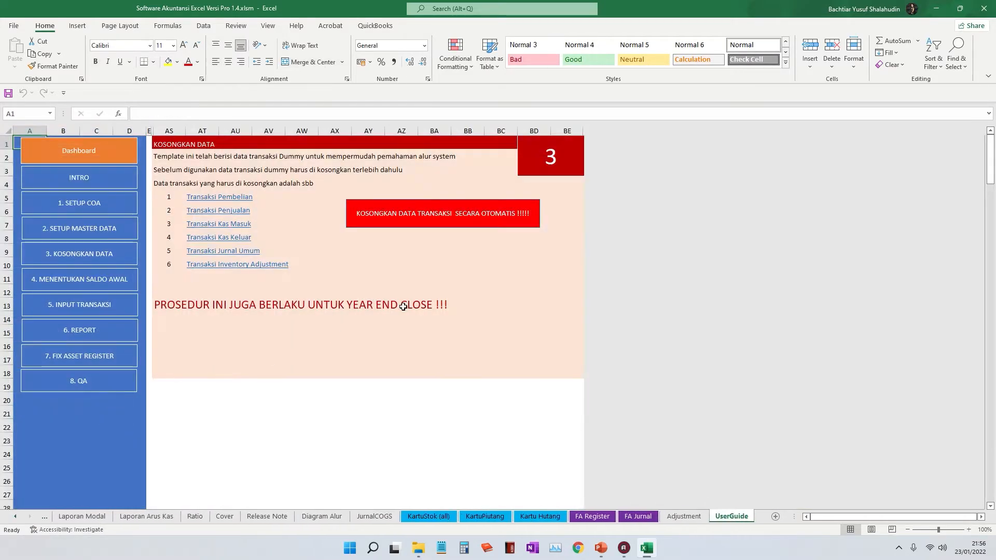
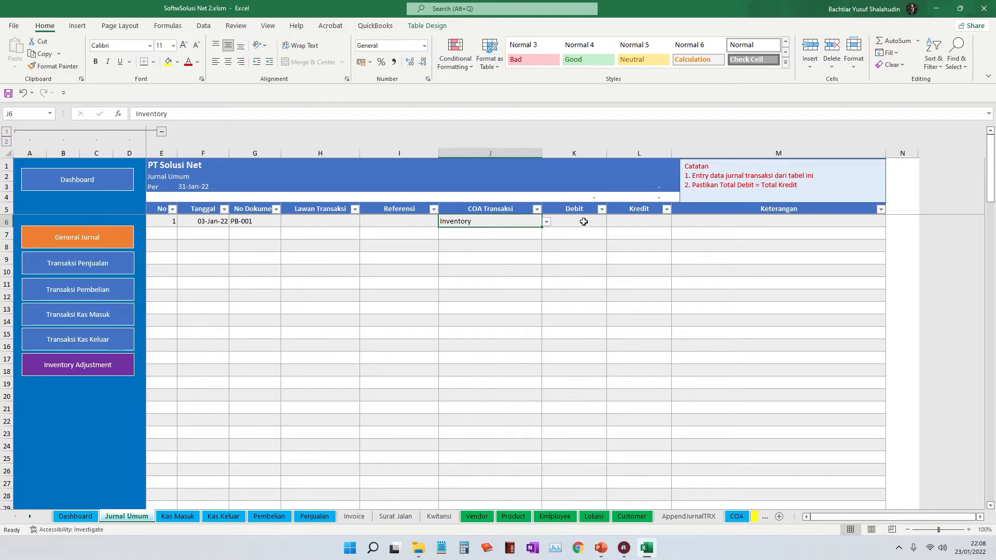
Step: Enter a debit of 750,000 for the Inventory line of the general journal
left_click(583, 221)
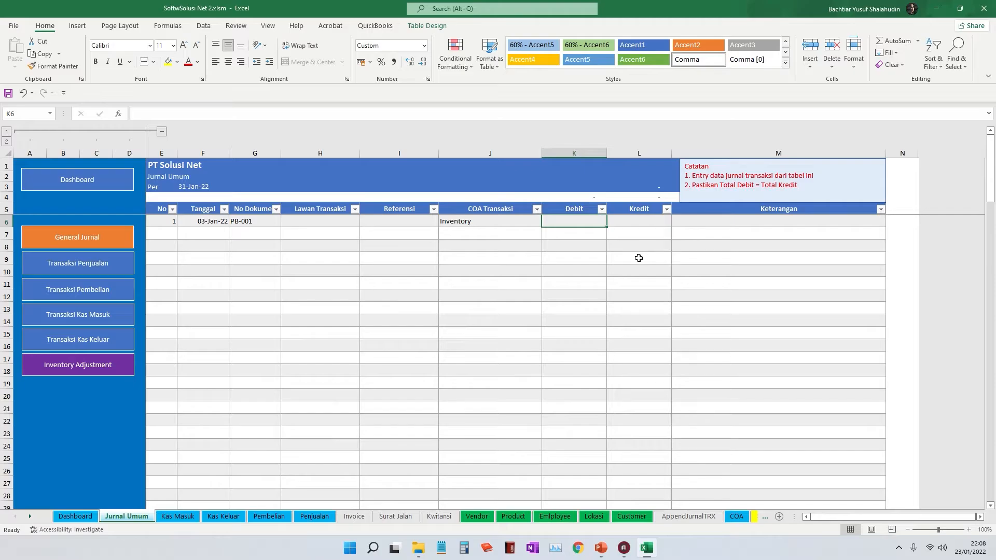
type("750,000")
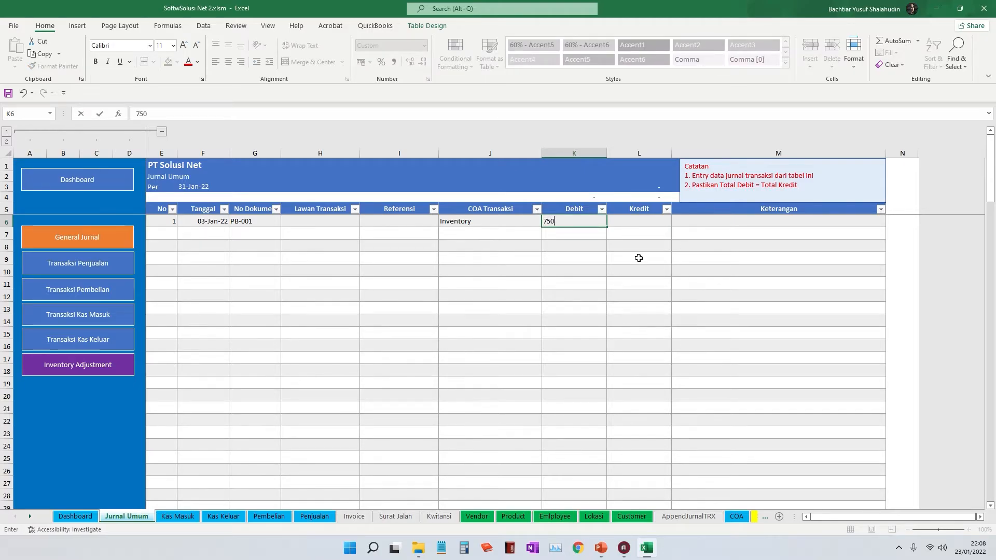
key("Return")
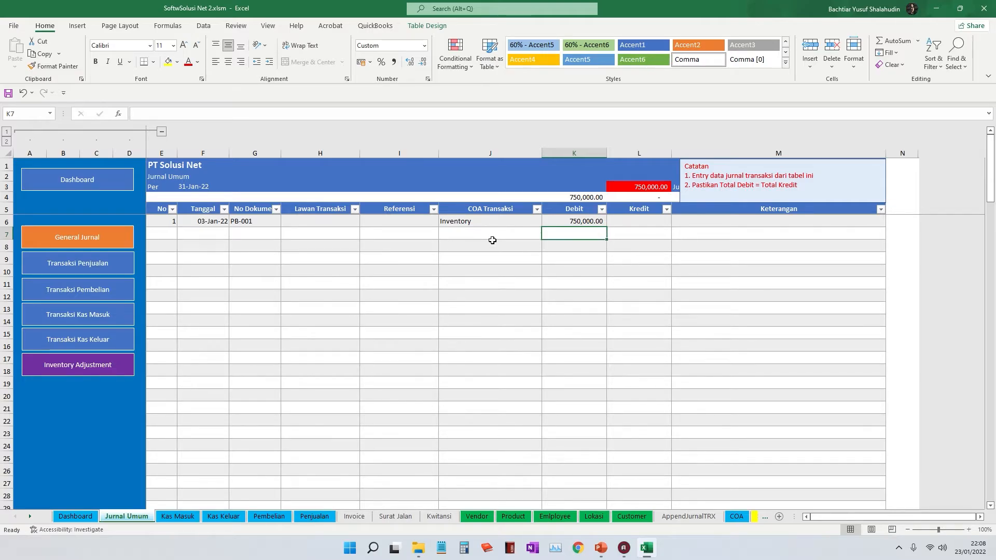
Step: Fill the date down to the second journal line in row 7 and set it to 03/01/2022
left_click(334, 240)
left_click(249, 234)
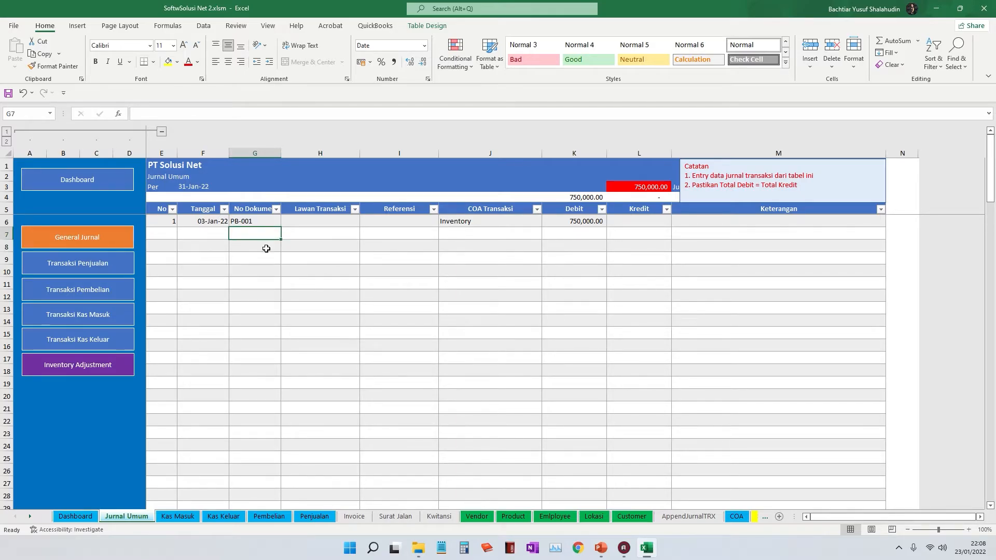
left_click(205, 232)
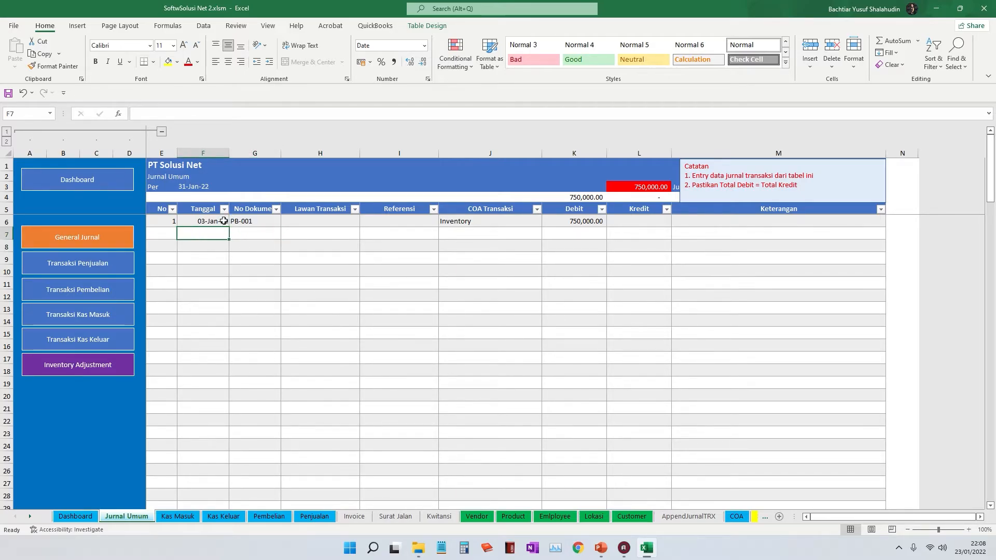
left_click(223, 221)
left_click_drag(229, 227, 228, 238)
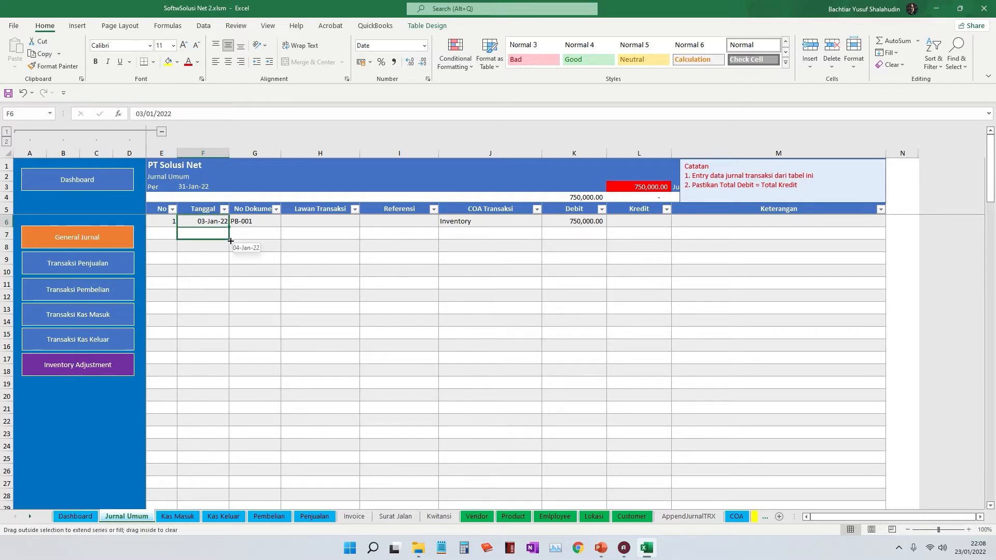
double_click(204, 235)
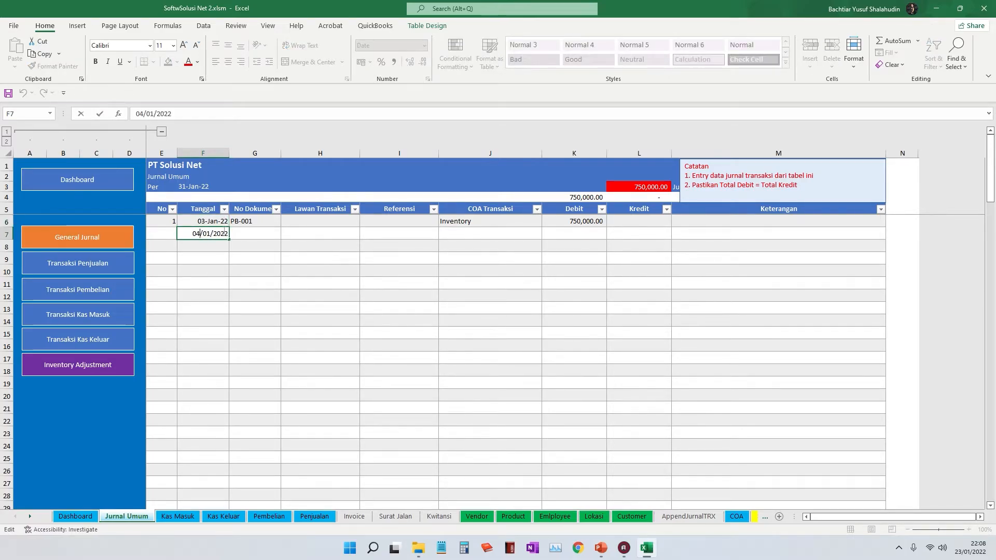
key("BackSpace")
type("3")
key("Return")
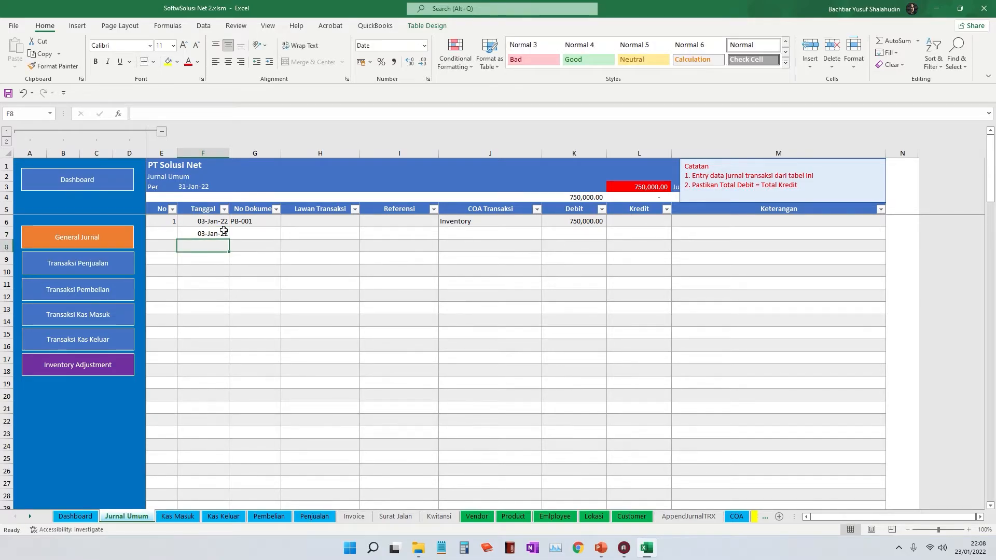
Step: Enter document number PB-001 for the second journal line in row 7
left_click(263, 234)
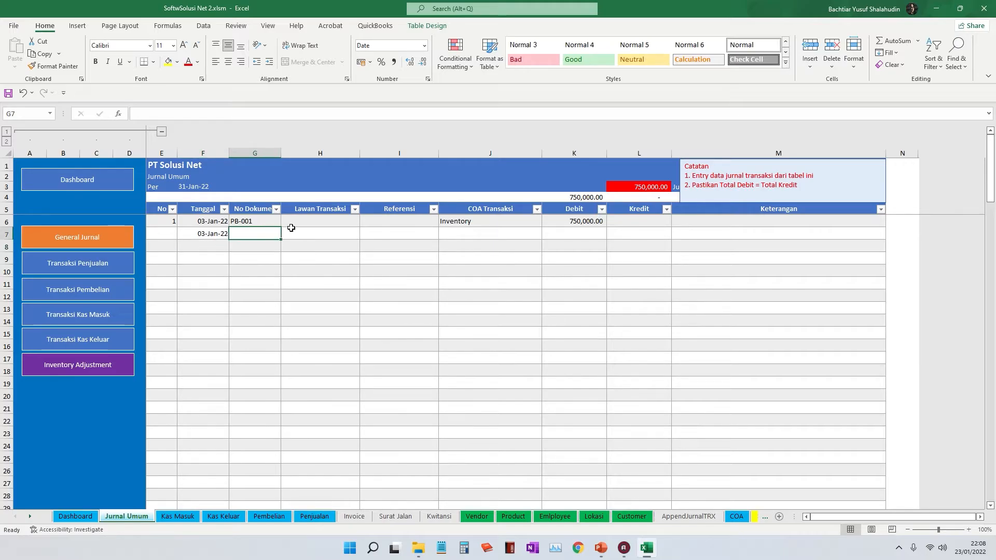
type("PB")
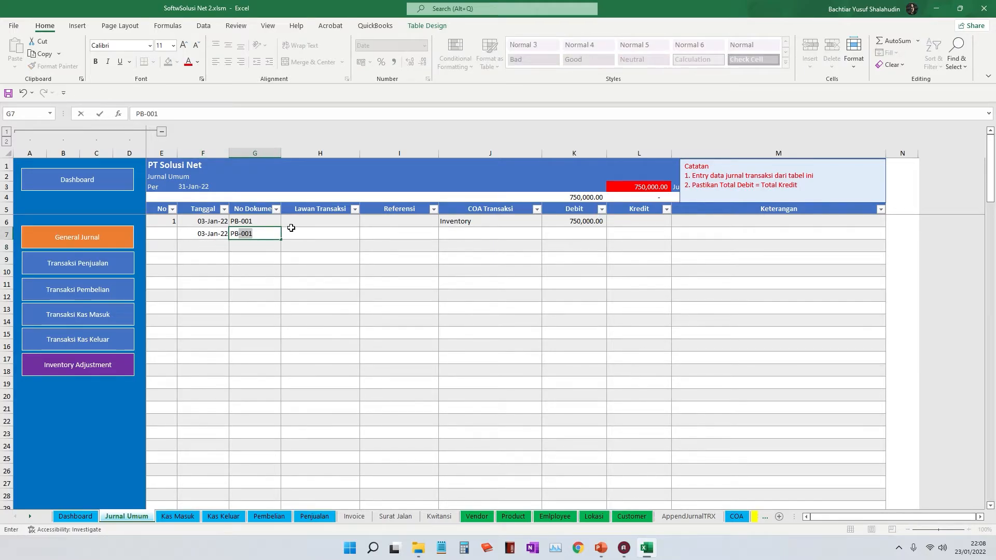
type("-001")
key("Tab")
Step: Set the COA Transaksi account of the second journal line in row 7 to Cash on Hand-IDR
key("Tab")
key("Tab")
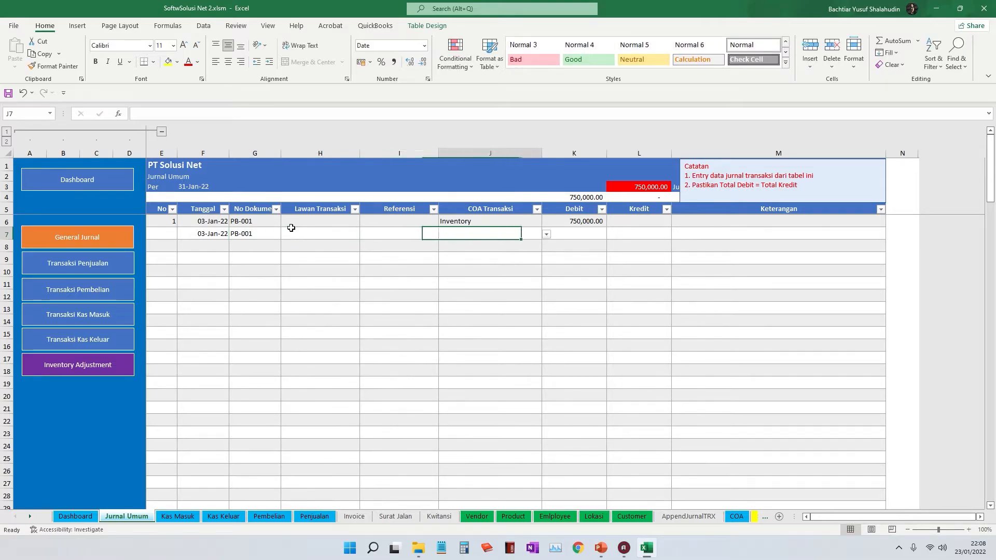
left_click(546, 233)
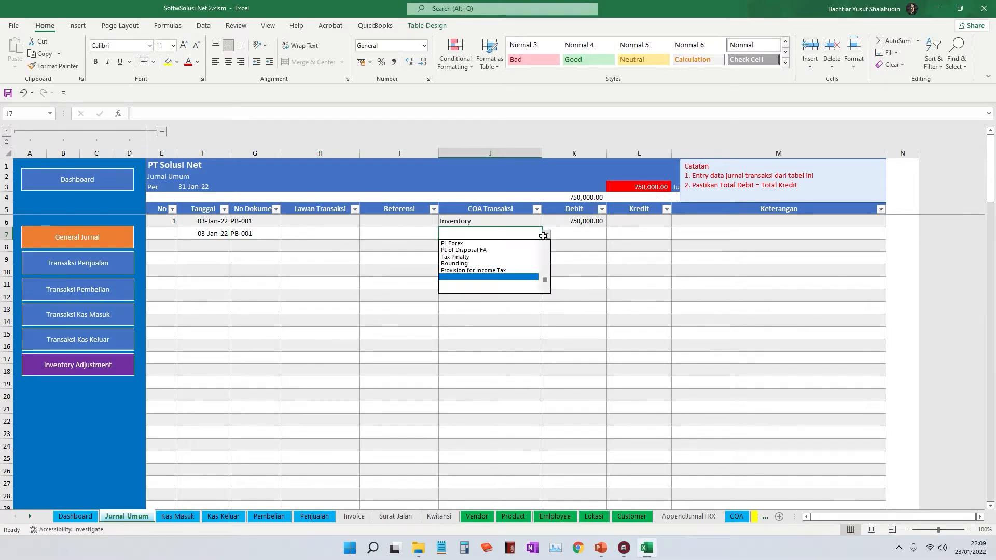
scroll(534, 279, "up", 10)
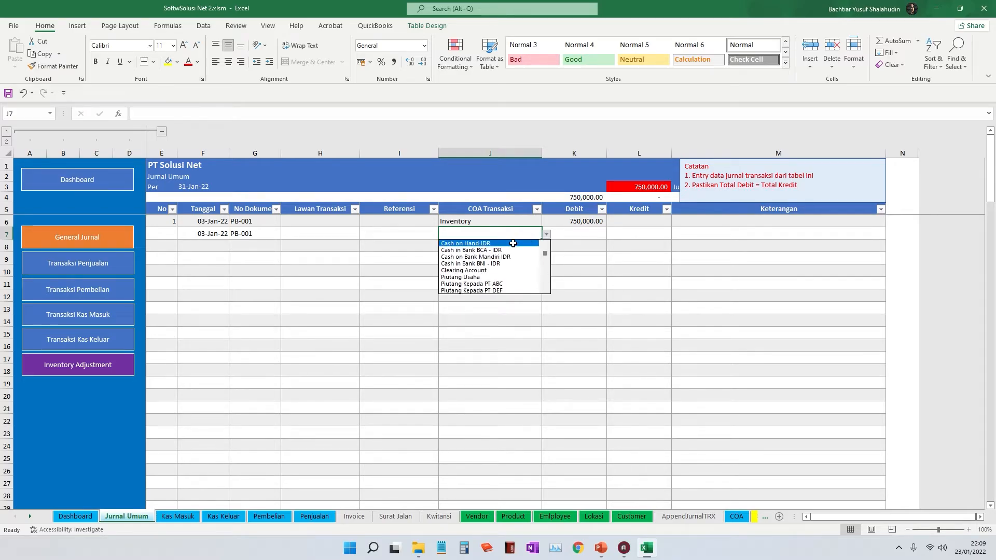
left_click(519, 244)
key("Tab")
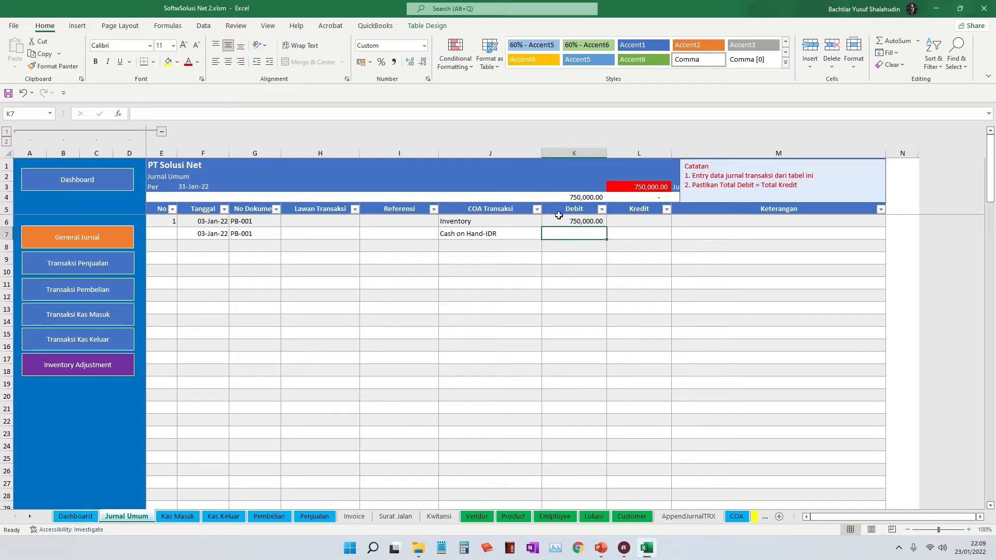
Step: Enter a credit of 750,000 for the Cash on Hand-IDR line in row 7
key("Tab")
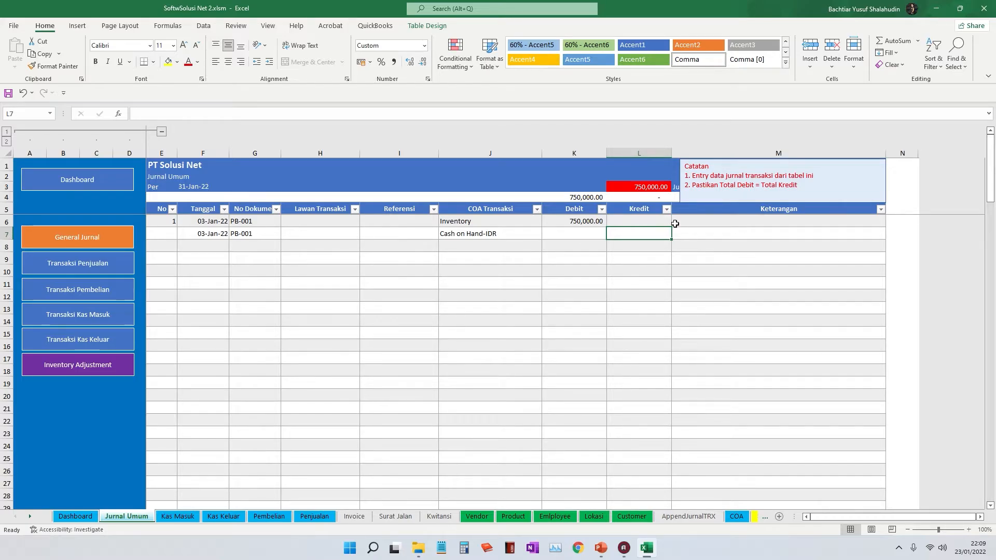
type("7")
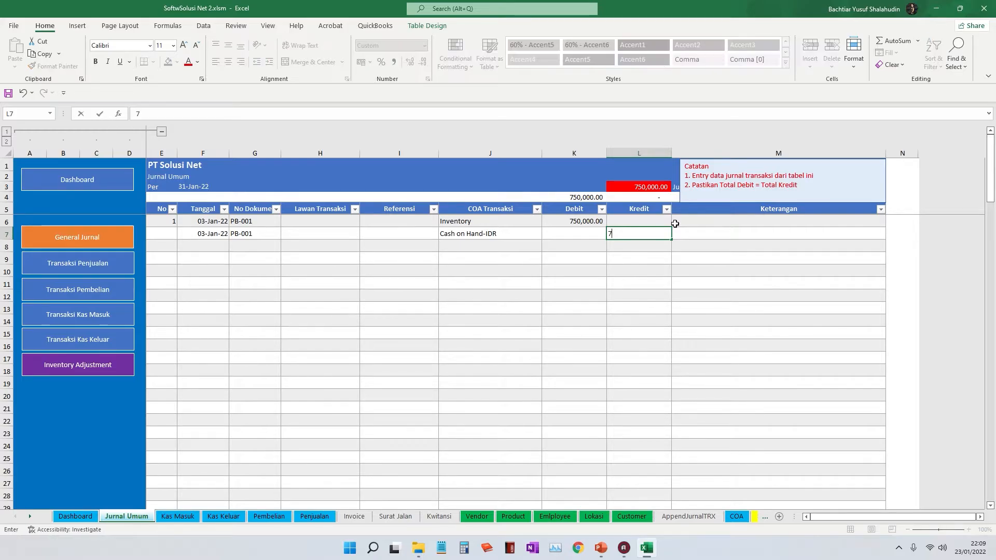
type("50,00000")
key("Return")
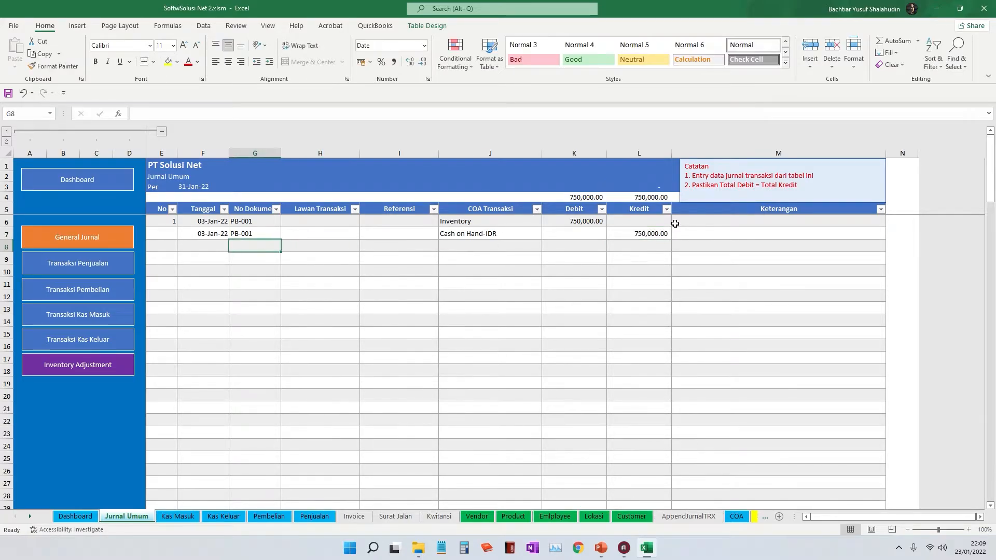
Step: Enter the Keterangan "untuk pembelian persediaan" for the journal line in row 7
left_click(740, 235)
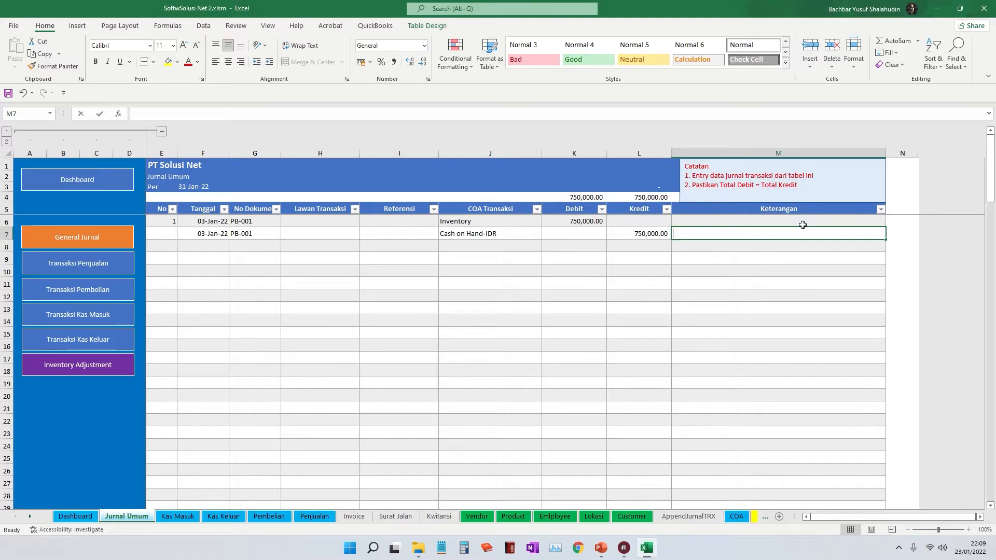
type("untuk pembelian perse")
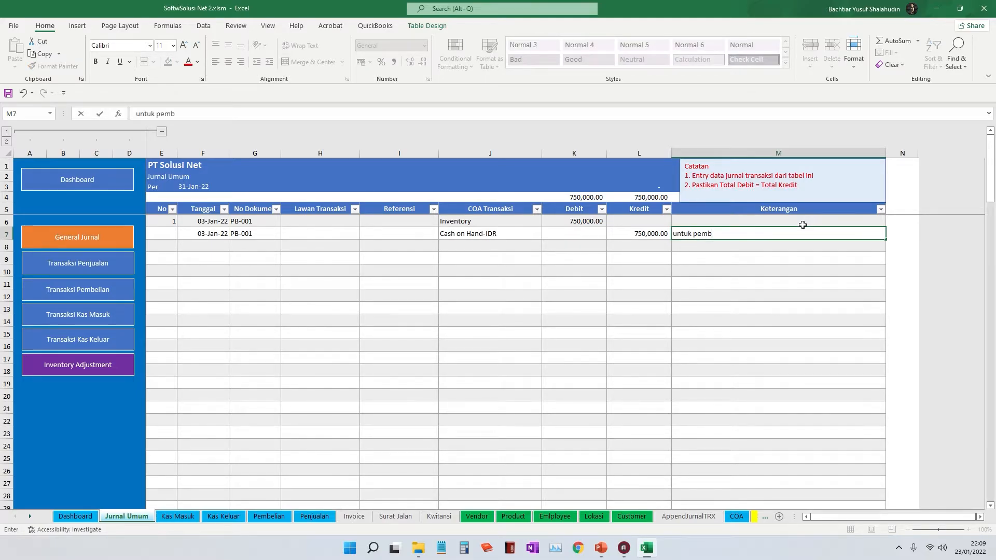
type("diaan")
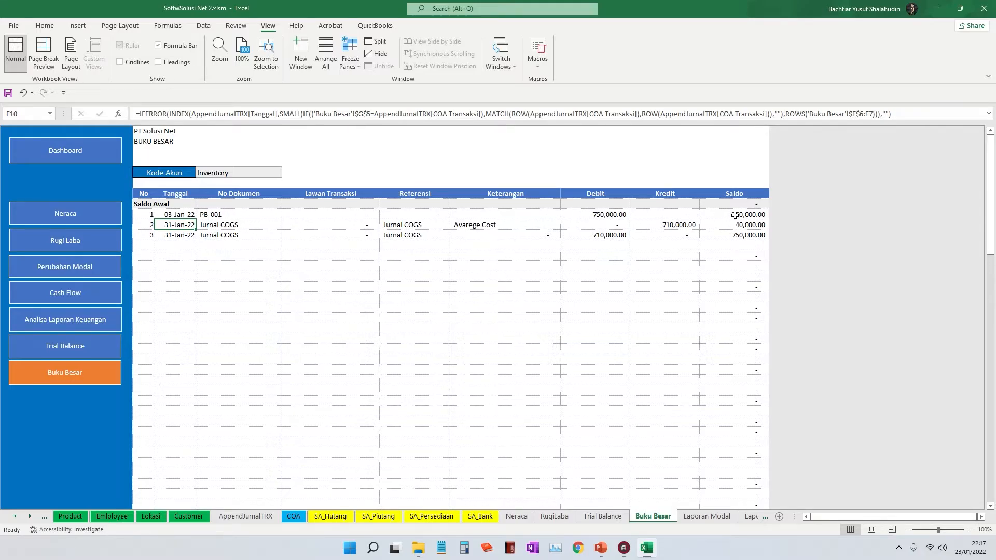
Step: Review the Inventory ledger on the Buku Besar sheet, checking the Saldo cells and the description of the second entry
left_click(256, 245)
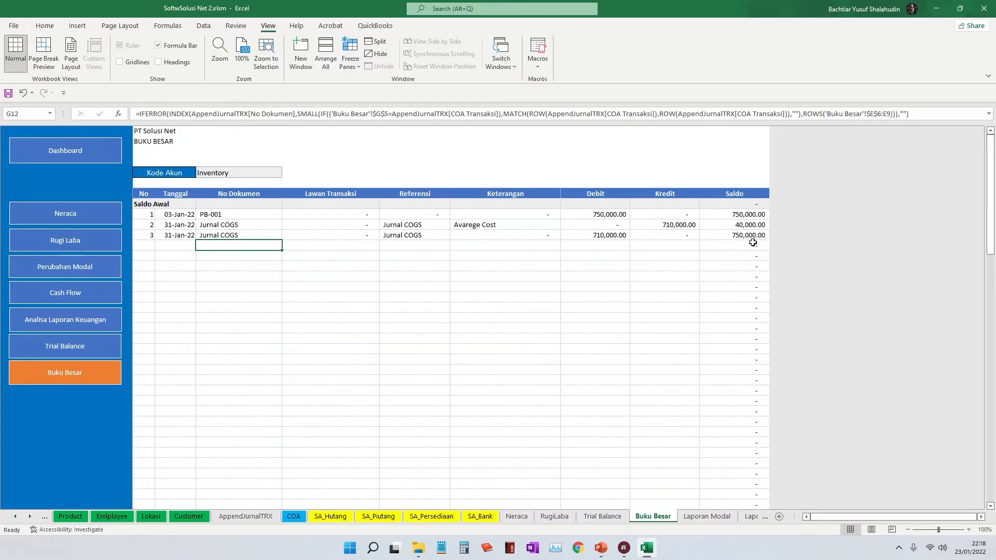
left_click(754, 214)
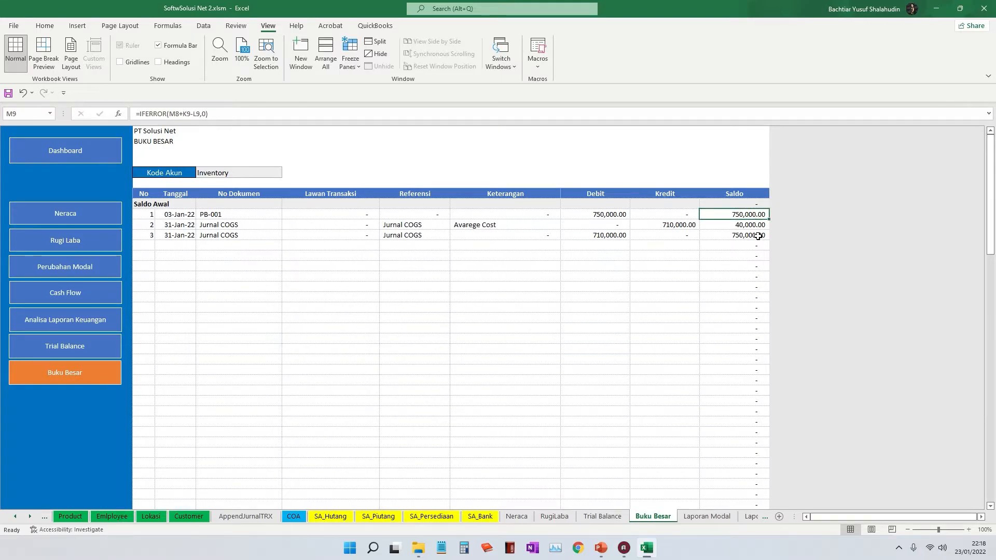
left_click(758, 236)
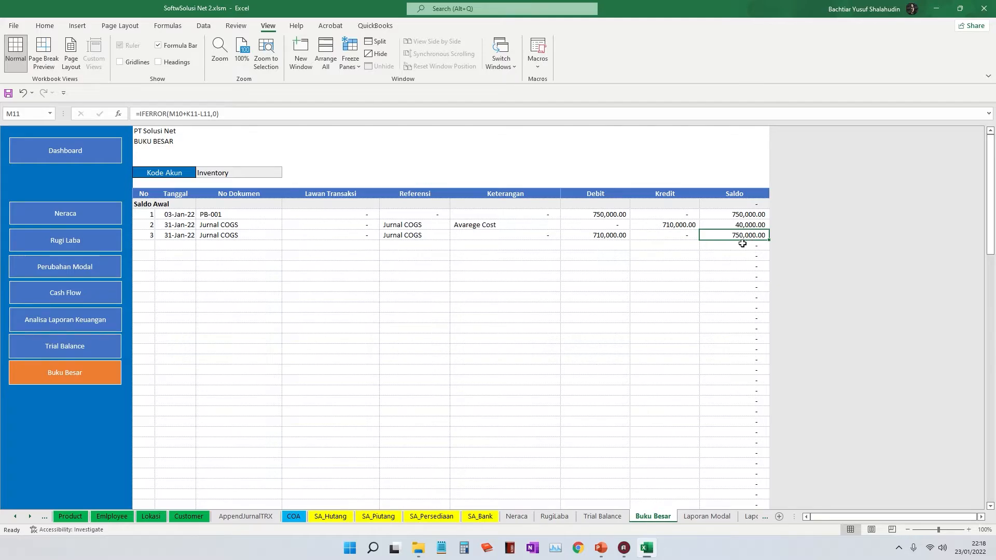
left_click(499, 225)
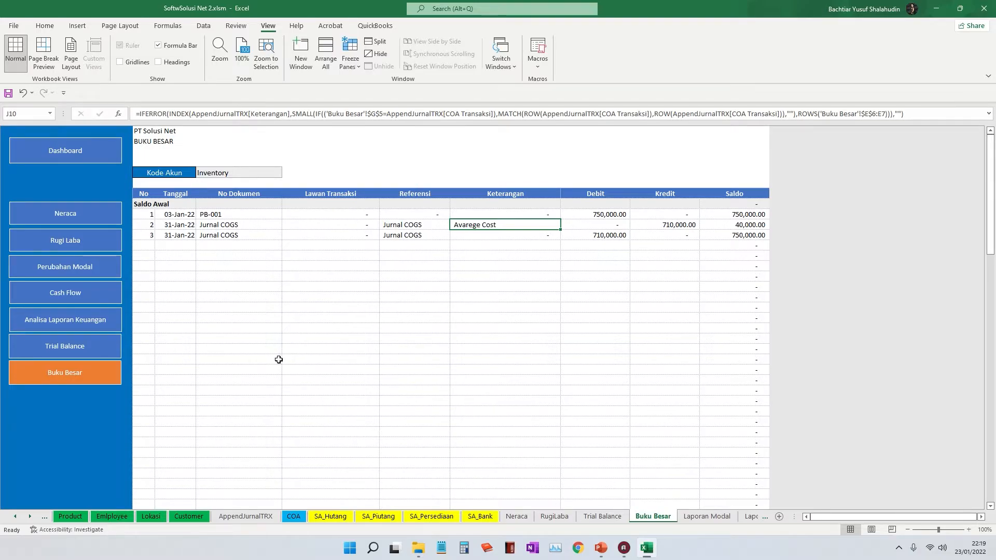
left_click(15, 517)
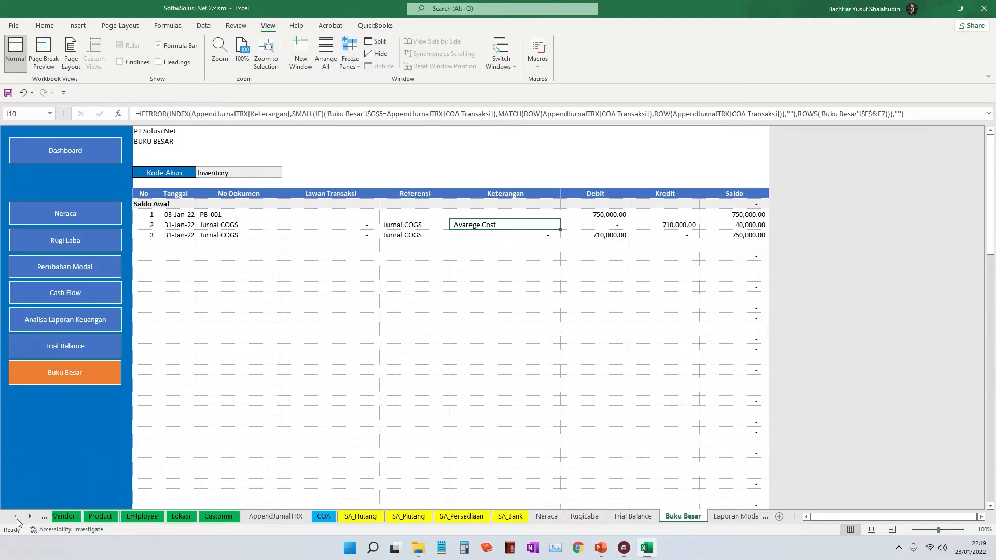
left_click(15, 517)
left_click(16, 518)
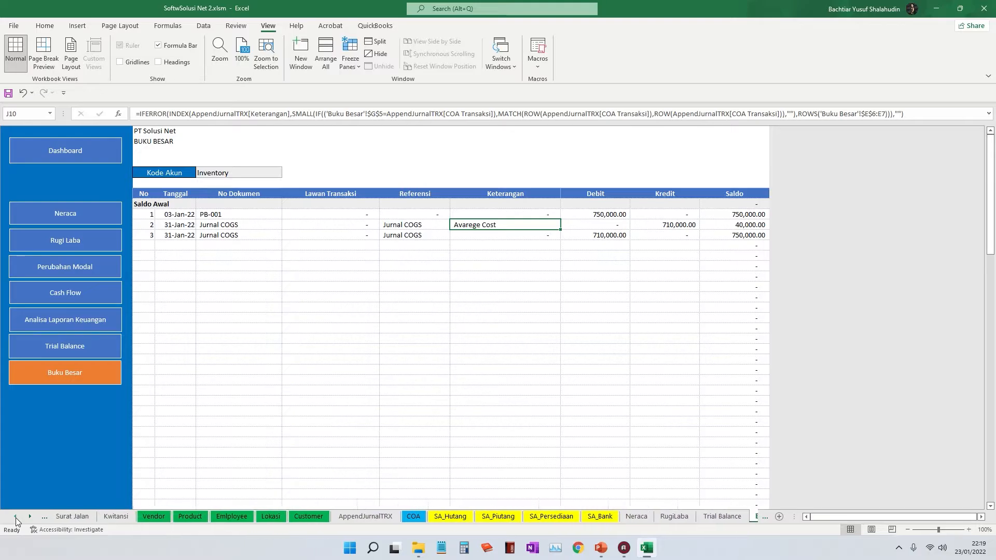
left_click(16, 517)
left_click(16, 517)
left_click(16, 517)
left_click(15, 517)
left_click(15, 517)
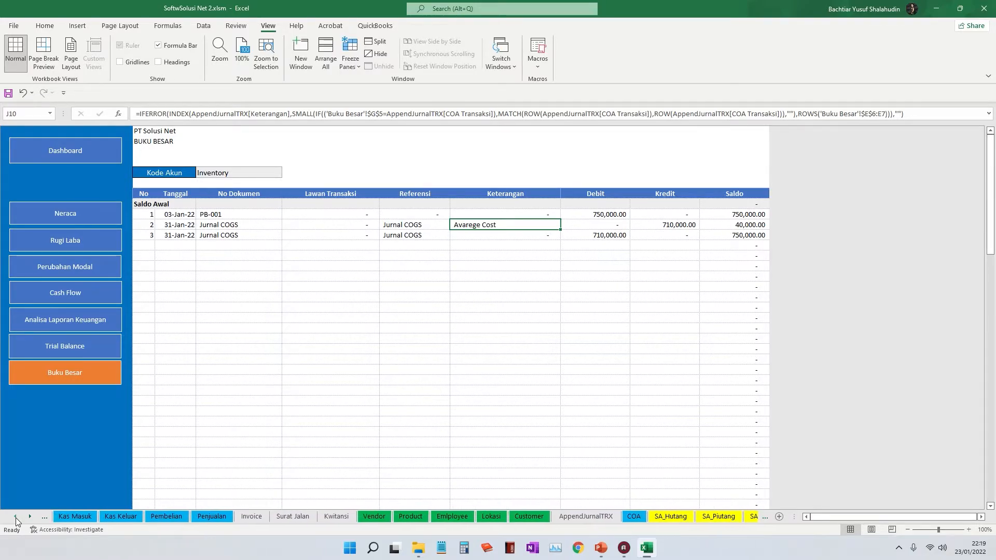
left_click(29, 517)
left_click(30, 517)
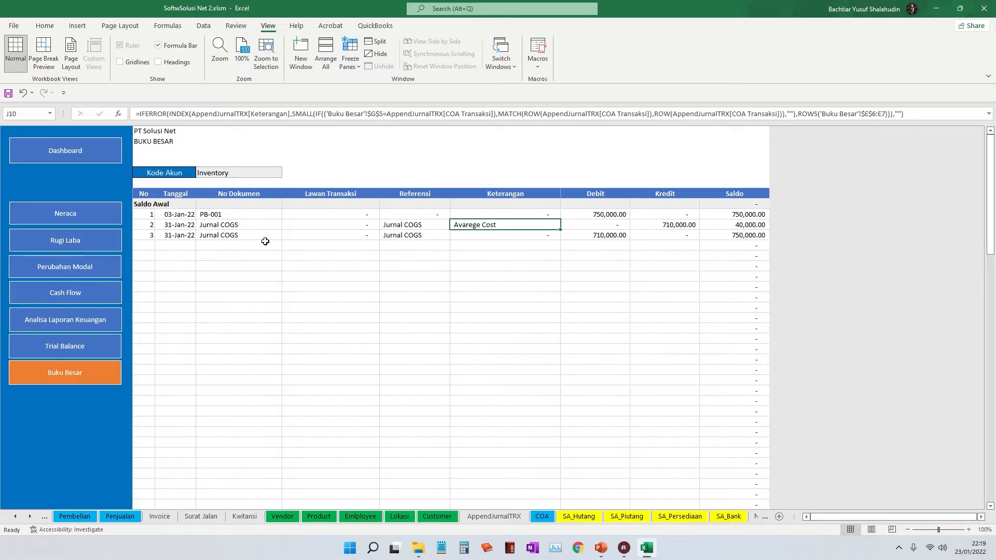
left_click(32, 517)
left_click(31, 518)
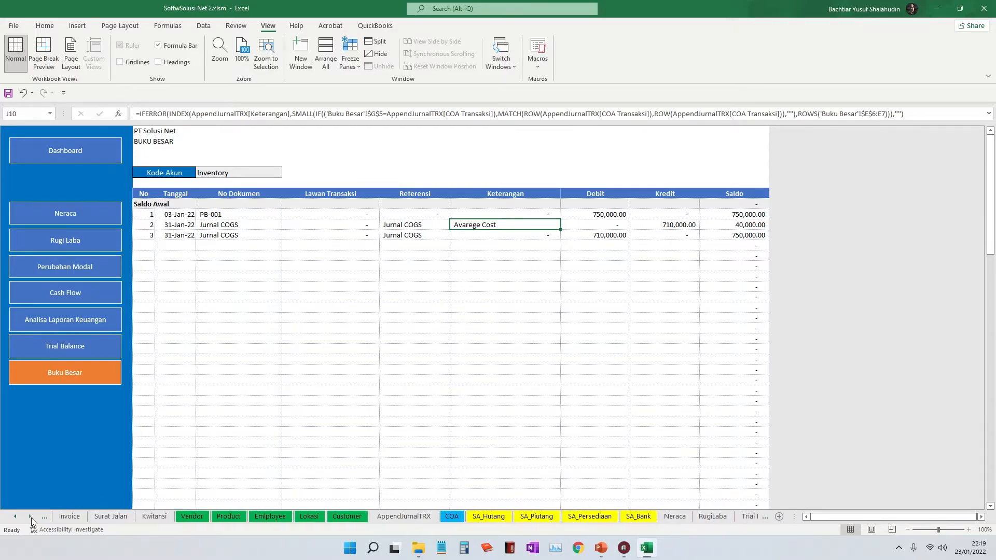
left_click(31, 518)
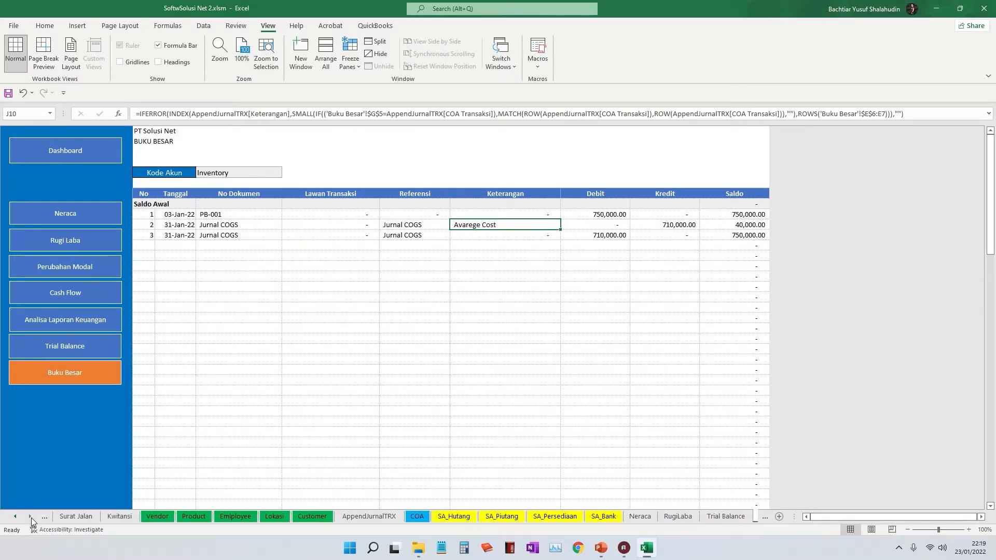
left_click(31, 518)
left_click(31, 518)
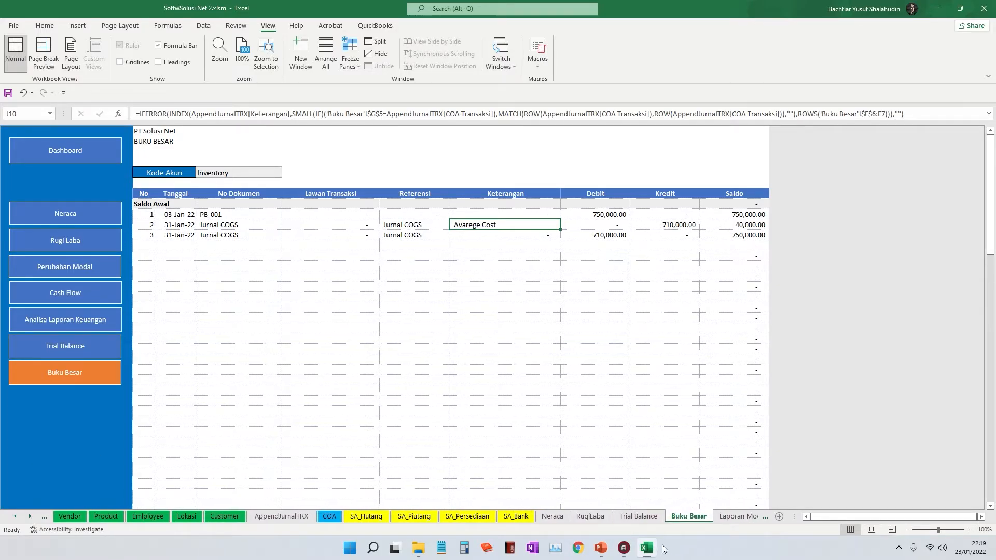
Step: Open the Trial Balance sheet and unfreeze its panes
left_click(651, 517)
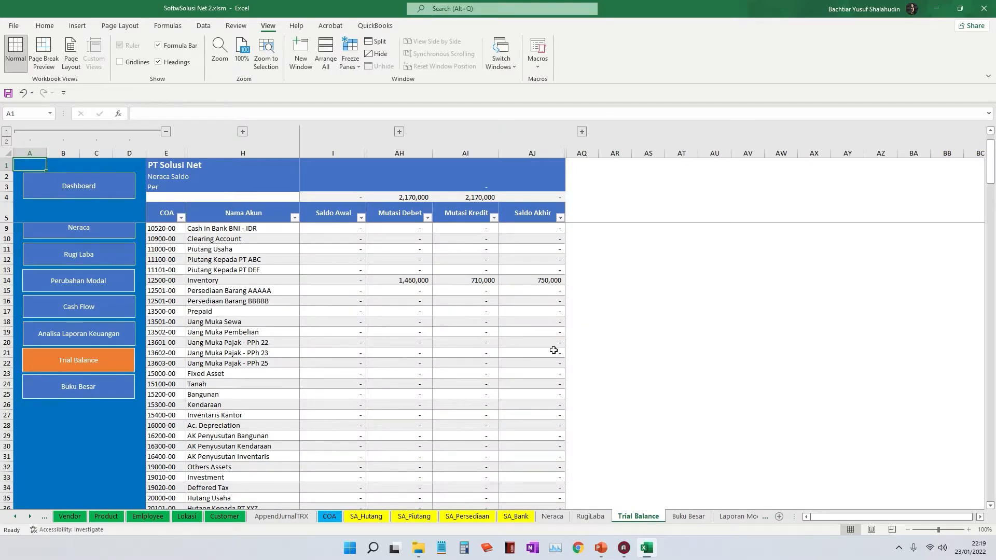
left_click(350, 57)
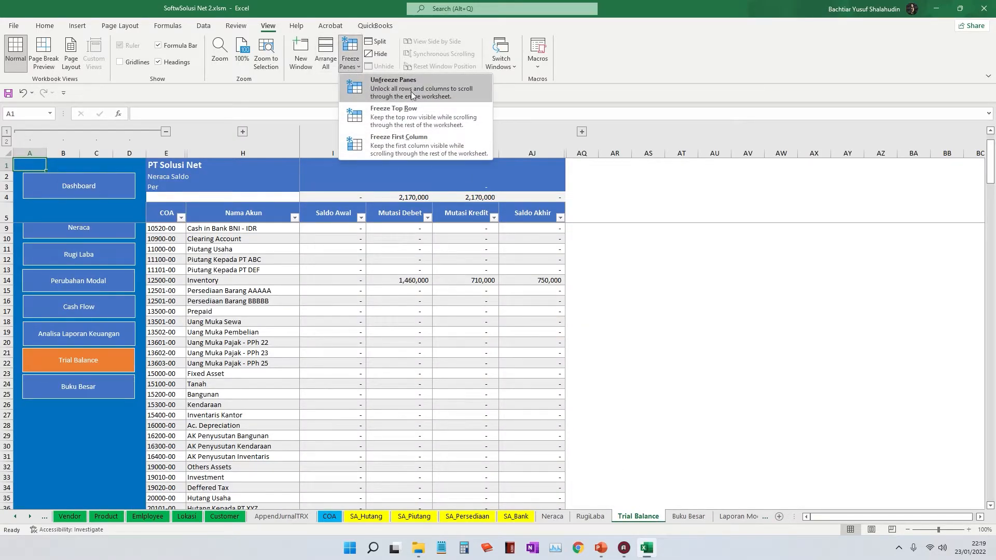
left_click(429, 94)
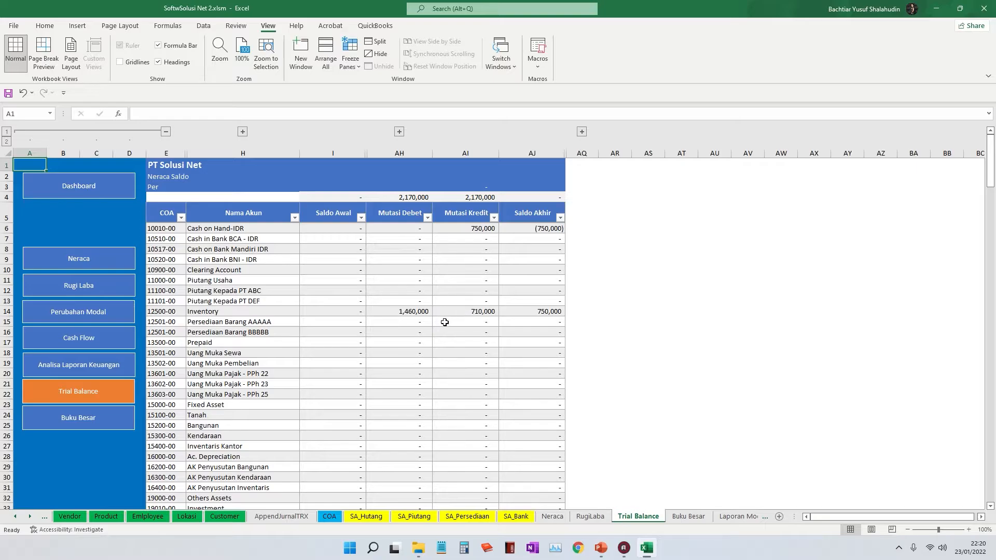
Step: Check the Inventory account's Mutasi Debet, Mutasi Kredit and Saldo Akhir in the trial balance, and view the Neraca sheet
left_click(547, 313)
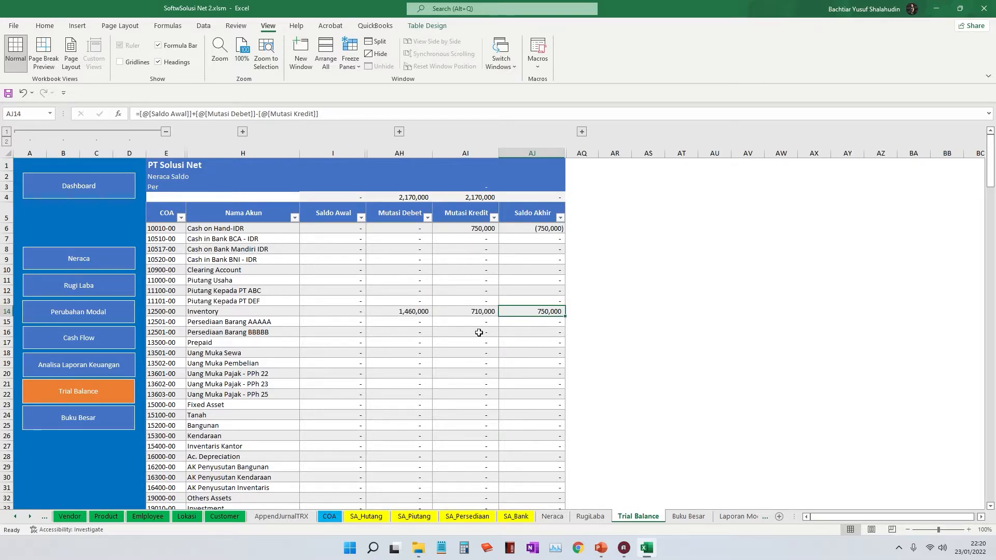
left_click(420, 313)
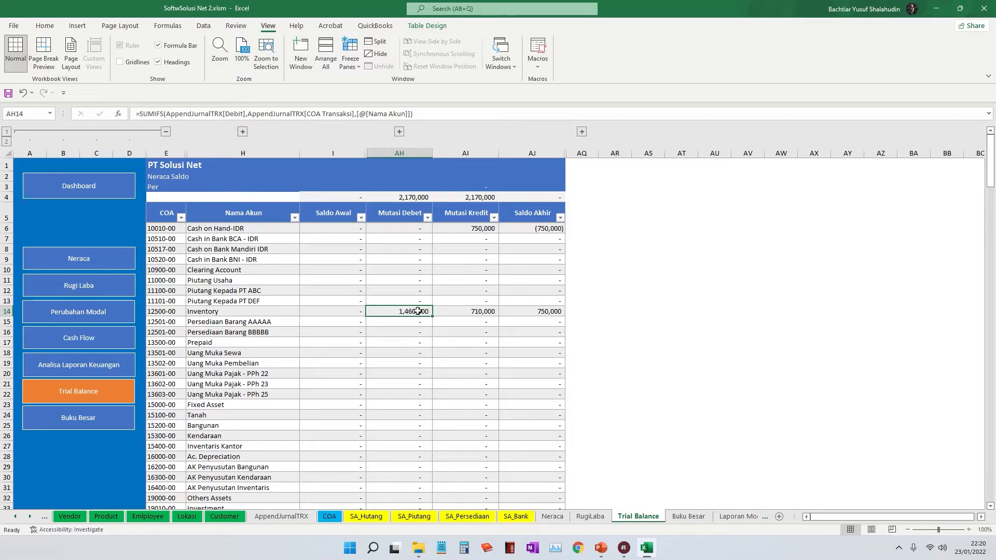
left_click(494, 311)
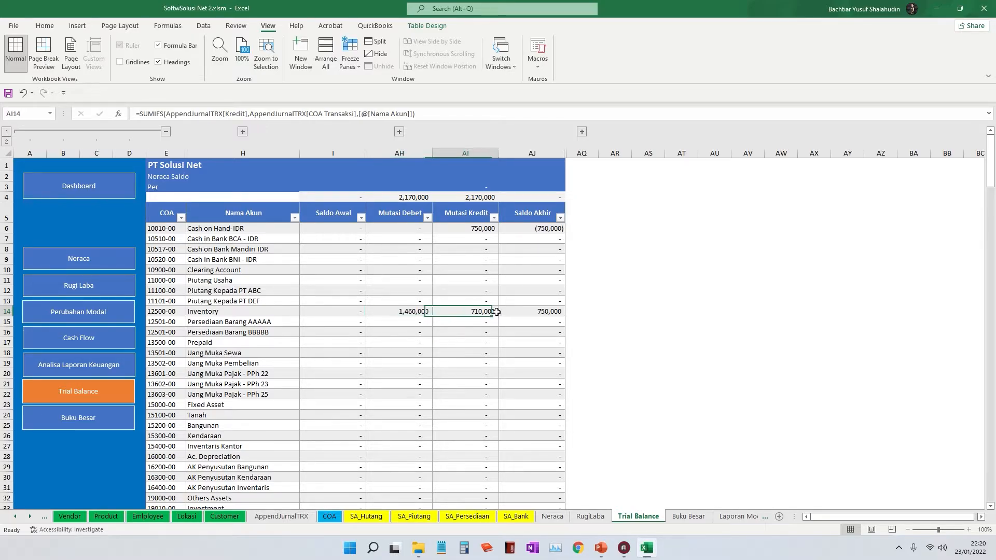
left_click(556, 312)
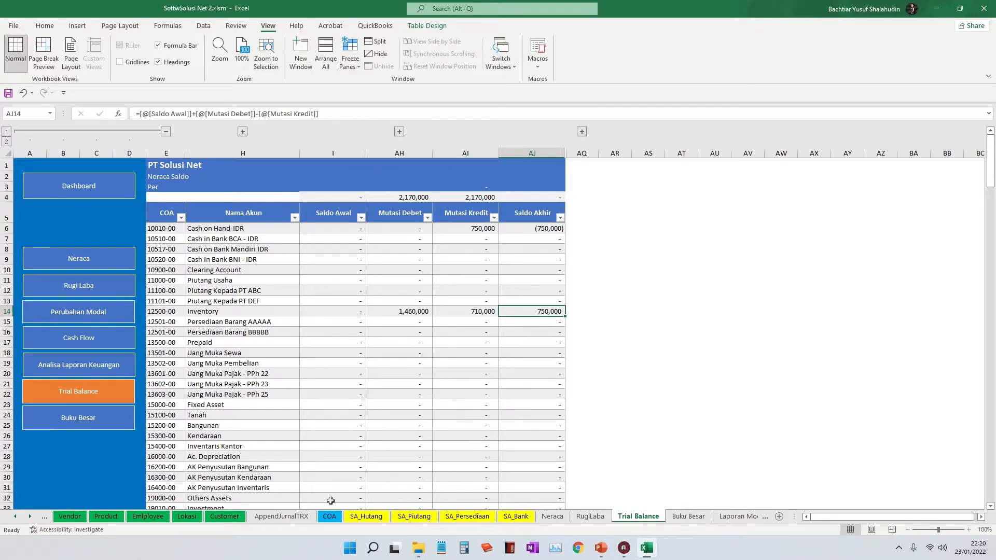
left_click(549, 521)
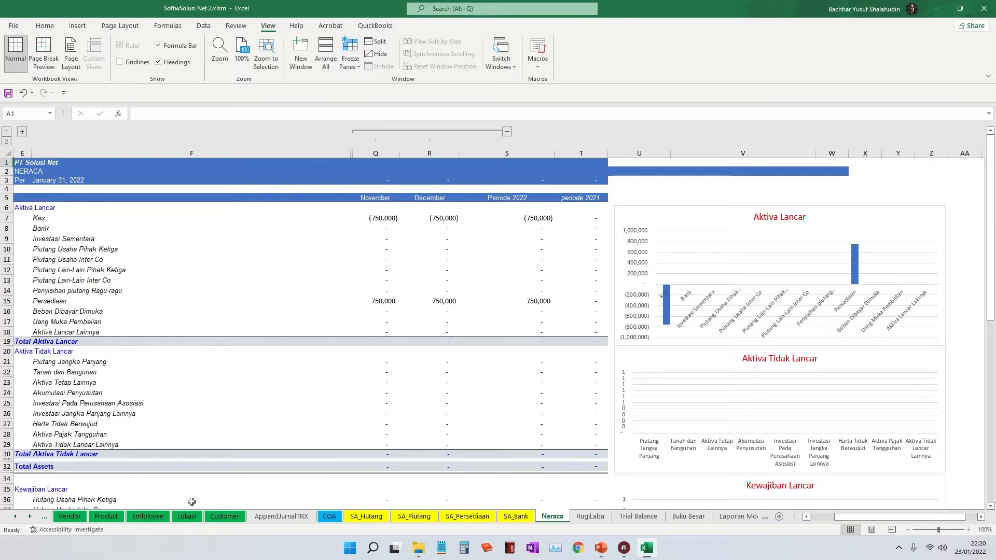
Step: Return to the Jurnal Umum sheet to view the recorded PB-001 entry
left_click(16, 517)
left_click(16, 517)
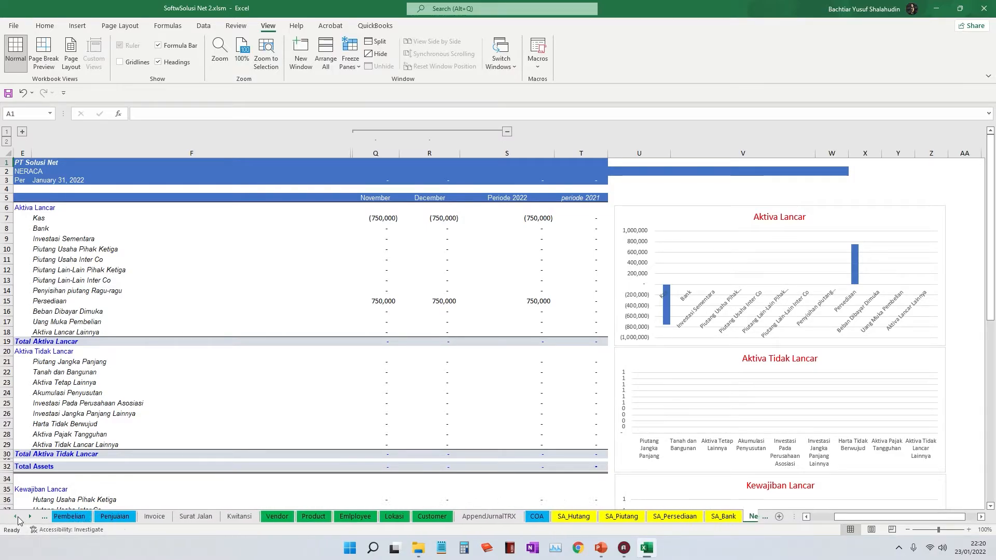
left_click(16, 518)
left_click(16, 517)
left_click(16, 517)
left_click(16, 517)
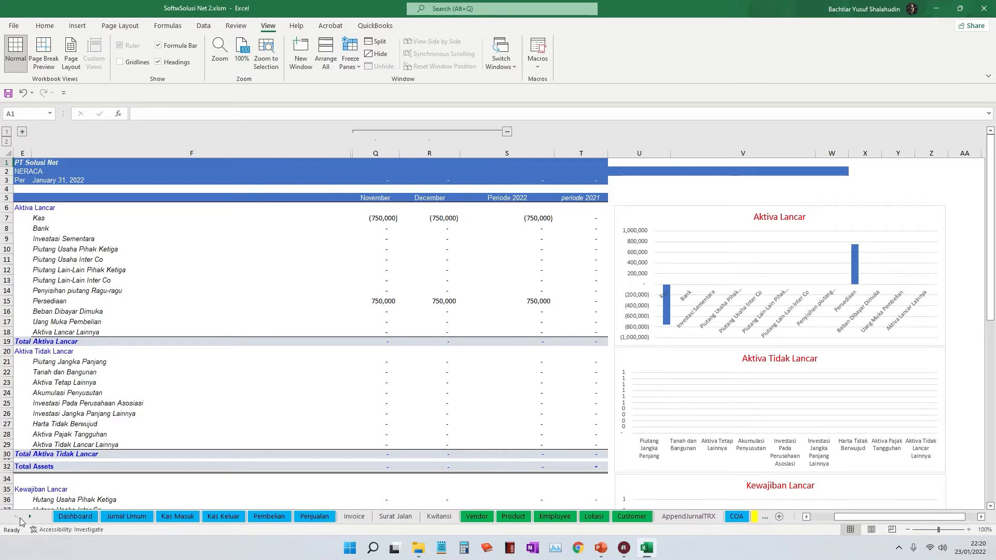
left_click(125, 516)
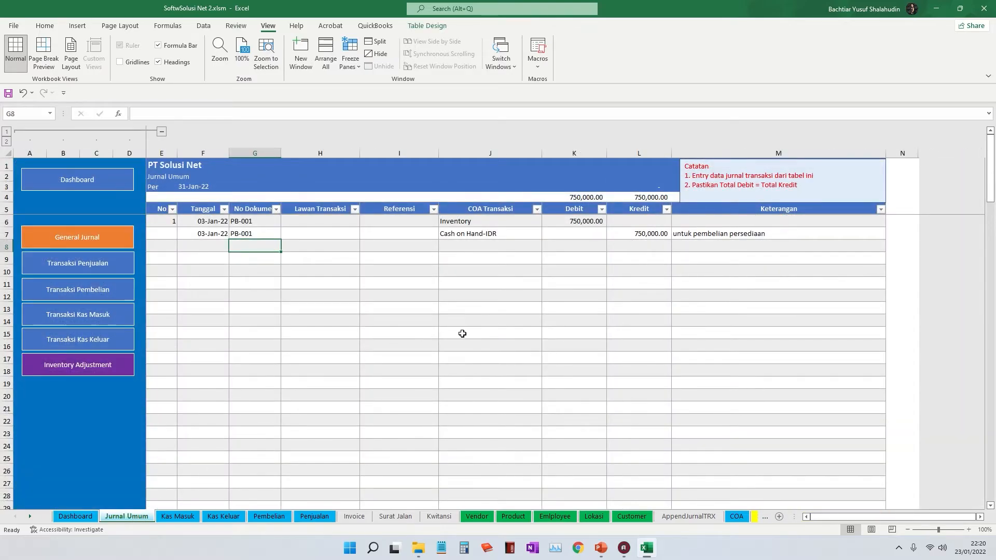
Step: Switch to the PowerPoint presentation, start the slide show from the Studi Kasus 1 slide and advance to Studi Kasus 2
left_click(608, 548)
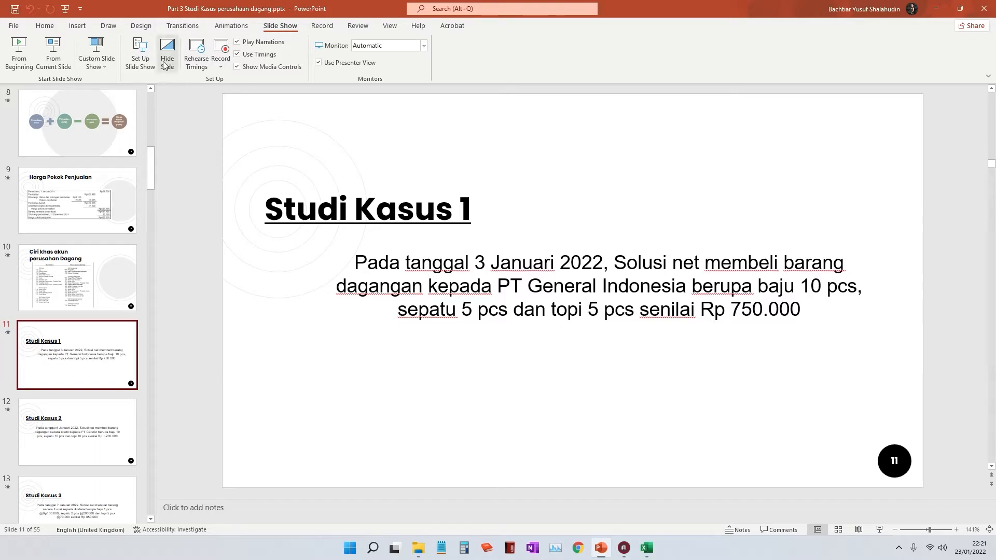
left_click(53, 52)
key("Right")
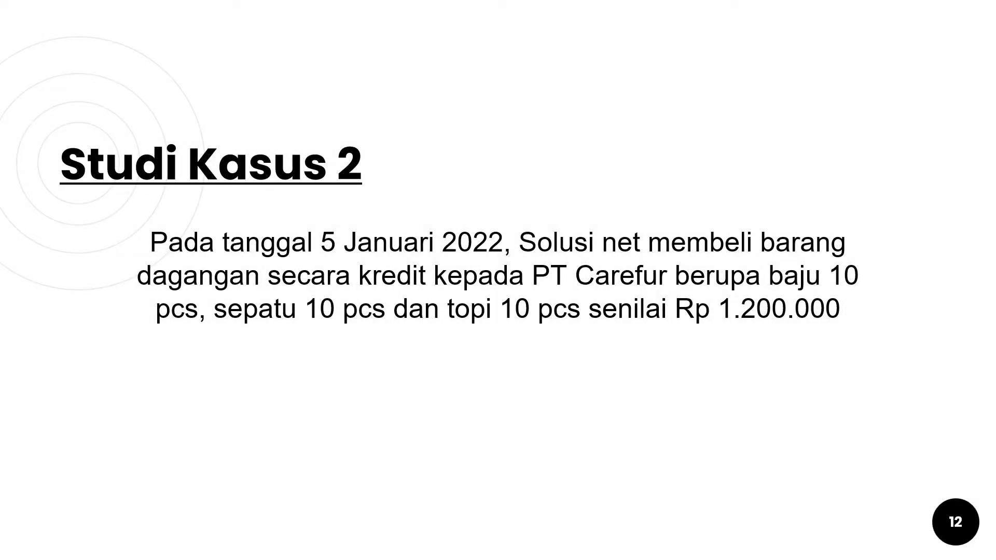
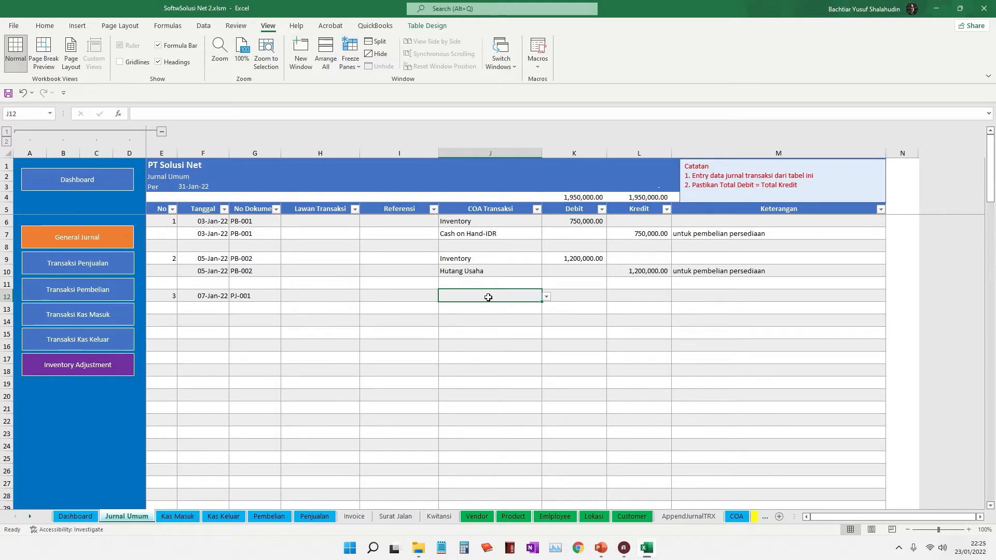
Step: Choose Penjualan as the COA Transaksi account for the first PJ-001 line in row 12
left_click(547, 296)
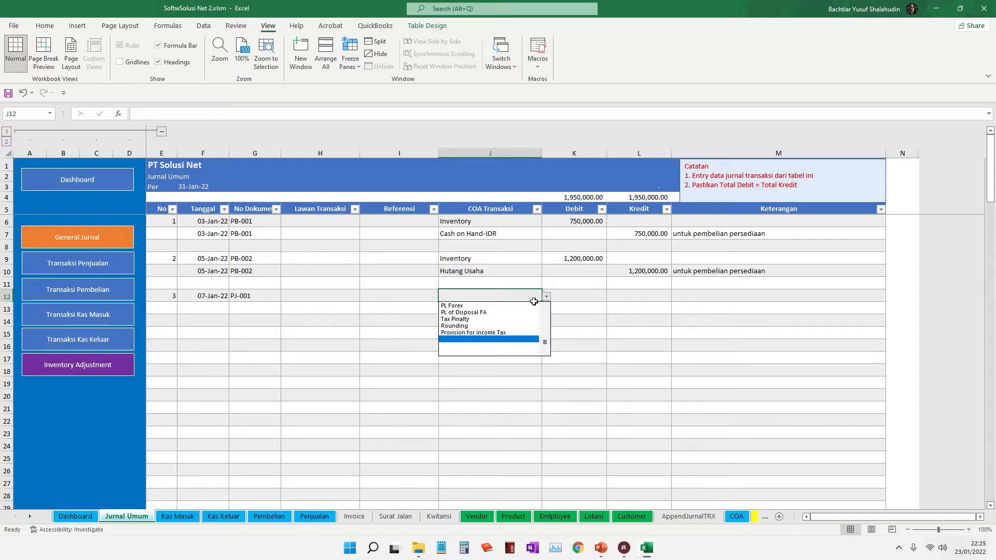
left_click_drag(546, 340, 542, 306)
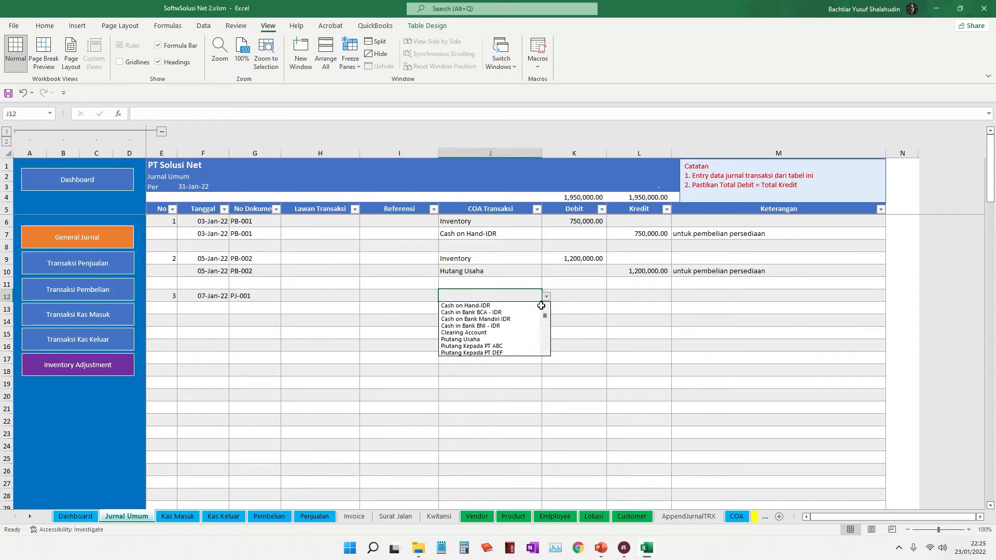
scroll(499, 338, "down", 3)
left_click(506, 326)
left_click(591, 292)
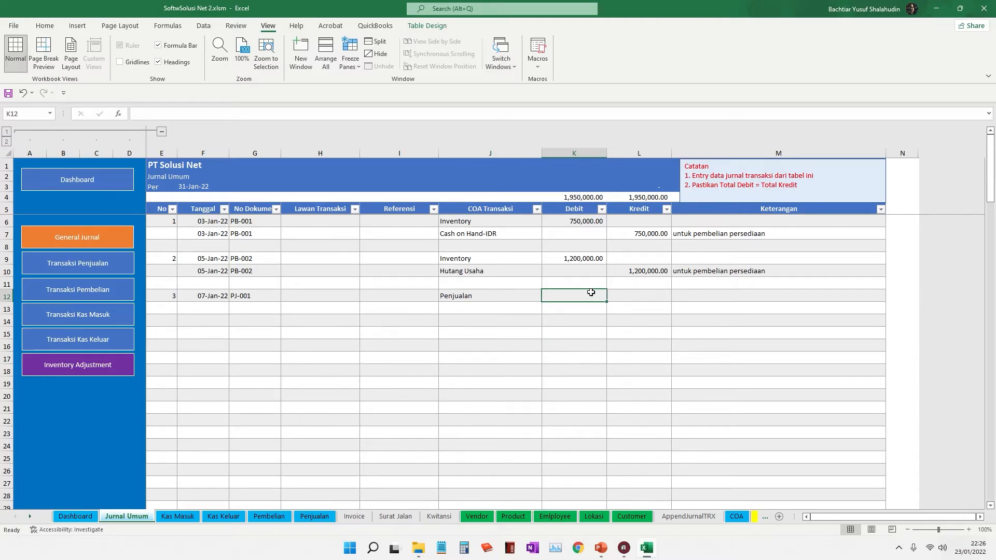
Step: Check the Studi Kasus 3 sale in the window overview, and enter 850000 as the debit in row 12 of Jurnal Umum
key("alt+Tab")
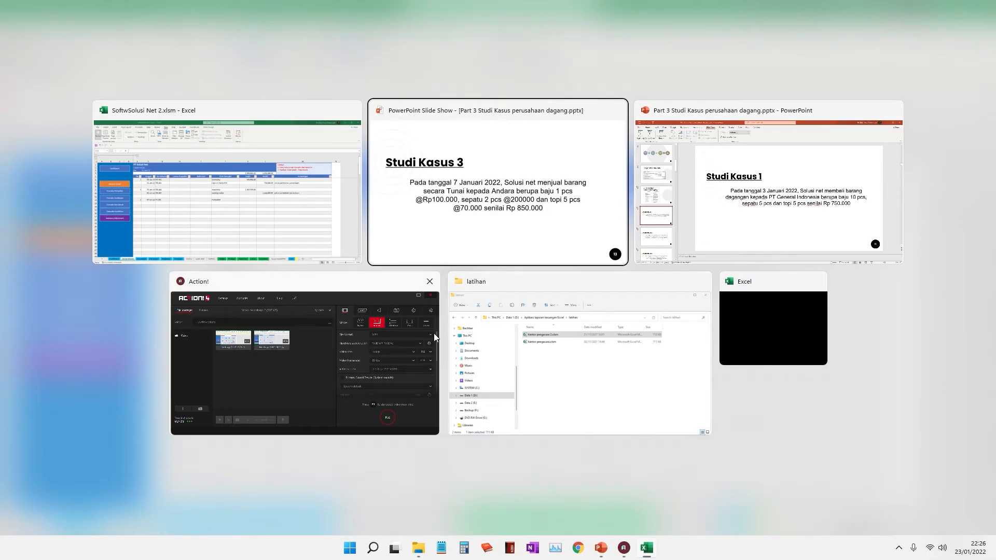
left_click(297, 204)
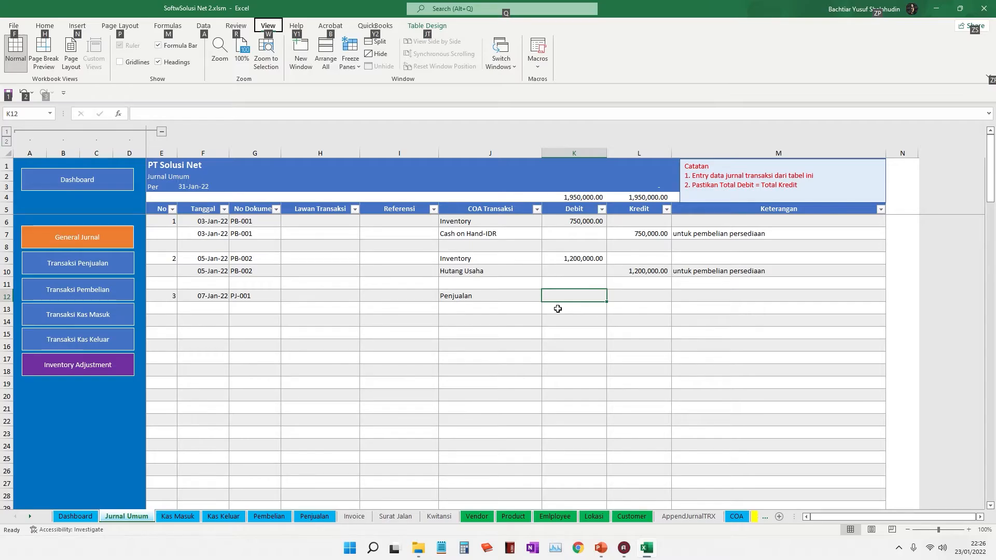
double_click(573, 294)
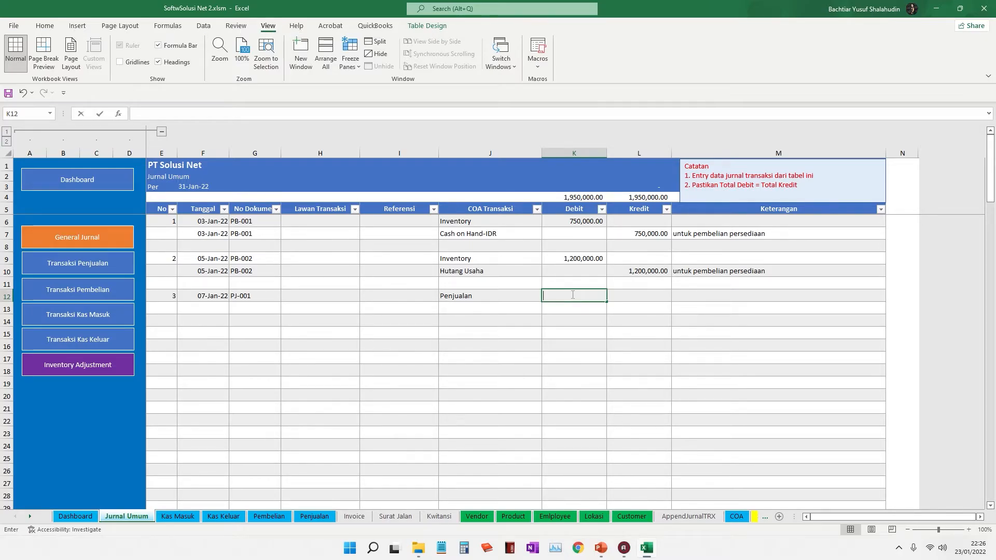
type("850000")
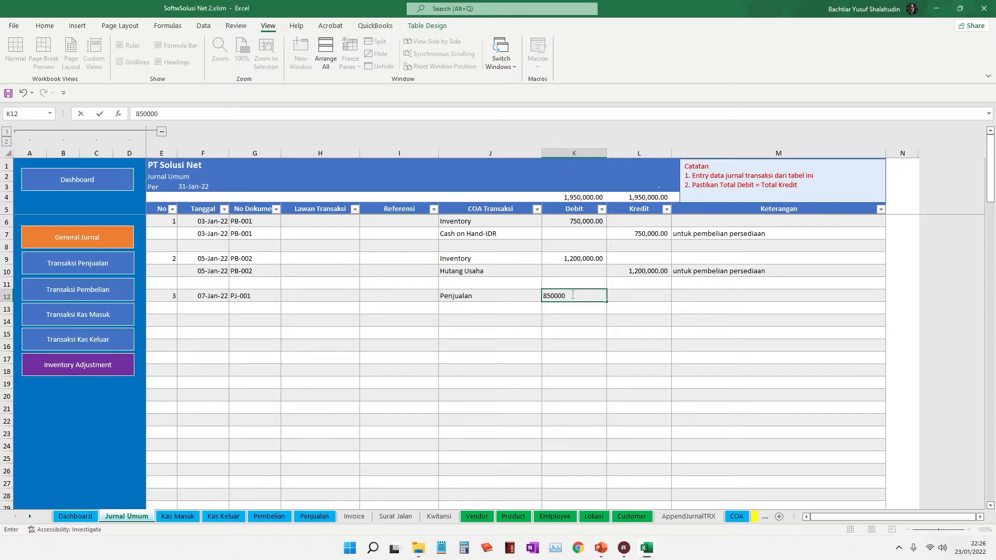
key("Tab")
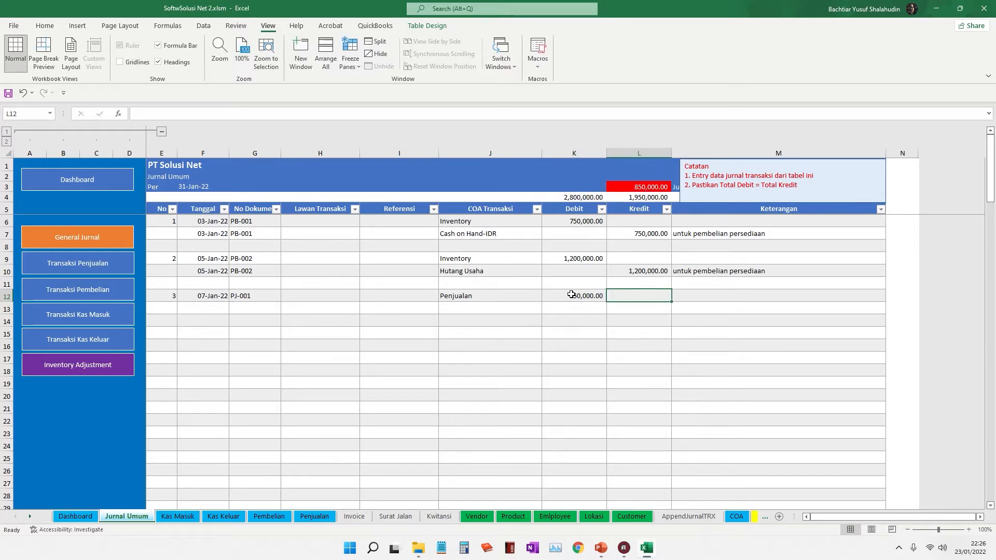
Step: Copy the date 07-Jan-22 and document number PJ-001 from row 12 into row 13 without incrementing them
left_click(214, 308)
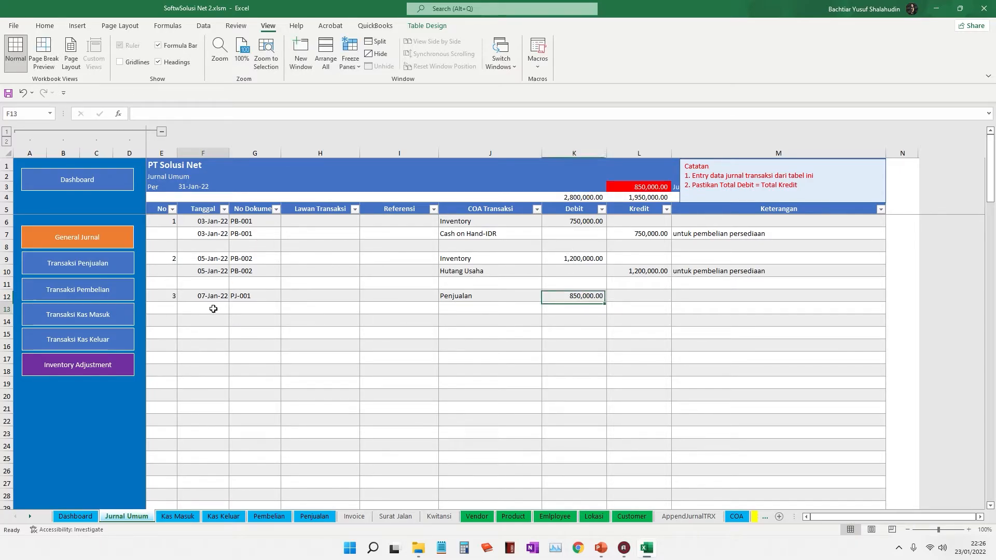
left_click(214, 298)
left_click_drag(229, 302, 230, 312)
left_click(235, 320)
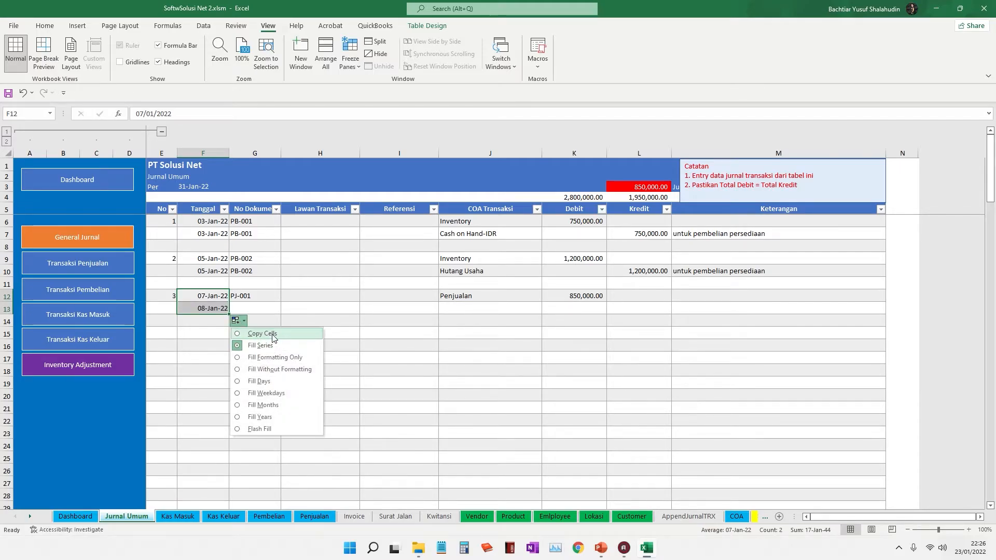
left_click(249, 332)
left_click(250, 295)
left_click_drag(281, 302, 276, 314)
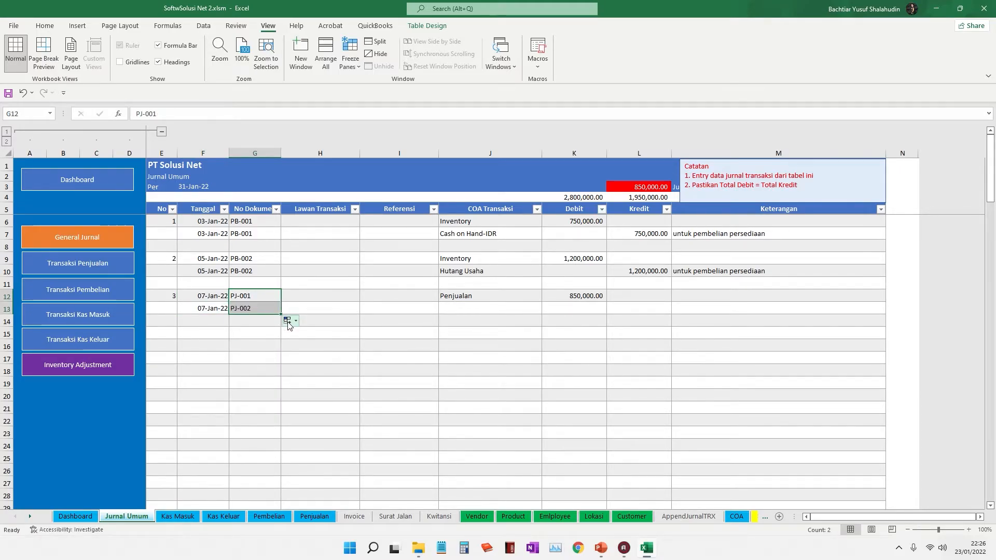
left_click(288, 320)
left_click(310, 333)
left_click(410, 312)
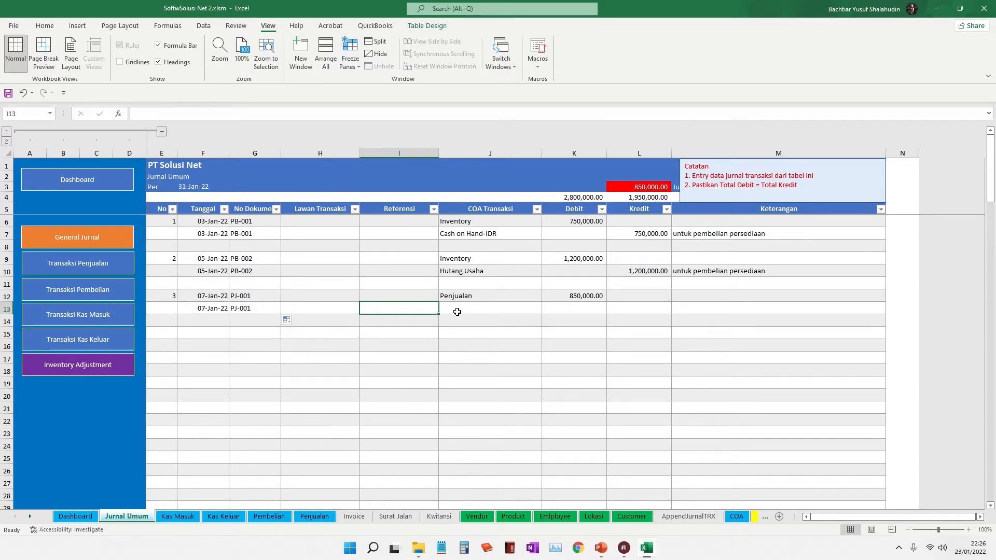
left_click(374, 370)
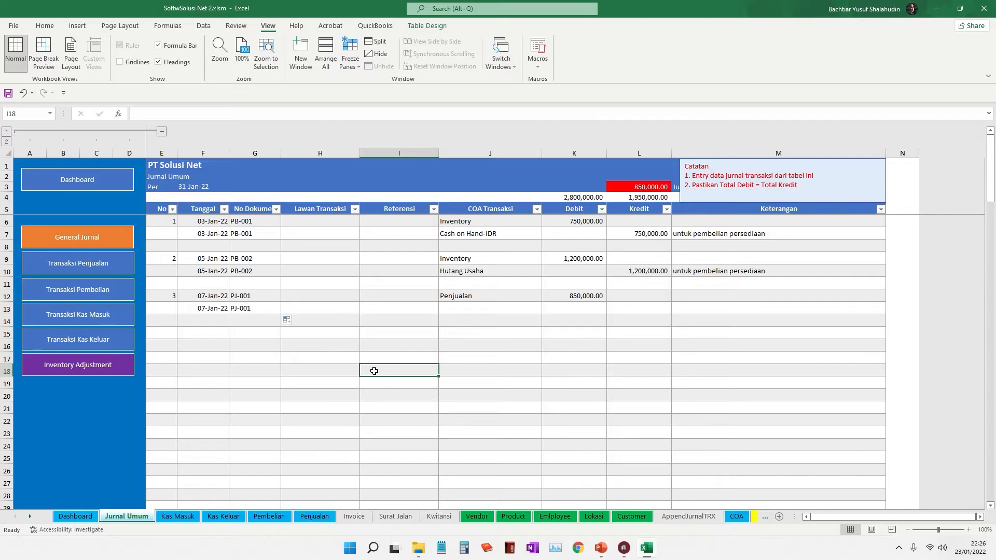
left_click(482, 320)
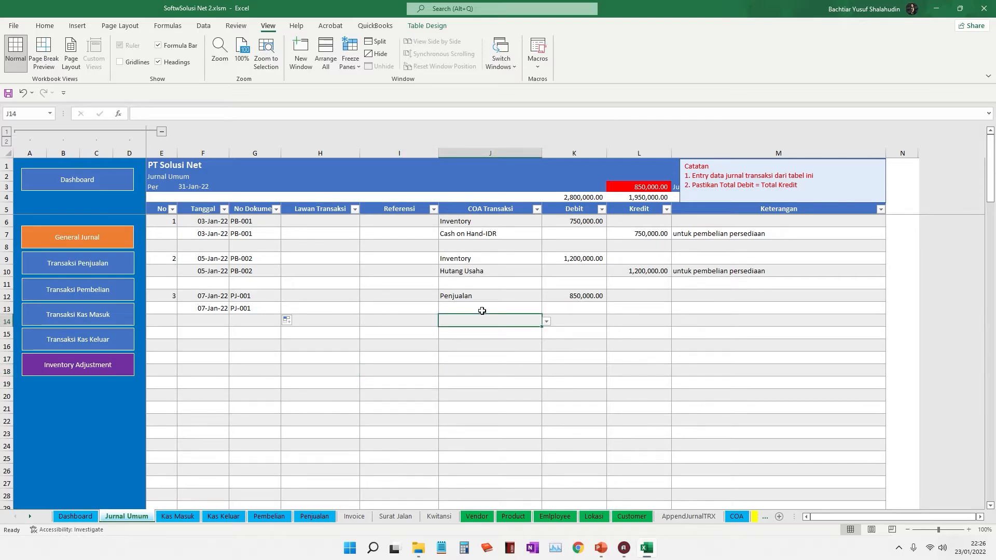
left_click(485, 295)
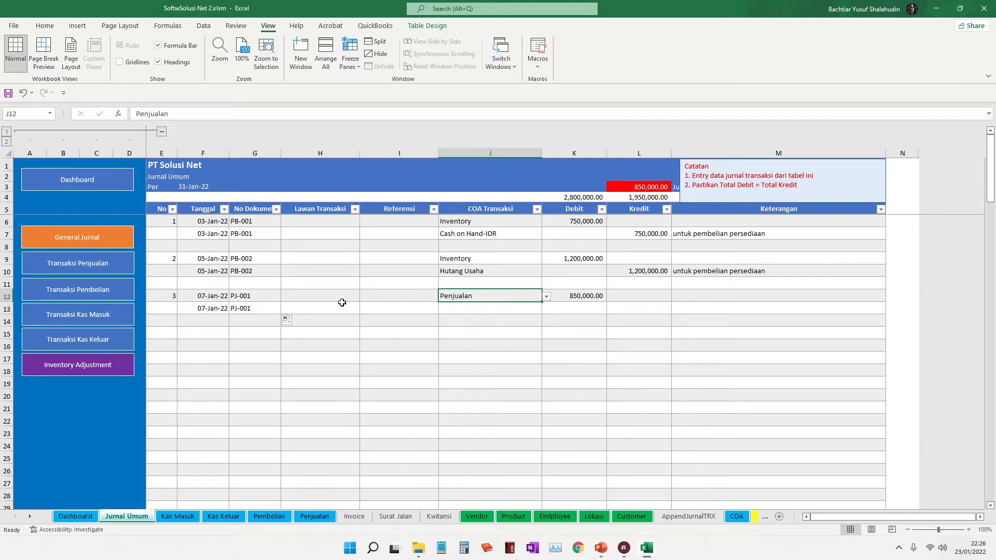
left_click(367, 331)
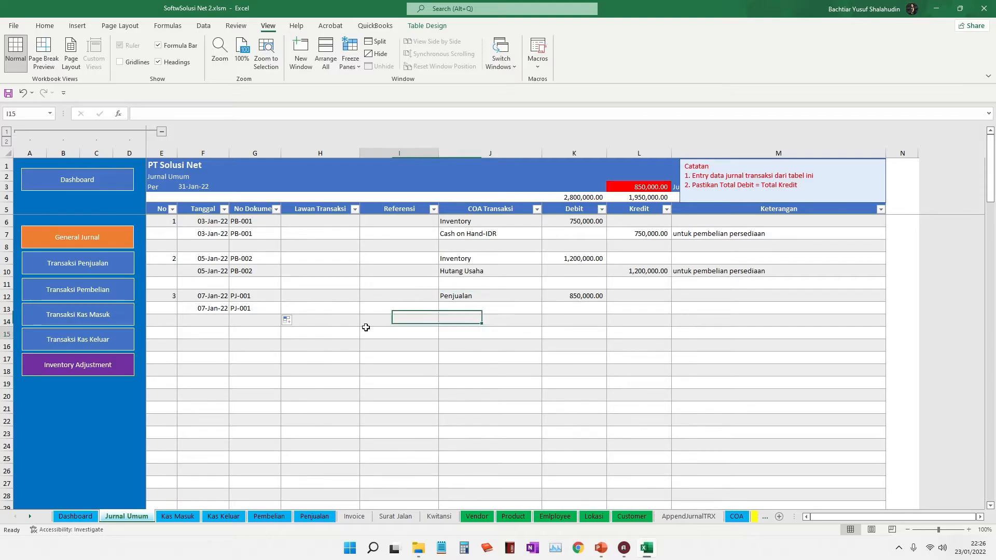
Step: Set the COA Transaksi account of the debit line in row 12 to Cash on Hand-IDR
left_click(196, 296)
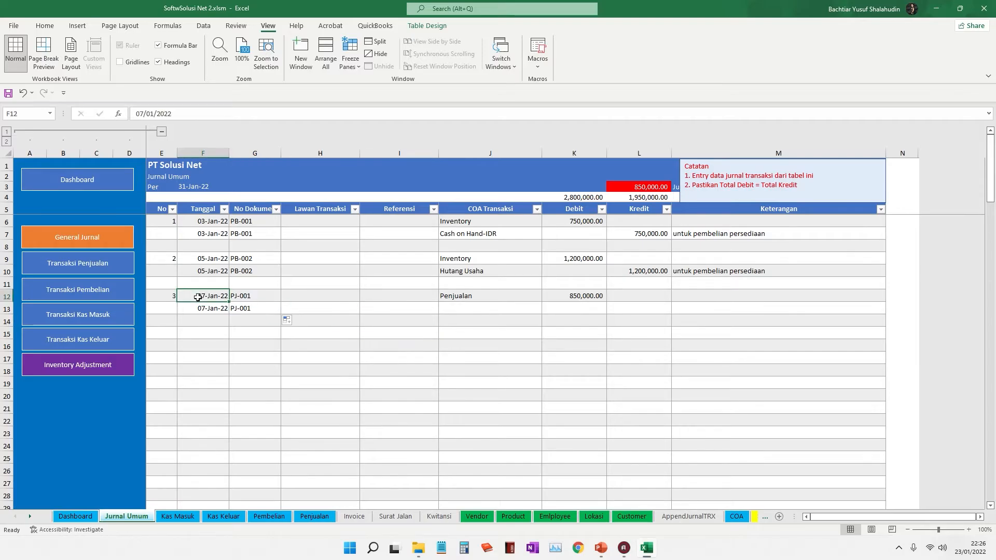
left_click(258, 295)
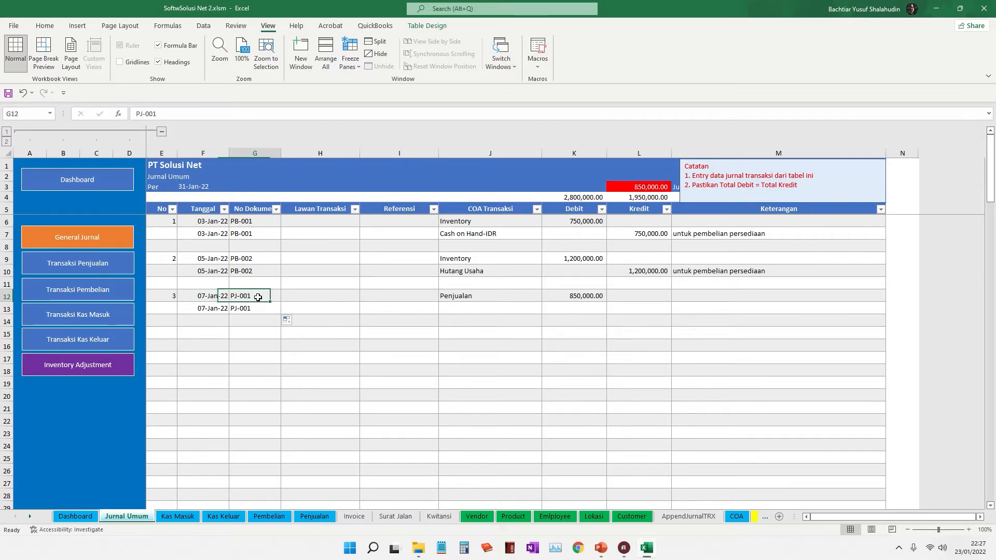
left_click(481, 299)
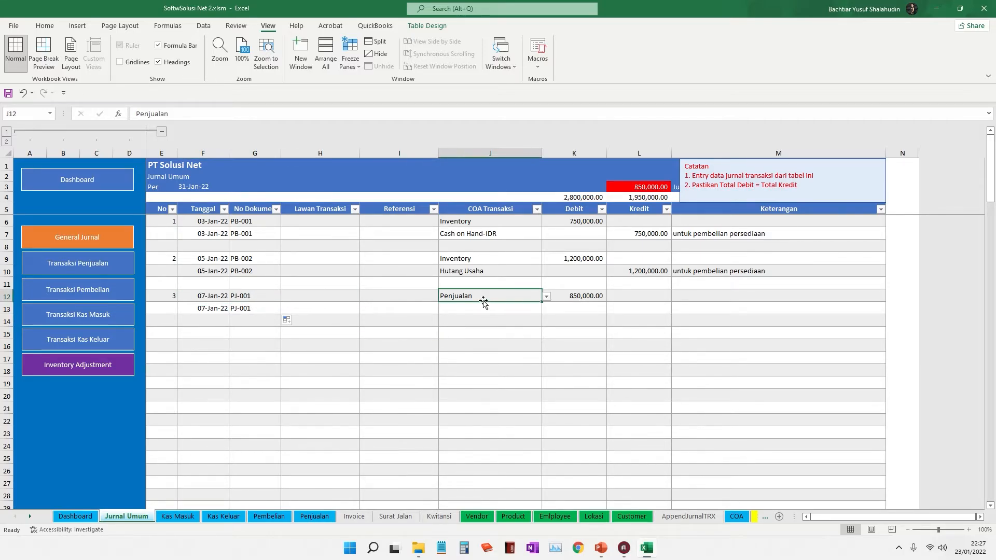
left_click(547, 296)
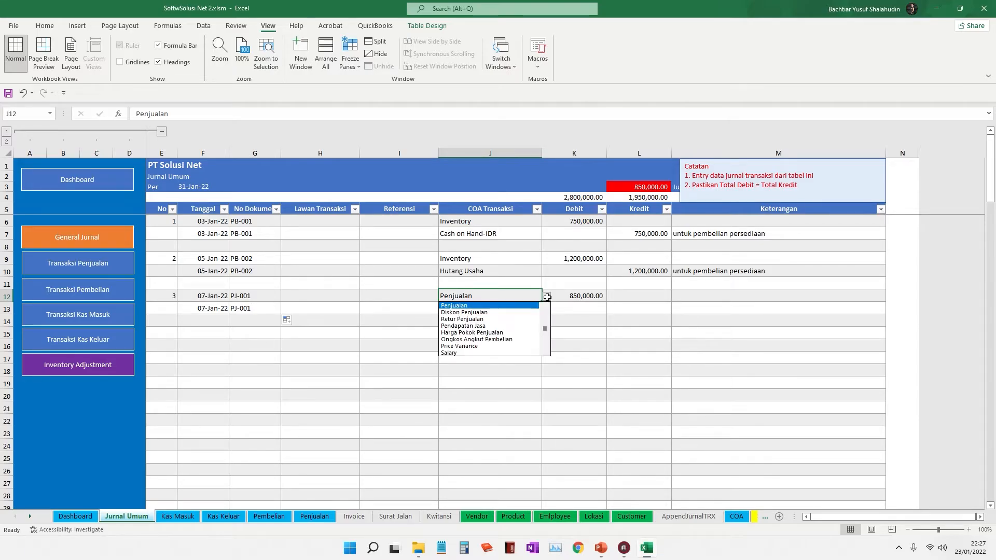
left_click_drag(546, 330, 545, 314)
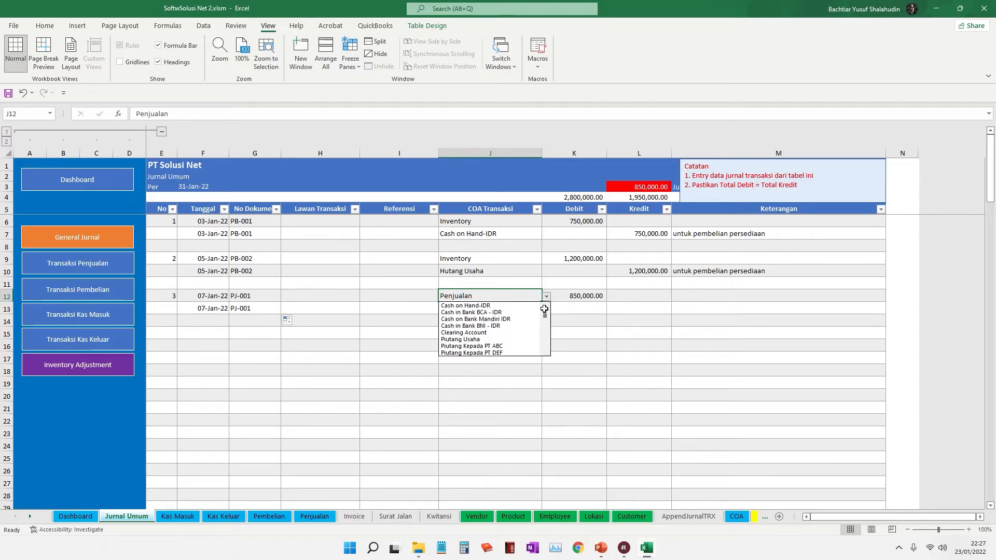
left_click(515, 305)
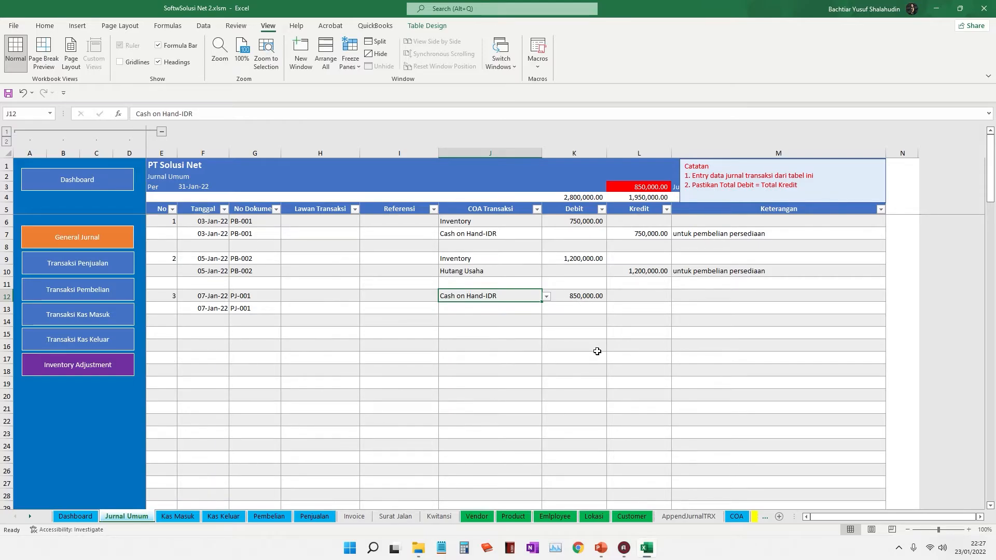
left_click(583, 298)
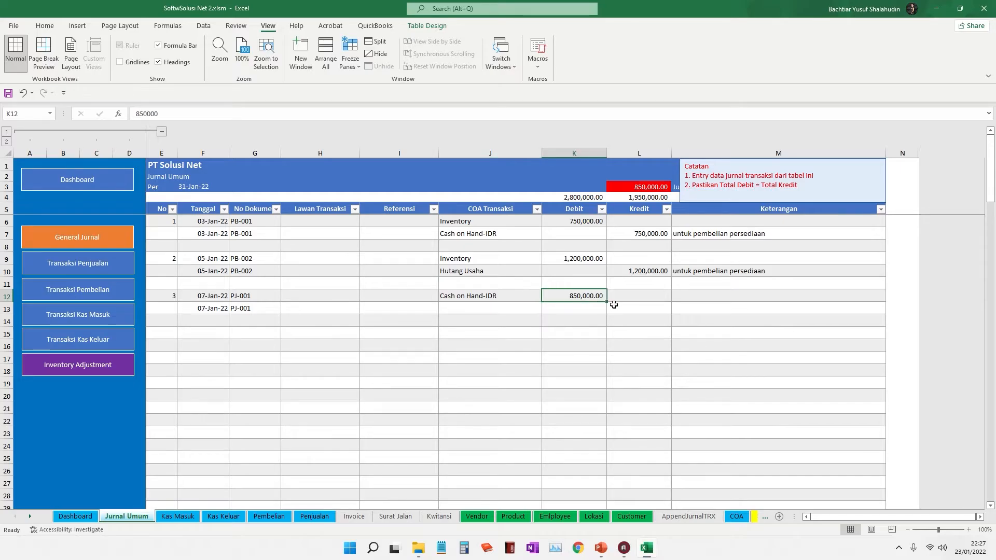
Step: Choose Penjualan as the COA Transaksi account for the second PJ-001 line in row 13
left_click(263, 309)
left_click(214, 310)
left_click(249, 309)
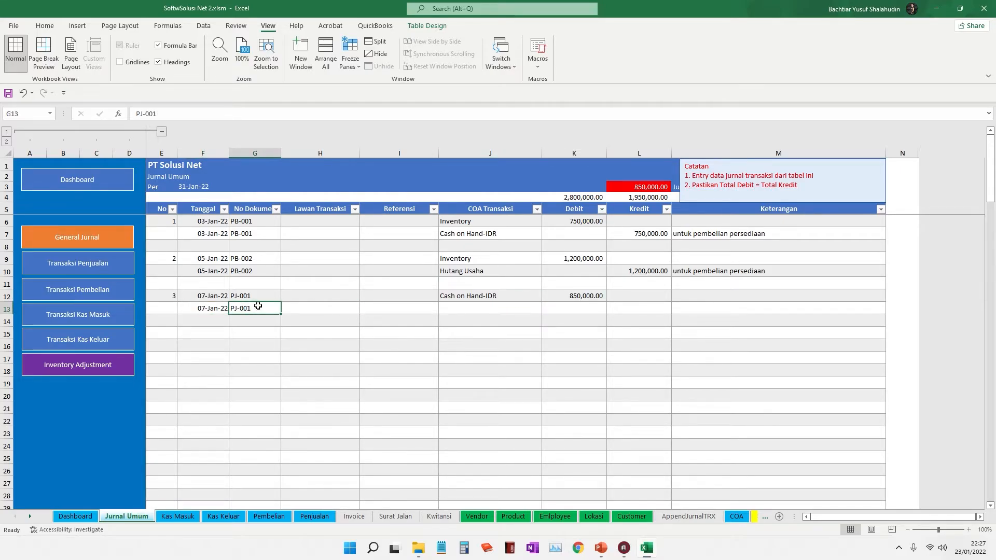
left_click(465, 308)
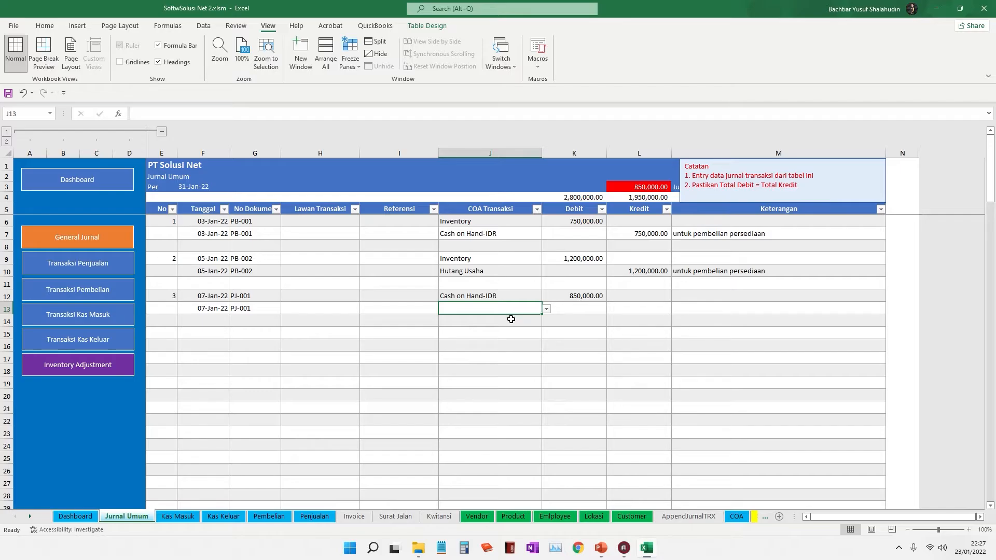
left_click(547, 310)
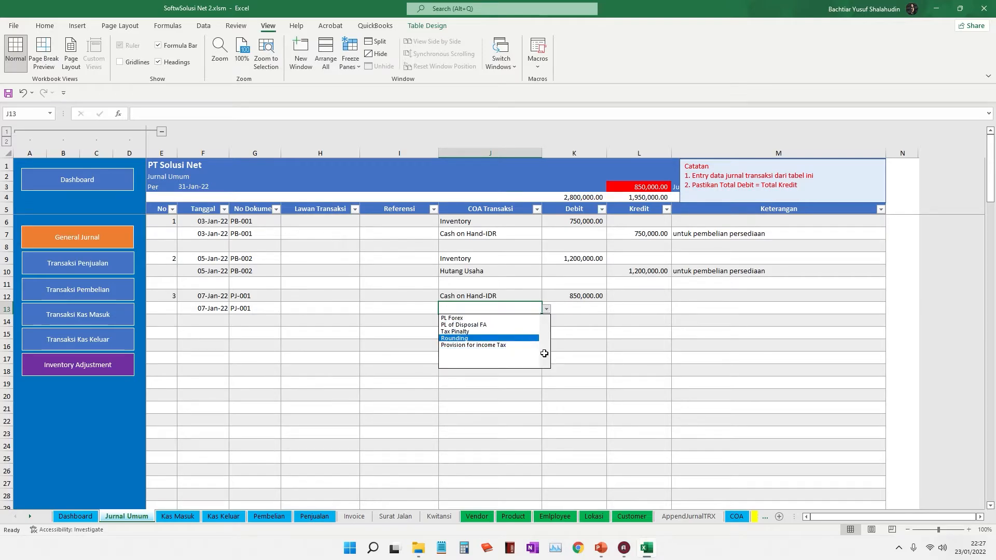
scroll(545, 338, "down", 5)
scroll(546, 339, "up", 5)
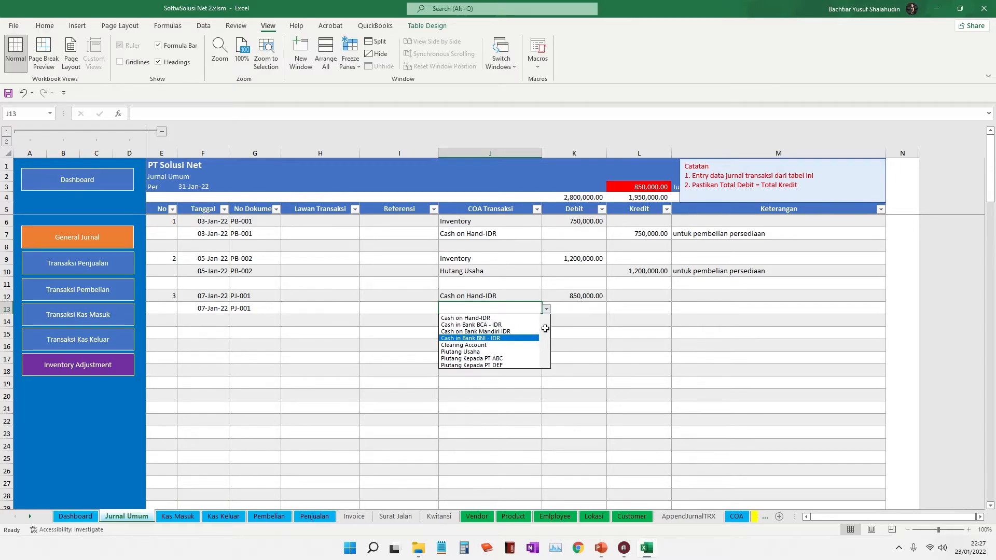
scroll(545, 329, "down", 1)
scroll(545, 329, "down", 1)
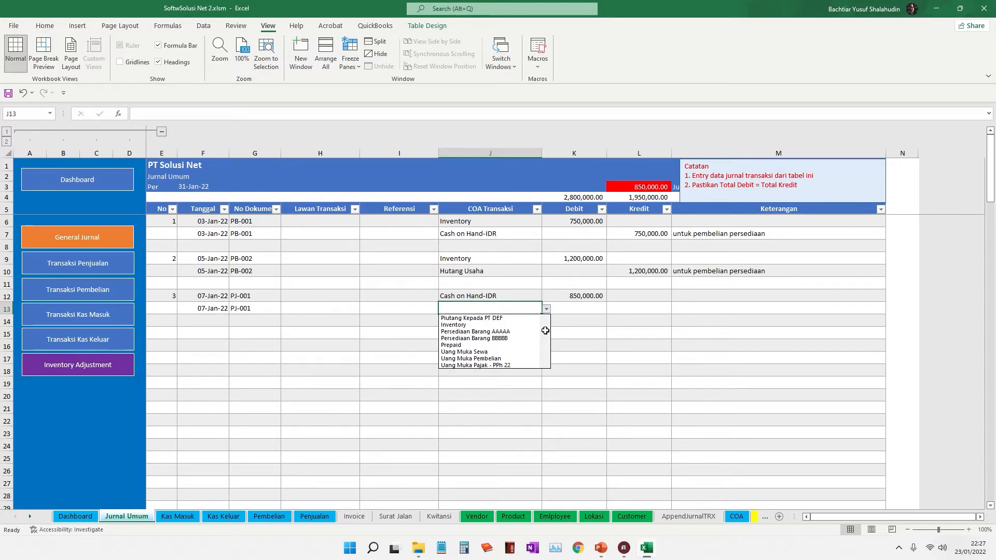
scroll(546, 331, "down", 1)
scroll(546, 330, "down", 1)
left_click(540, 330)
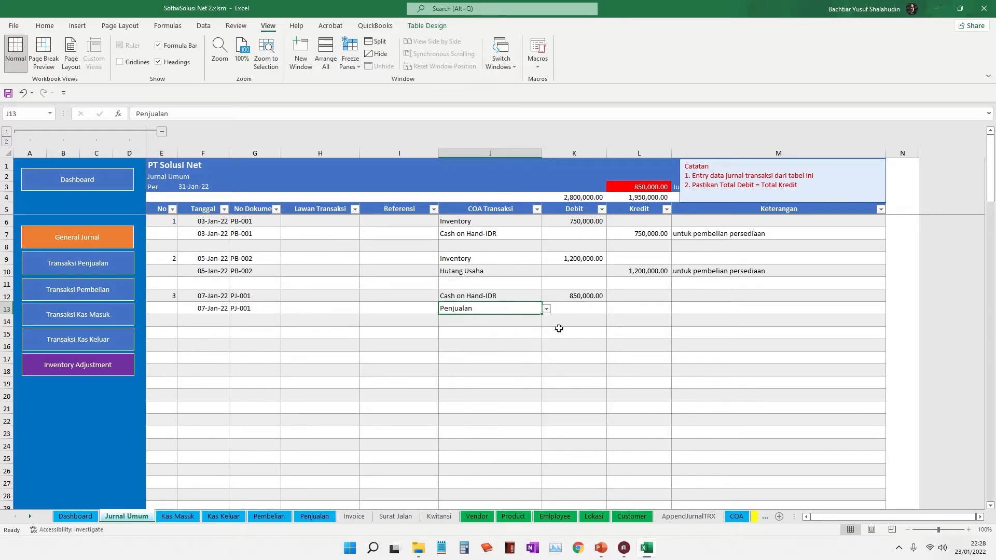
Step: Enter 850000 as the credit on the Penjualan line in row 13
key("Tab")
left_click(486, 312)
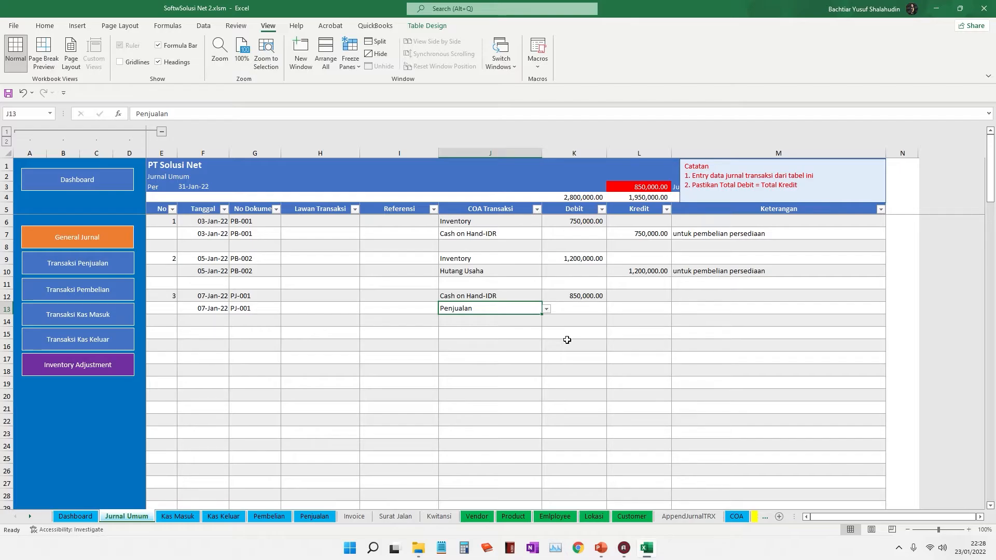
key("Tab")
key("Tab")
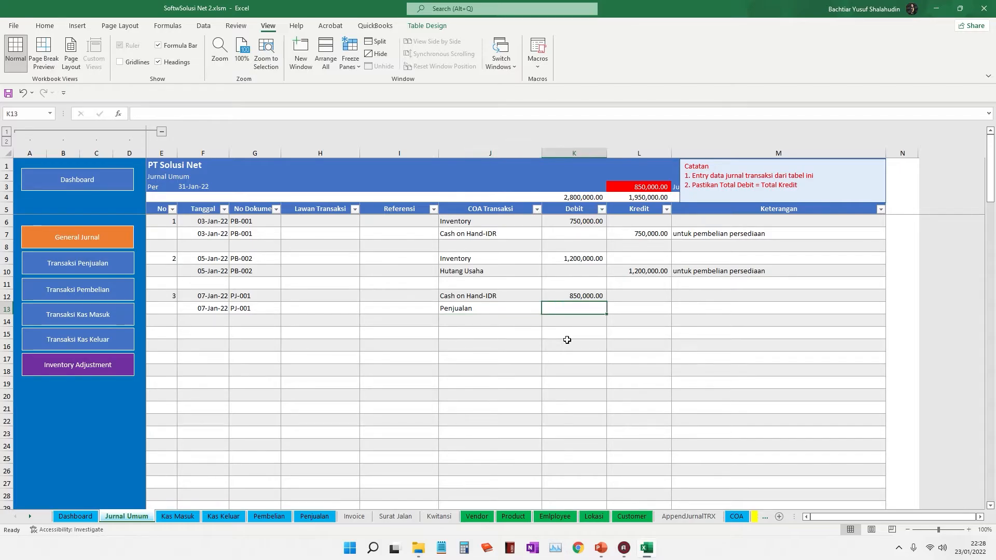
type("850000")
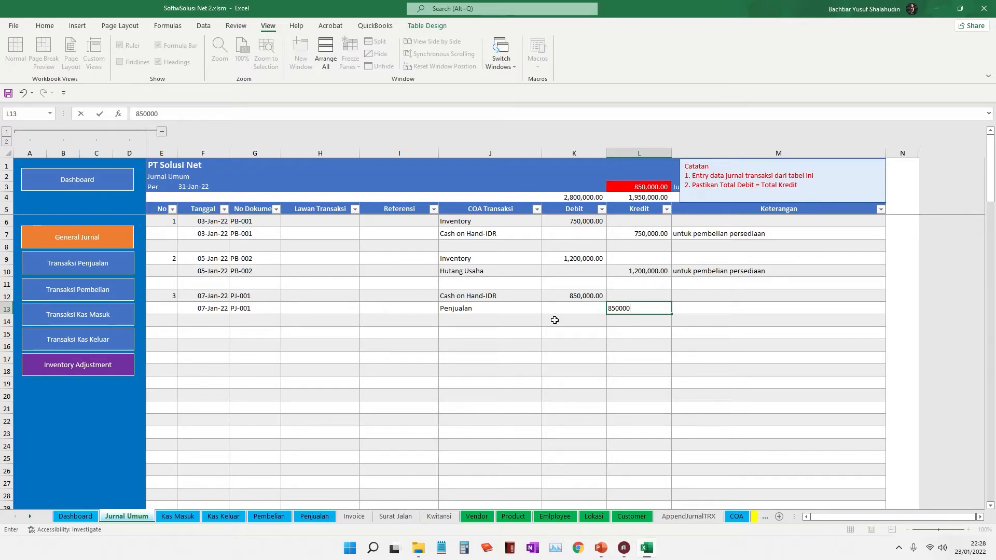
key("Return")
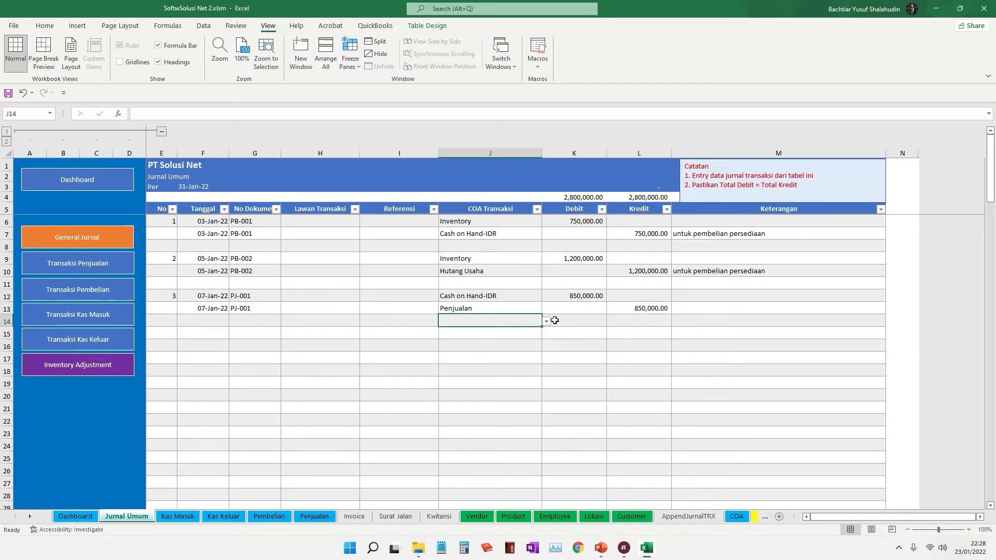
Step: Enter the Keterangan "menerima kas dari penjualan" on the Cash on Hand-IDR line in row 12
left_click(708, 312)
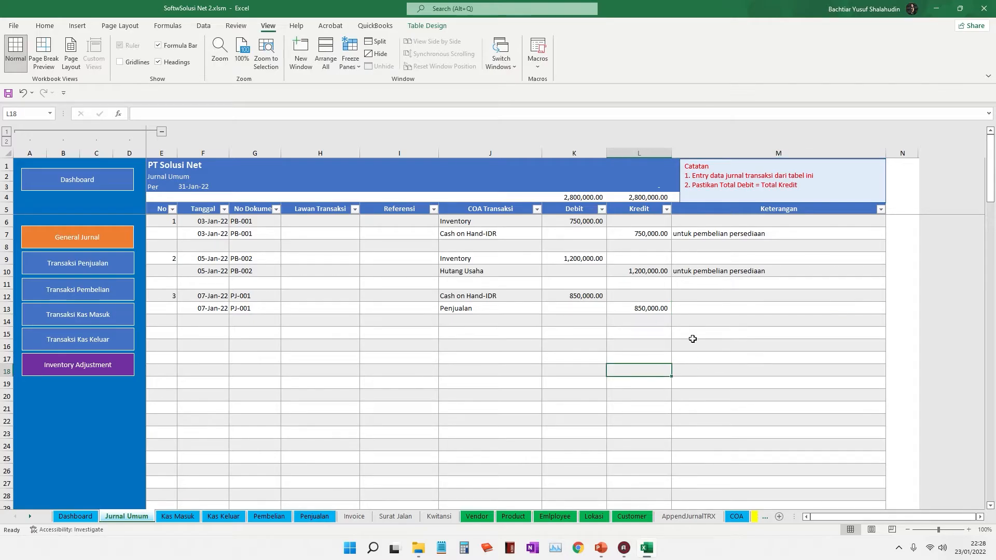
left_click(696, 294)
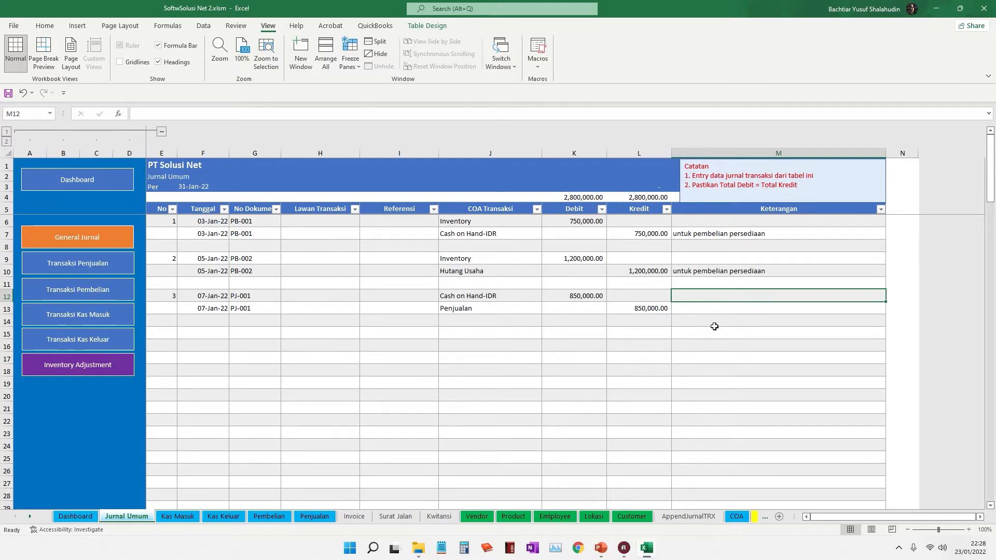
type("menerima ")
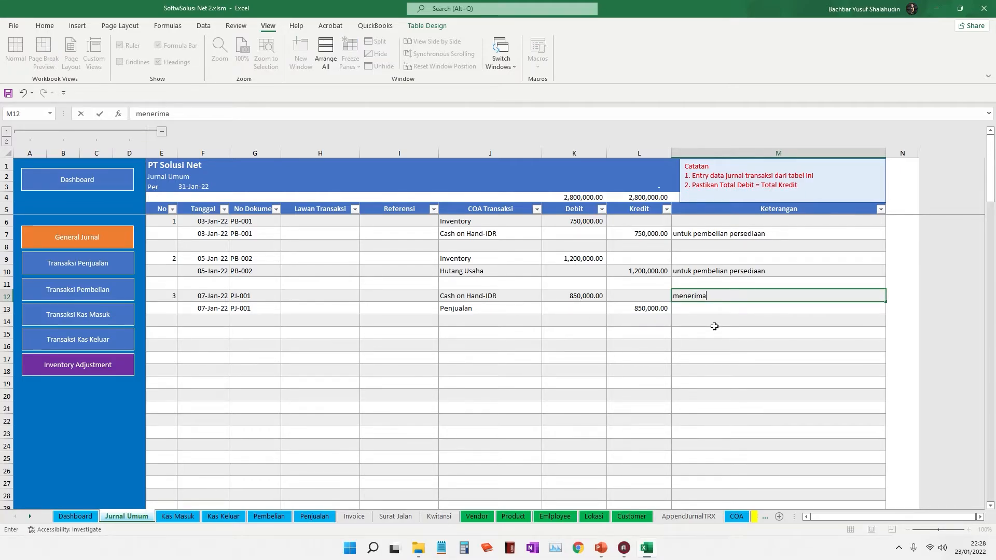
type("ka")
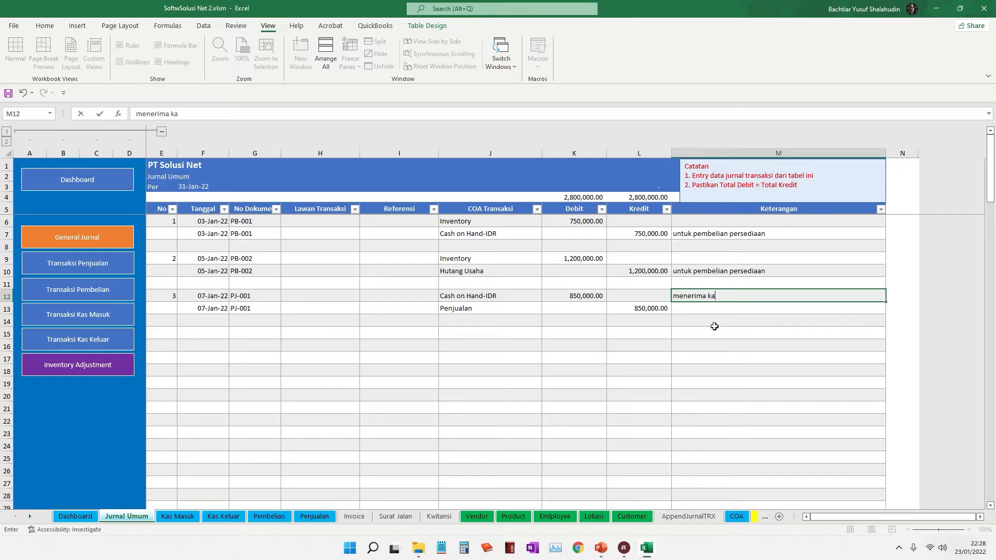
type("s dari penjualan")
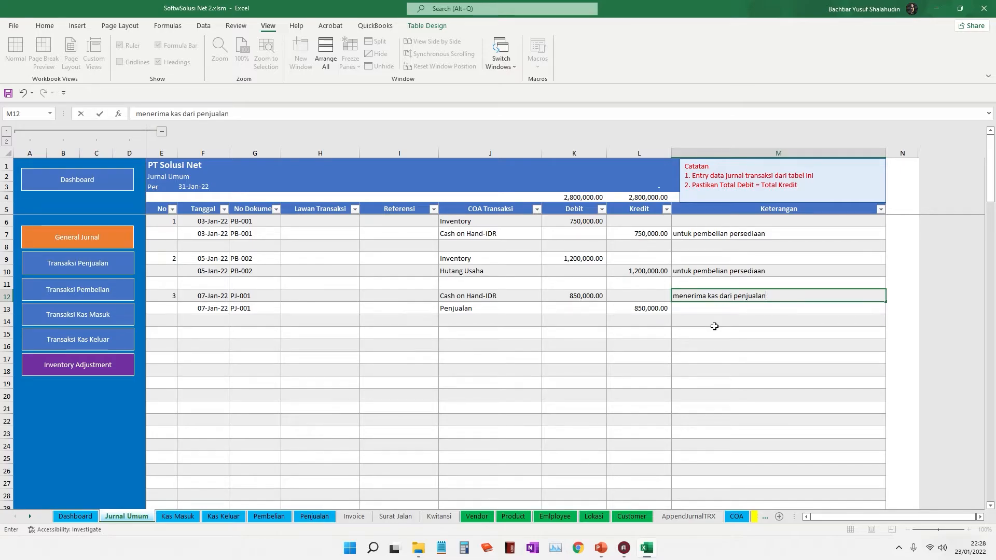
key("Return")
left_click(696, 294)
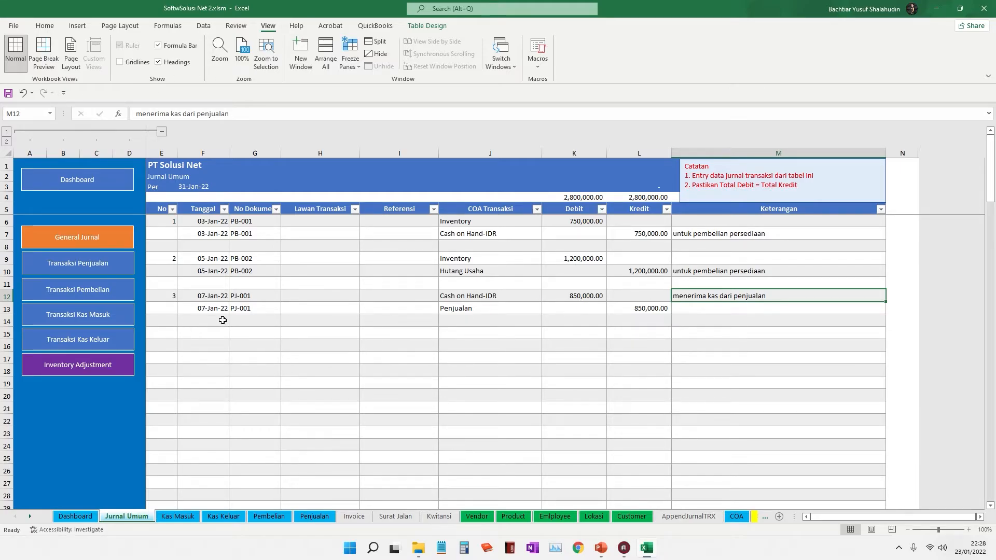
Step: Enter the date 07/01/2022 in row 15 and copy it unchanged into row 16
left_click(224, 320)
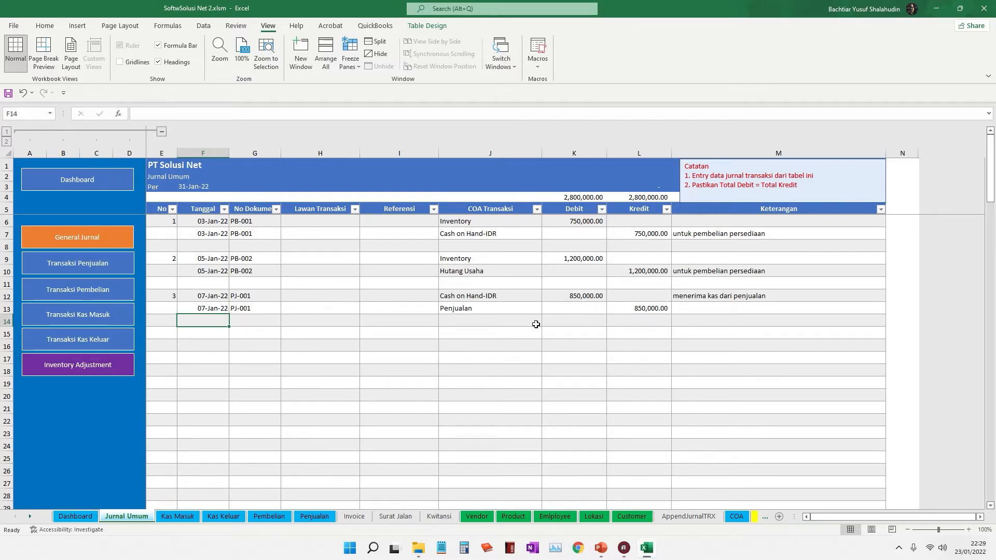
left_click(222, 334)
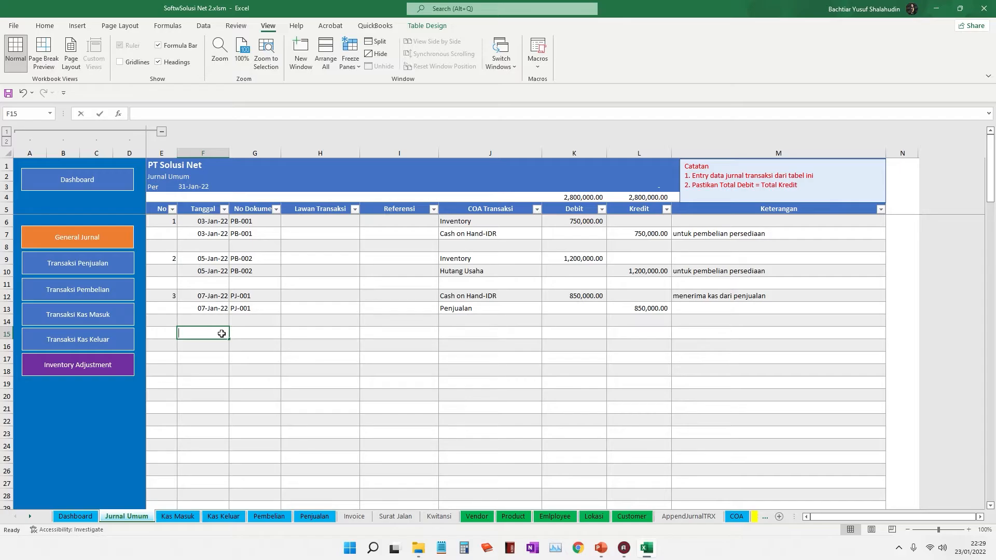
type("07/")
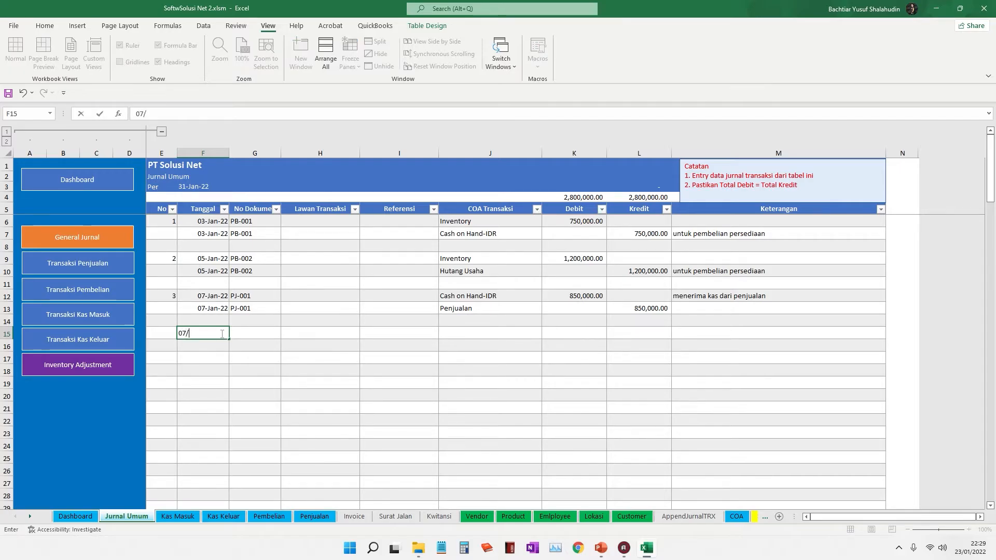
type("01/2022")
key("Tab")
left_click(220, 333)
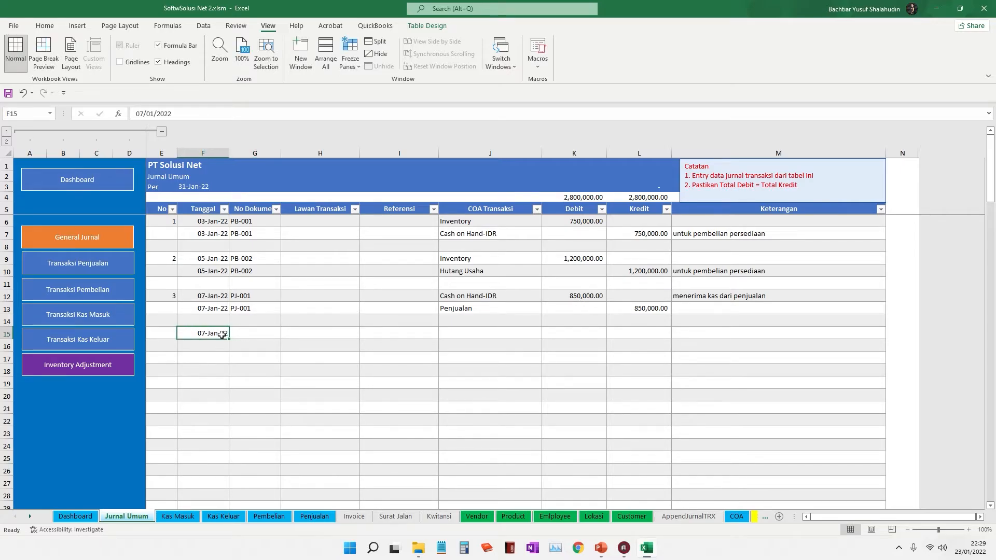
left_click_drag(230, 338, 230, 348)
left_click(236, 352)
left_click(257, 372)
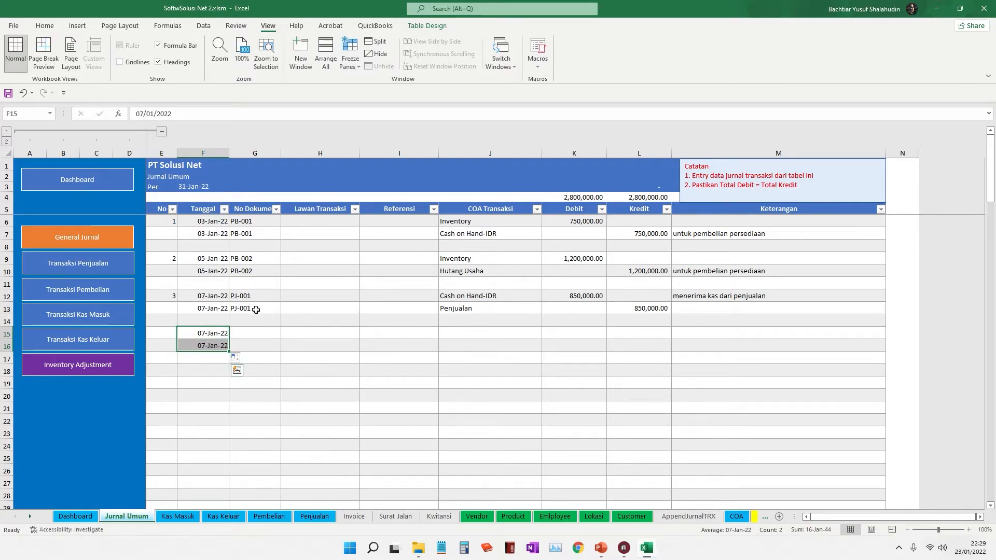
Step: Fill in document number PJ-001 on rows 15 and 16, reusing it from row 13
double_click(257, 309)
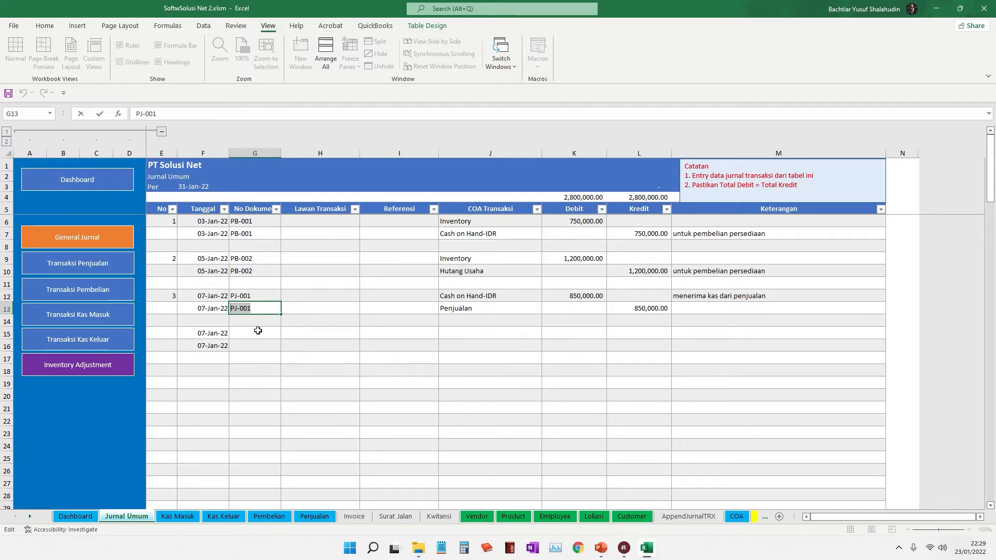
left_click(257, 332)
type("PJ-001")
left_click(272, 346)
type("PJ-001")
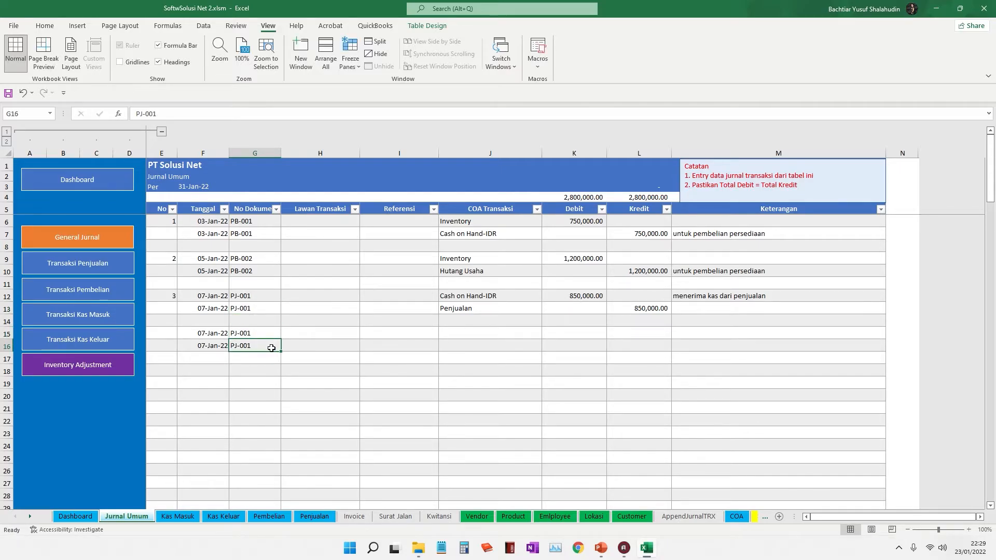
Step: Choose Harga Pokok Penjualan as the COA Transaksi account in row 15
left_click(467, 334)
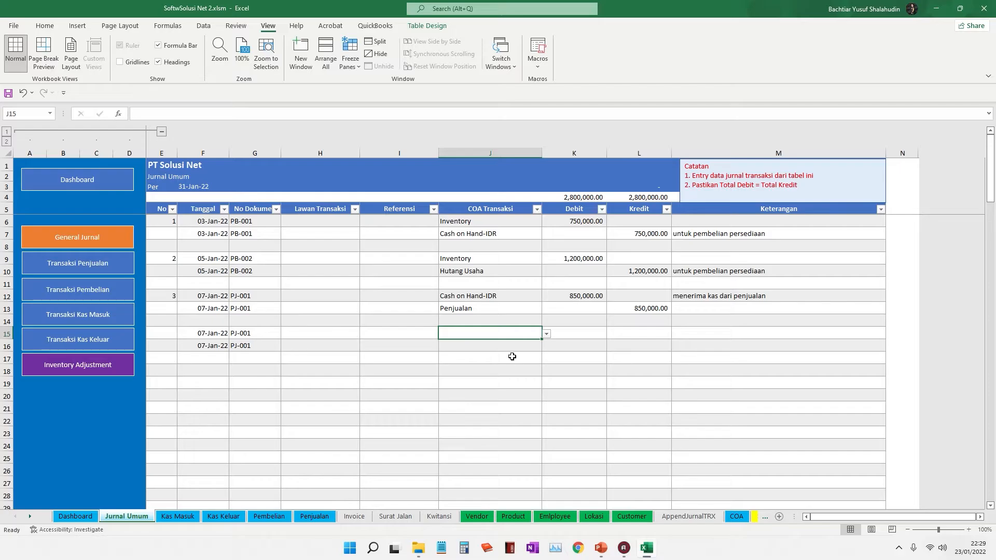
key("alt+Down")
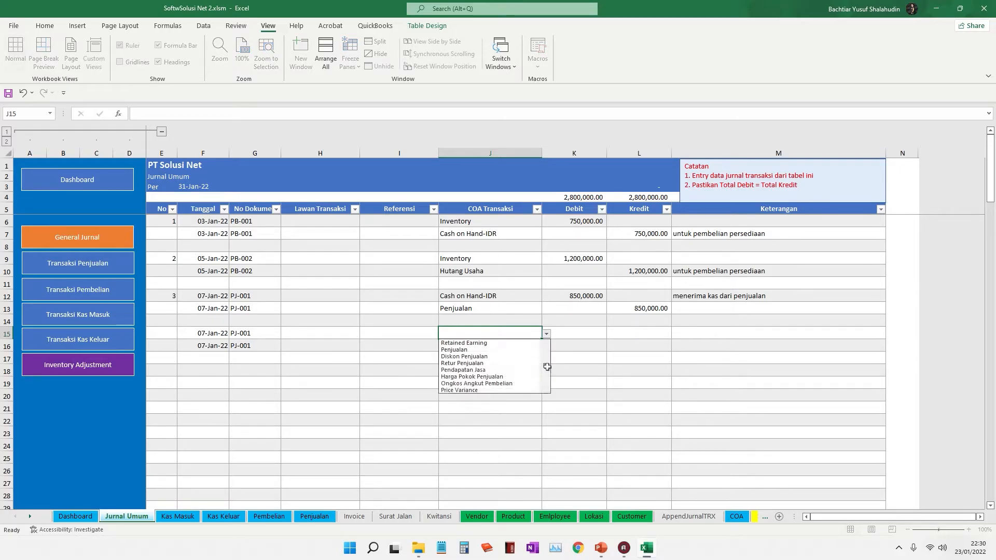
left_click(513, 375)
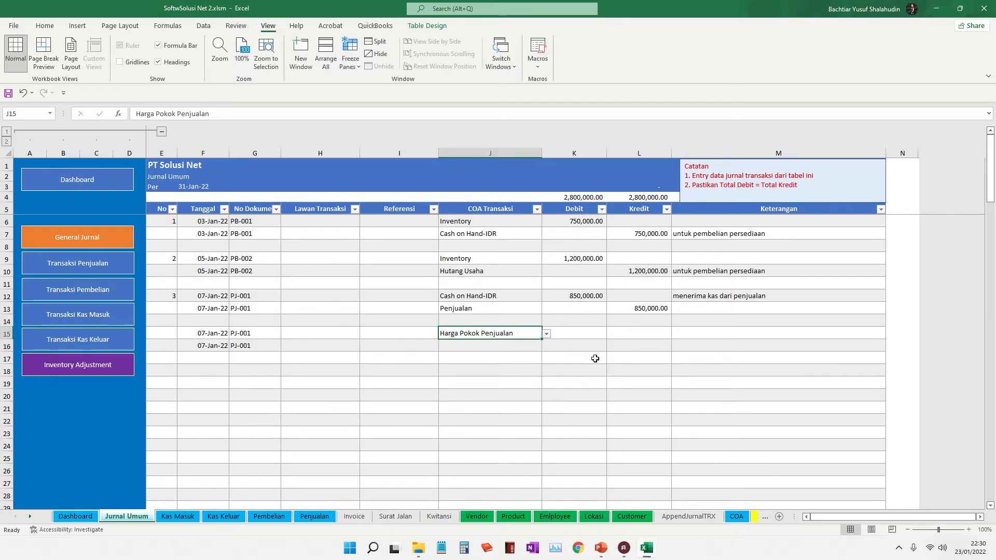
Step: Check the sold items and quantities on the Studi Kasus 3 slide in PowerPoint for the row 15 debit
left_click(584, 331)
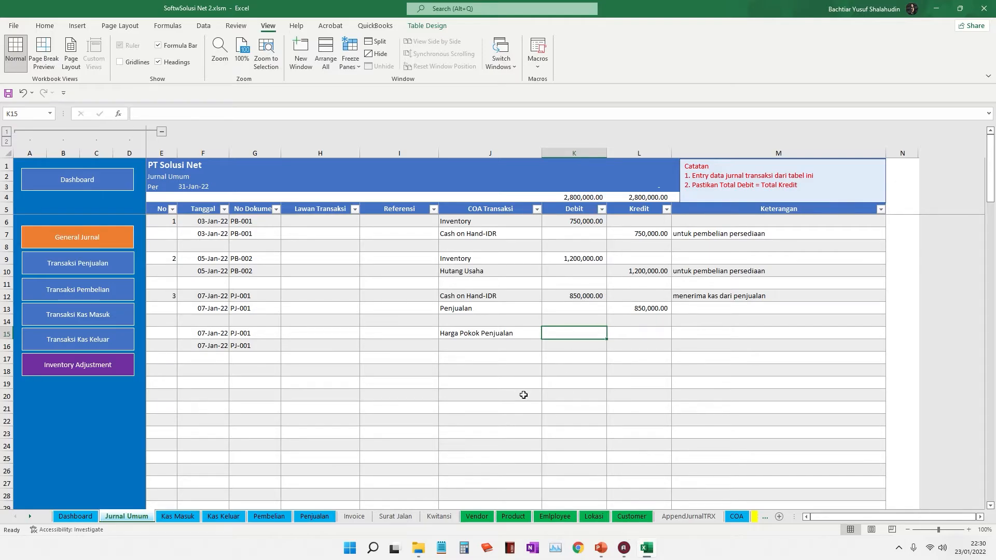
key("super+Tab")
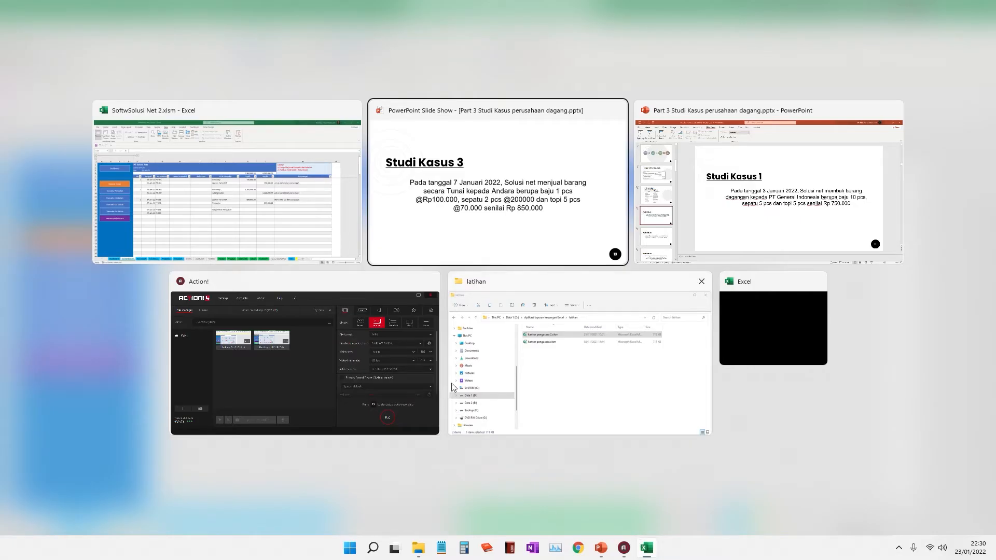
left_click(527, 206)
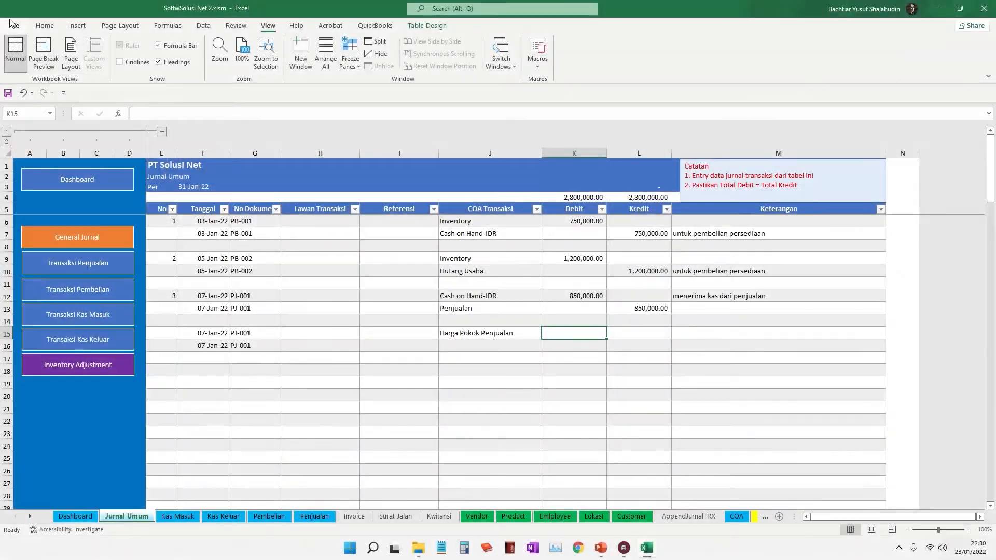
Step: Create a blank workbook and enter "baju 1 pcs" in cell B2
left_click(11, 24)
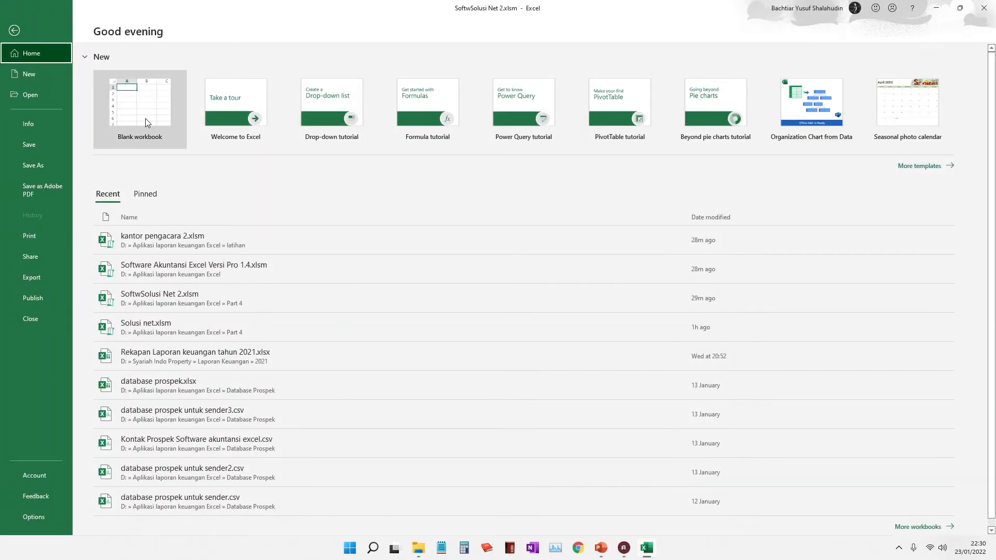
left_click(145, 119)
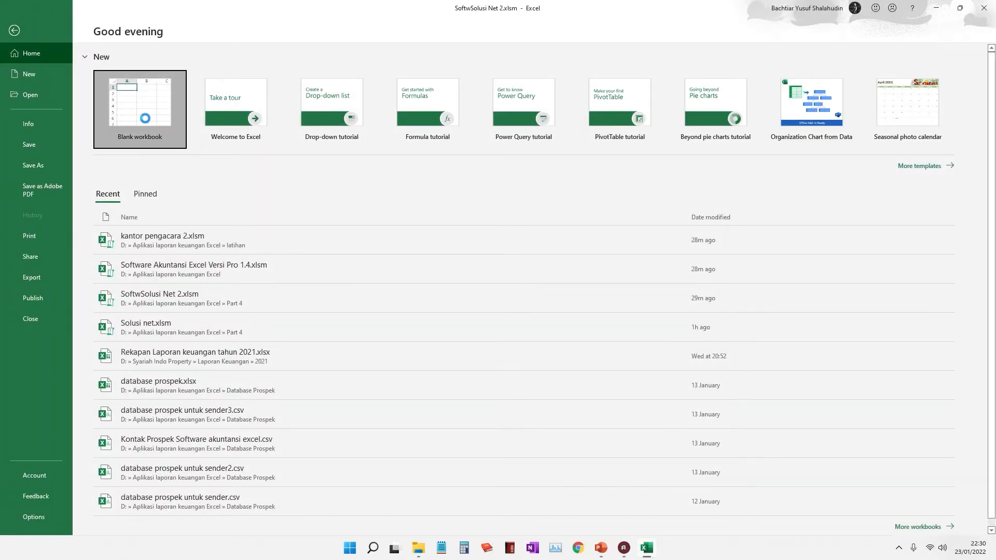
left_click(69, 154)
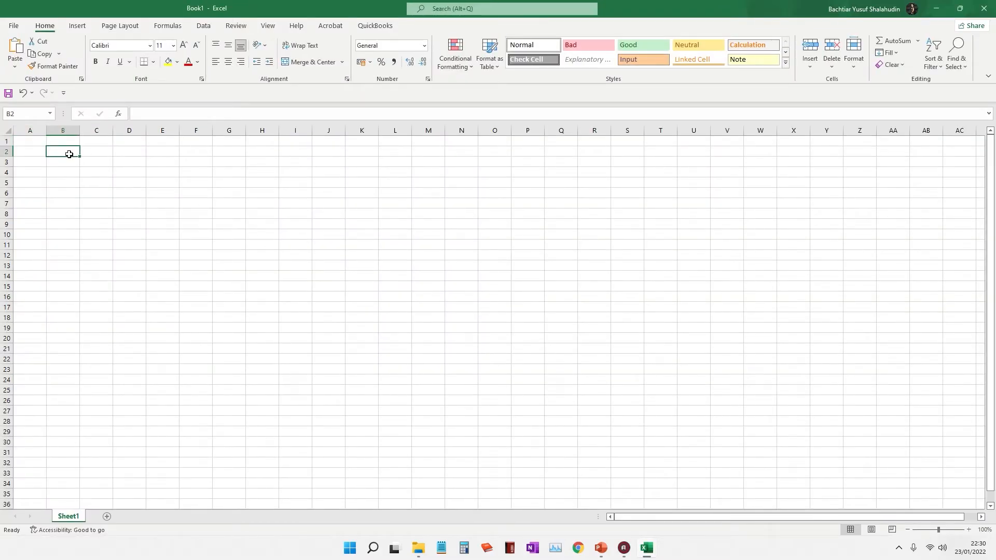
type("baju 1")
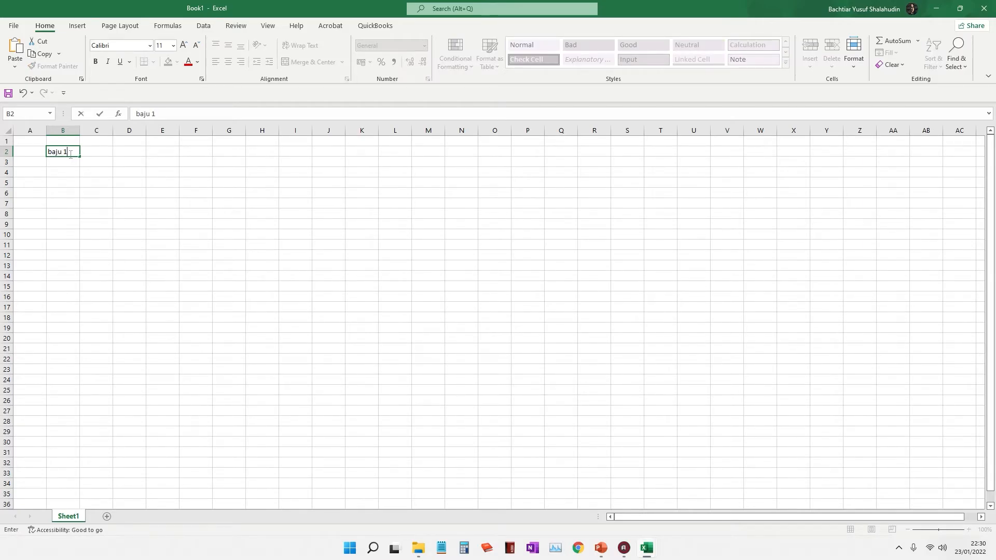
type(" pcs")
key("Return")
Step: List "sepatu 2pcs" in B3 and "Topi 5 pcs" in B4, and widen column B to fit the text
mouse_move(659, 557)
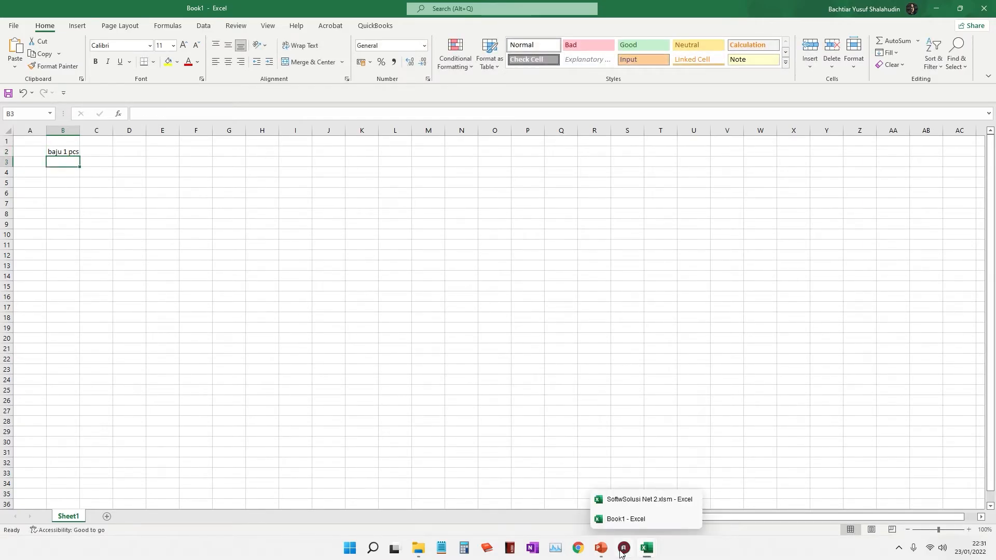
key("alt+Tab")
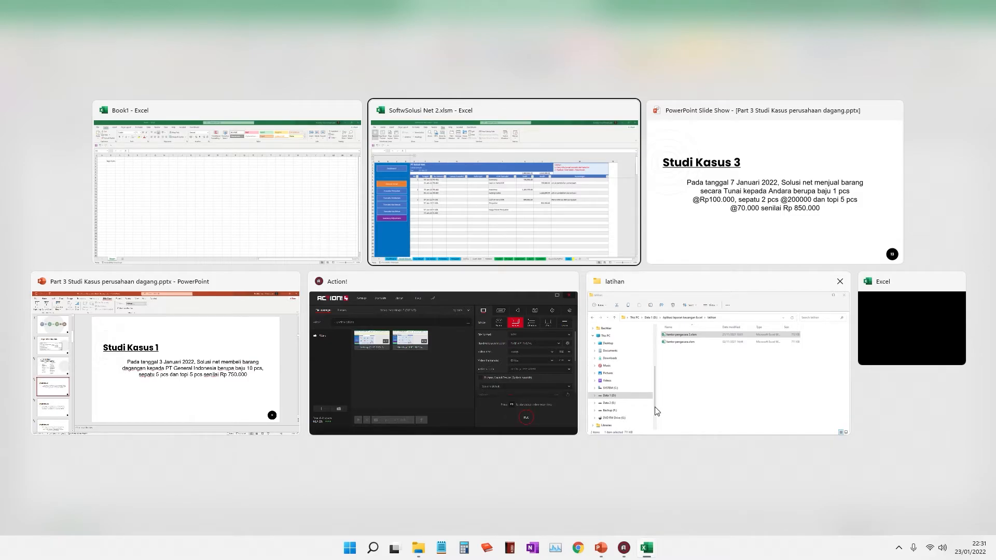
key("alt+Tab")
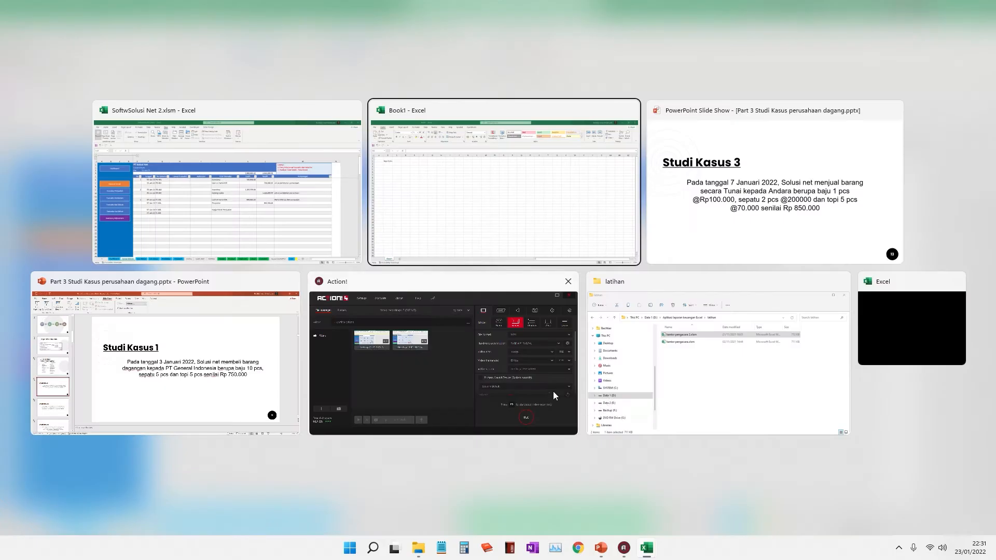
type("se")
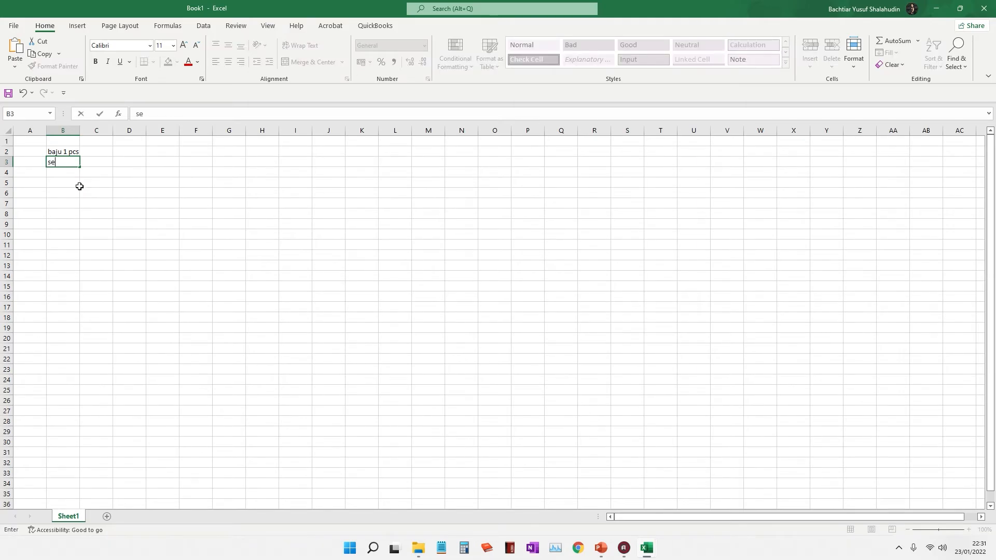
type("patu 2pcs")
key("Return")
type("Topi 5 pcs")
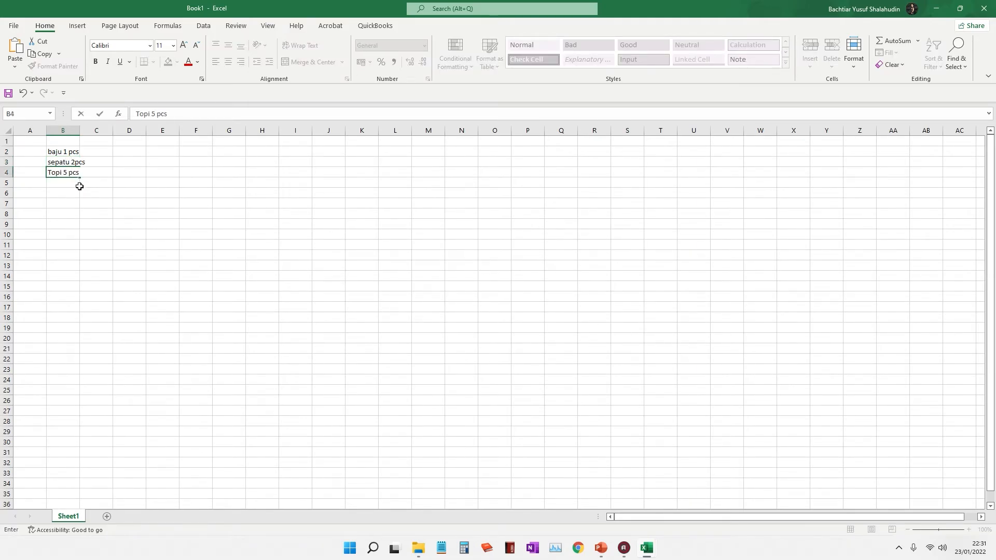
left_click(135, 190)
left_click_drag(77, 132, 90, 131)
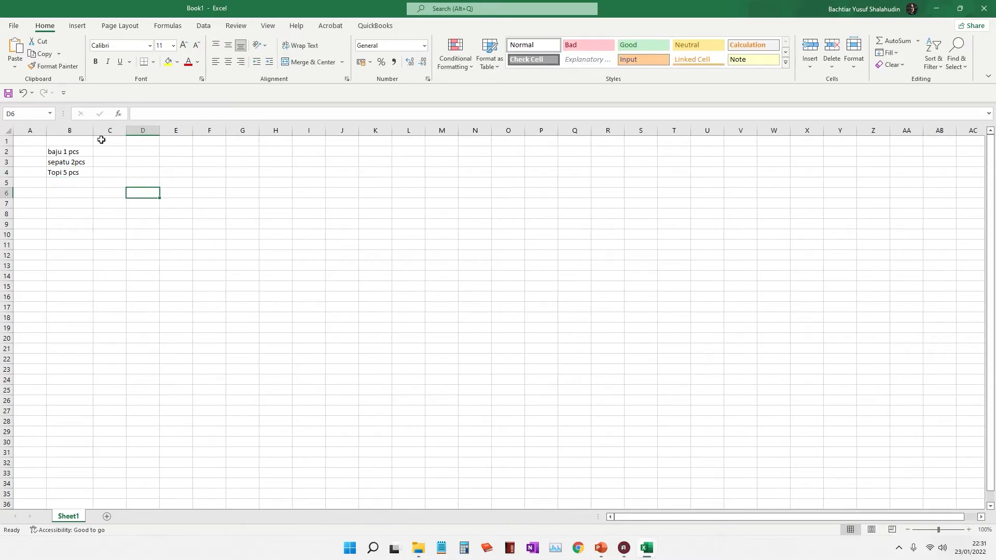
key("Down")
key("Down")
key("Down")
key("Down")
key("Down")
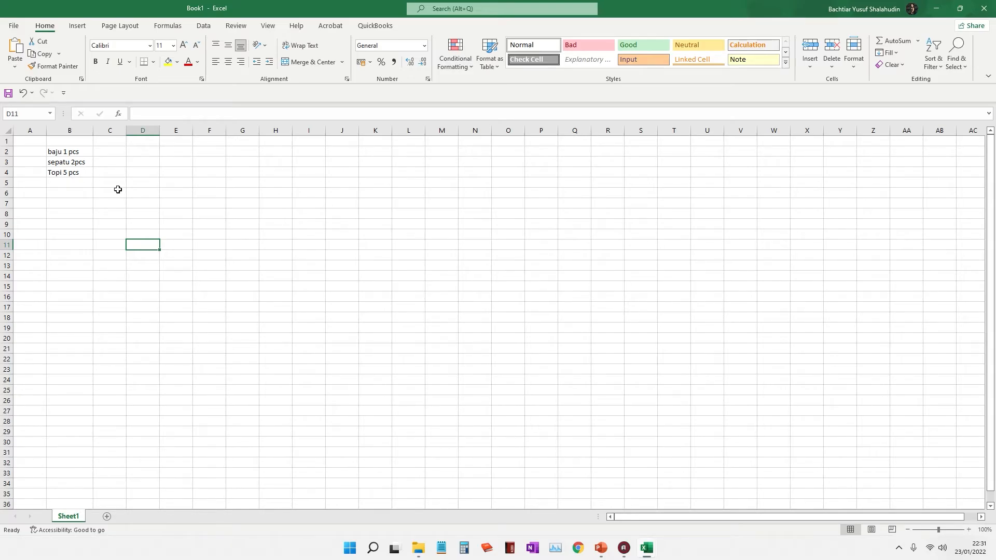
Step: Look up the standard costs of Baju, Sepatu and Topi on the Product sheet of SoftwSolusi Net 2.xlsm
left_click(104, 150)
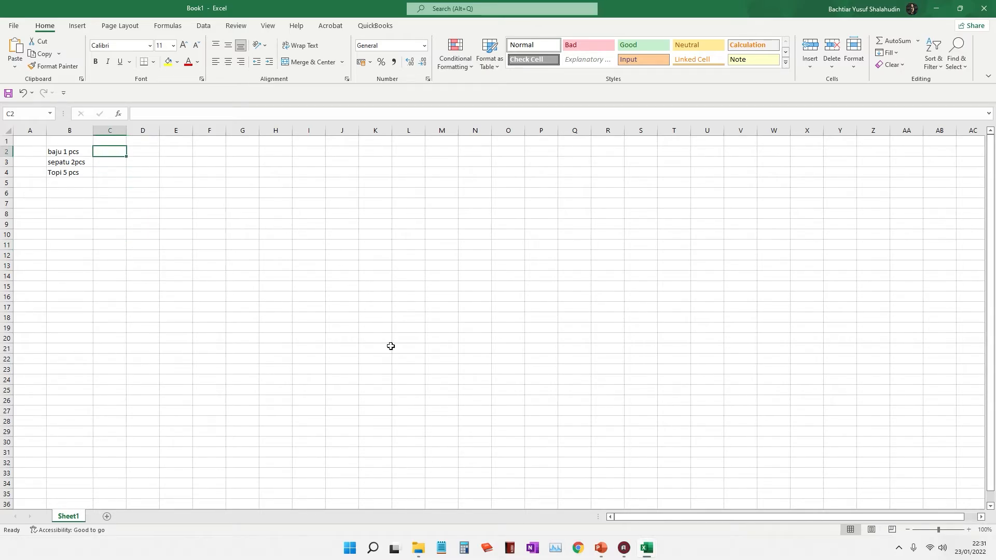
left_click(630, 501)
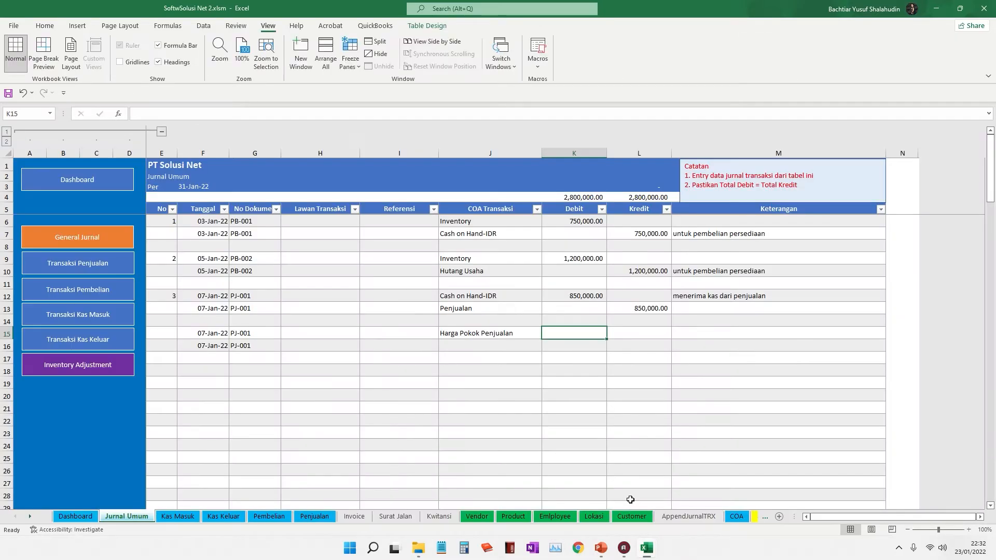
left_click(524, 518)
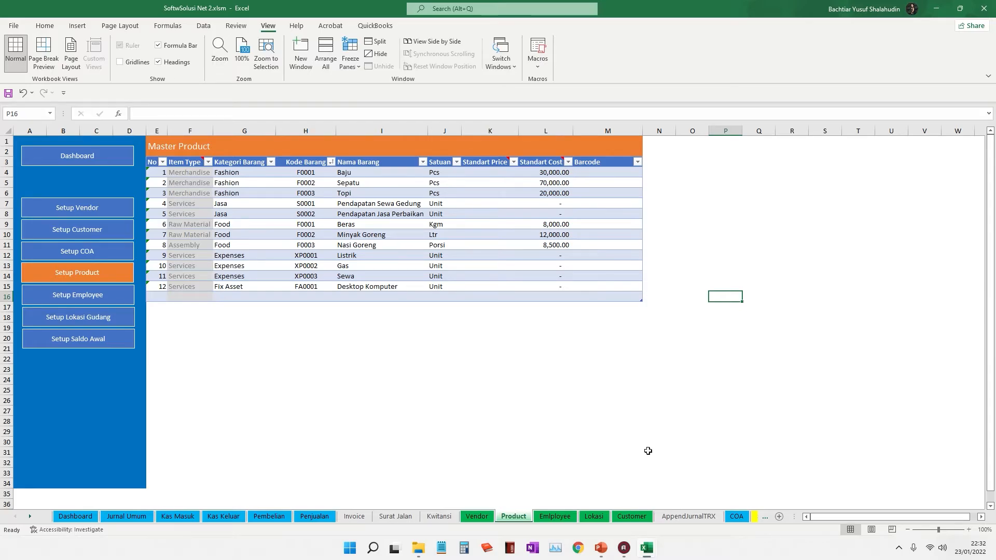
Step: Return to the Book1 workbook and enter 30000 in C2 as the cost of the one baju
left_click(646, 548)
left_click(643, 518)
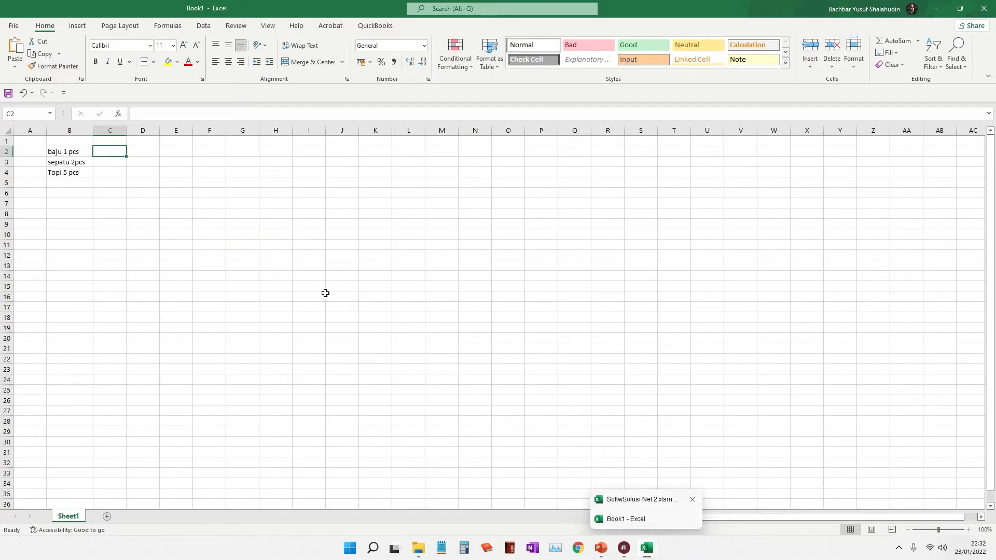
type("3000")
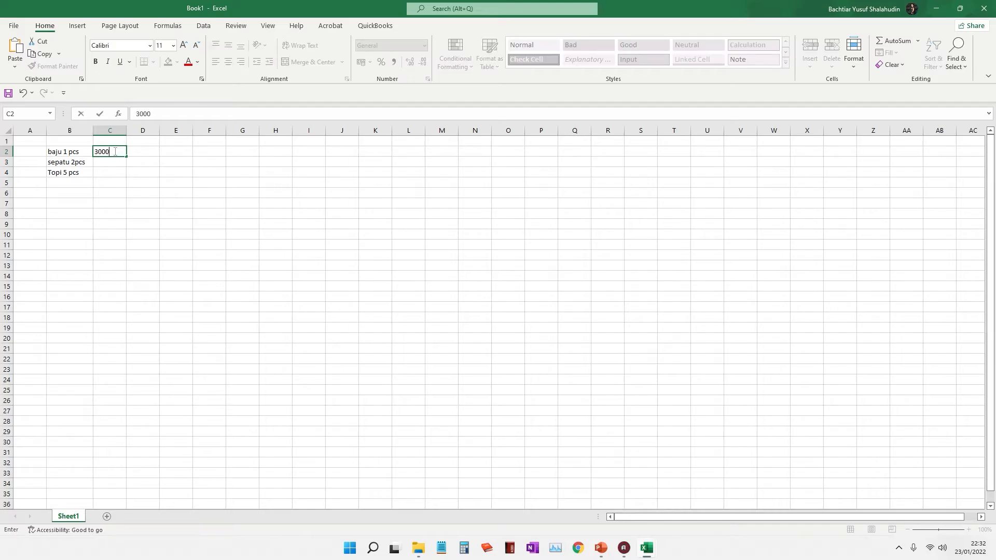
key("Return")
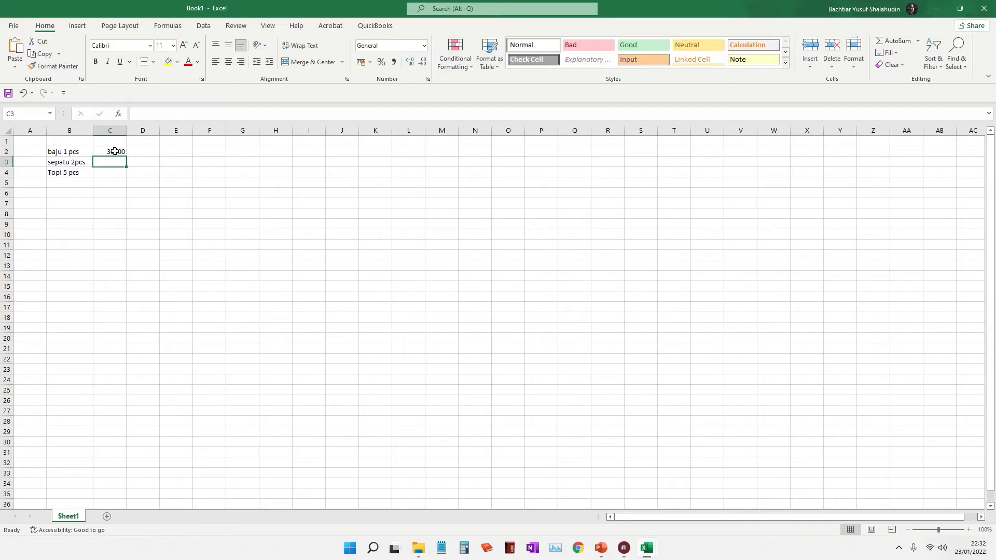
Step: Check Sepatu's standard cost on the Product sheet and enter 140000 in C3 of Book1 for the two pairs
mouse_move(646, 547)
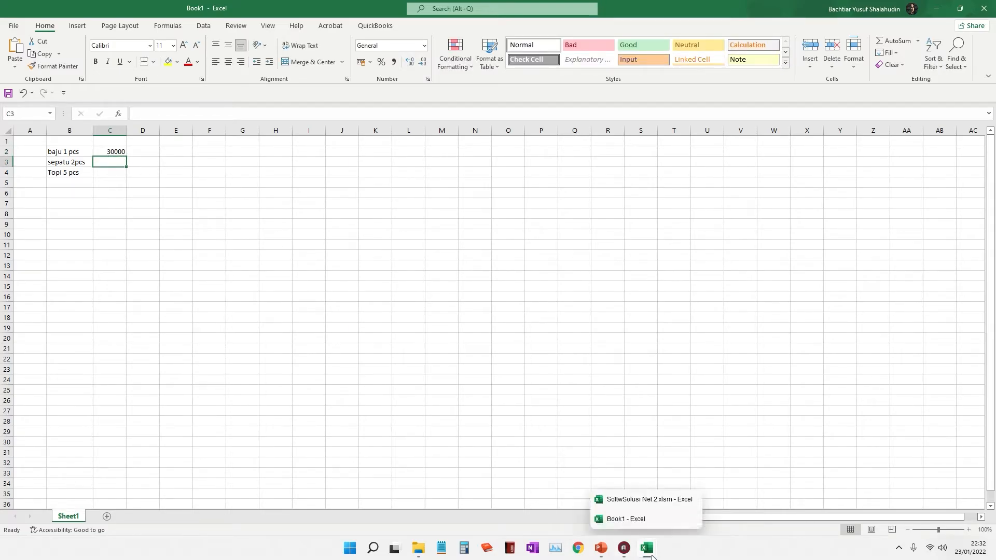
left_click(645, 500)
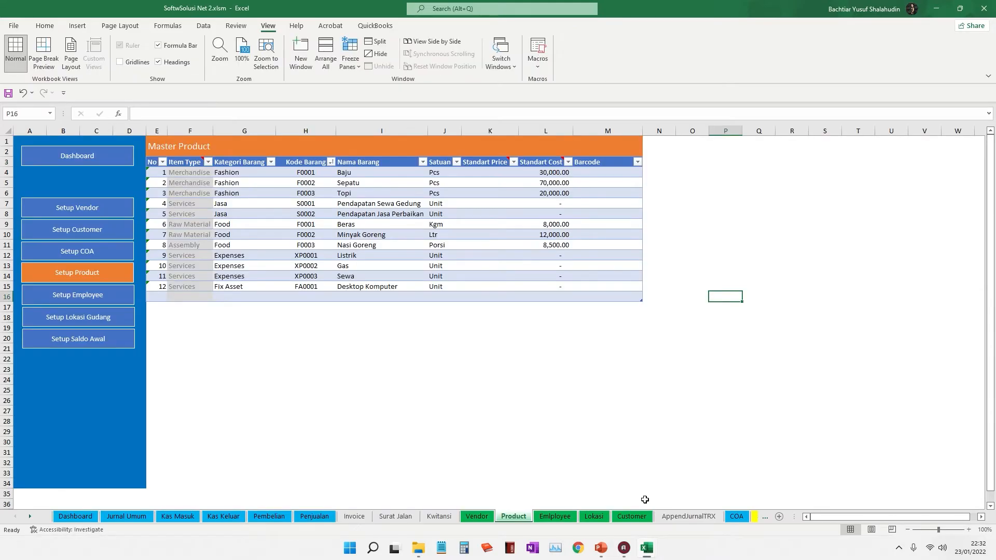
mouse_move(654, 544)
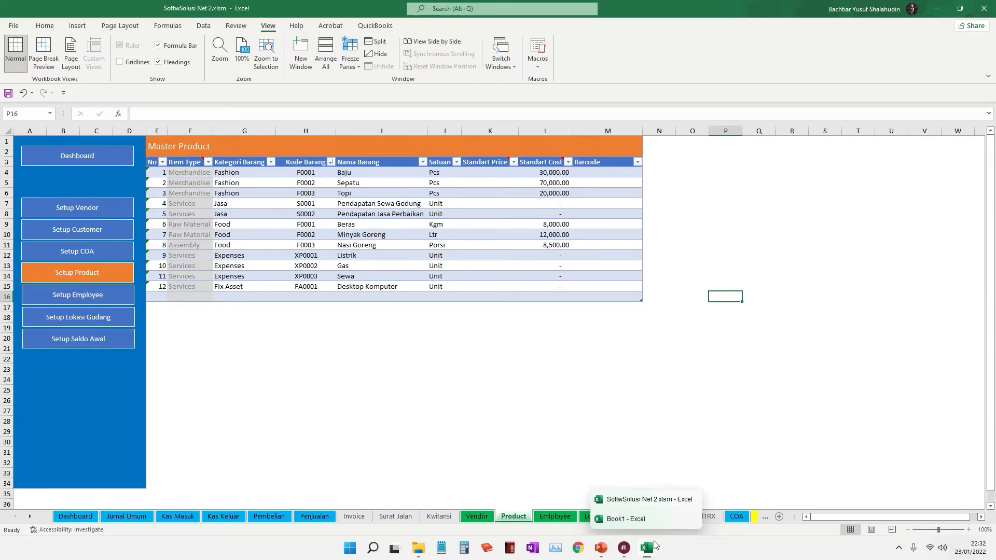
left_click(642, 518)
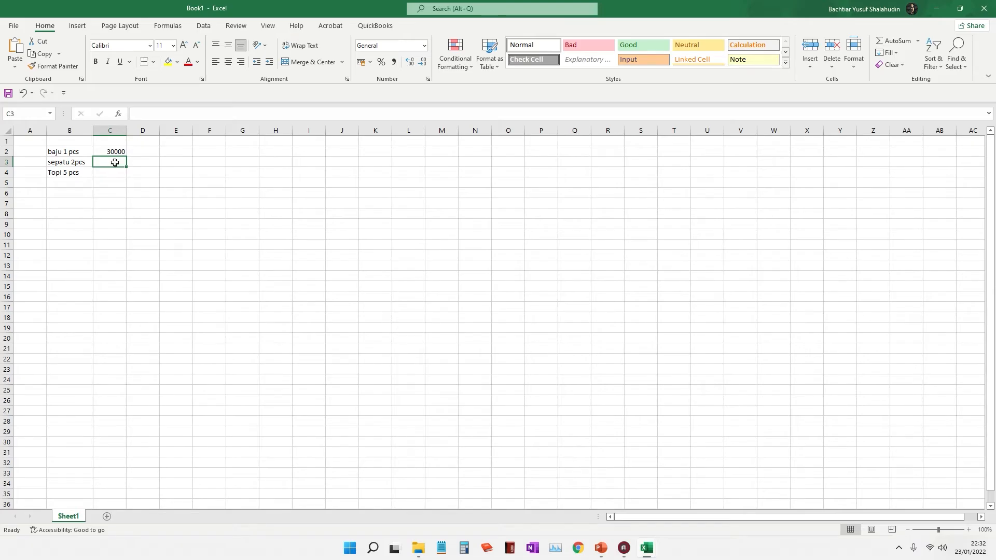
type("1400")
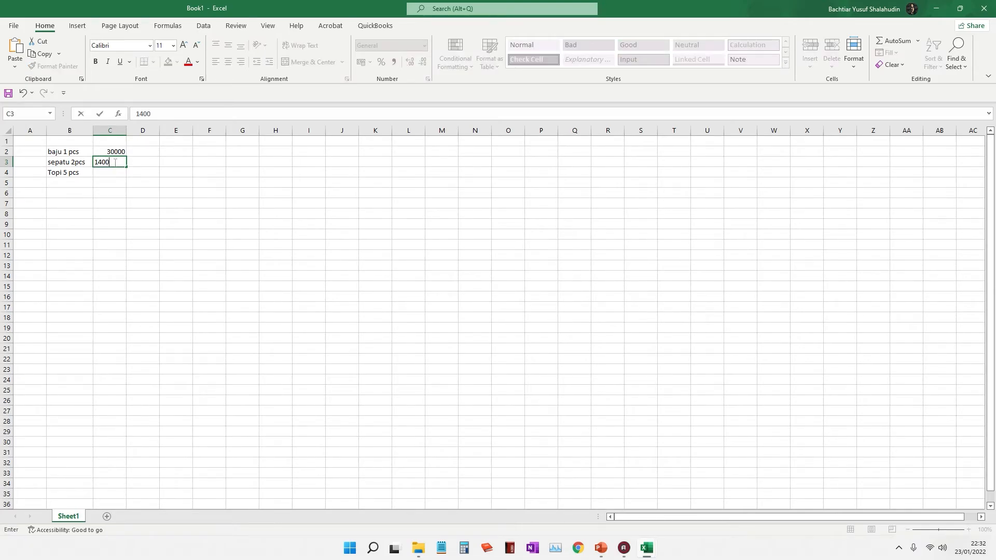
type("00")
key("Return")
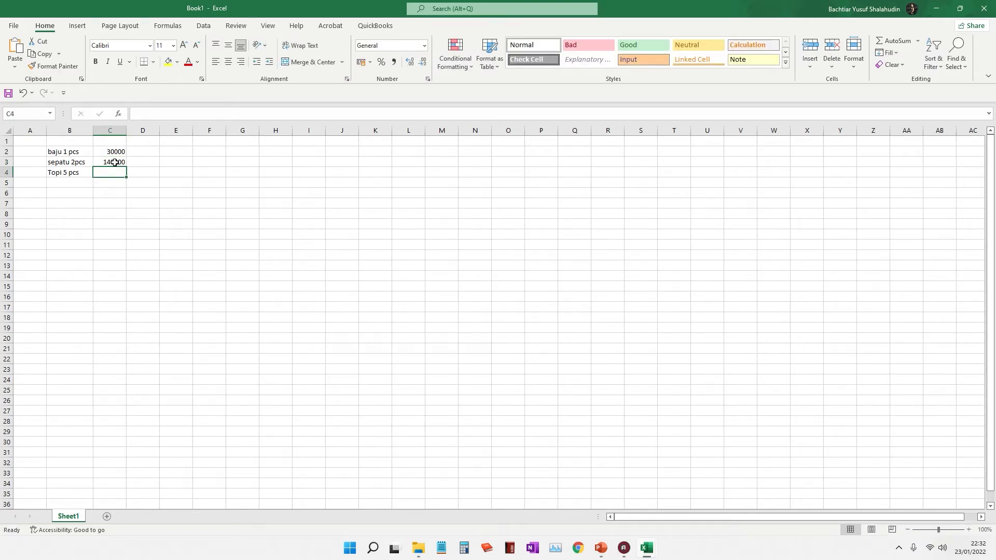
Step: Check Topi's standard cost on the Product sheet and enter 100000 in C4 of Book1 for the five pieces
left_click(631, 500)
mouse_move(651, 552)
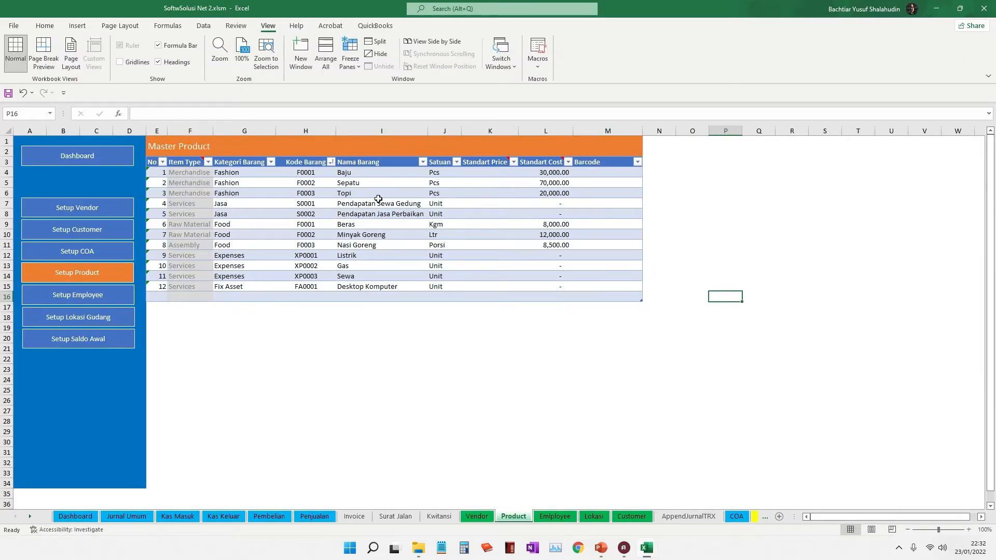
left_click(626, 519)
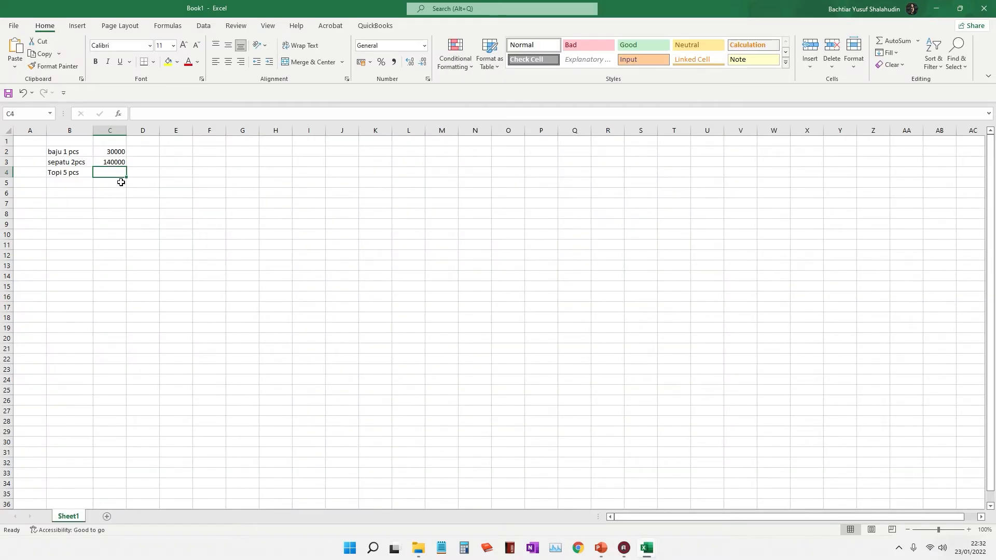
type("100")
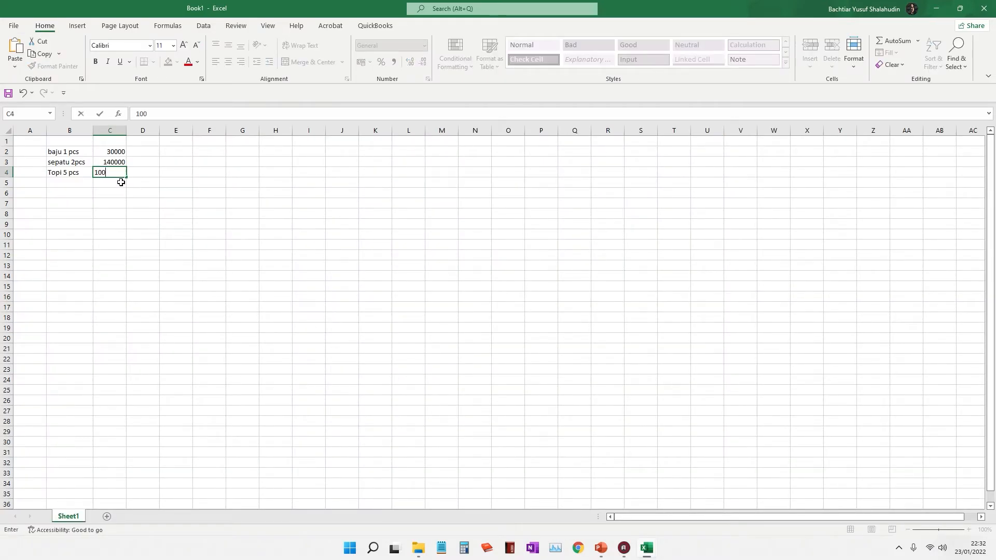
type("0000")
key("Return")
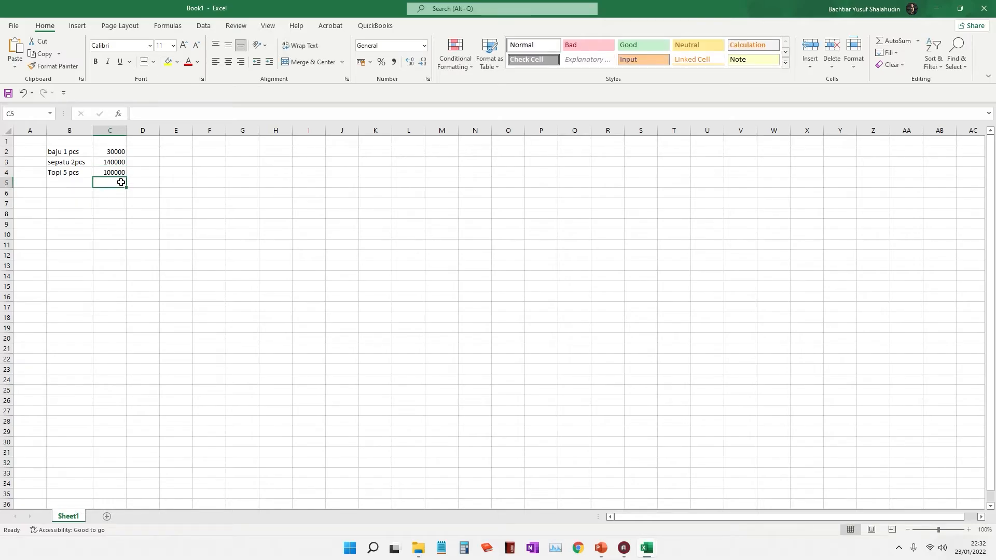
Step: Total the costs in C5 with a SUM of C2:C4 and slightly widen column C
type("=sum(")
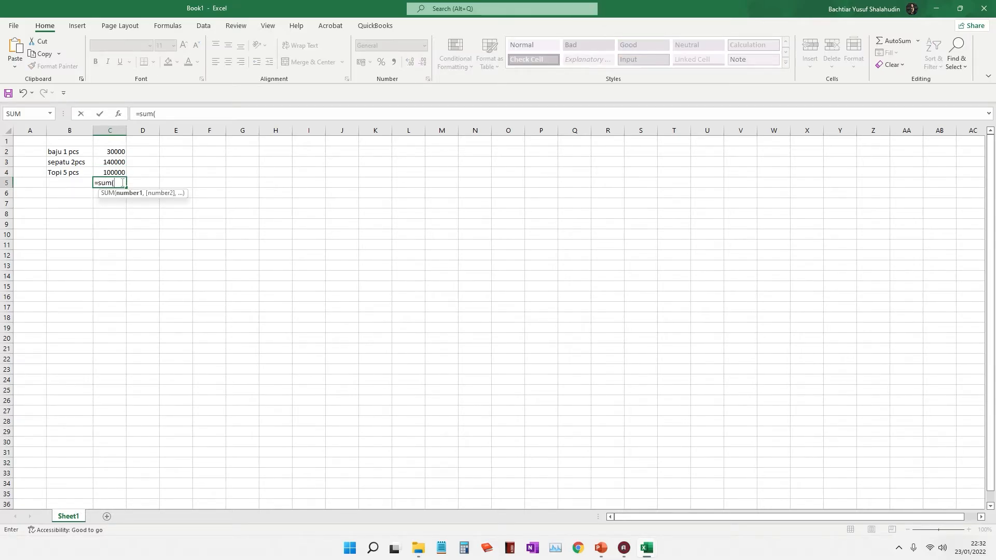
left_click_drag(120, 147, 121, 173)
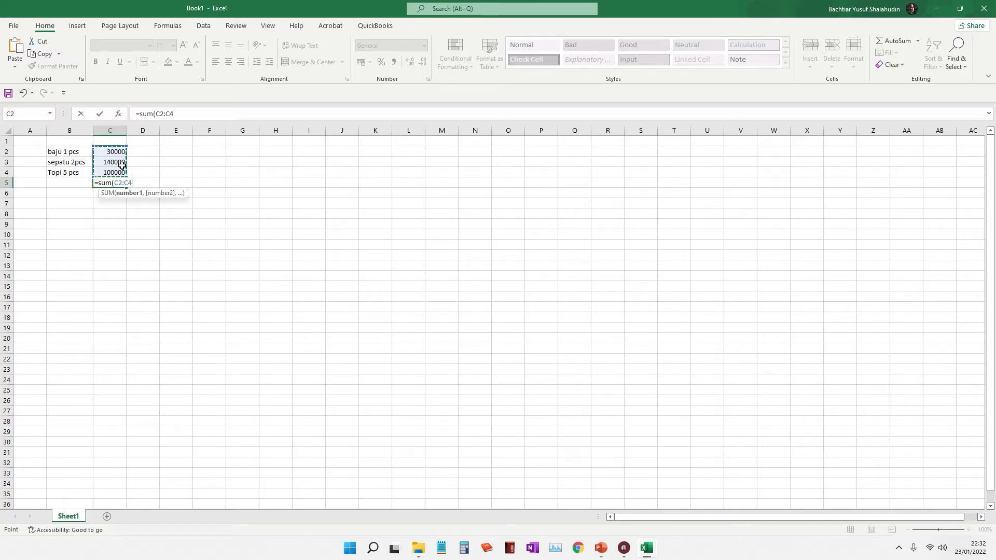
key("Return")
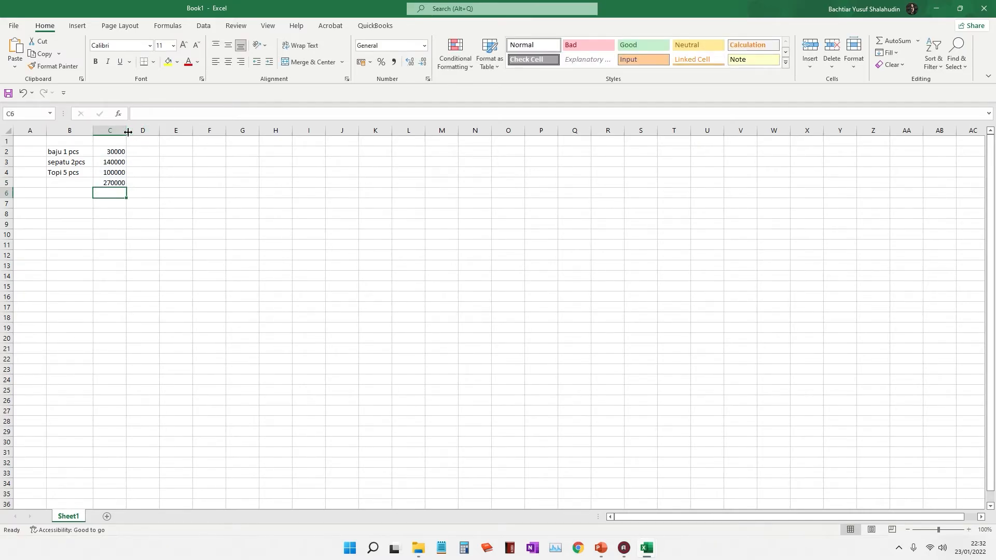
left_click_drag(126, 130, 137, 130)
left_click(128, 181)
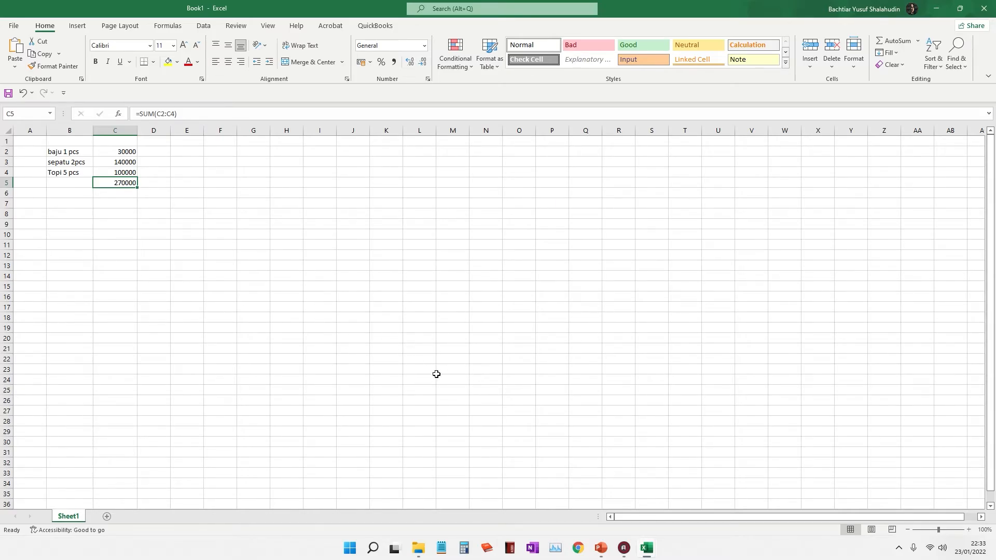
Step: On the Jurnal Umum sheet of SoftwSolusi Net 2.xlsm, enter Book1's cost total of 270,000 as the Harga Pokok Penjualan debit in K15
mouse_move(653, 554)
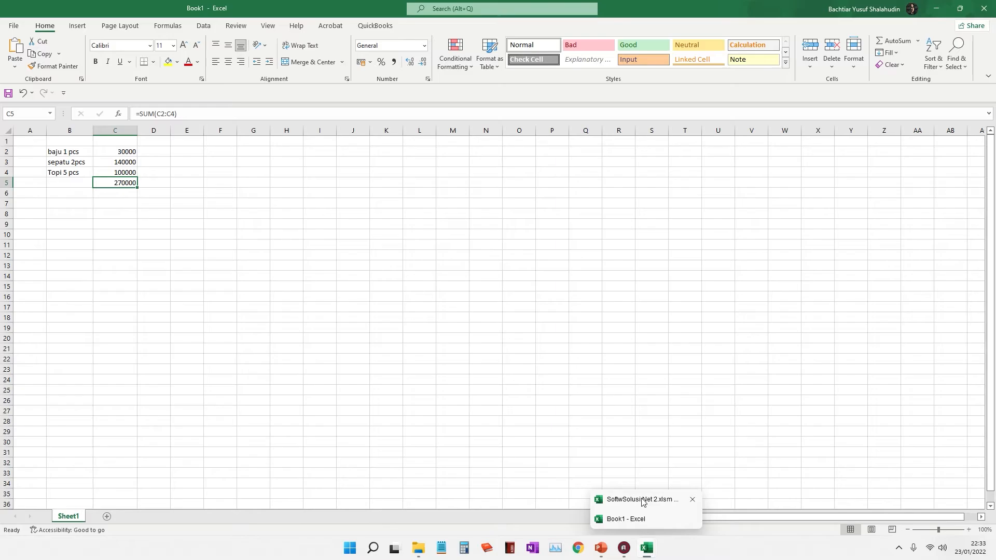
left_click(642, 501)
left_click(125, 516)
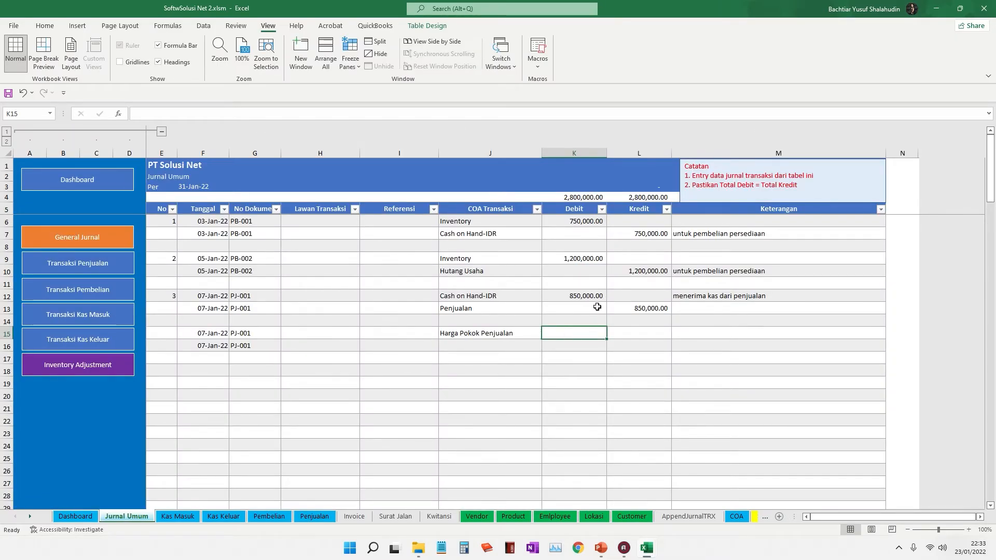
mouse_move(646, 549)
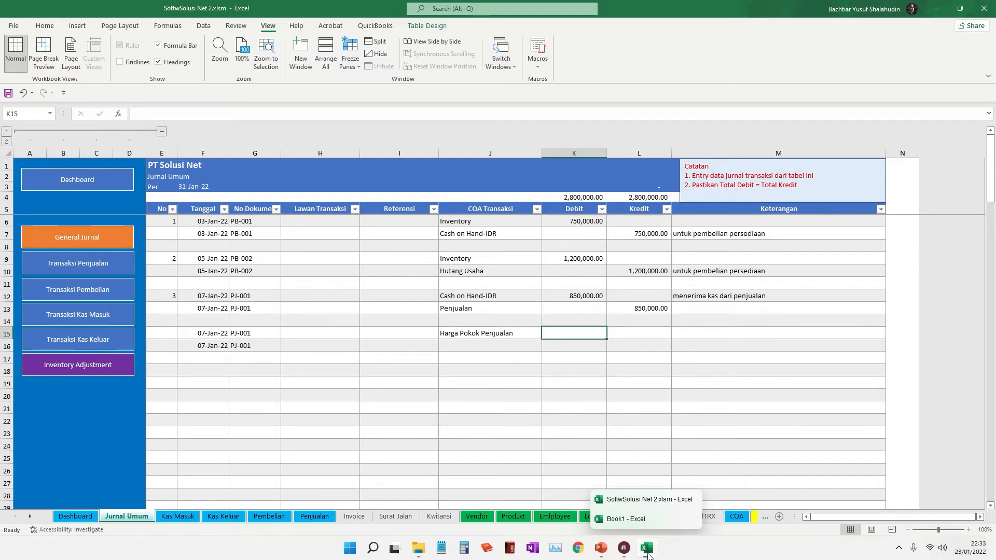
left_click(641, 521)
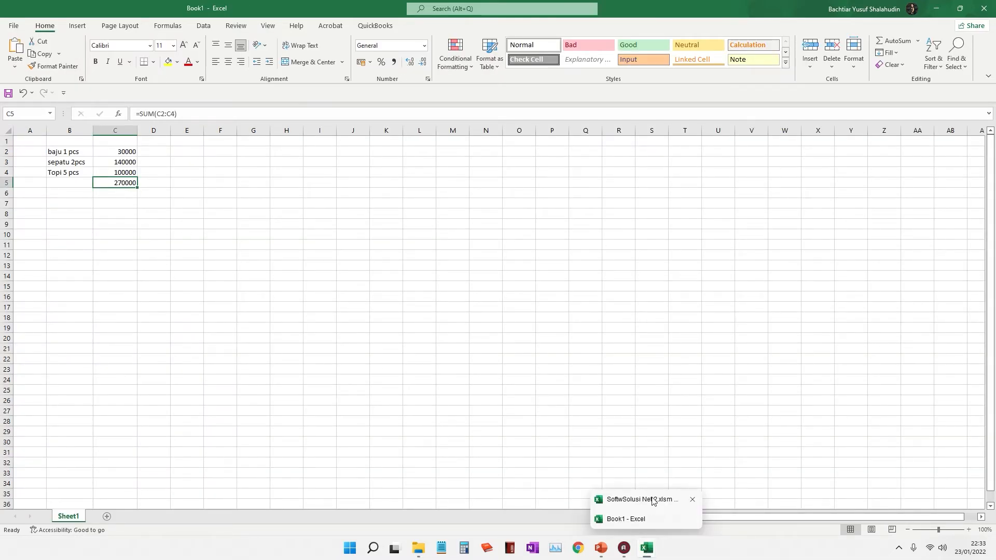
left_click(641, 499)
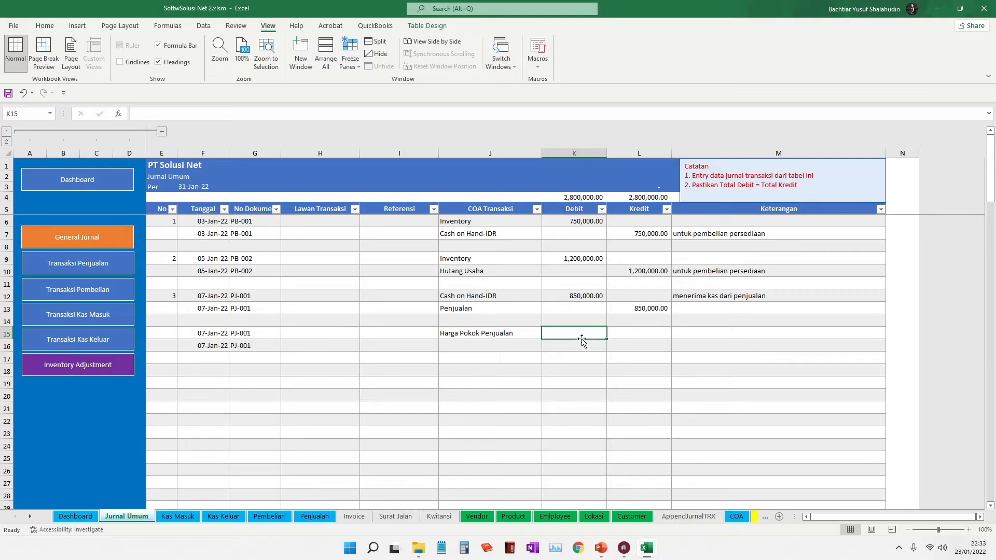
type("27")
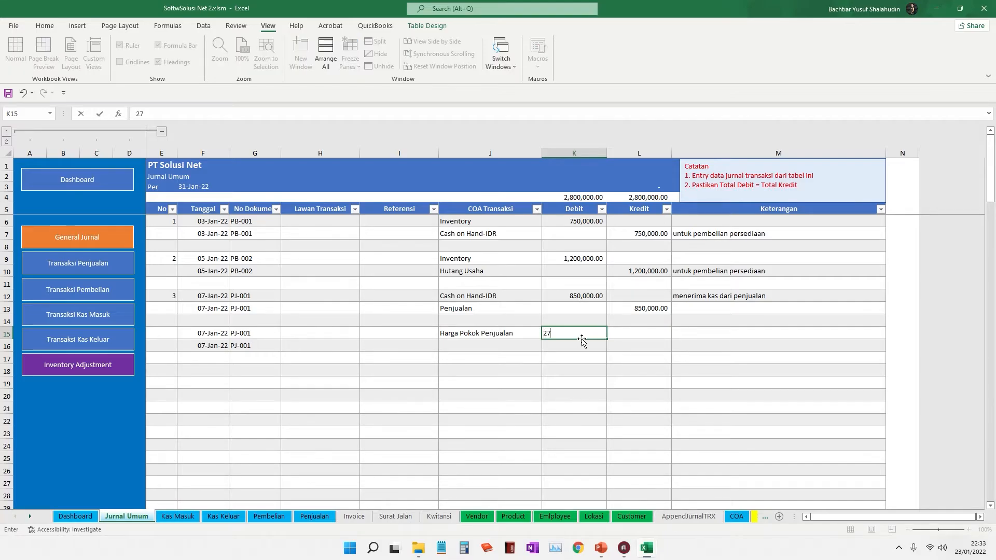
type("0,")
type("000")
key("Return")
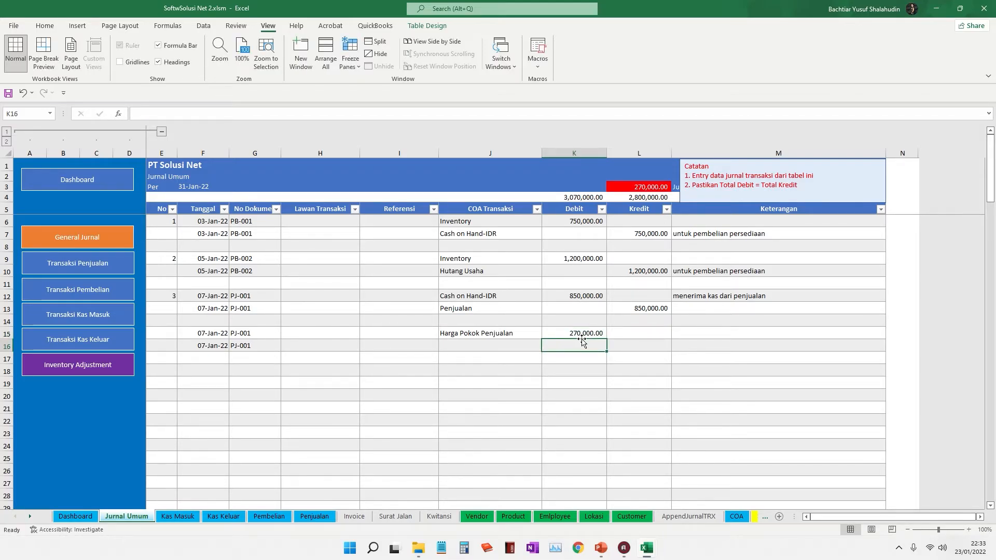
Step: Choose Inventory as the row 16 transaction account and credit it 270,000 in L16
left_click(503, 345)
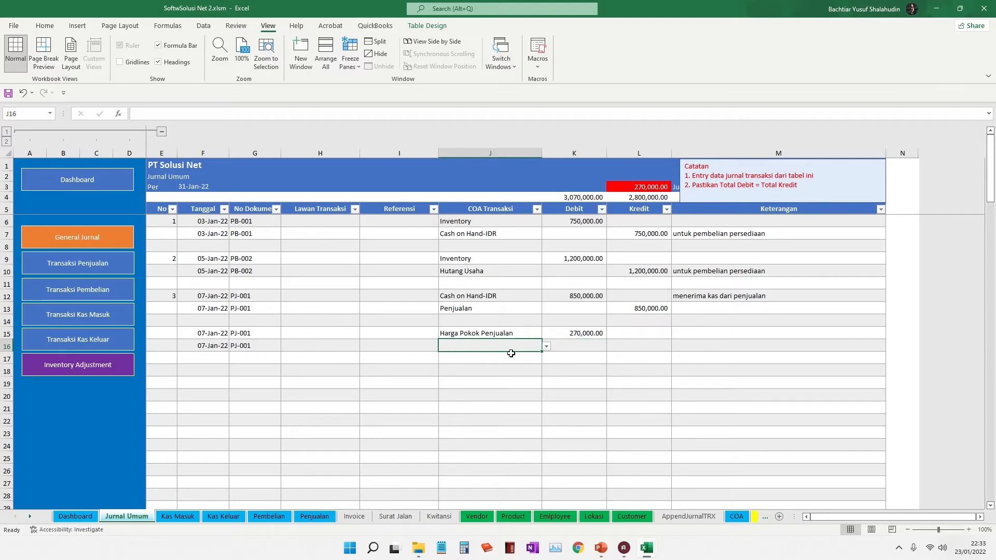
left_click(546, 347)
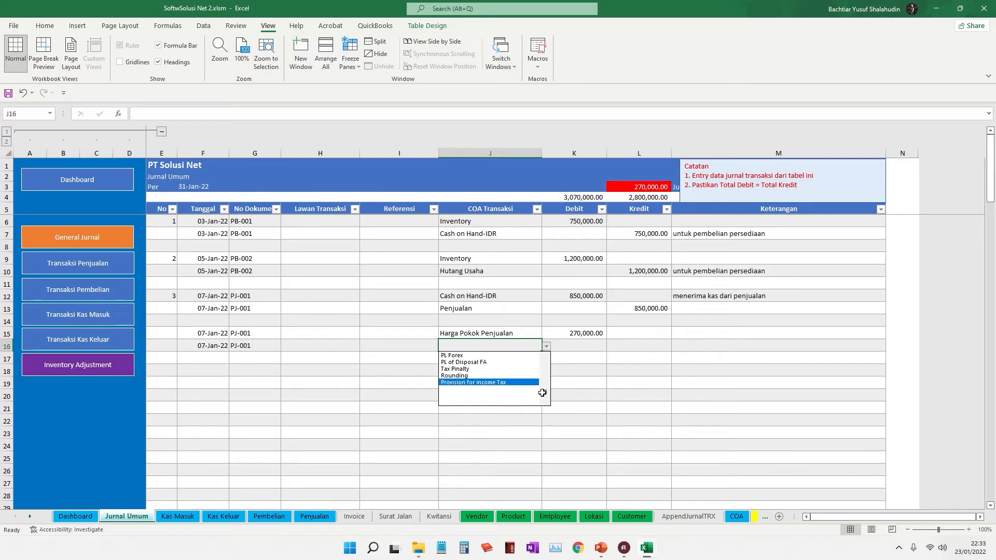
scroll(541, 376, "up", 5)
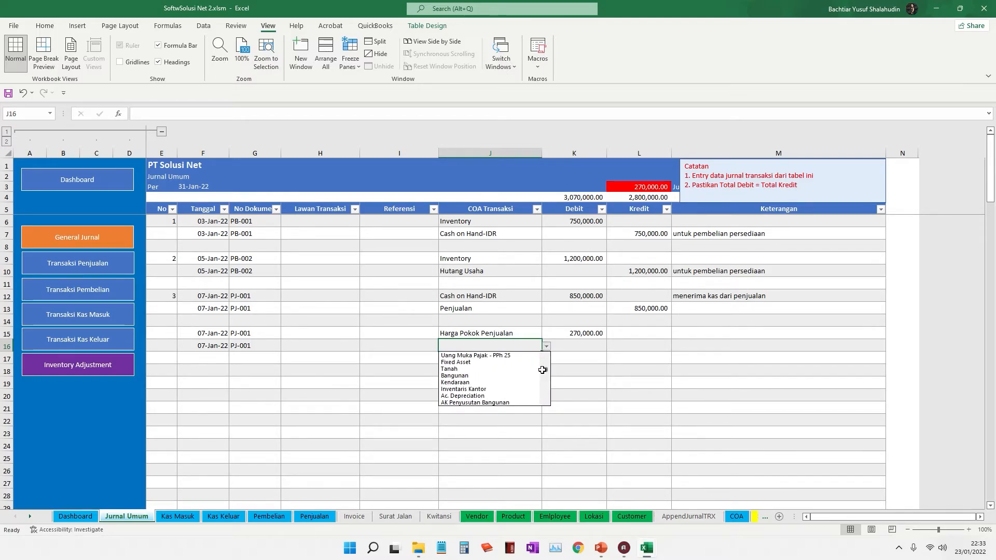
scroll(542, 369, "up", 3)
left_click(573, 362)
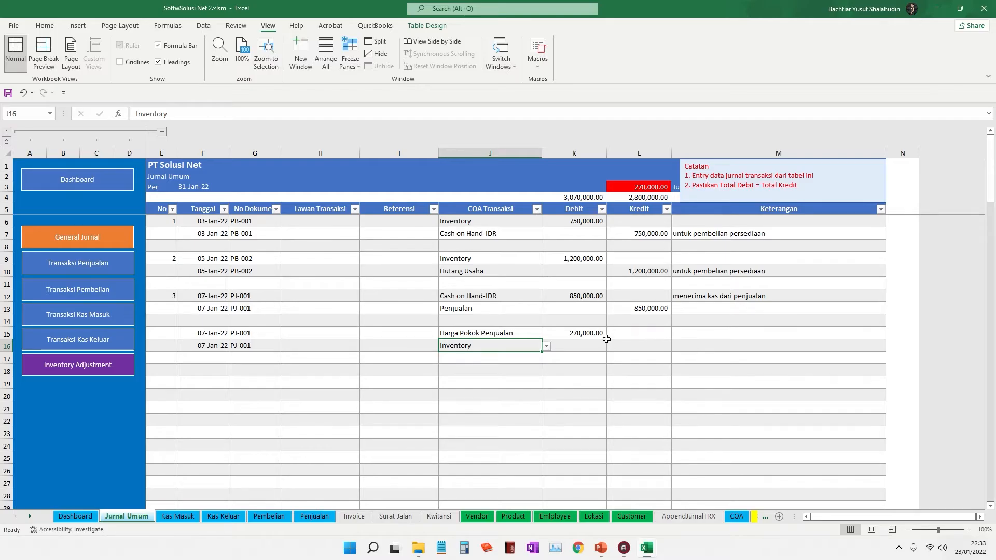
left_click(639, 345)
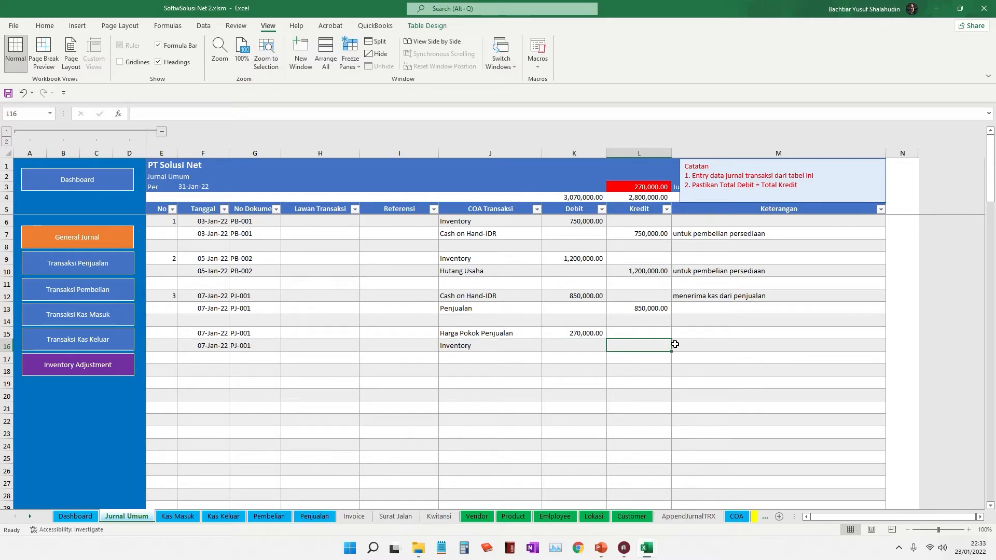
type("270,0")
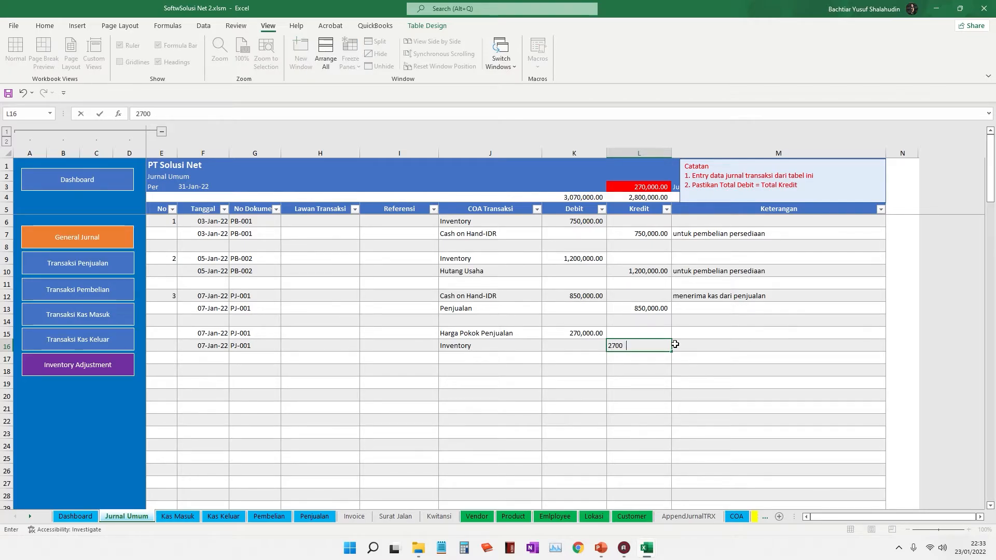
type("00")
key("Return")
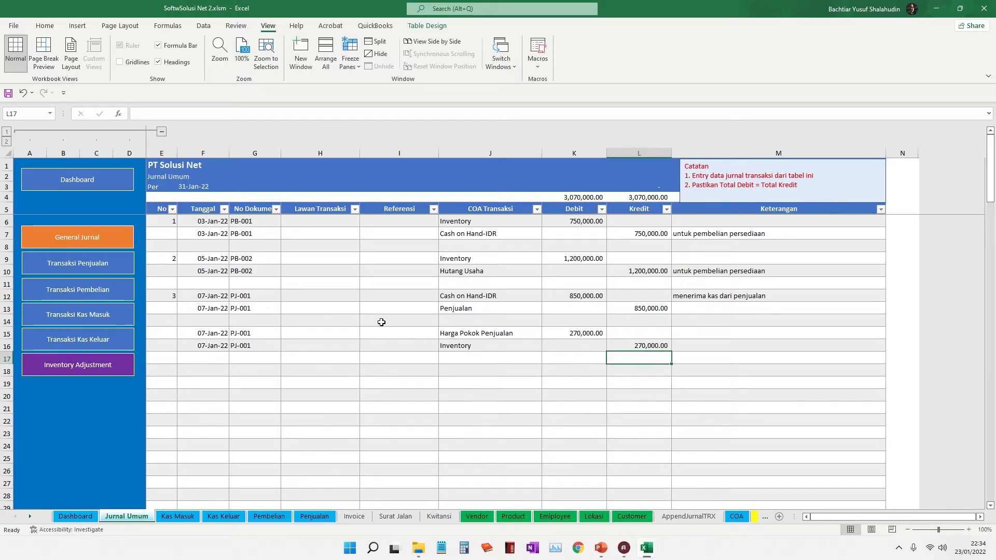
Step: Enter transaction number 4 in E18 and format it in regular black text like the numbers above
left_click(213, 372)
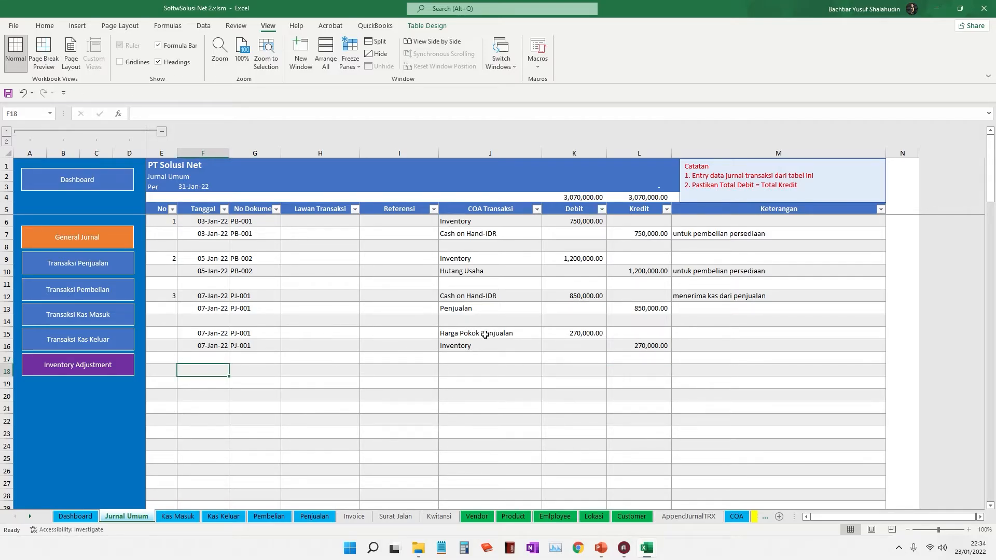
left_click(165, 369)
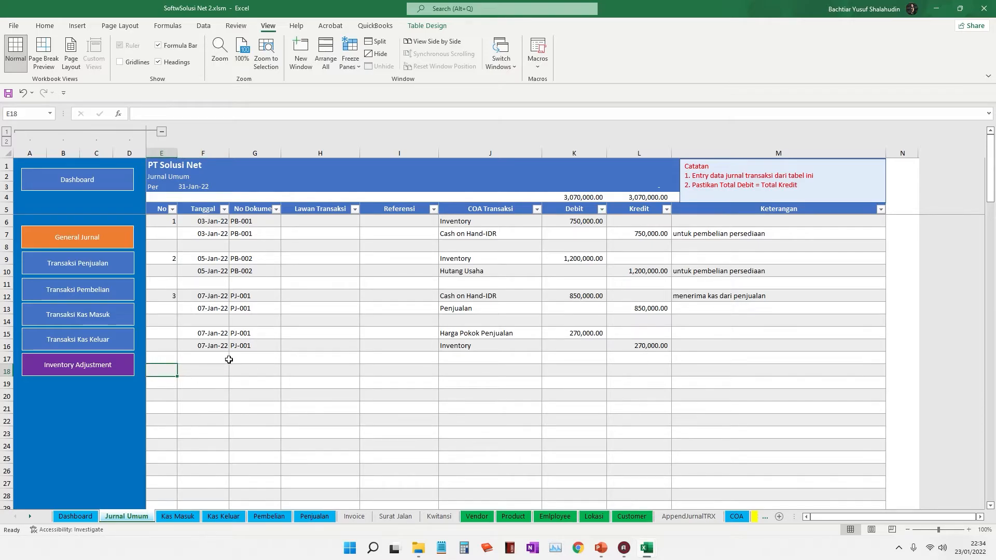
type("4")
key("ctrl+Return")
left_click(44, 25)
left_click(109, 62)
left_click(108, 62)
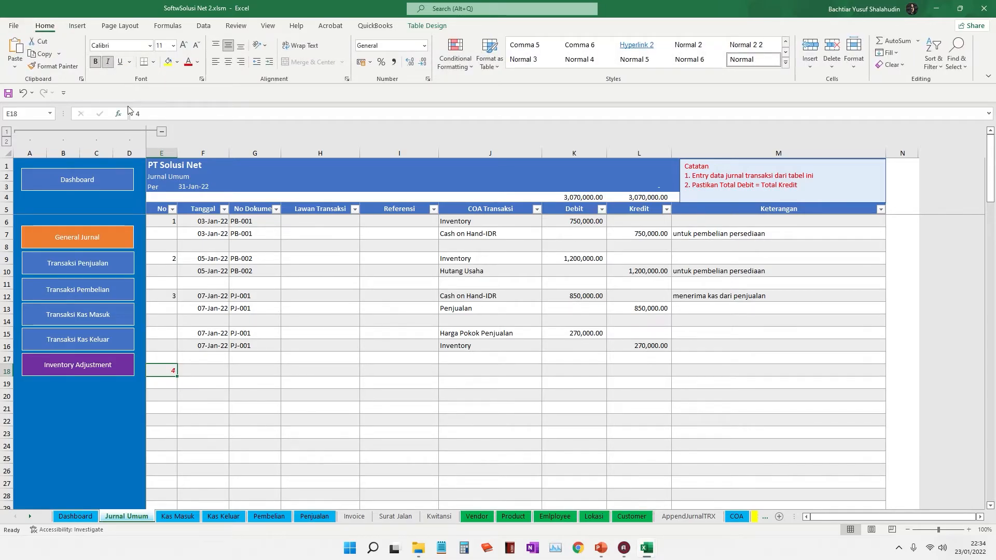
key("Right")
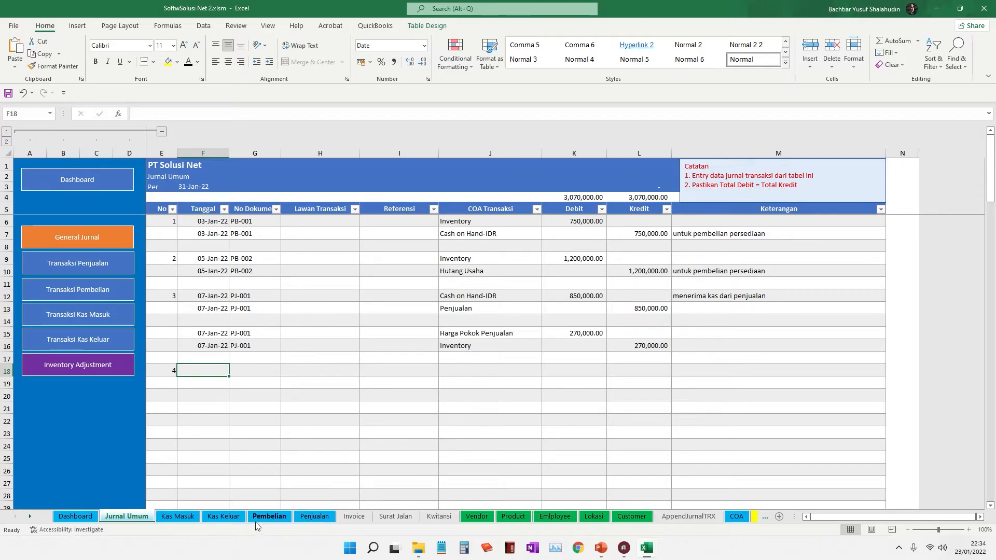
Step: Review the products' standard costs on the Product sheet and return to the row 18 date cell on Jurnal Umum
left_click(513, 516)
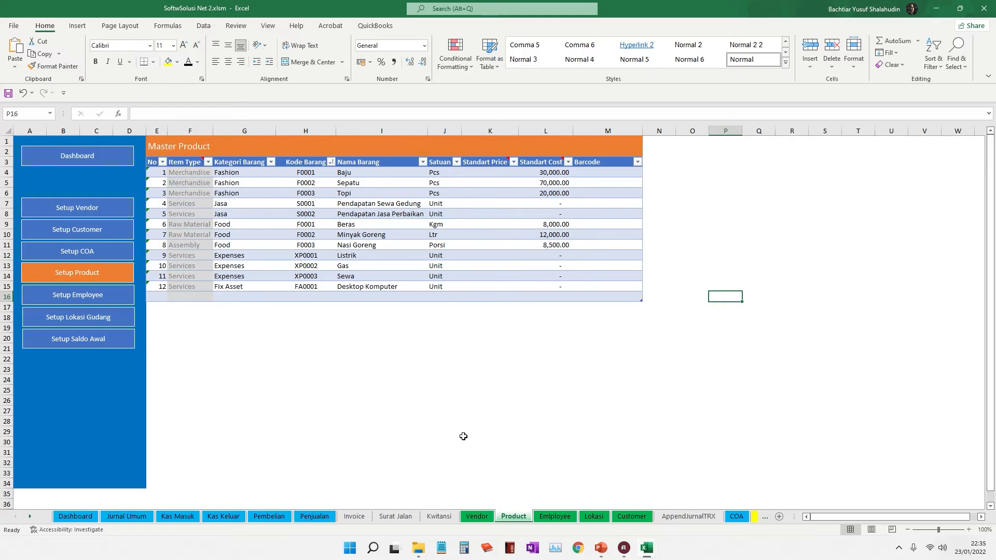
left_click(121, 519)
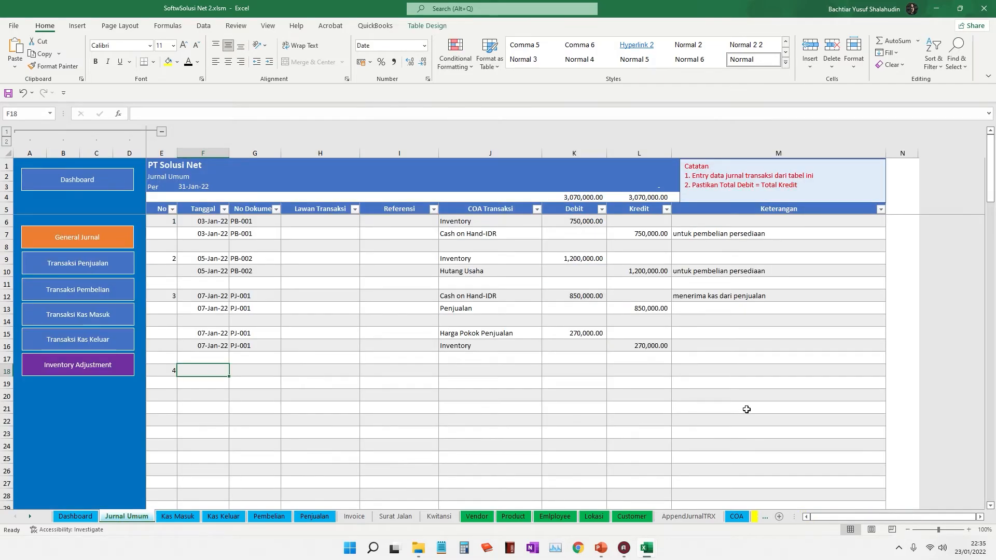
left_click(645, 346)
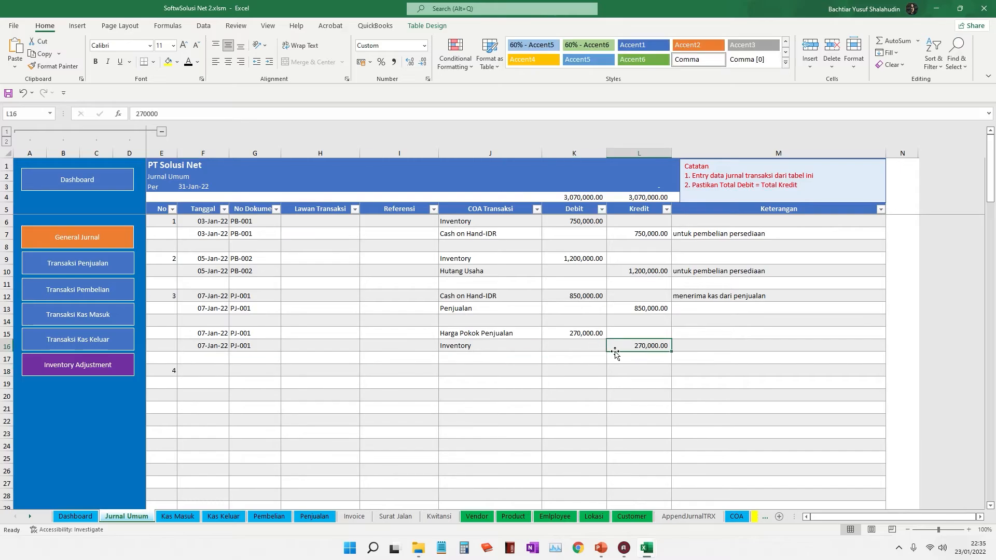
left_click(195, 374)
Step: Switch to the running PowerPoint slide show and read the Studi Kasus 4 credit sale details
mouse_move(602, 552)
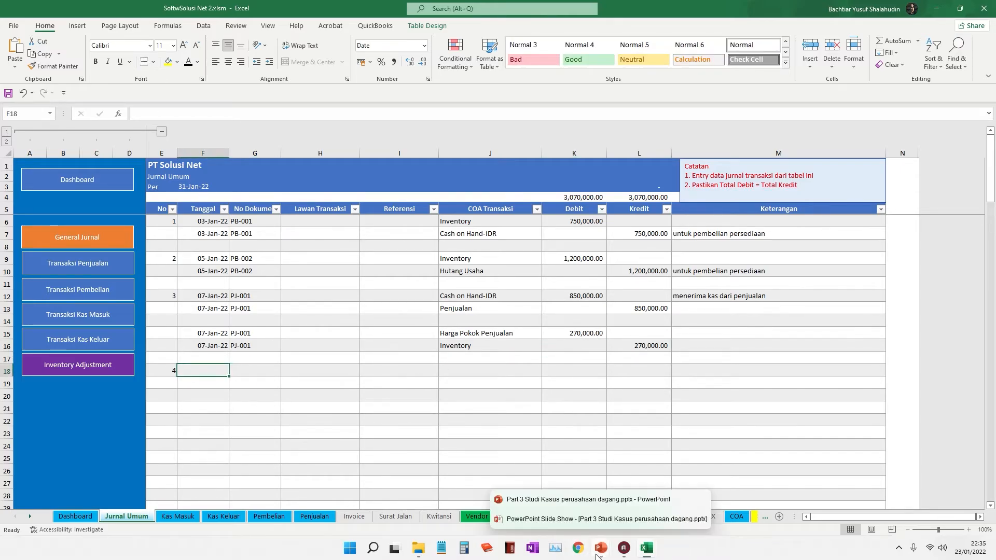
left_click(592, 503)
mouse_move(591, 532)
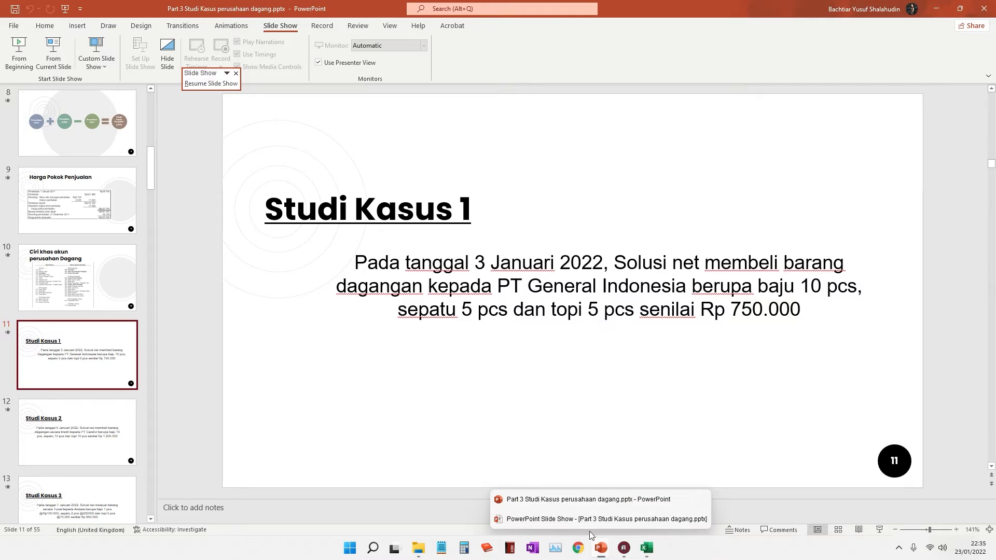
left_click(596, 516)
key("Right")
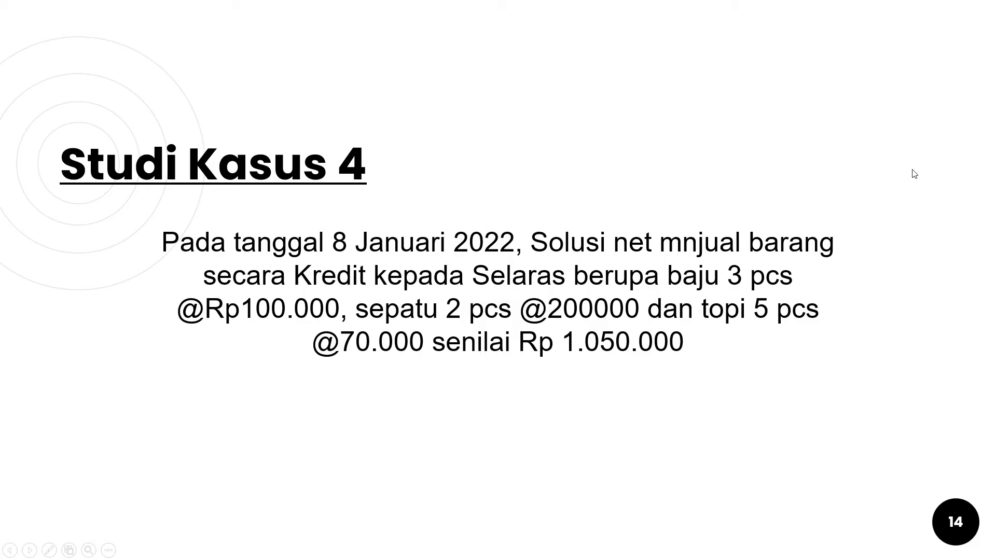
Step: Back in SoftwSolusi Net 2.xlsm, fill row 18 with date 08-Jan-22, document PJ-002 and the Piutang Usaha account
key("Escape")
key("alt+Tab")
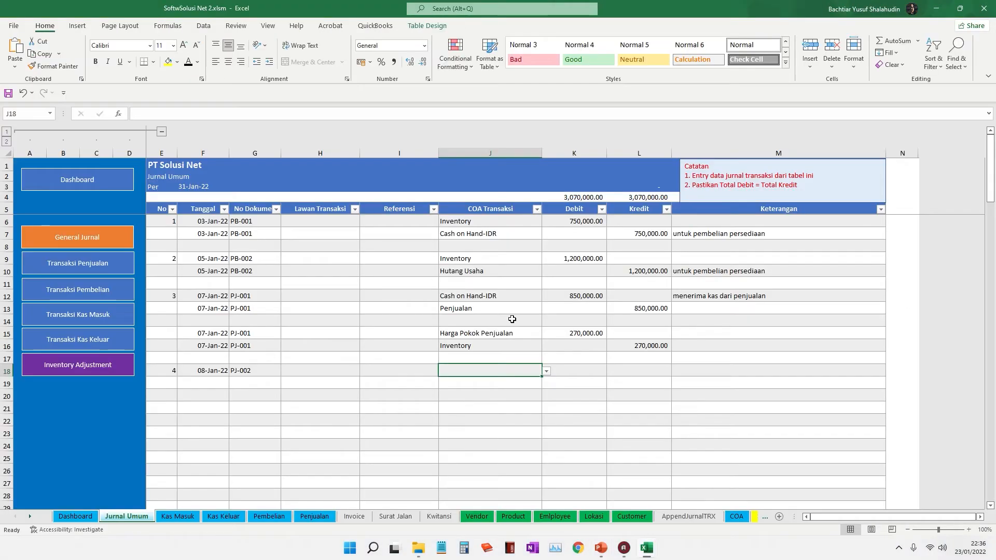
left_click(546, 371)
scroll(524, 407, "up", 10)
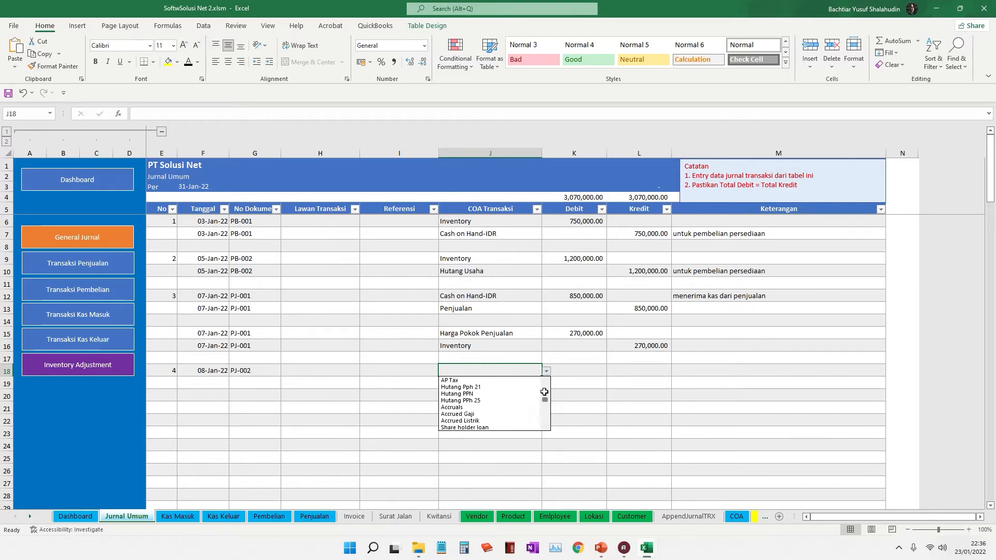
left_click(510, 414)
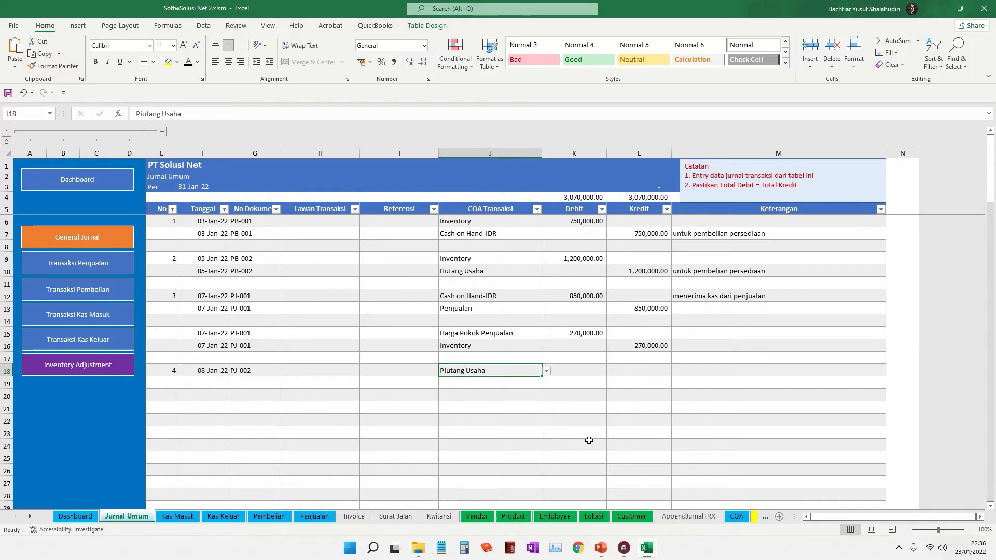
Step: Check the Studi Kasus 4 sale amount and debit Piutang Usaha 1,050,000 in K18
key("alt+Tab")
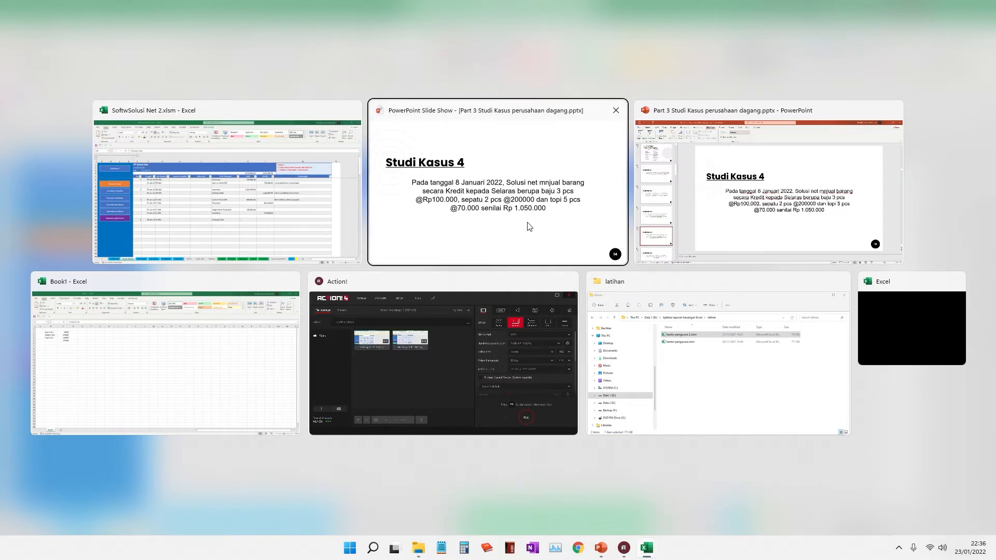
left_click(271, 188)
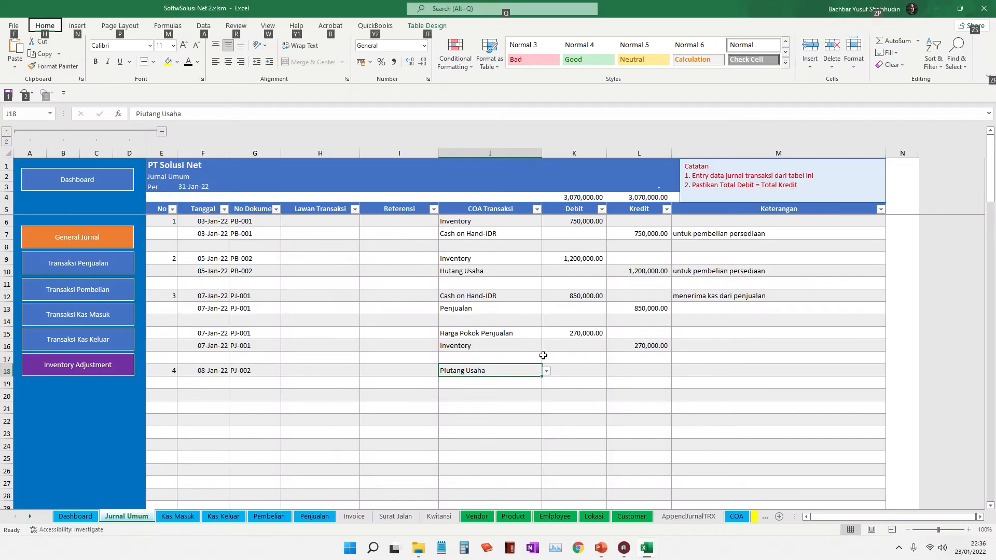
left_click(572, 371)
type("1")
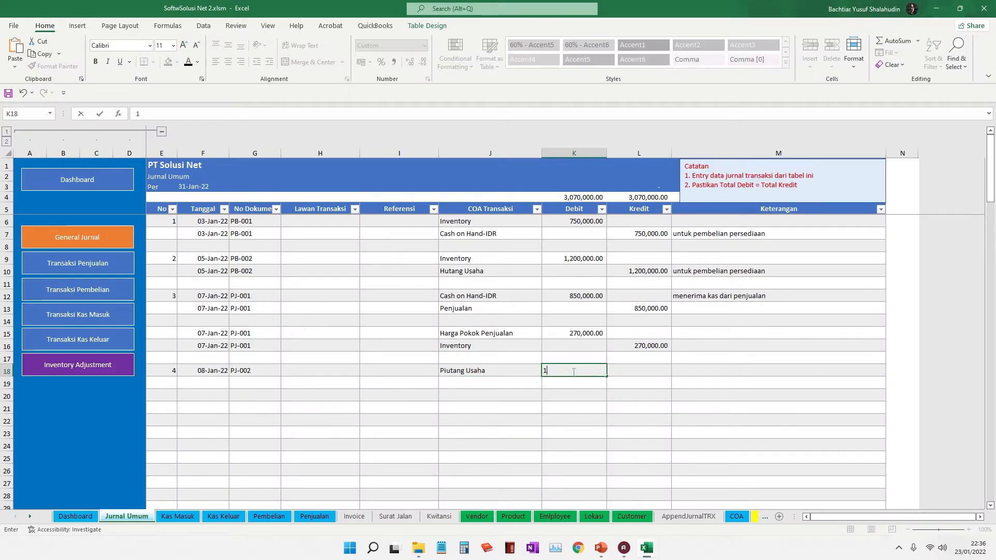
type(",050,000")
key("Tab")
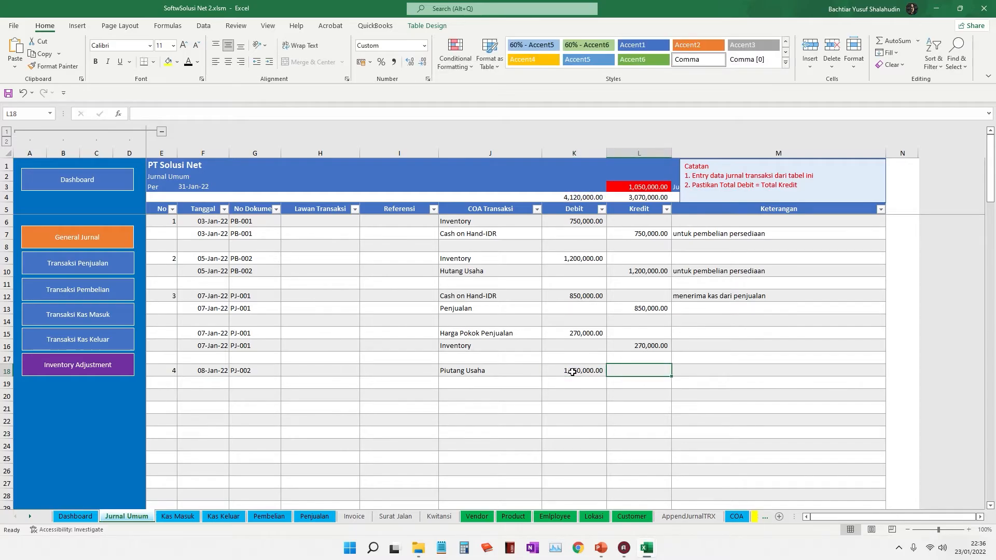
Step: Repeat the date and PJ-002 in row 19, choose Penjualan as the account and credit it 1,050,000 in L19
left_click(209, 383)
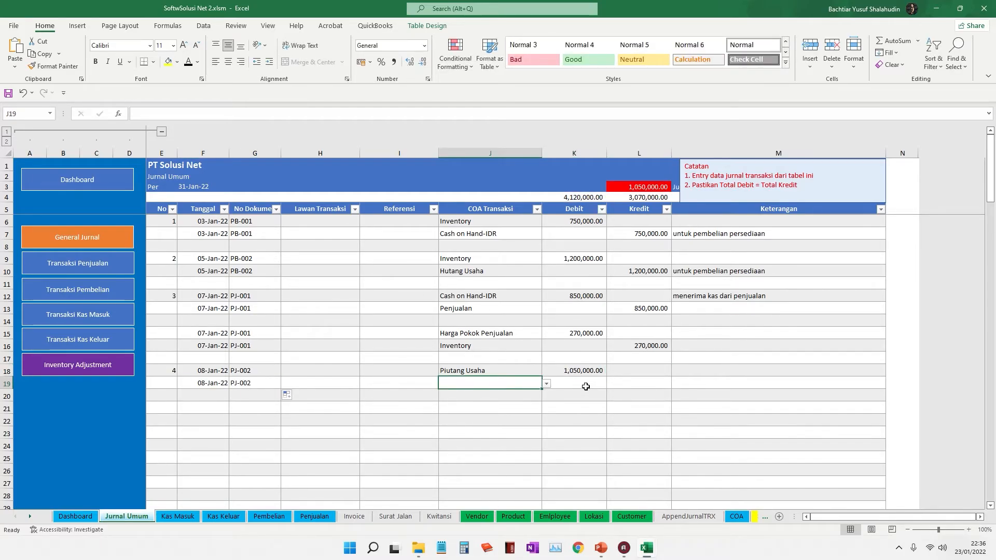
left_click(546, 384)
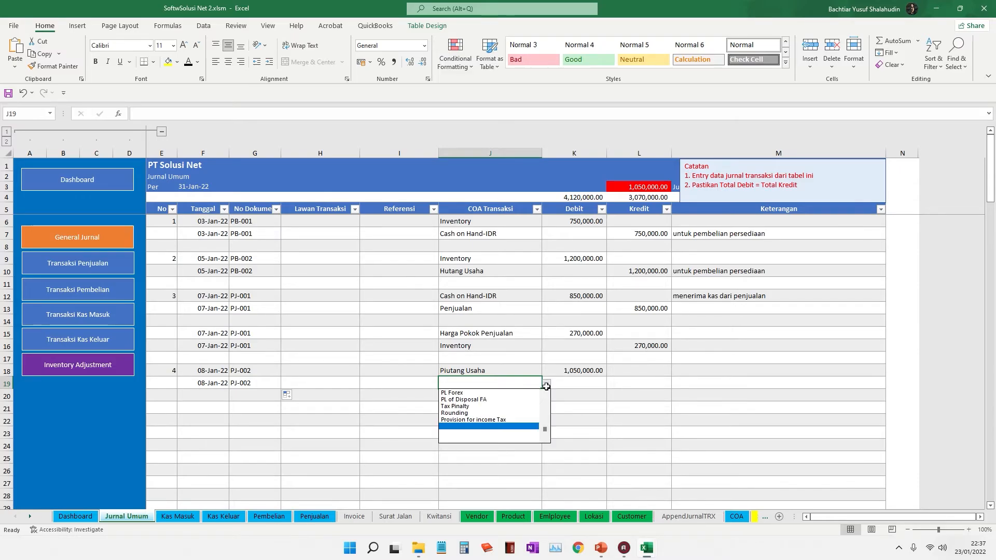
key("Tab")
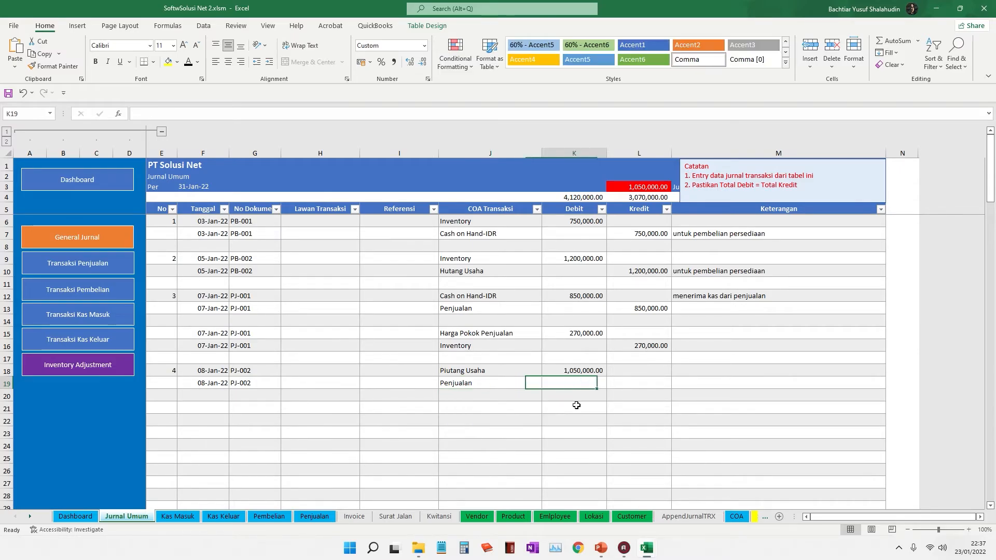
key("Tab")
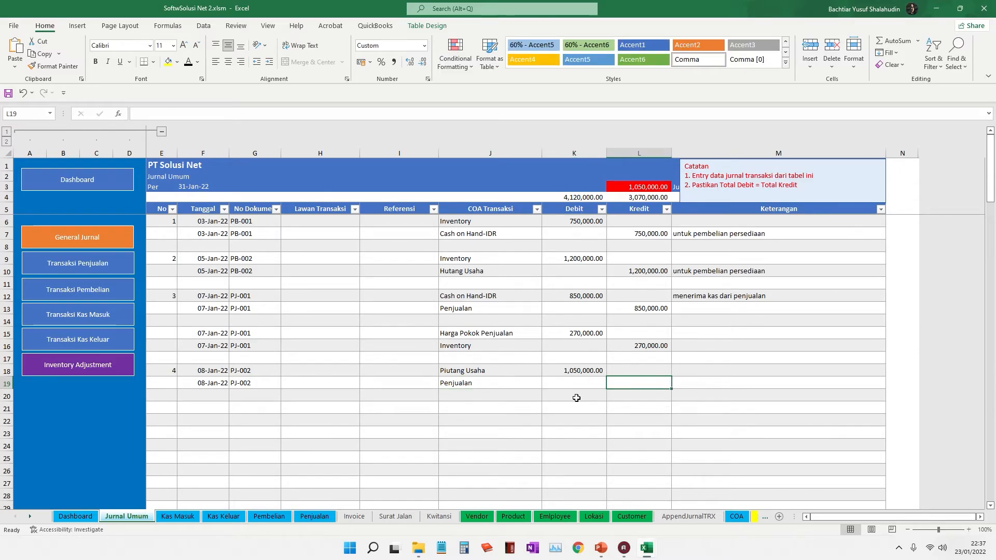
type("1,050,")
type("0000")
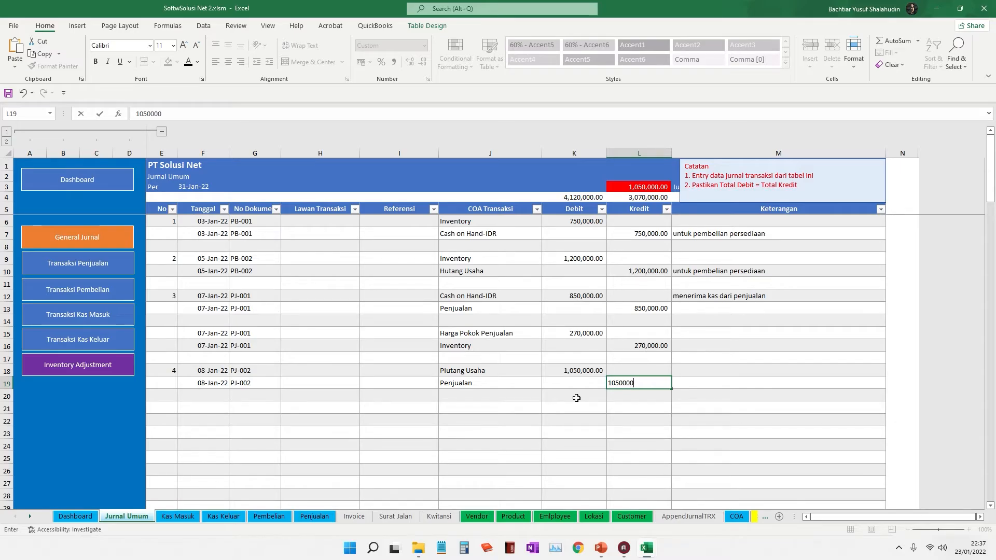
key("Return")
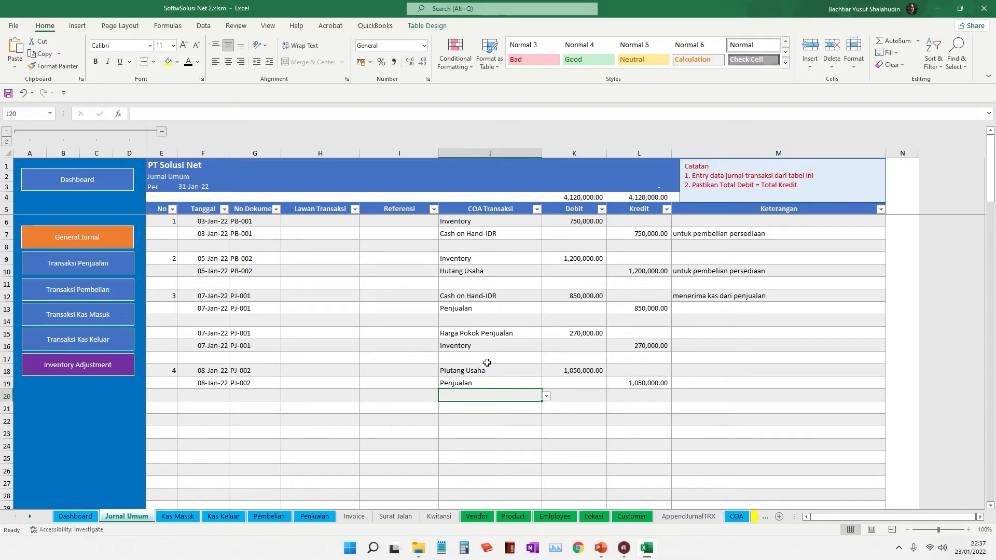
Step: Describe the row 18 entry in M18 as "piutang dari penjualan PJ-002"
left_click(704, 372)
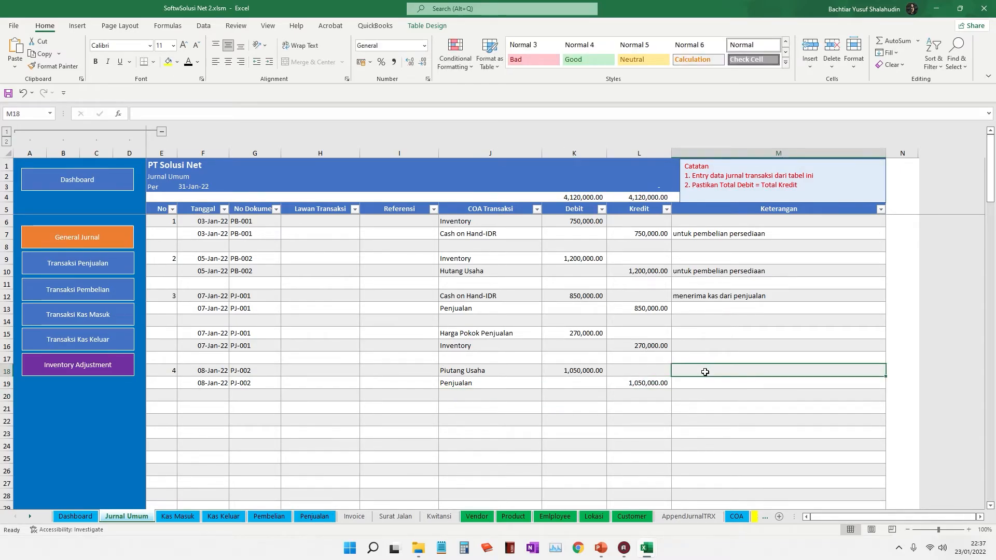
type("piuysm")
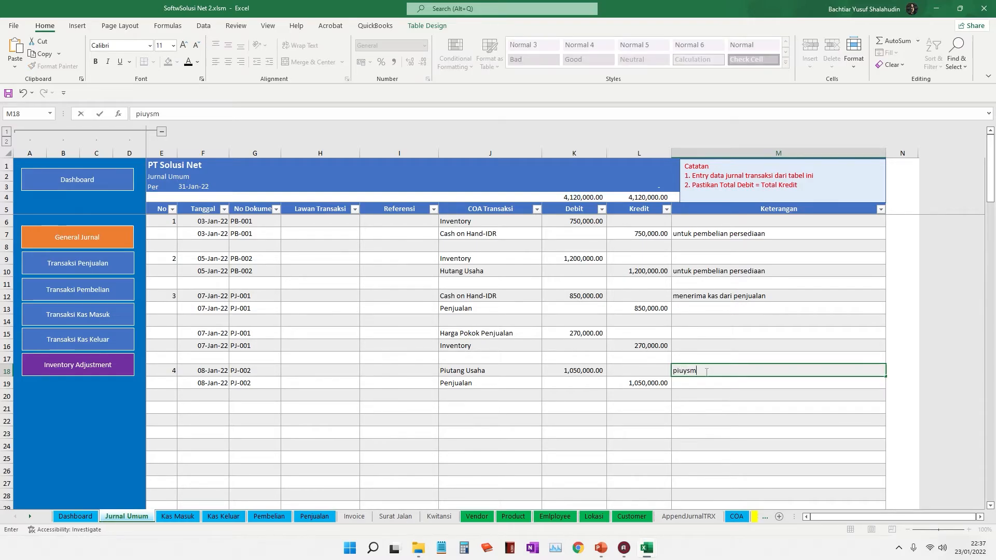
key("BackSpace")
key("BackSpace")
type("tsan")
key("BackSpace")
key("BackSpace")
key("BackSpace")
type("ang dari penjualan")
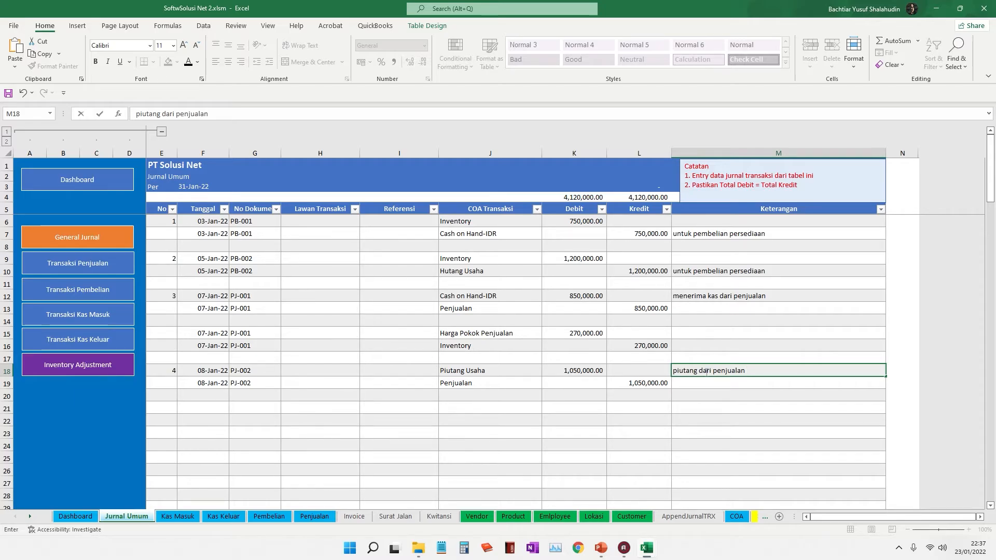
type(" PJ-002")
left_click(746, 405)
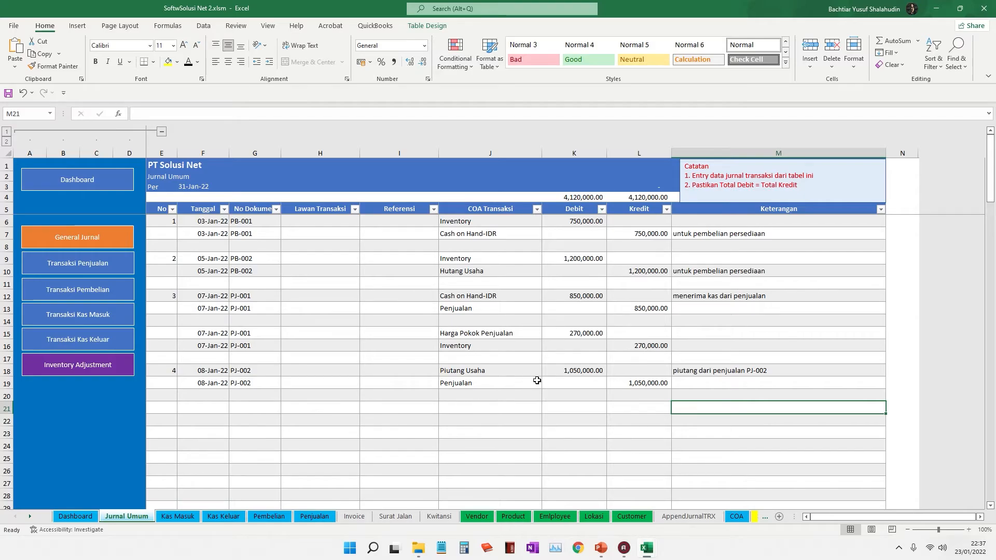
Step: Copy the 08/01/2022 date from F18 into F21 and F22
left_click(538, 433)
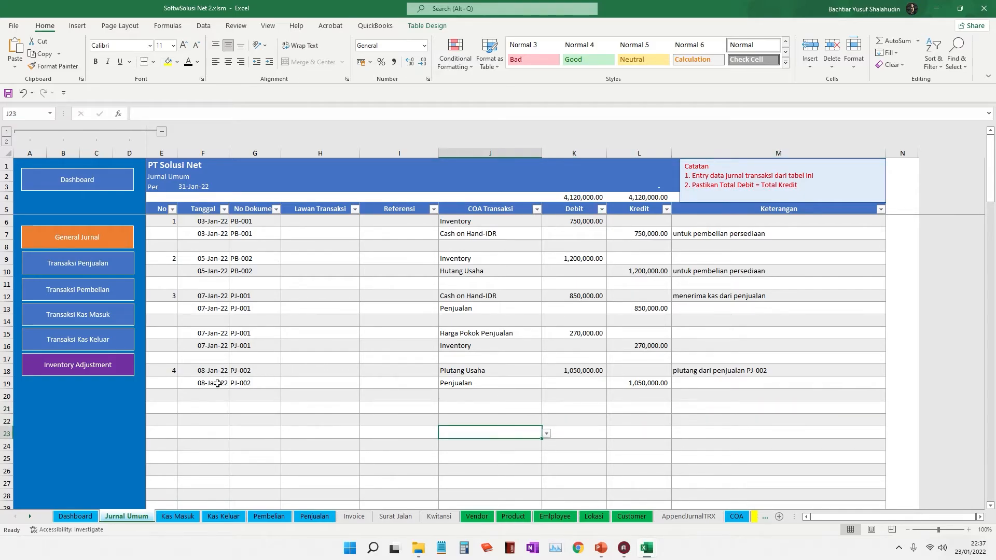
left_click(214, 409)
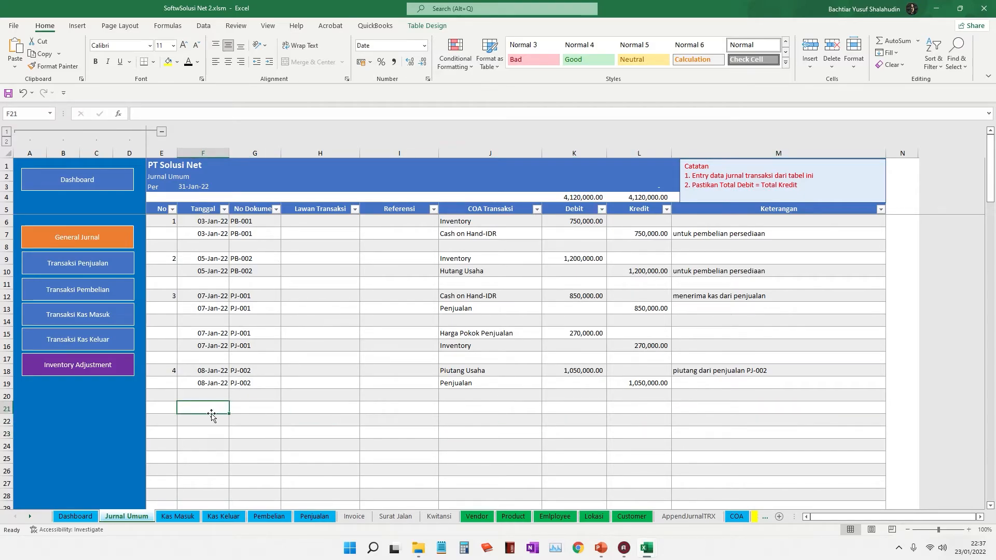
double_click(212, 370)
left_click_drag(184, 370, 229, 370)
key("ctrl+c")
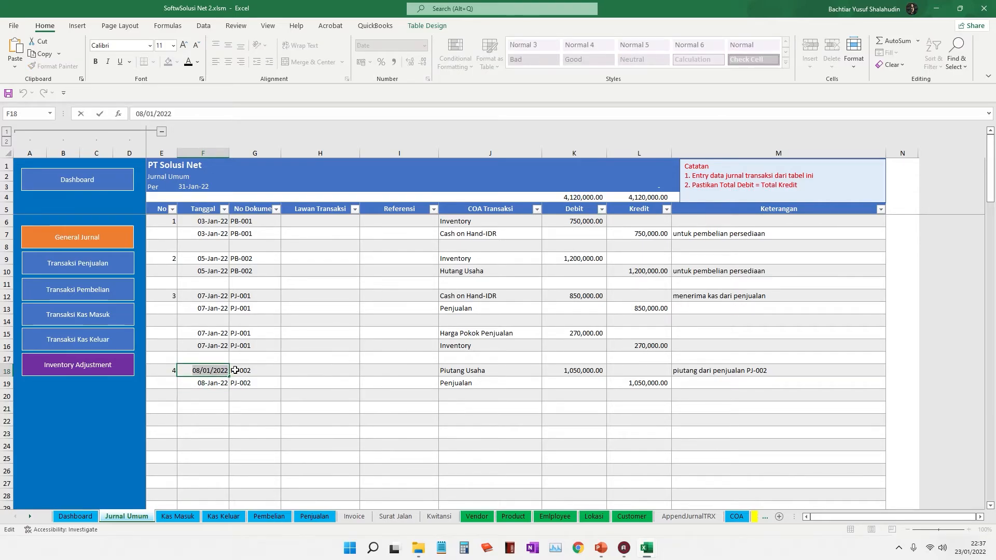
left_click(216, 408)
key("ctrl+v")
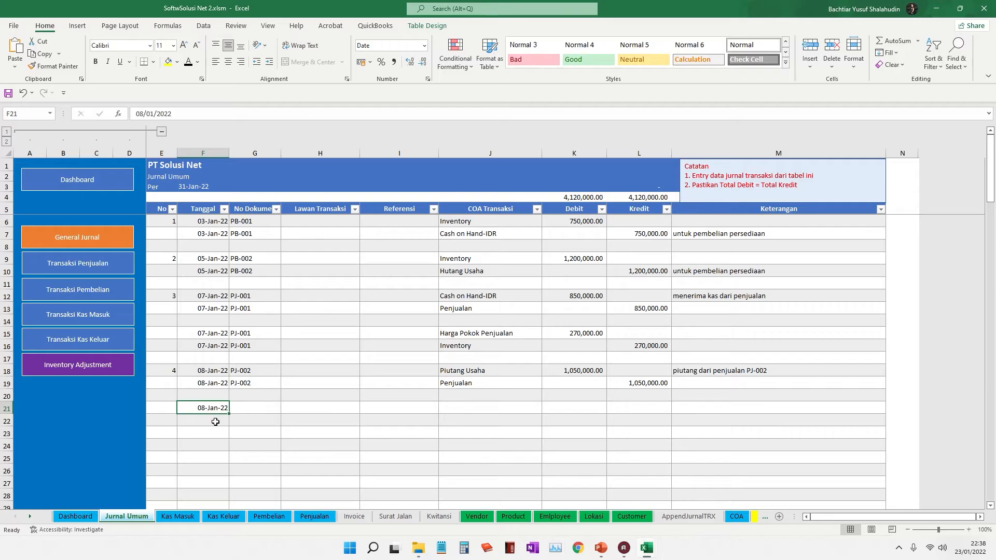
left_click(216, 421)
key("ctrl+v")
Step: Copy document number PJ-002 from G18 into G21 and G22
left_click(261, 372)
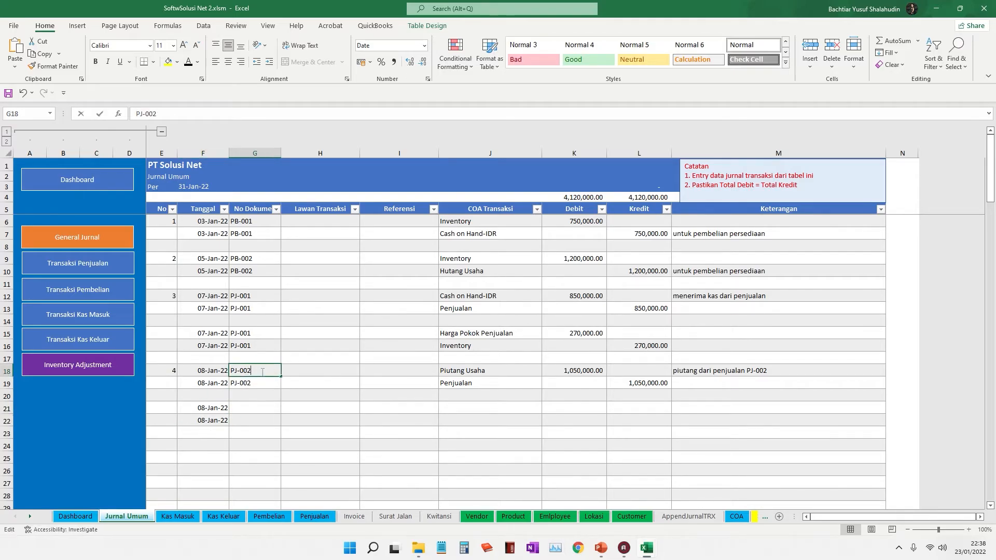
double_click(261, 371)
left_click_drag(231, 371, 266, 389)
key("ctrl+c")
left_click(262, 408)
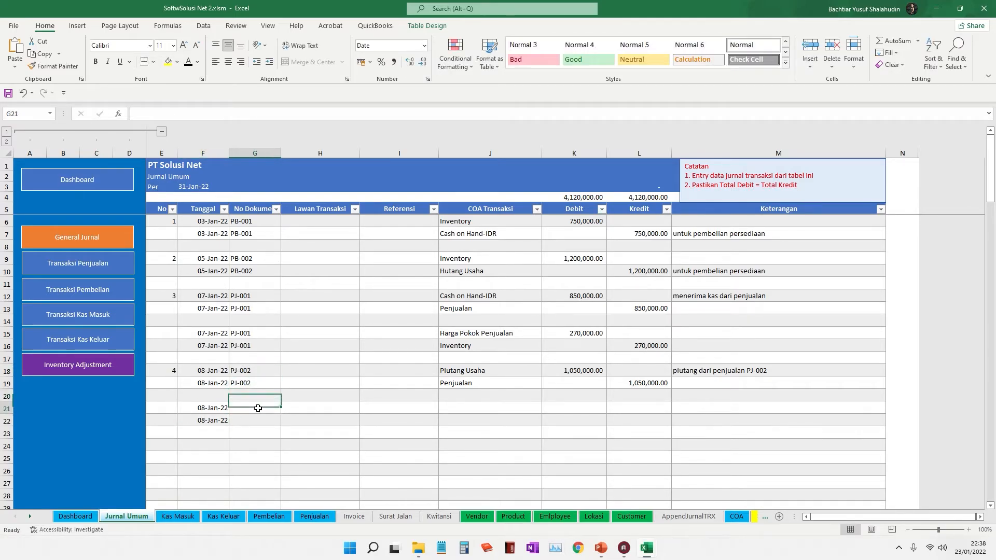
key("ctrl+v")
left_click(270, 421)
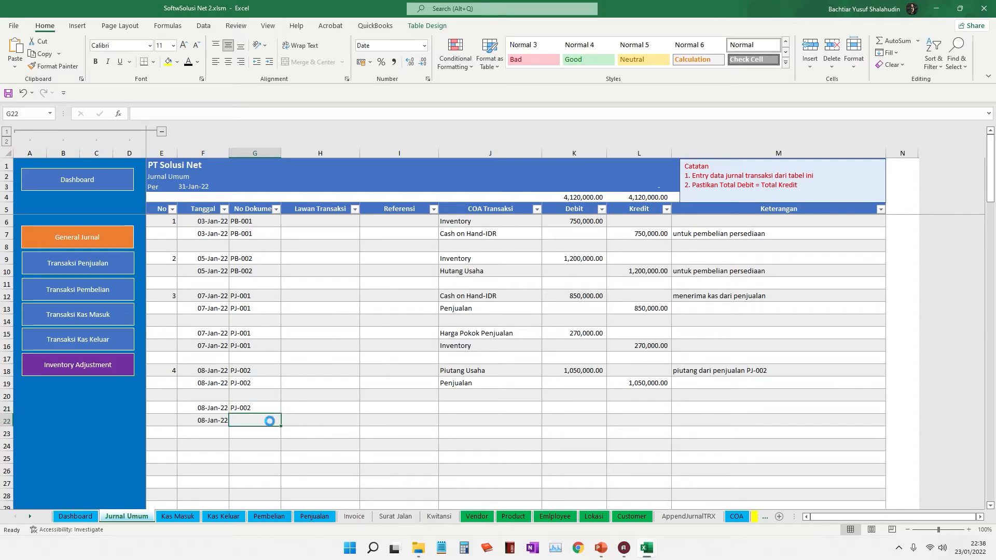
key("ctrl+v")
Step: Switch to the Book1 workbook, change the label in B2 to "baju 3 pcs" and clear the old amounts in C2:C5
left_click(501, 408)
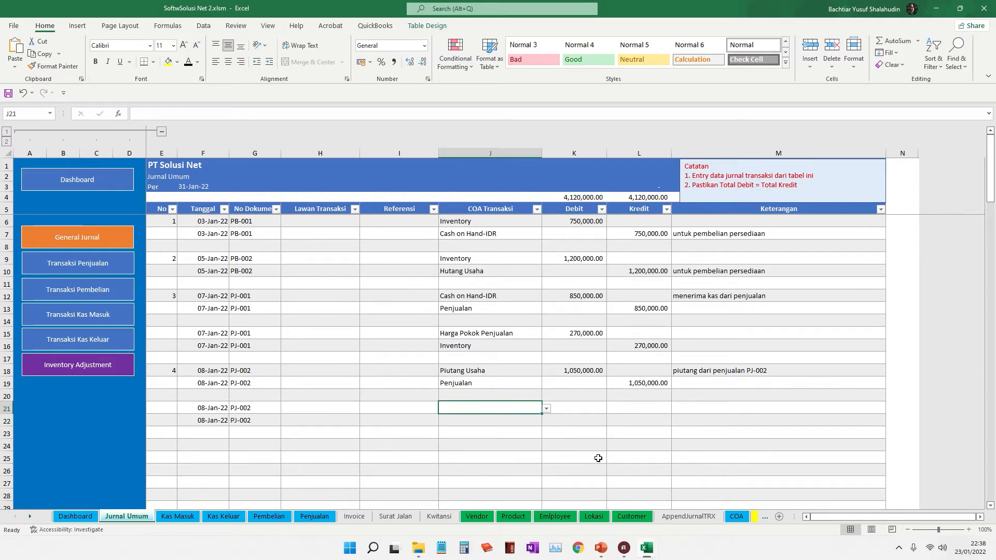
mouse_move(646, 549)
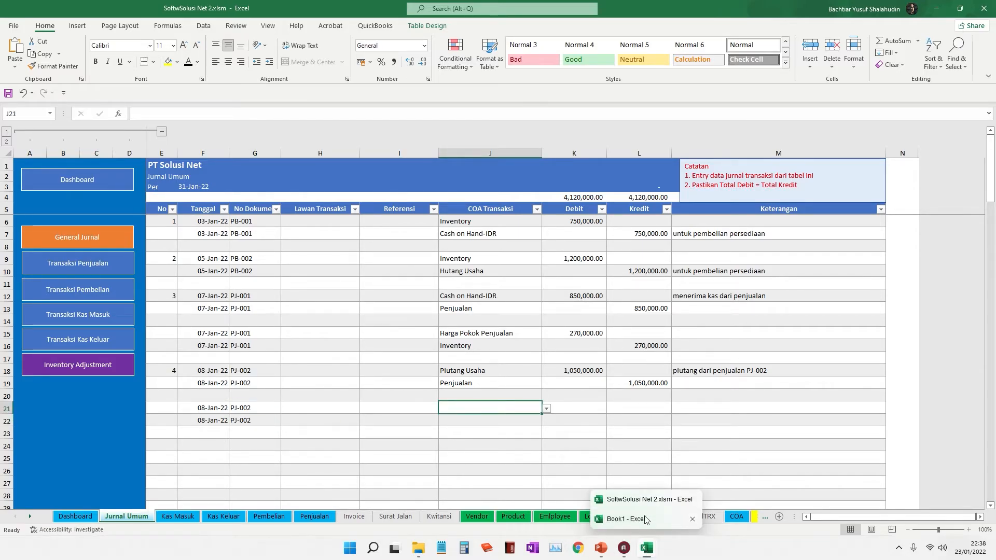
left_click(648, 520)
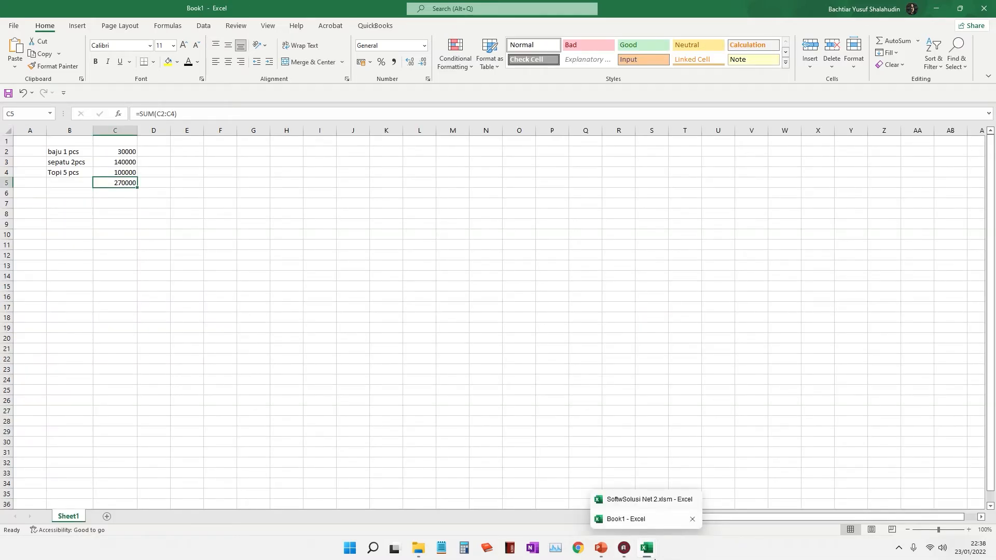
left_click(648, 499)
mouse_move(646, 548)
left_click(627, 519)
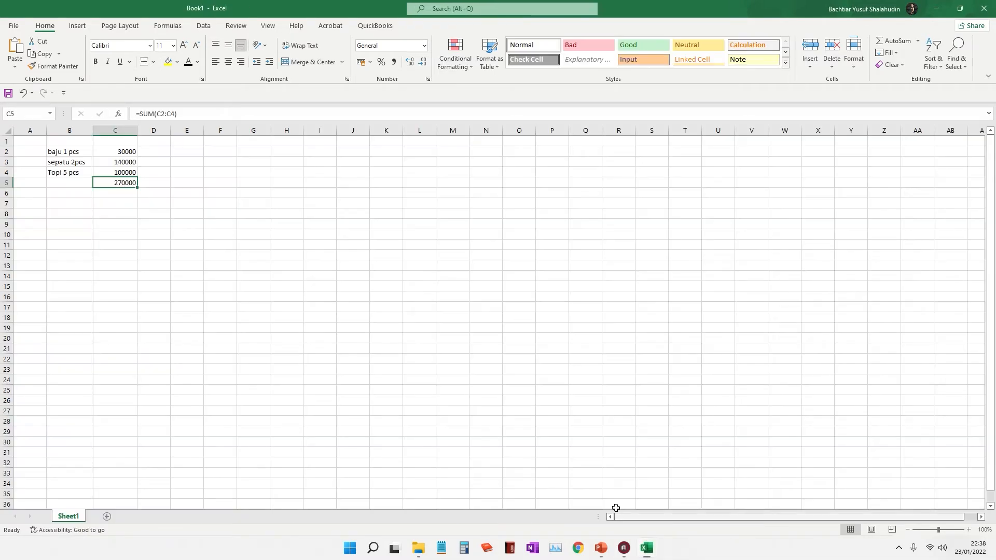
key("alt+Tab")
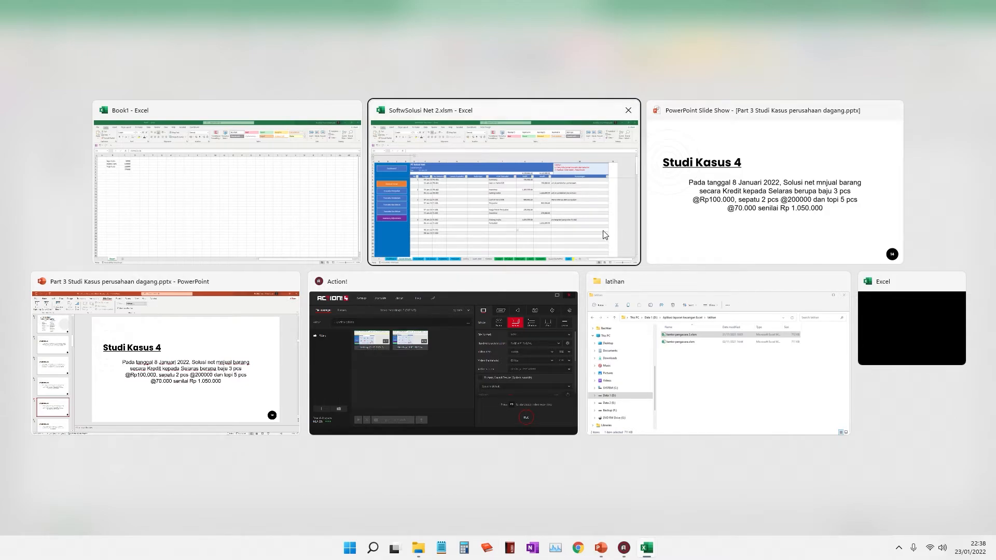
left_click(553, 202)
key("alt+Tab")
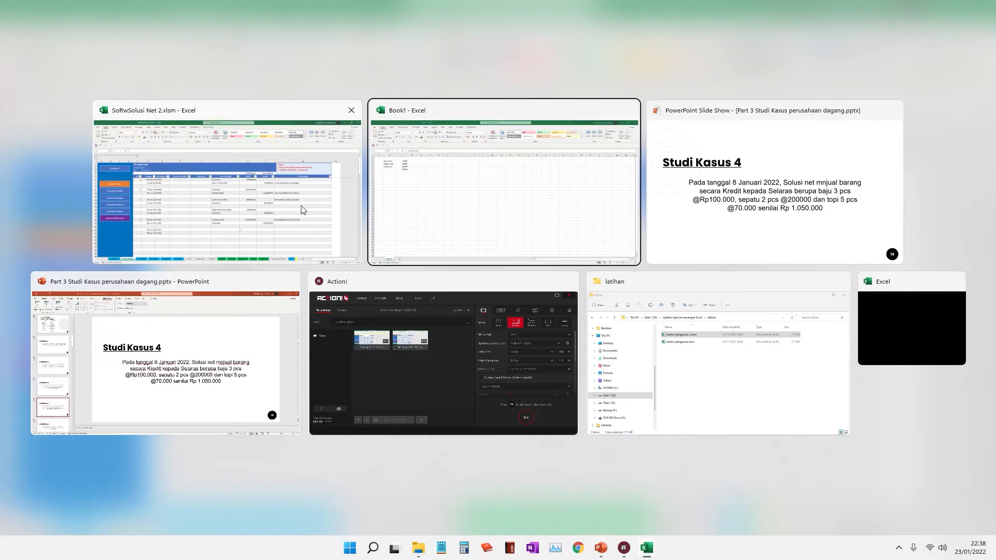
double_click(68, 151)
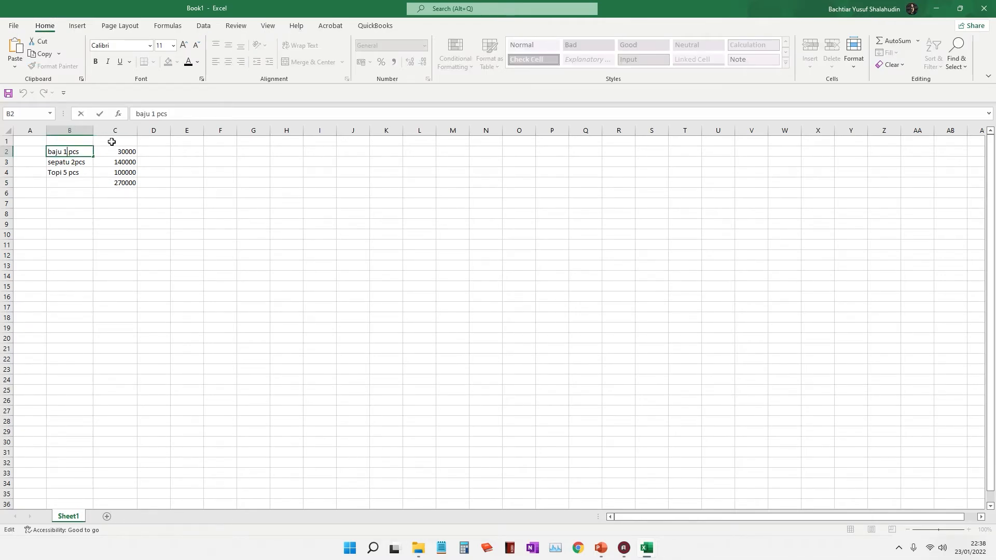
key("BackSpace")
type("3")
left_click_drag(132, 150, 132, 181)
key("Delete")
Step: Add the column headings "Harga beli" in C1 and "Jumlah" in D1
left_click(121, 140)
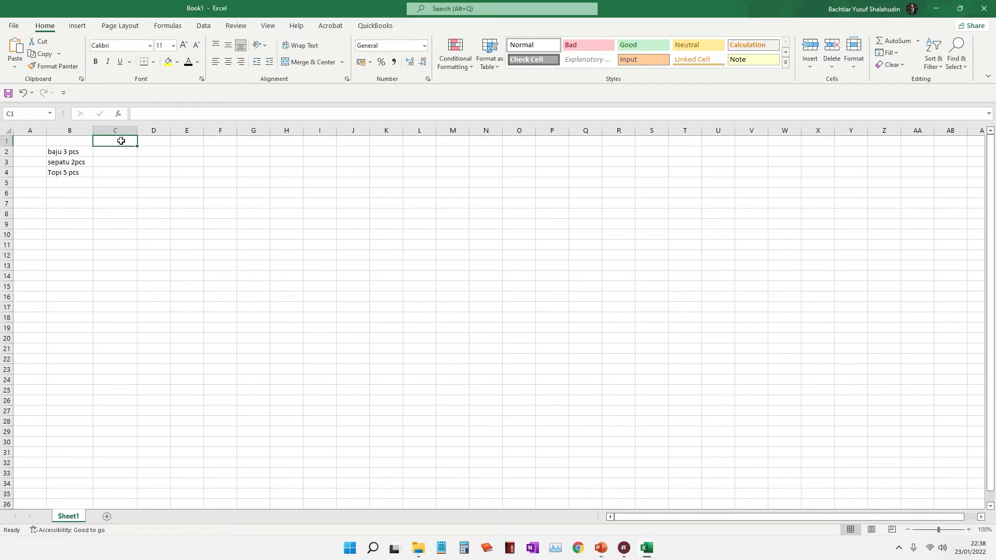
type("rga ")
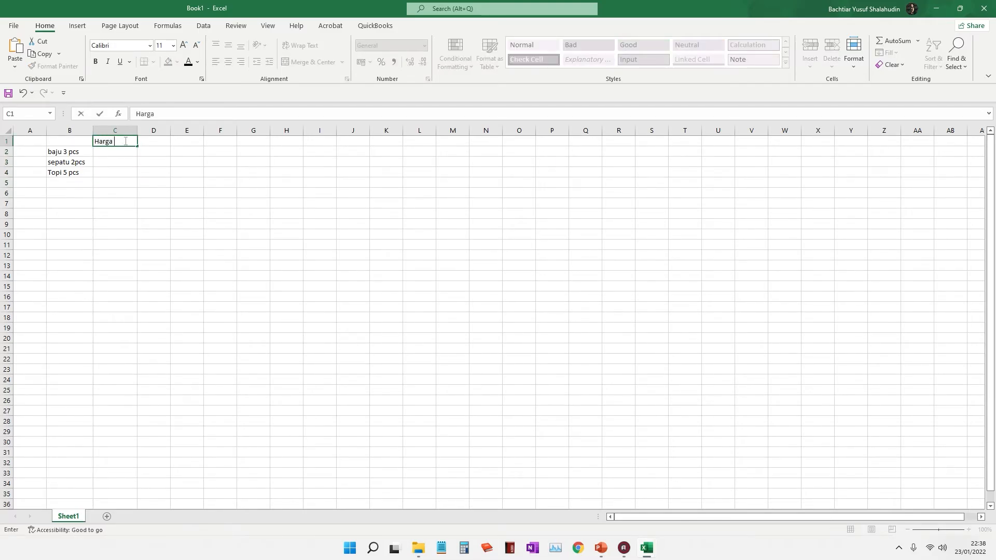
type("beli")
key("Tab")
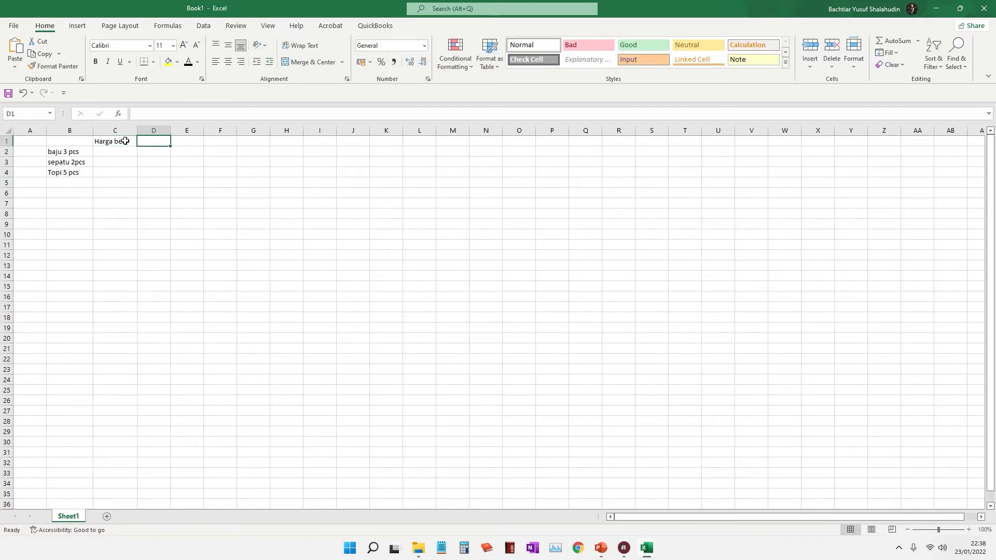
type("J")
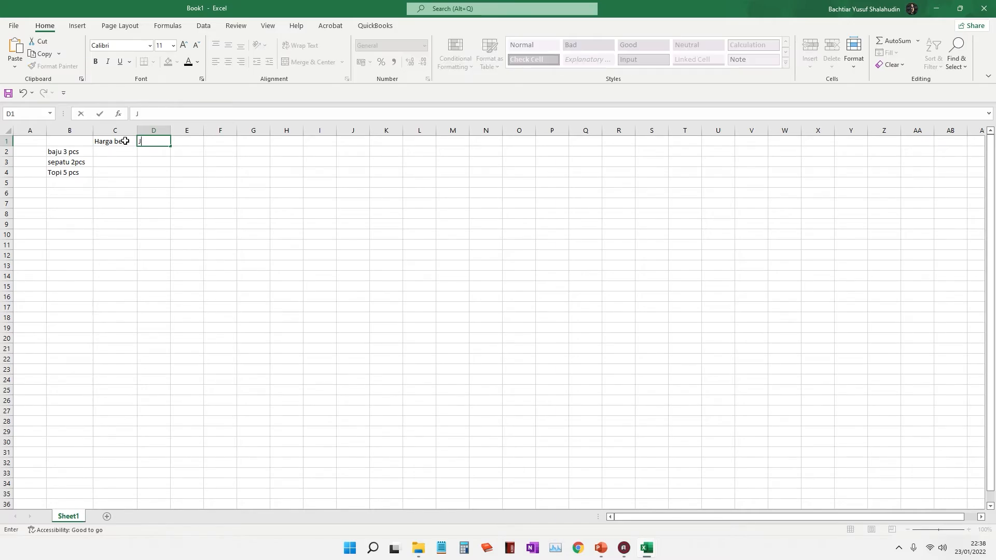
type("umlah")
Step: Look up the standard costs on the Product sheet of SoftwSolusi Net 2, then enter 30000, 70000 and 20000 in C2:C4 of Book1
left_click(123, 151)
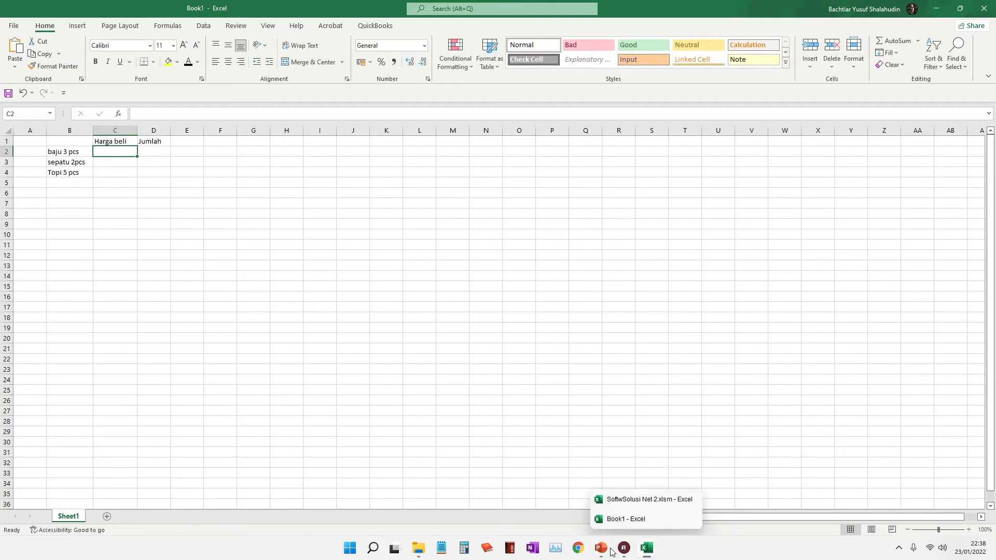
left_click(643, 501)
left_click(522, 517)
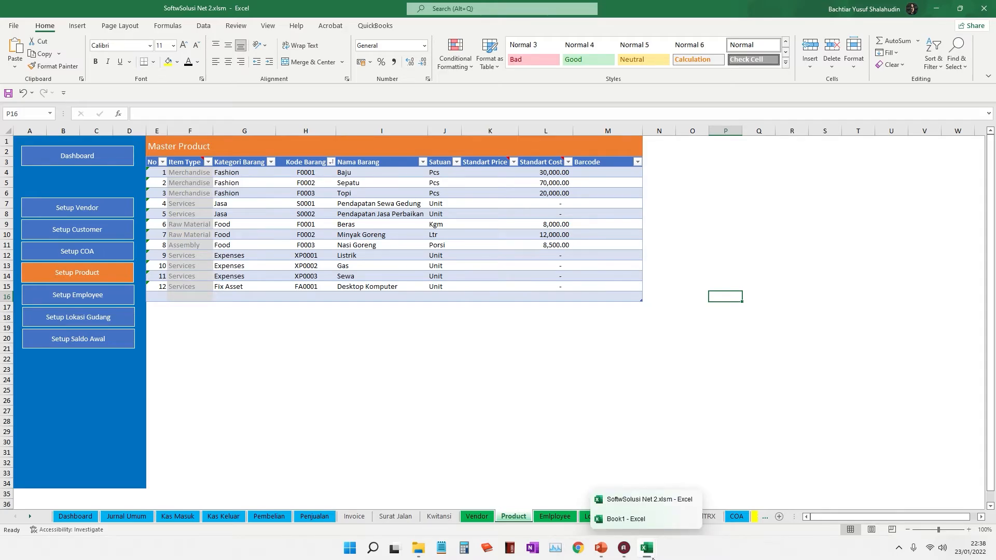
left_click(639, 523)
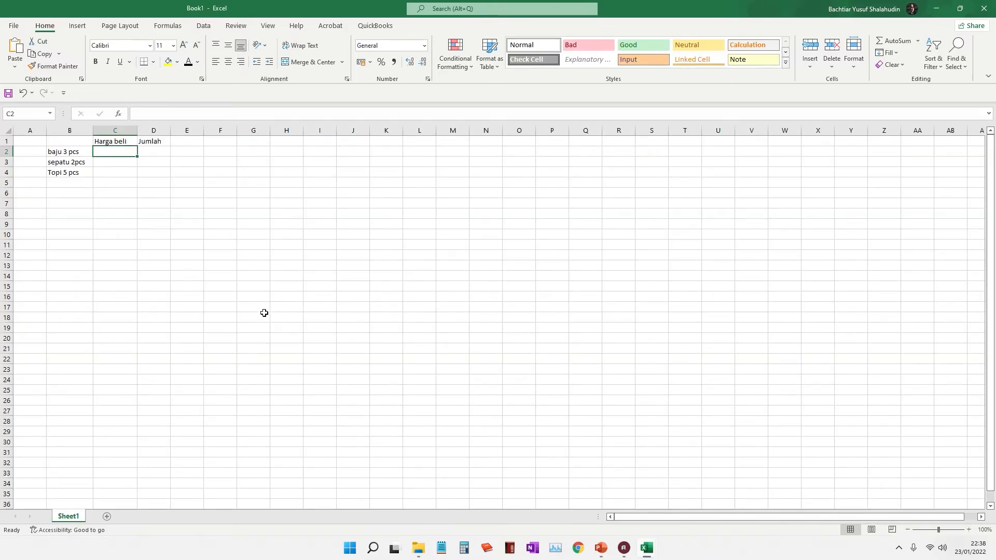
type("30000")
key("Return")
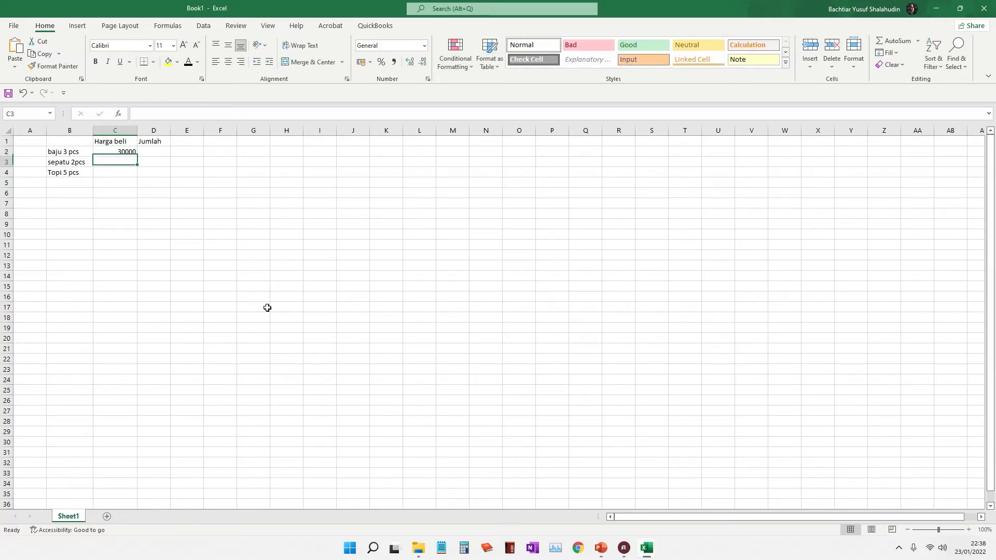
type("700")
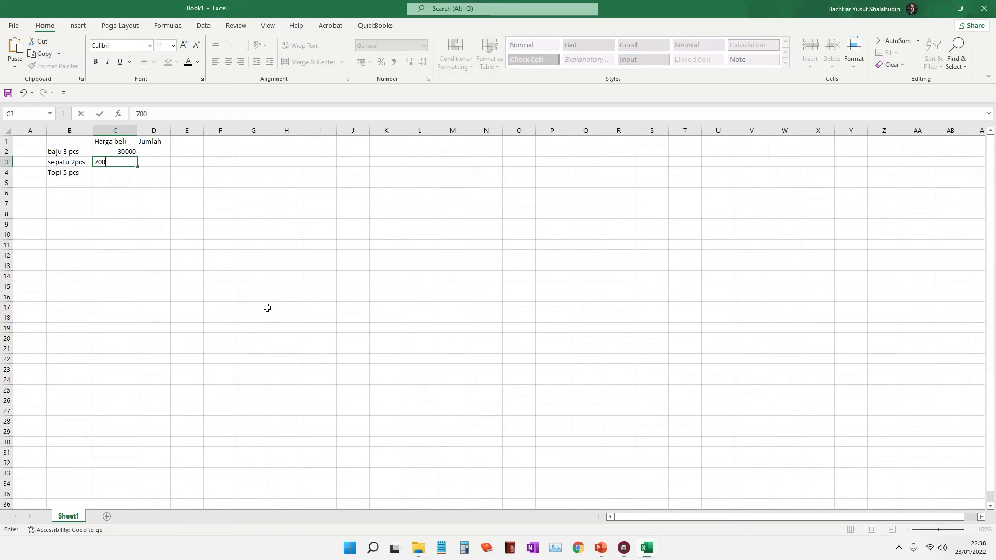
type("00")
key("Return")
type("20")
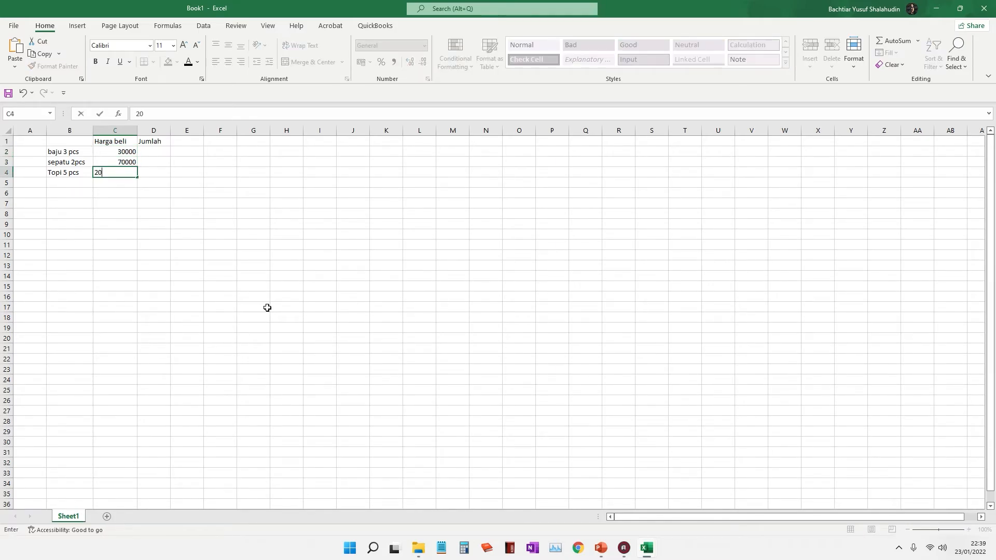
type("000")
key("Return")
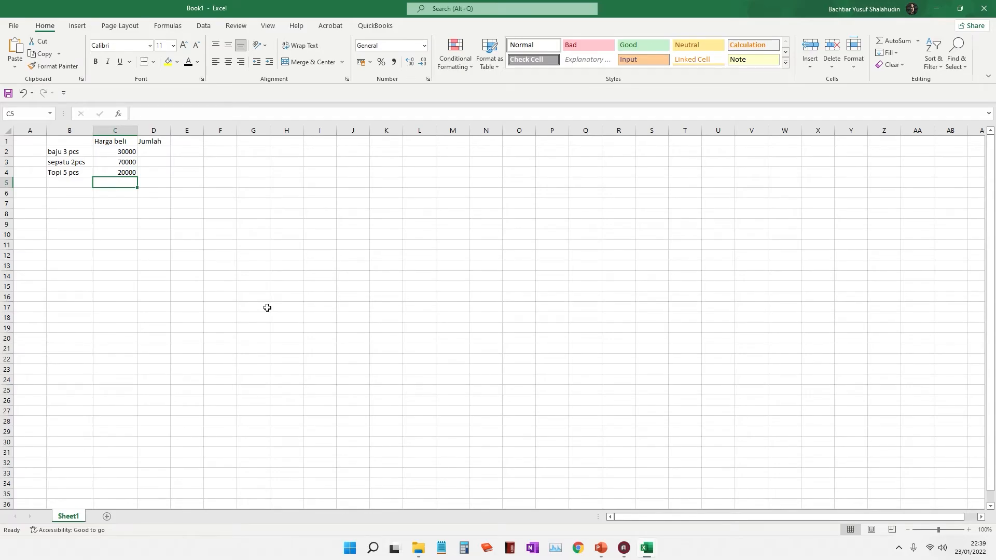
Step: Compare the purchase prices in Book1 with the Standart Cost column on the Product sheet
key("alt+Tab")
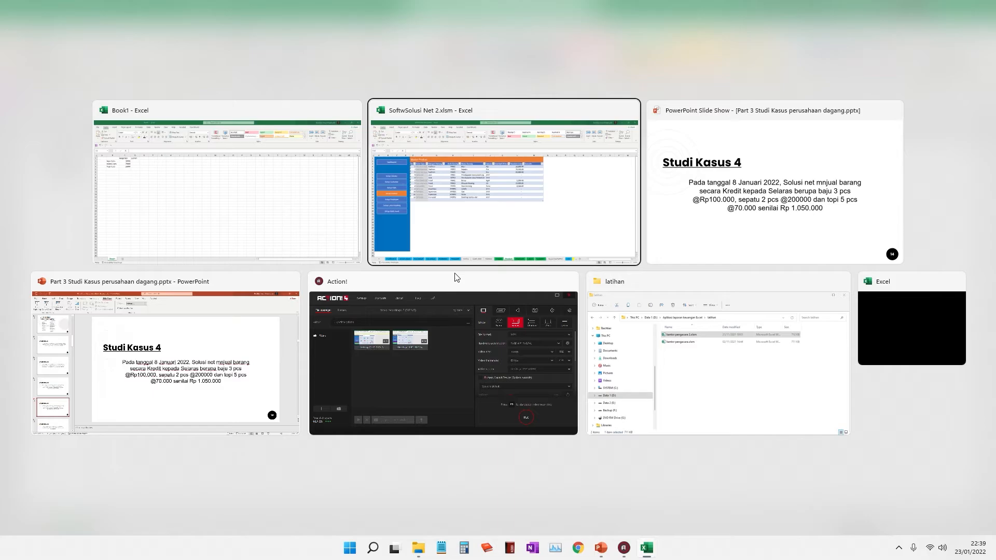
left_click(526, 184)
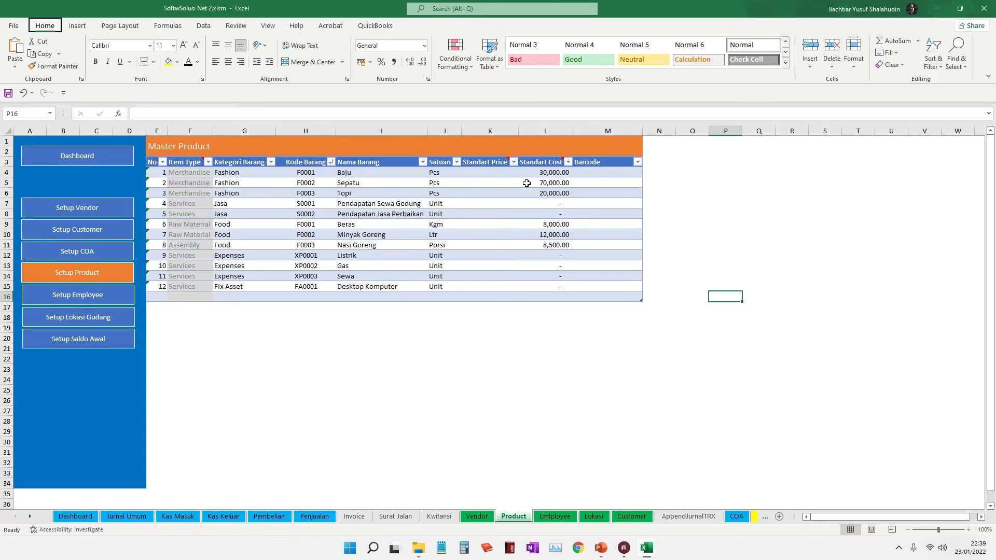
key("alt+Tab")
left_click(415, 196)
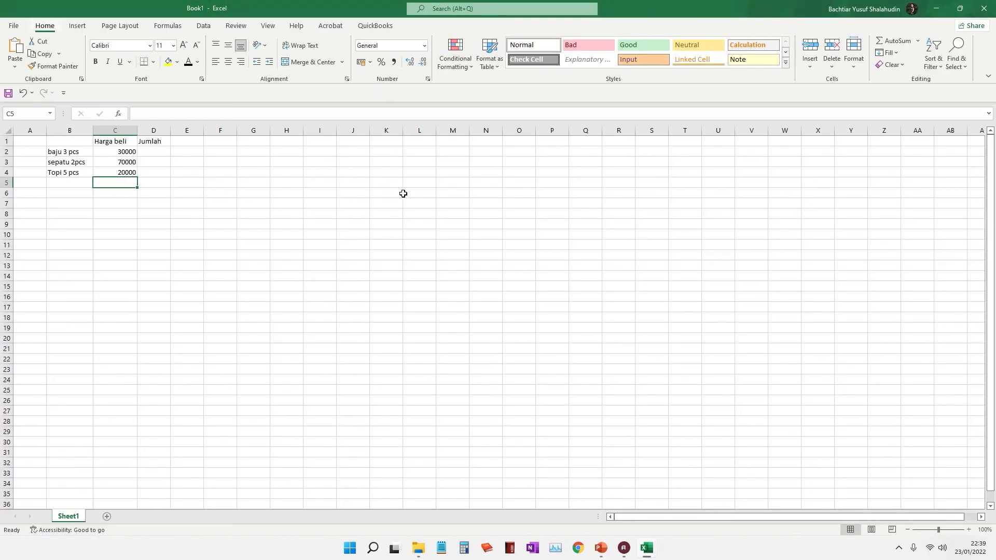
key("alt+Tab")
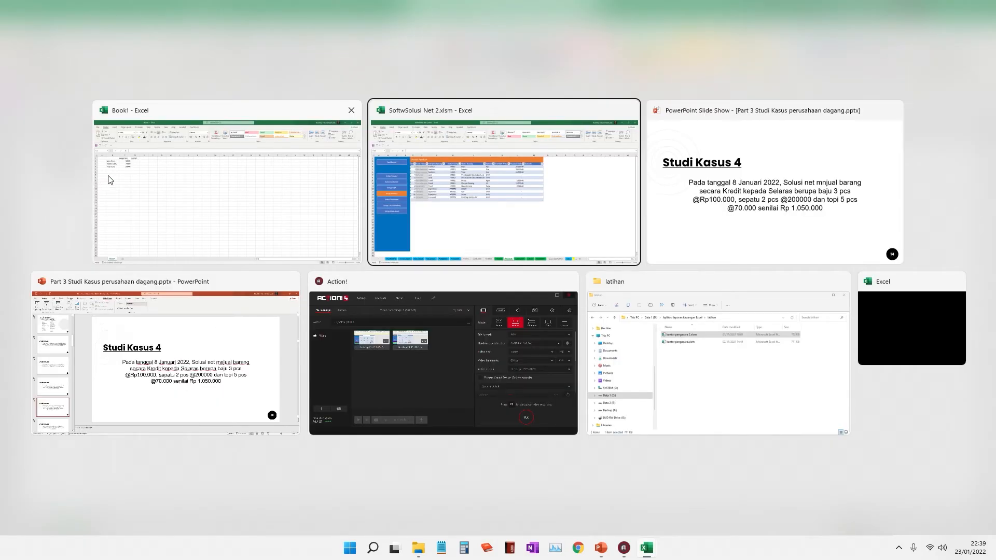
left_click(186, 182)
Step: Fill the Jumlah column with =C2*3 in D2 for baju, 140000 in D3 for sepatu and 100000 in D4 for topi
left_click(158, 152)
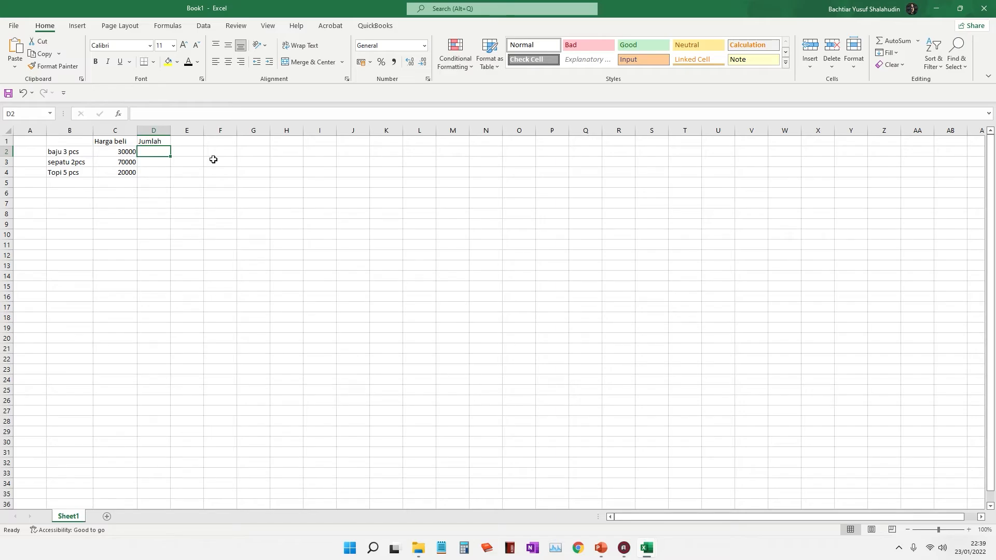
type("=C2*3")
key("Return")
type("140")
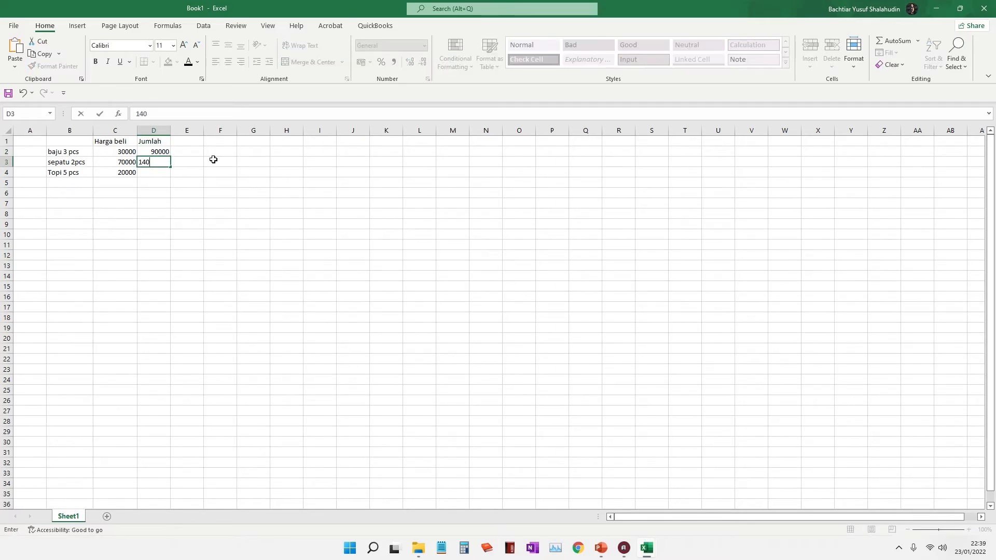
type("000")
key("Return")
type("100")
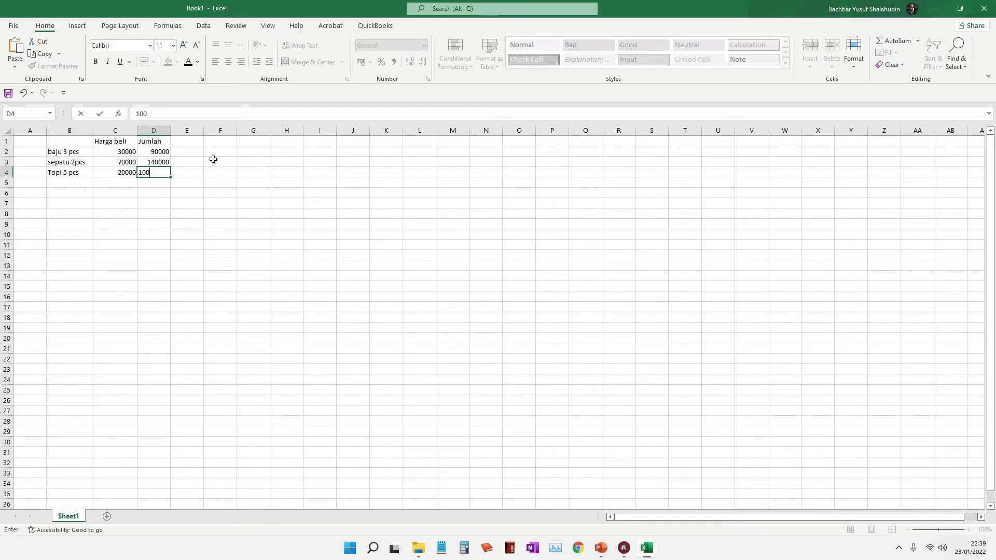
type("0000")
key("Return")
type("+")
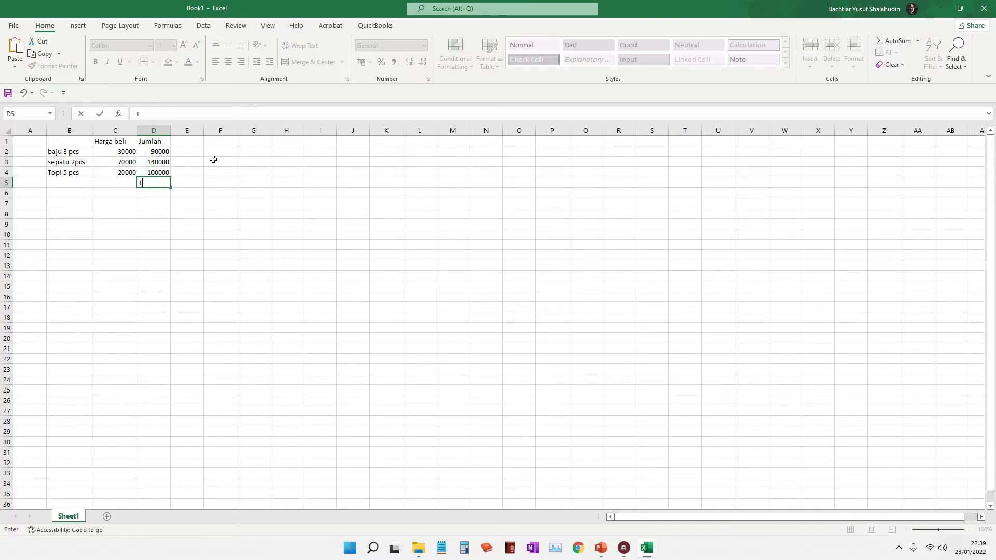
type("sum(")
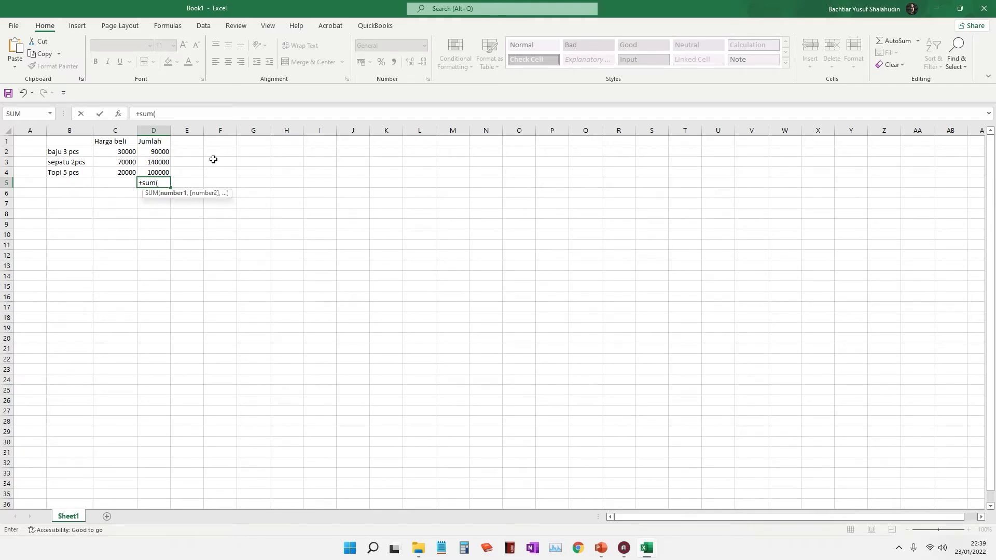
key("BackSpace")
key("BackSpace")
key("BackSpace")
key("BackSpace")
key("BackSpace")
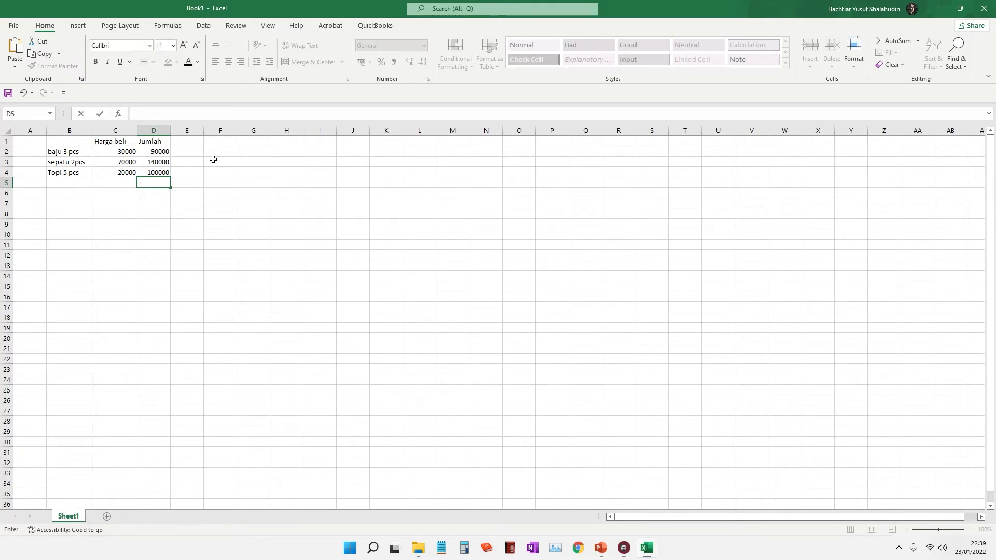
Step: Total the Jumlah amounts in D5 with =SUM(D2:D4)
type("=sum)")
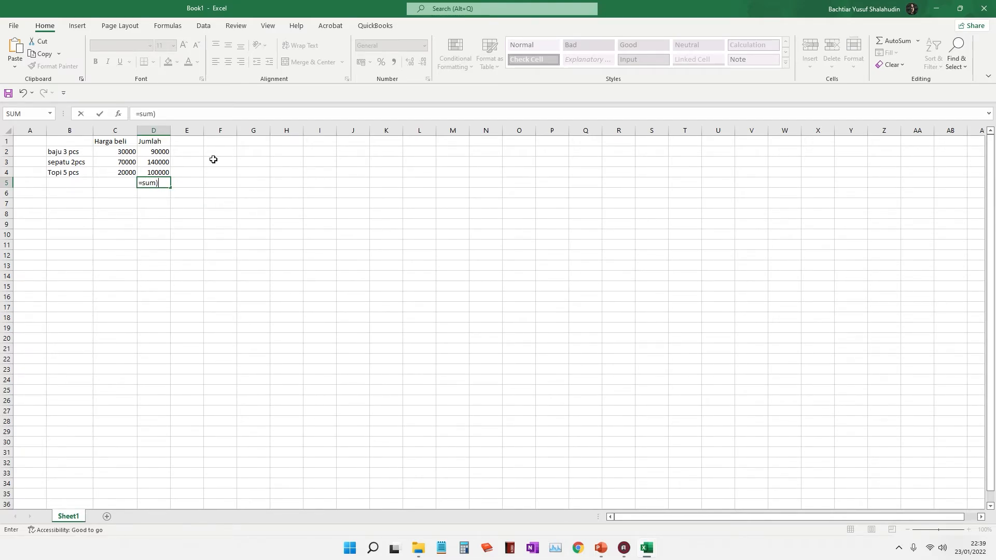
key("BackSpace")
type("(")
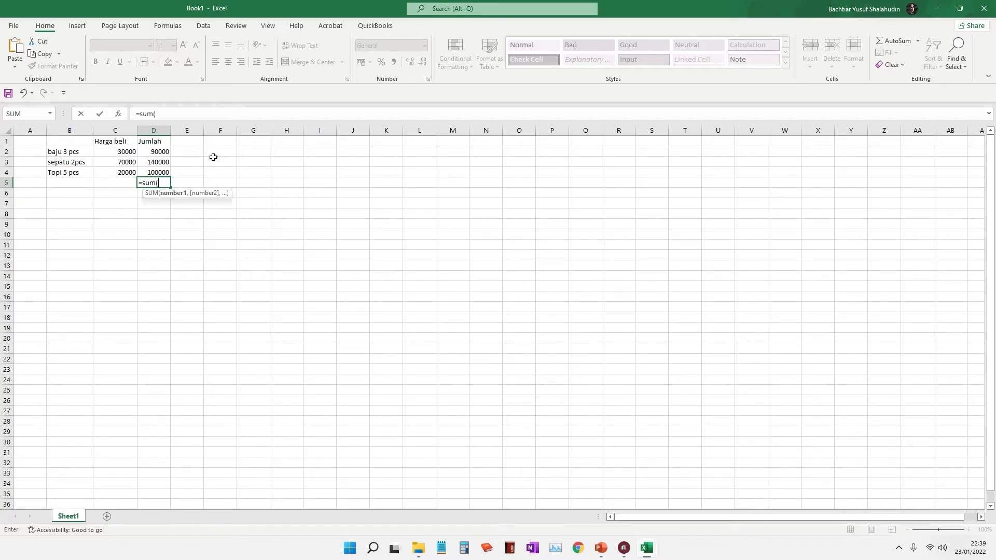
left_click_drag(164, 152, 164, 174)
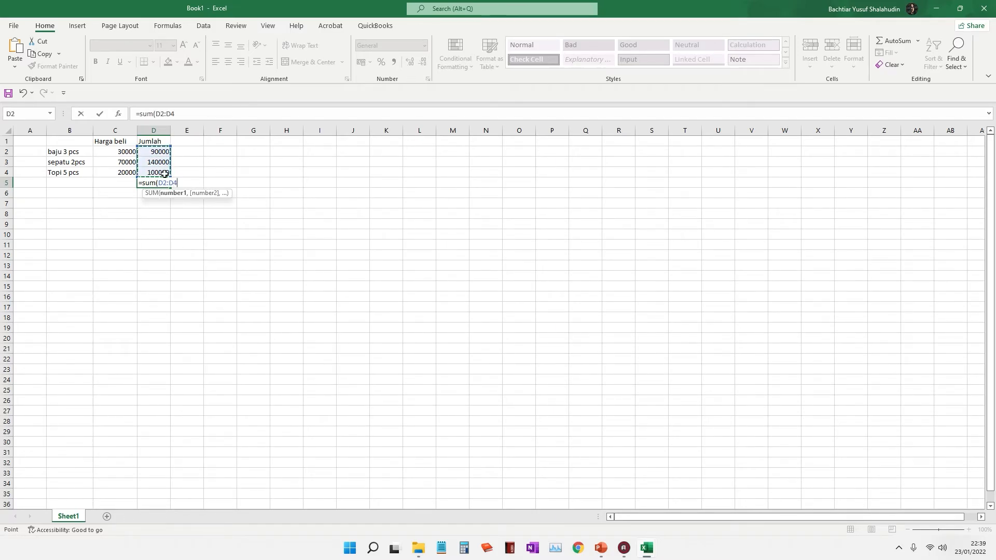
key("Return")
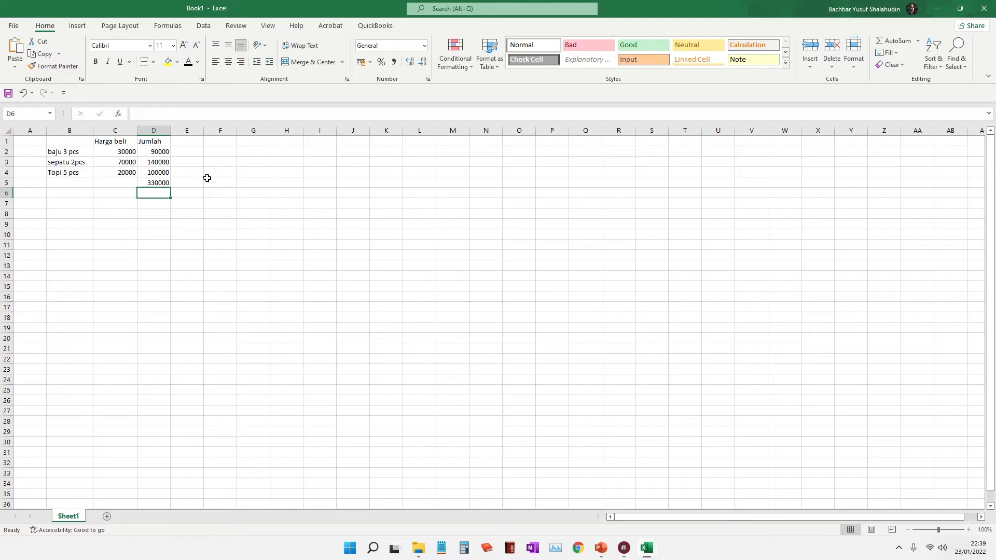
left_click(168, 184)
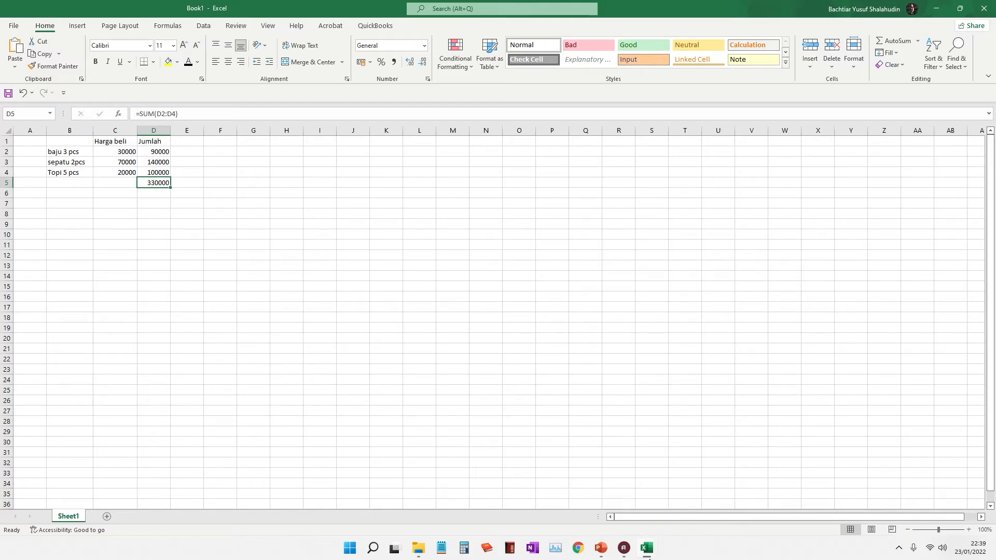
Step: Switch to the Jurnal Umum sheet of SoftwSolusi Net 2 and set the account in J21 to Harga Pokok Penjualan
mouse_move(650, 558)
left_click(642, 499)
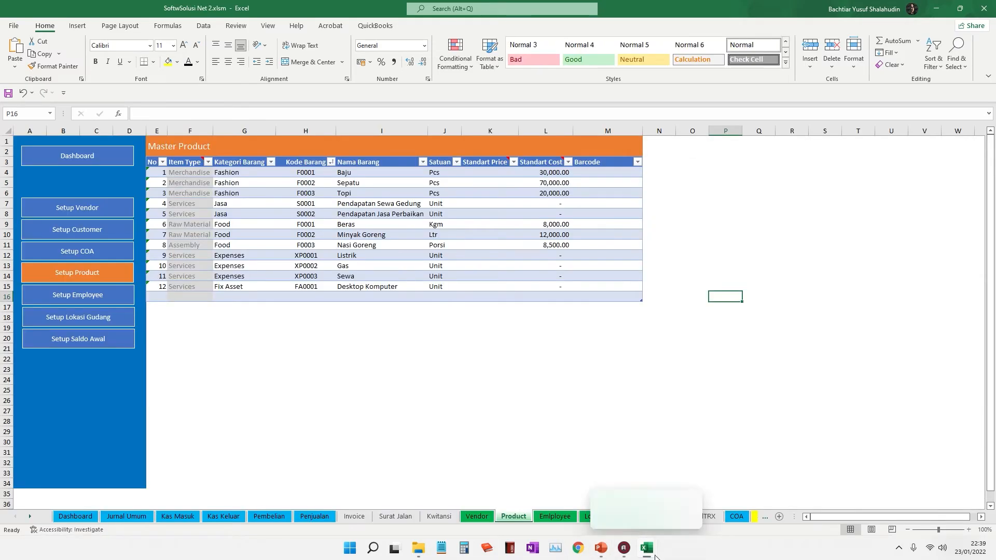
left_click(640, 518)
left_click(641, 499)
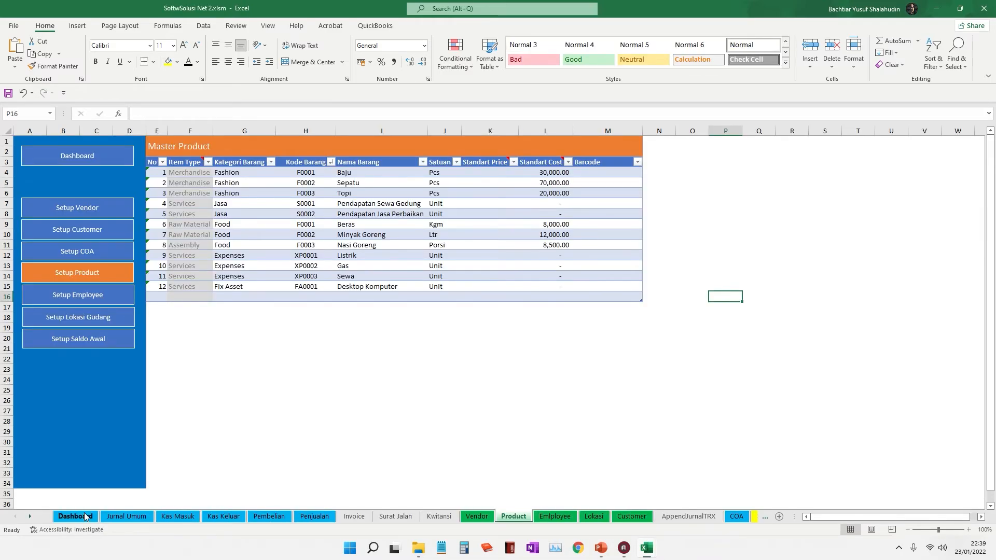
left_click(126, 516)
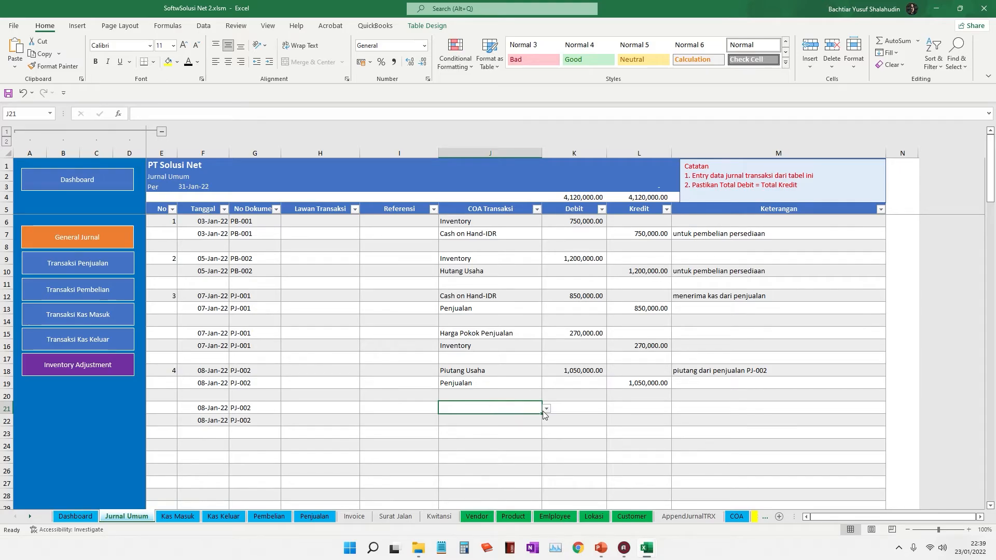
left_click(546, 409)
scroll(545, 436, "down", 5)
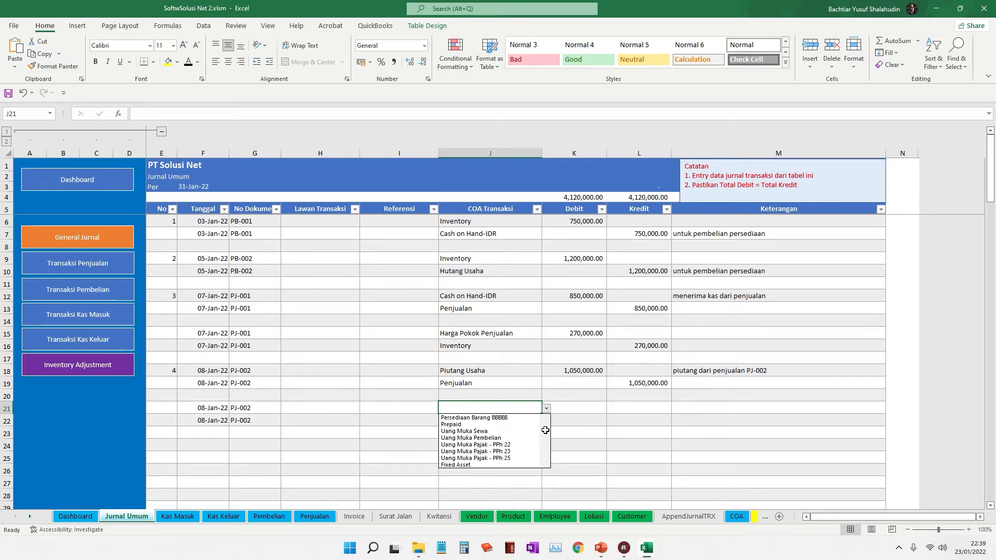
scroll(545, 430, "up", 3)
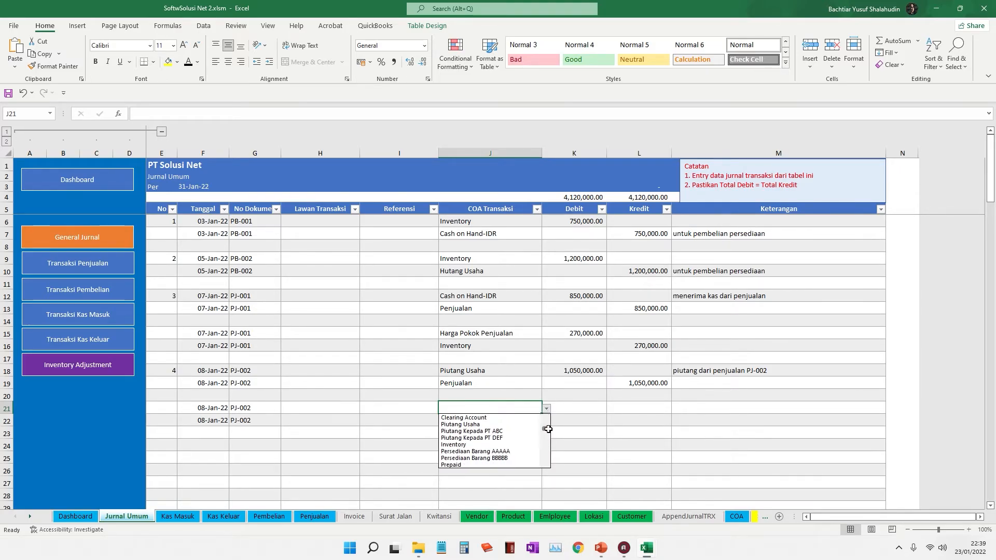
left_click_drag(548, 429, 550, 432)
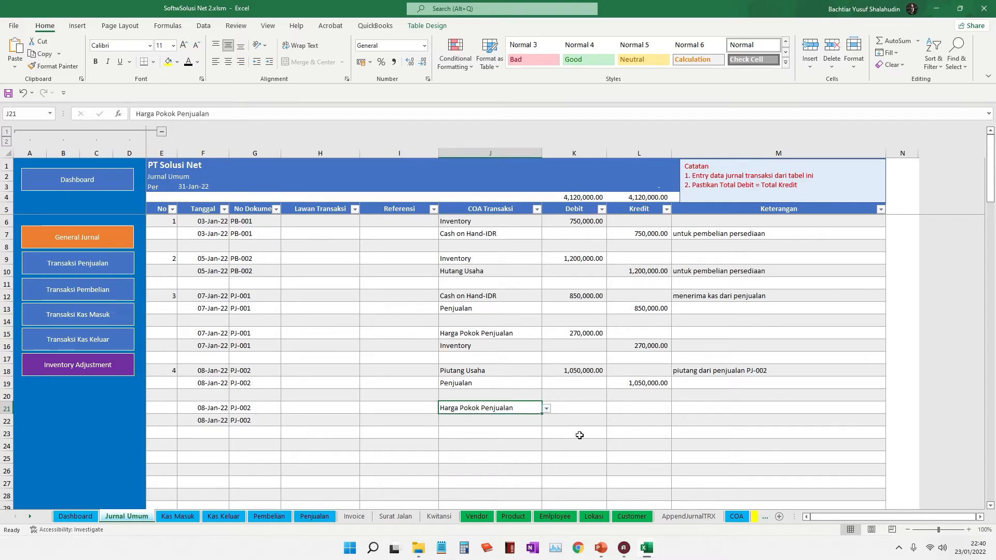
Step: Check the Jumlah total in Book1 and enter 330000 as the debit in K21 of Jurnal Umum
key("Right")
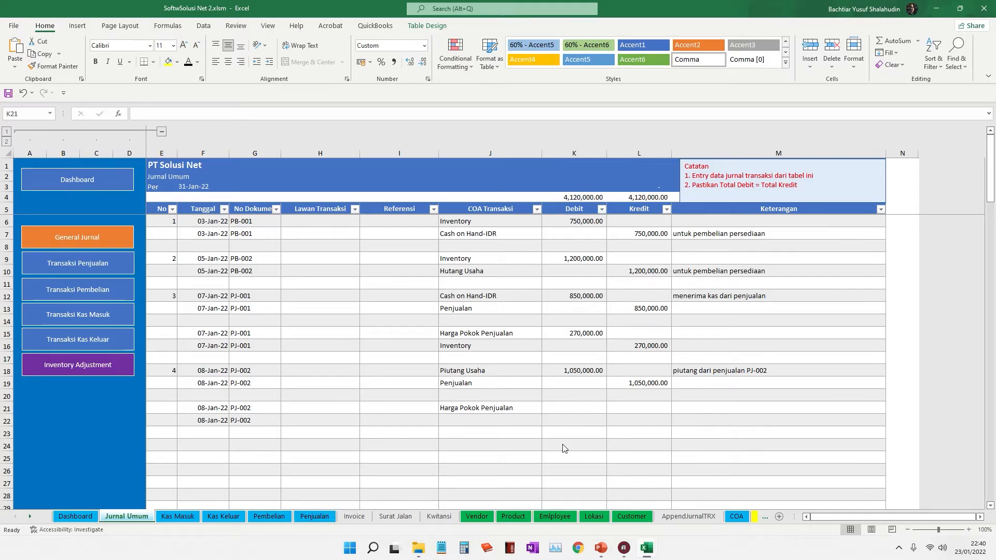
key("alt+Tab")
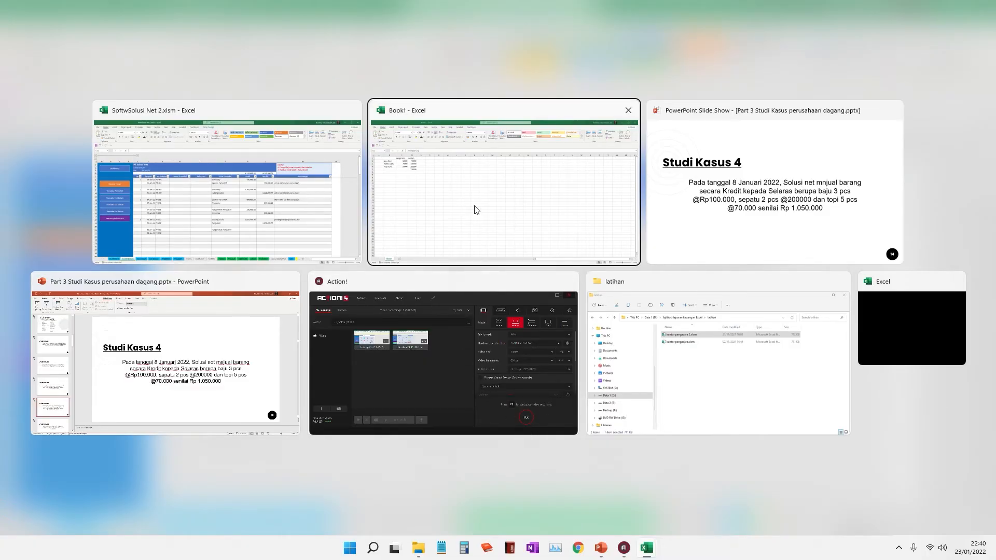
key("alt+Tab")
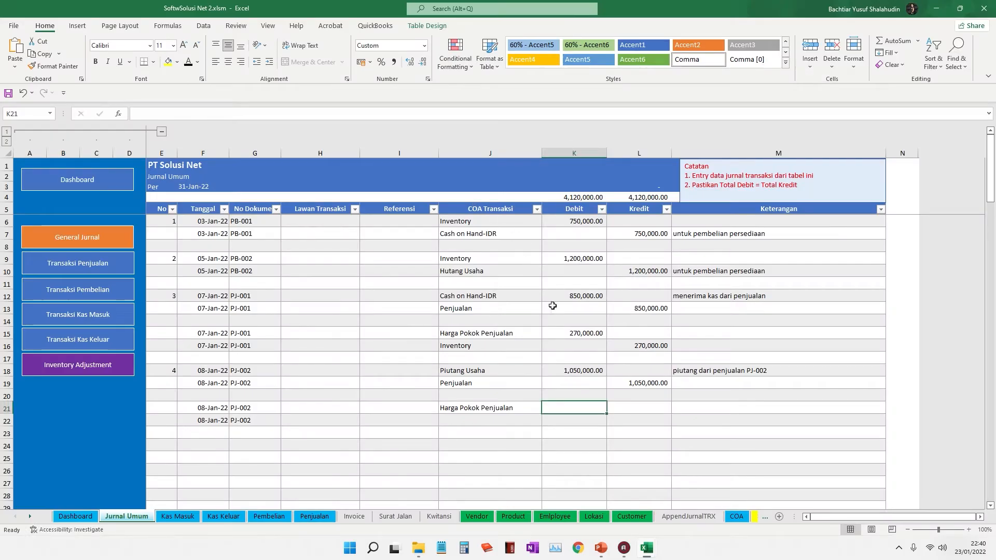
type("330,000")
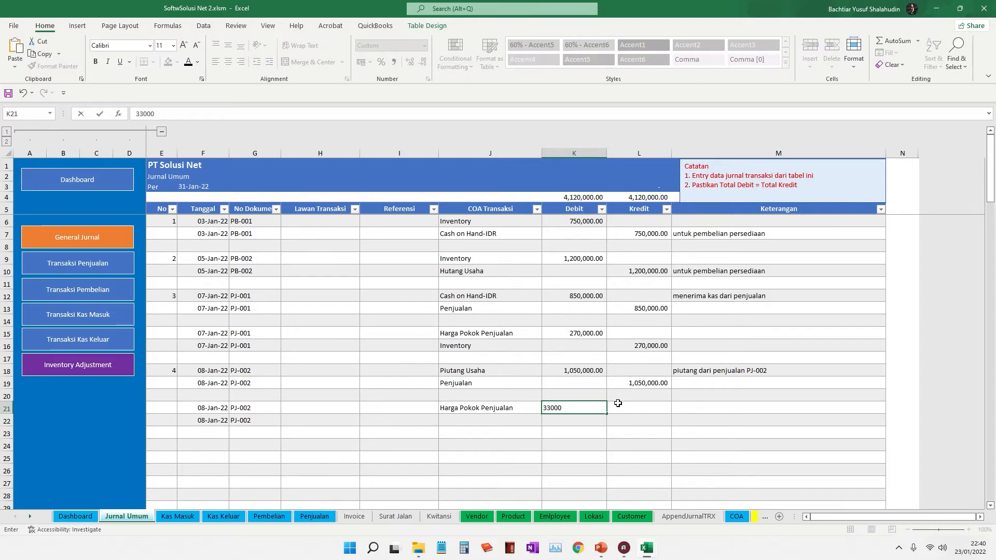
key("Return")
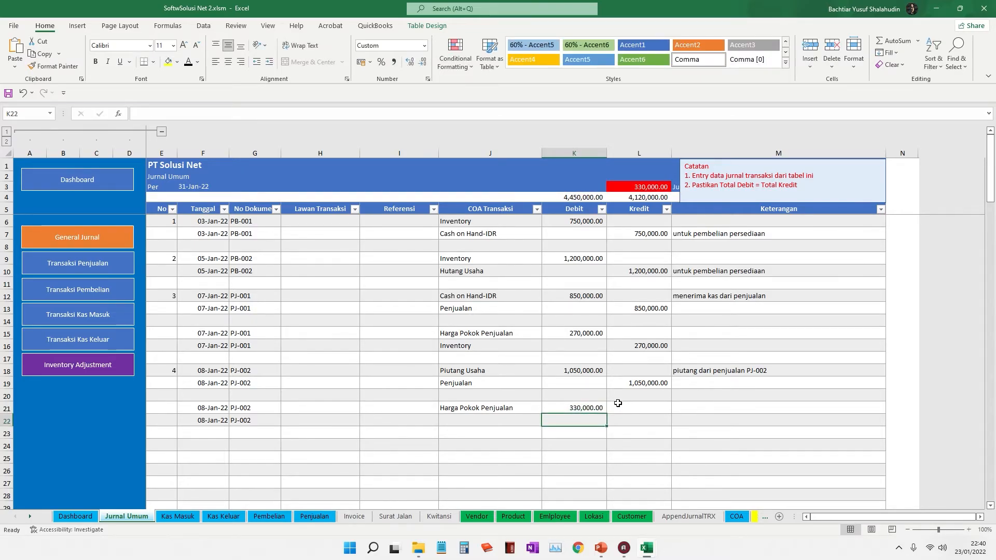
Step: Set the account in J22 to Inventory and enter 330000 as its credit in L22
left_click(506, 421)
left_click(546, 421)
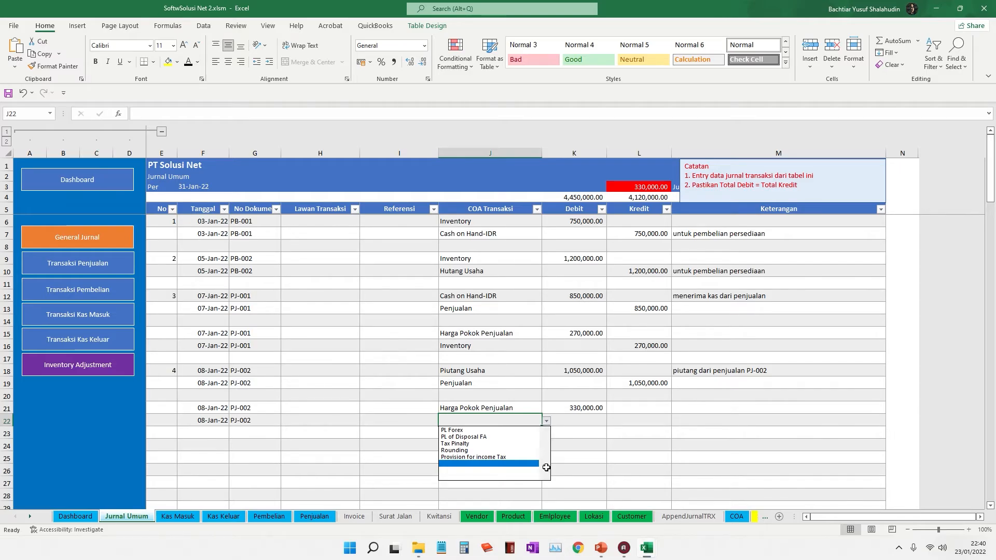
left_click_drag(544, 466, 545, 438)
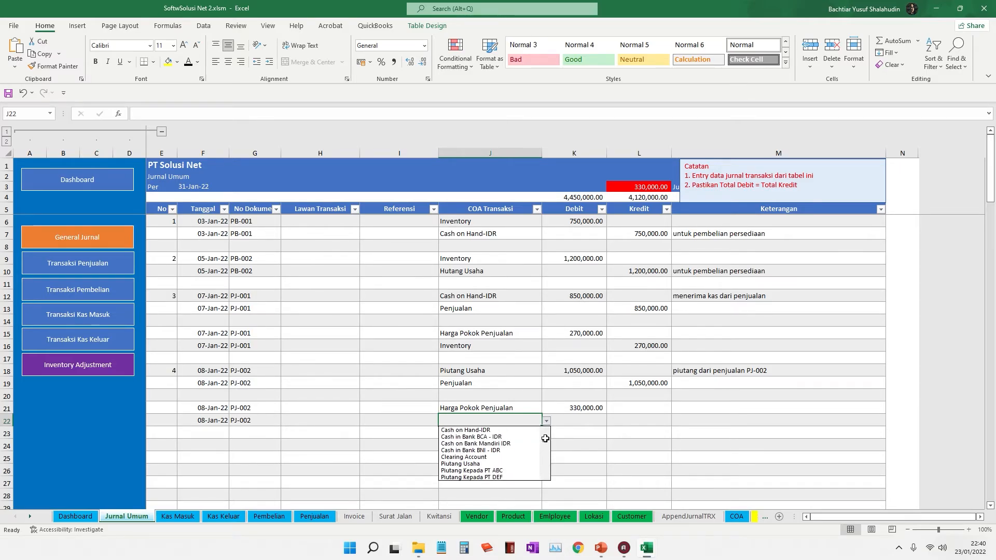
type("Inventory")
key("Tab")
key("Tab")
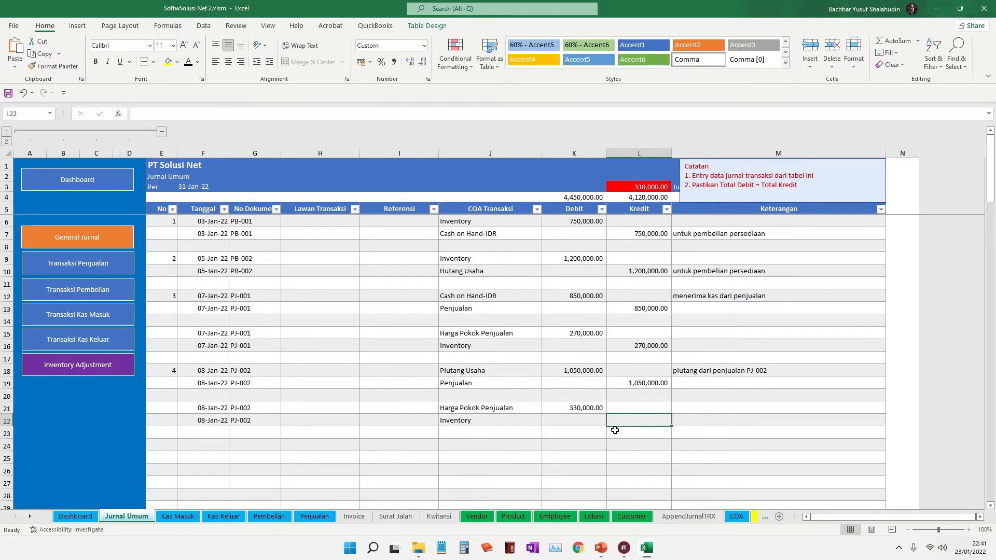
type("330000")
key("Return")
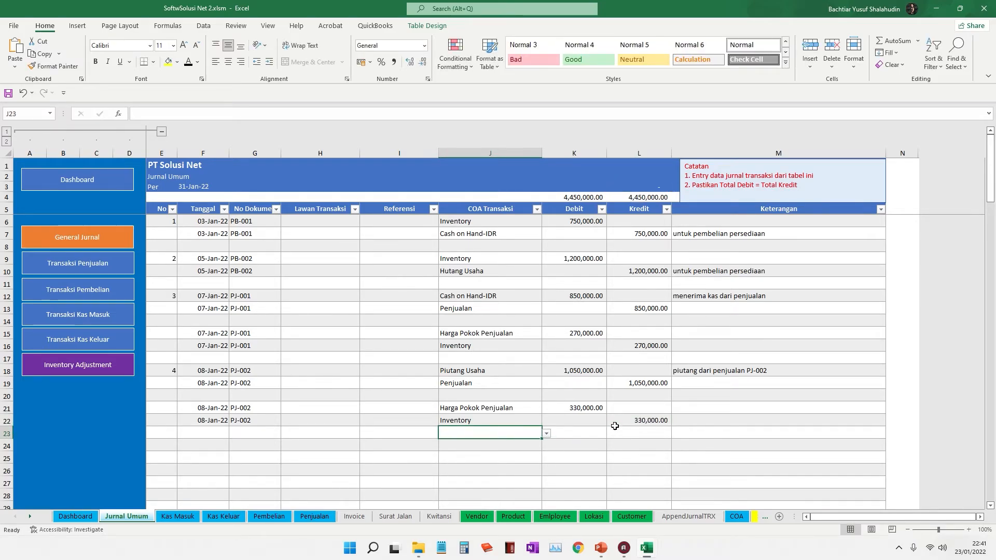
Step: Number the next journal transaction 5 in E24
scroll(604, 415, "down", 3)
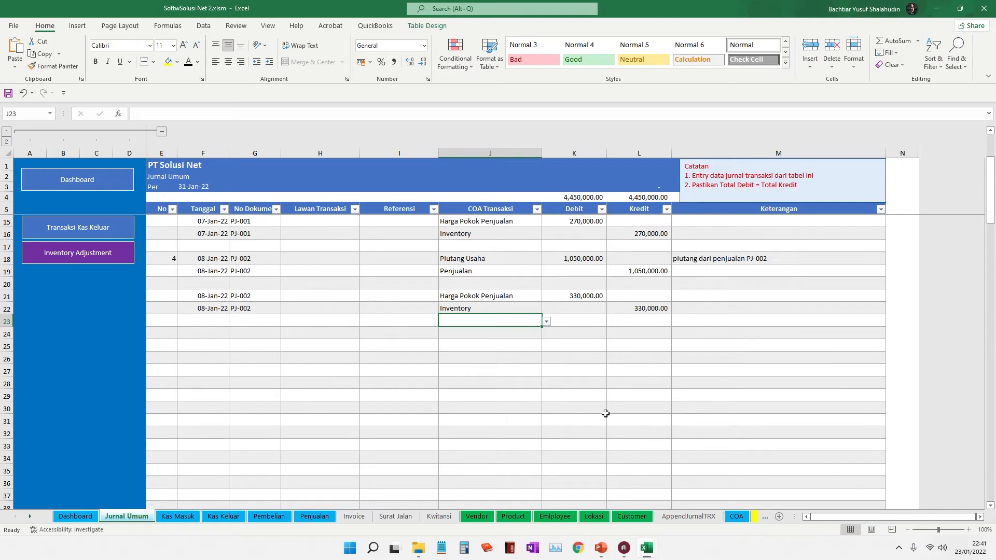
scroll(607, 409, "up", 2)
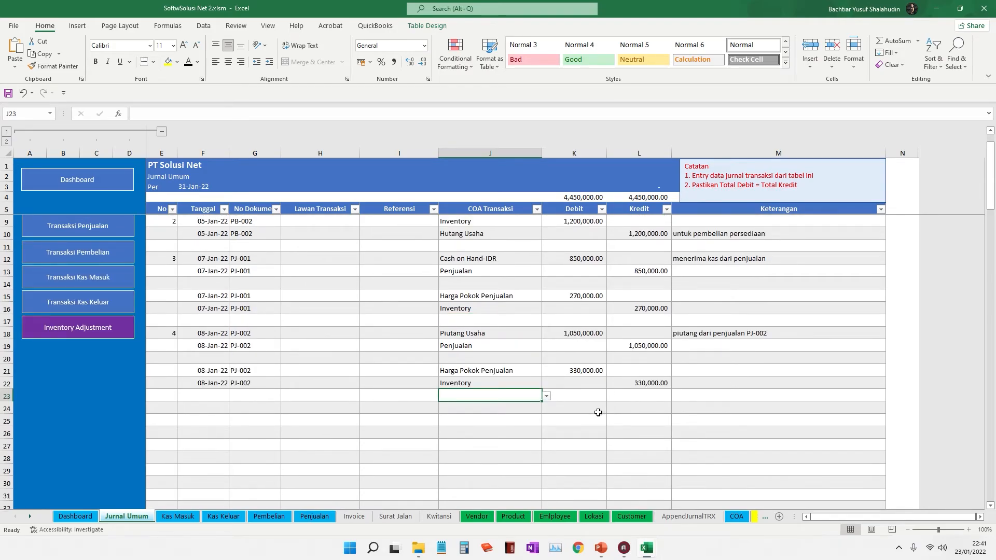
left_click(162, 407)
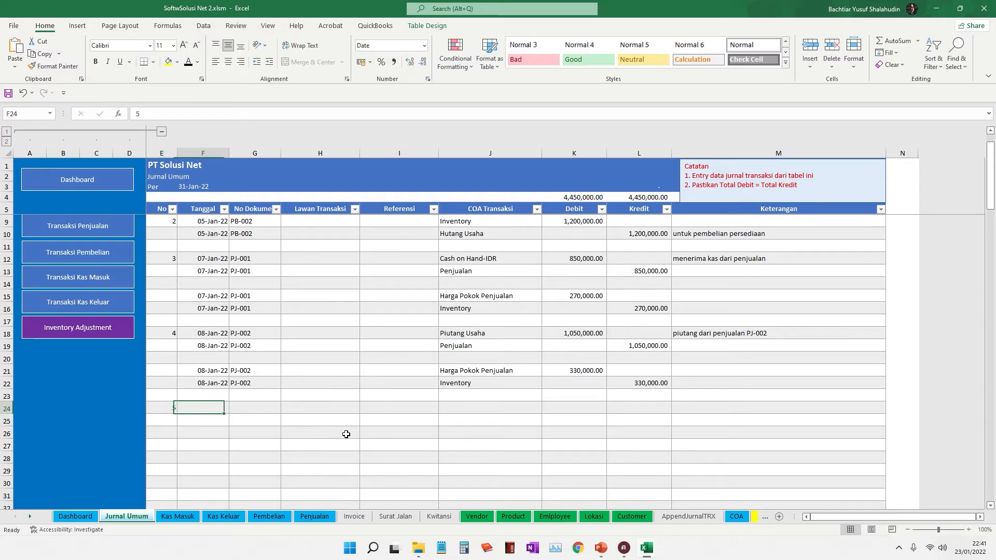
Step: Read the Studi Kasus 5 slide in the PowerPoint slide show and return to the Jurnal Umum sheet
key("super+Tab")
key("Right")
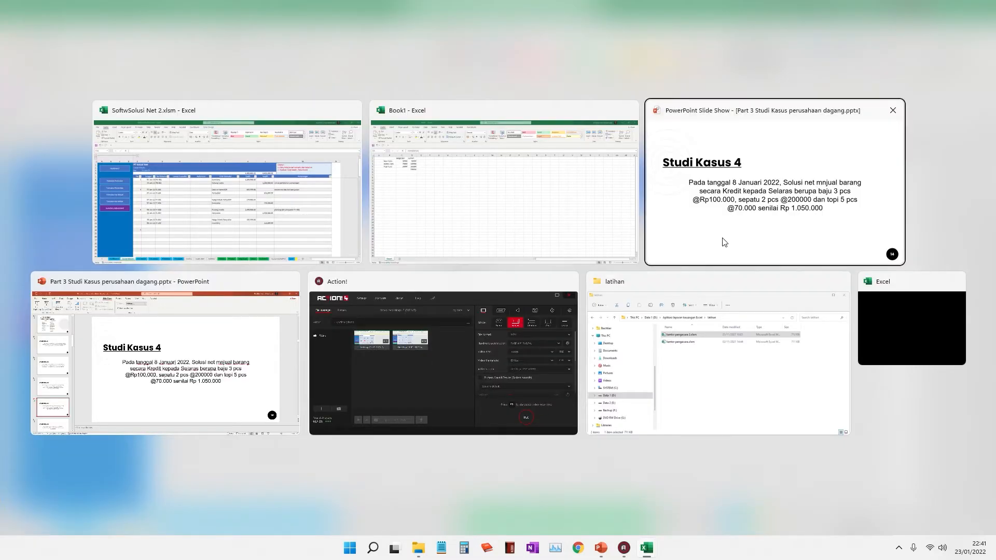
key("Return")
key("Right")
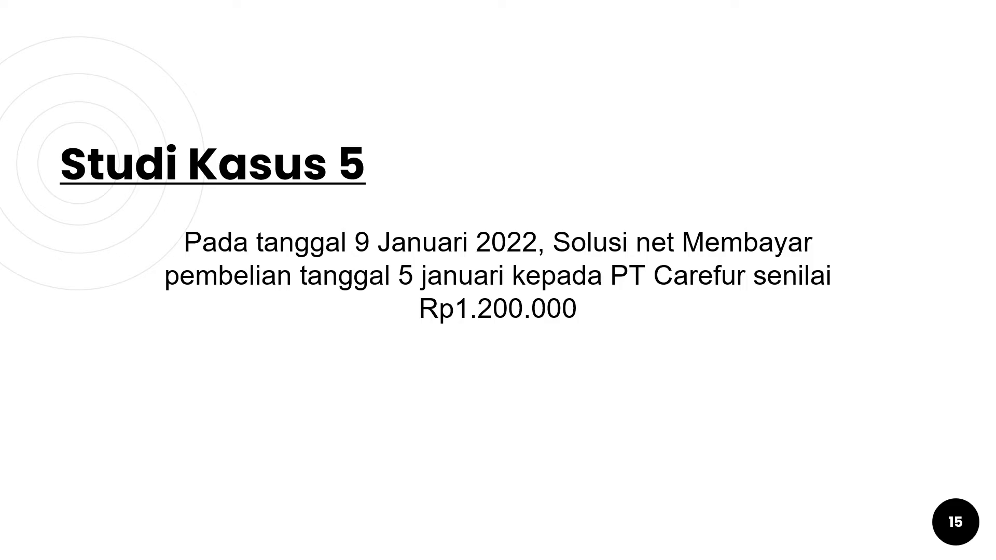
key("alt+Tab")
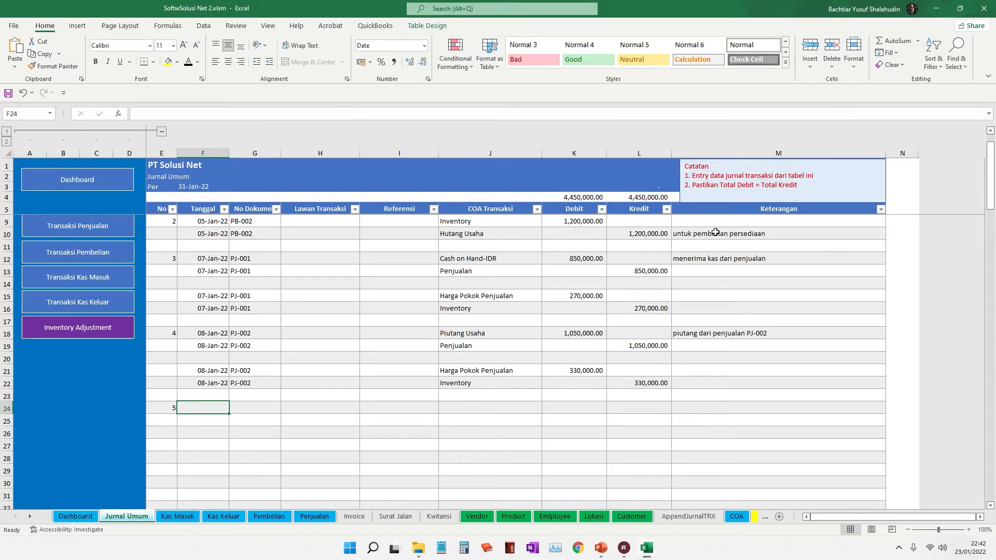
key("alt+Tab")
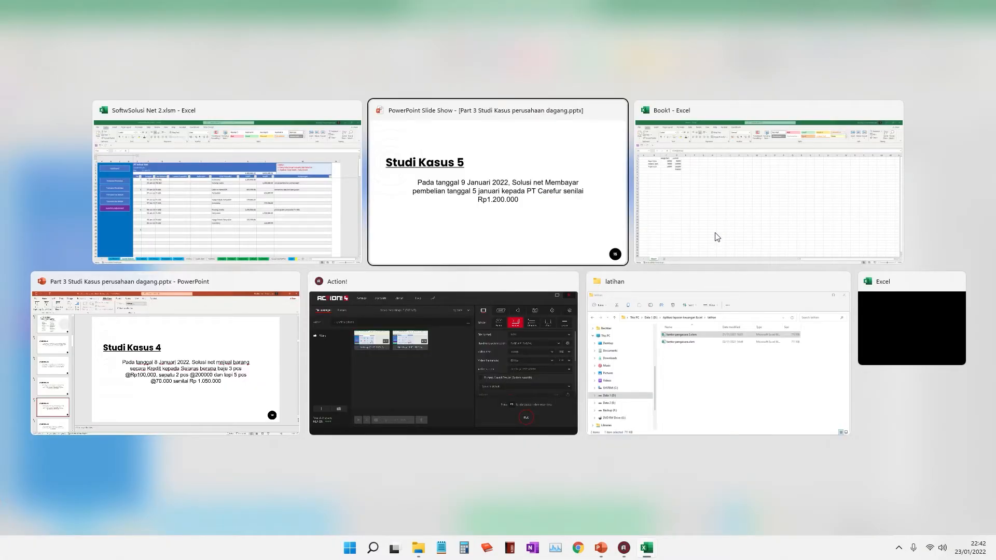
left_click(209, 164)
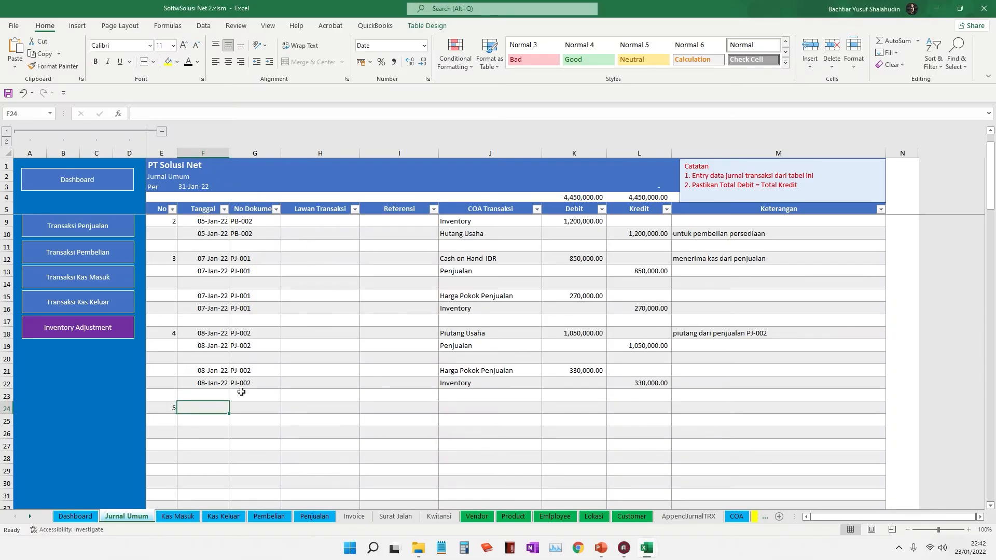
Step: Enter the date 9/01/22 in F24 and the document number PH-001 in G24 for transaction 5
type("9/01/")
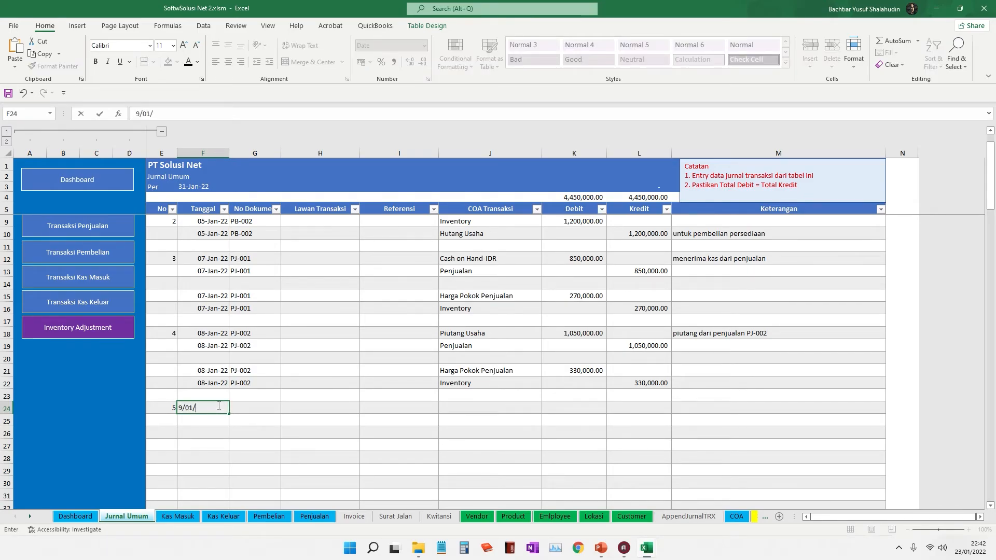
type("22")
key("Return")
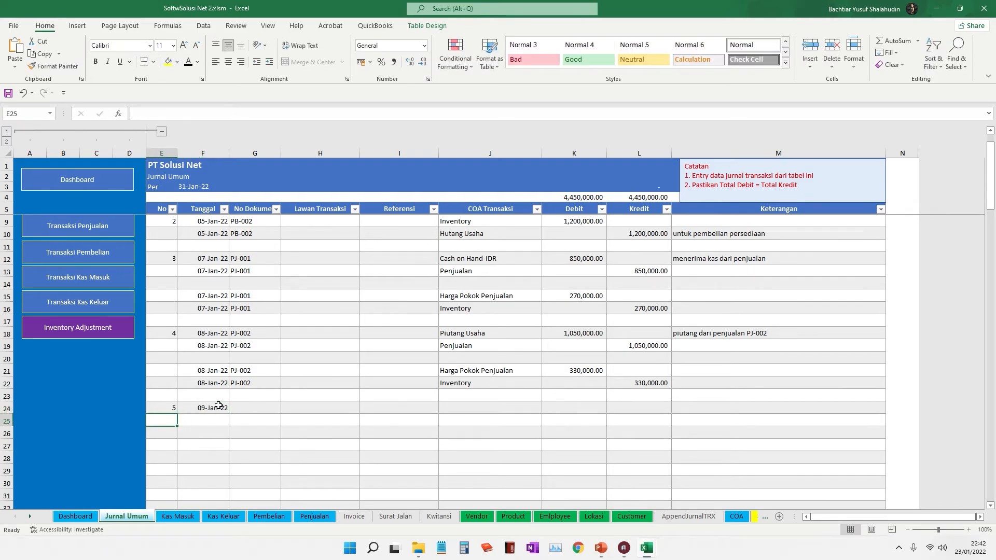
left_click(270, 409)
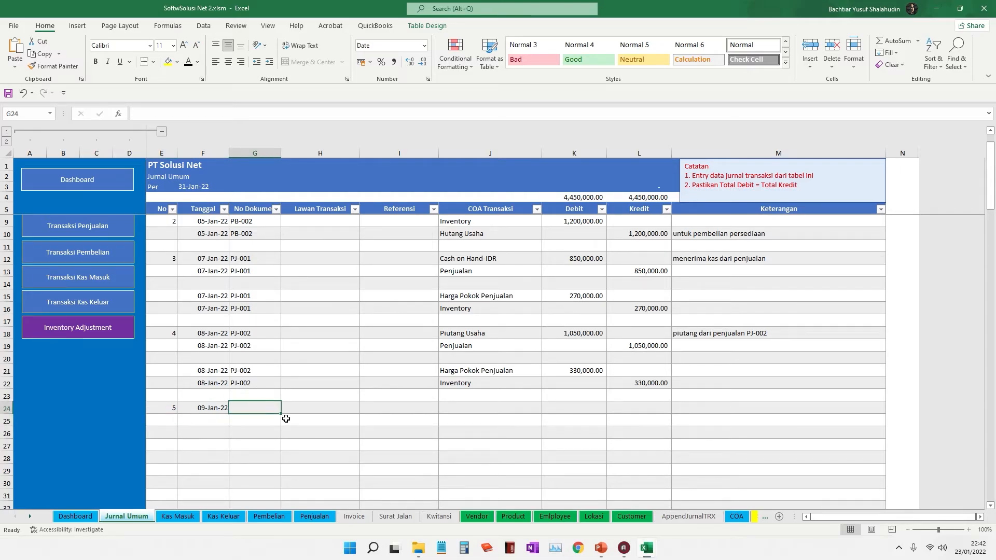
type("PH")
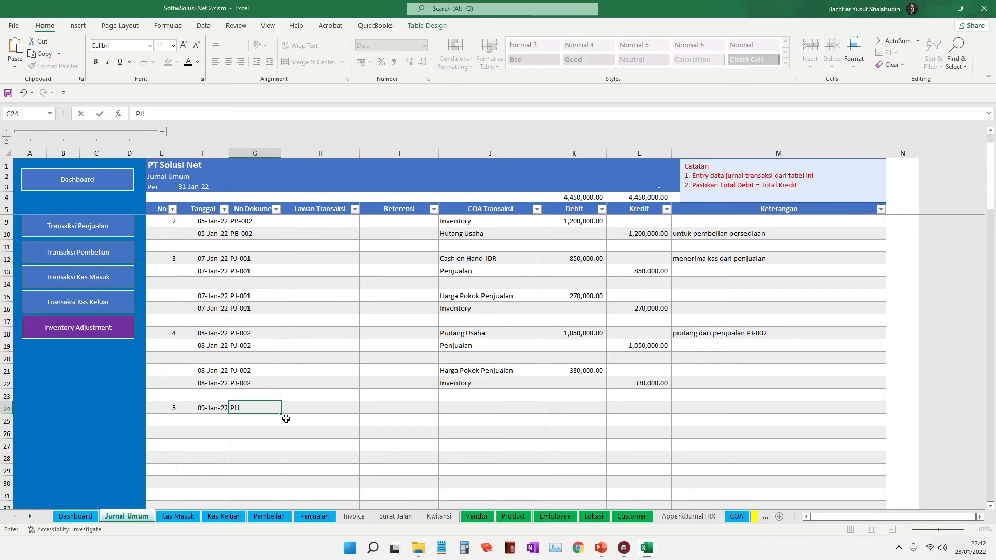
type("-002")
key("BackSpace")
type("1")
key("Tab")
key("Tab")
key("Tab")
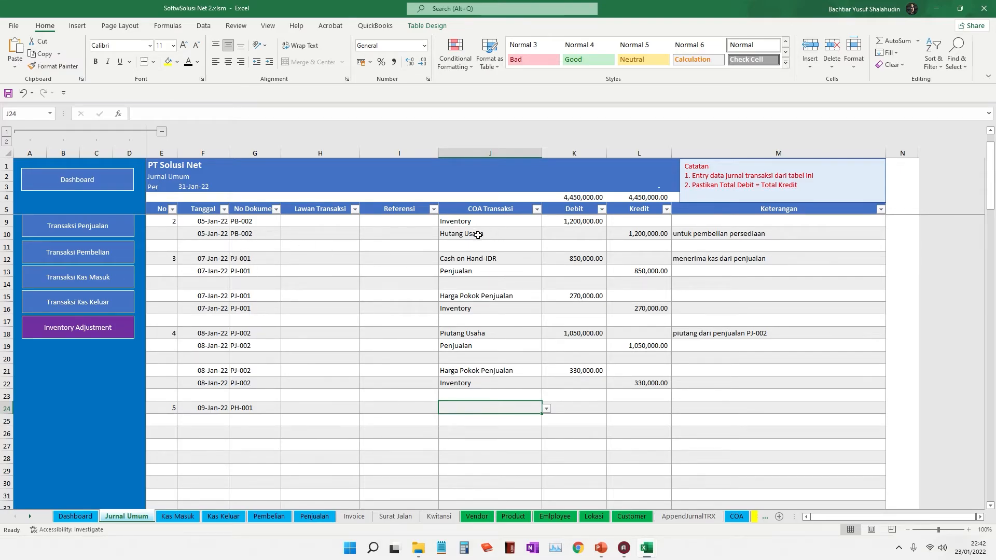
Step: Set the account in J24 to Hutang Usaha and enter 1200000 as its debit in K24
scroll(500, 260, "up", 1)
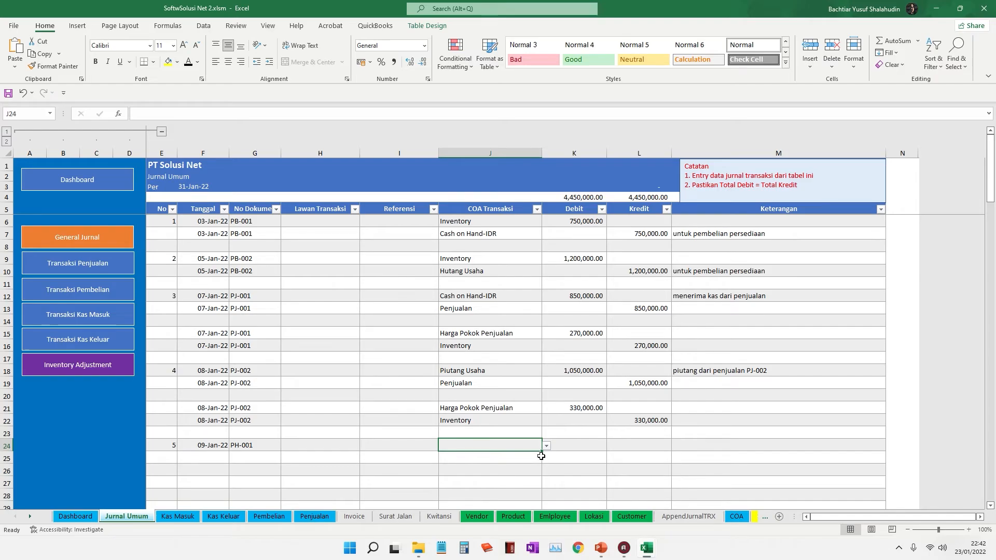
left_click(546, 446)
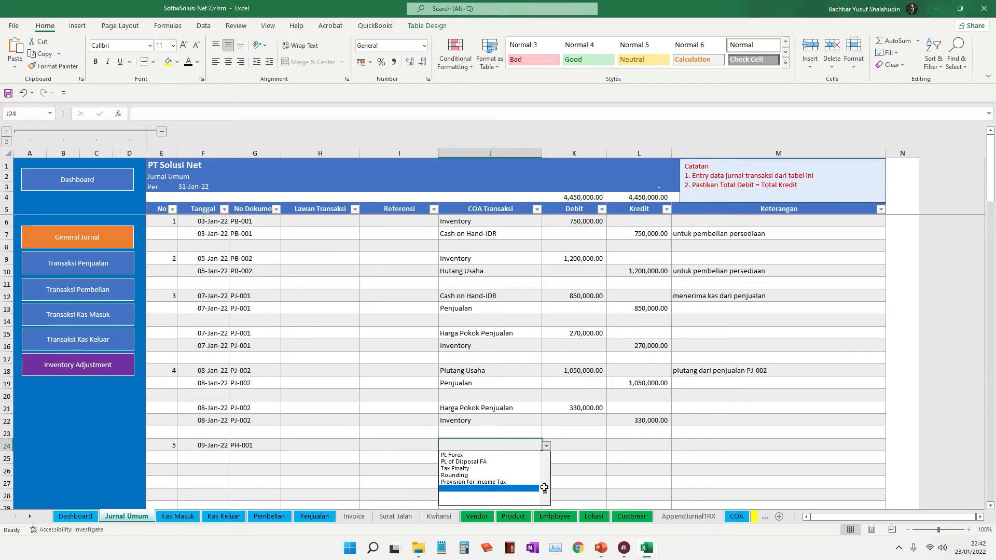
scroll(516, 484, "up", 5)
left_click(503, 487)
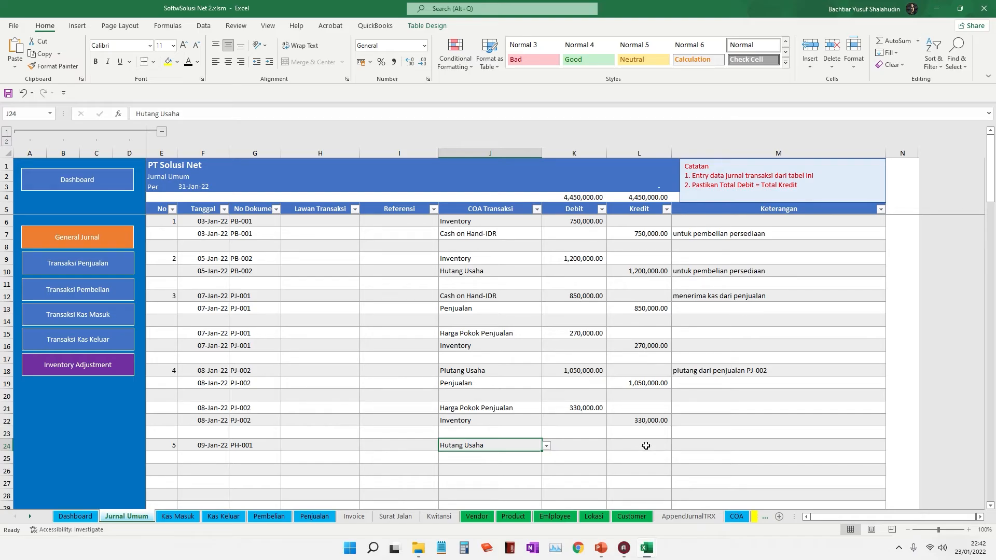
left_click(584, 448)
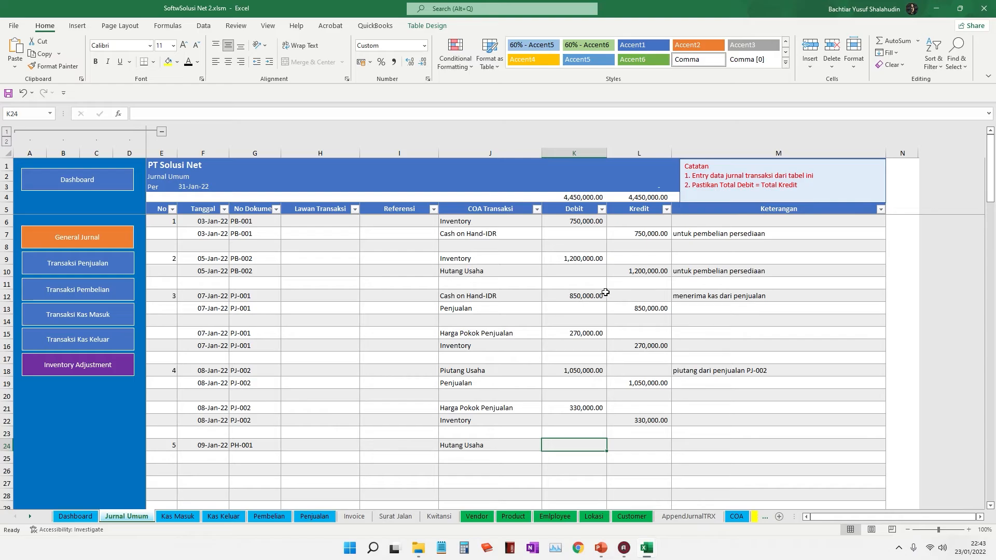
type("1,200,")
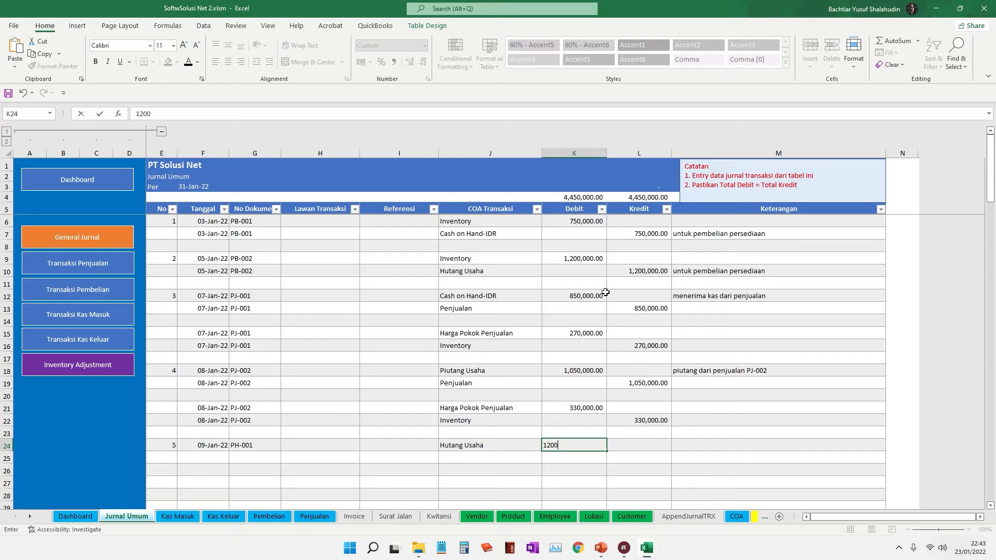
type("0000")
key("Return")
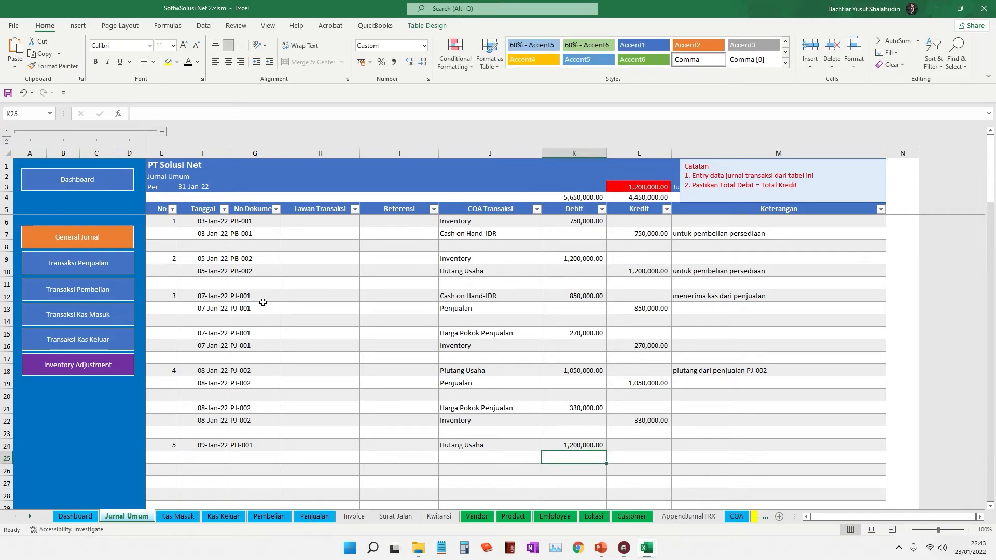
Step: Copy the date 09-Jan-22 and document number PH-001 from row 24 into F25 and G25
left_click(207, 444)
double_click(207, 445)
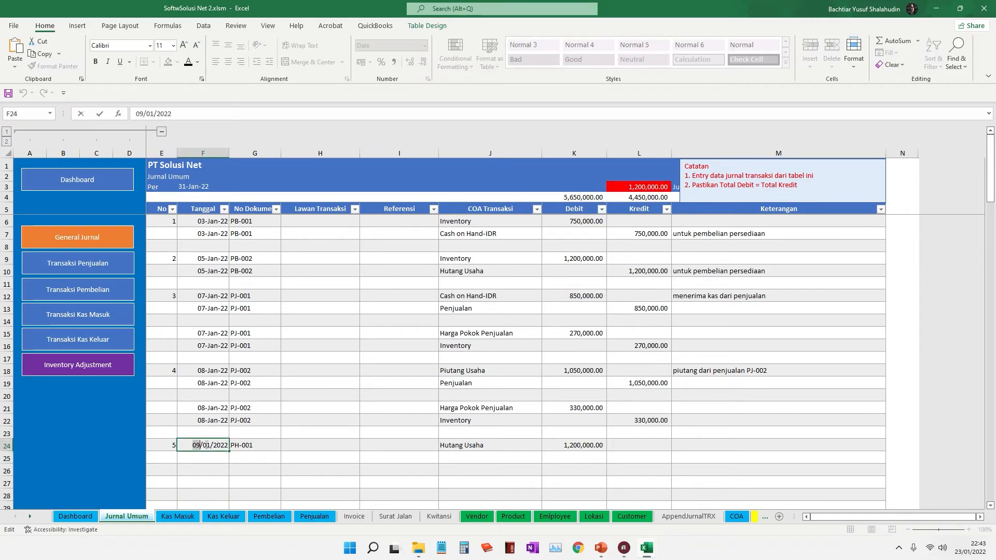
left_click(210, 457)
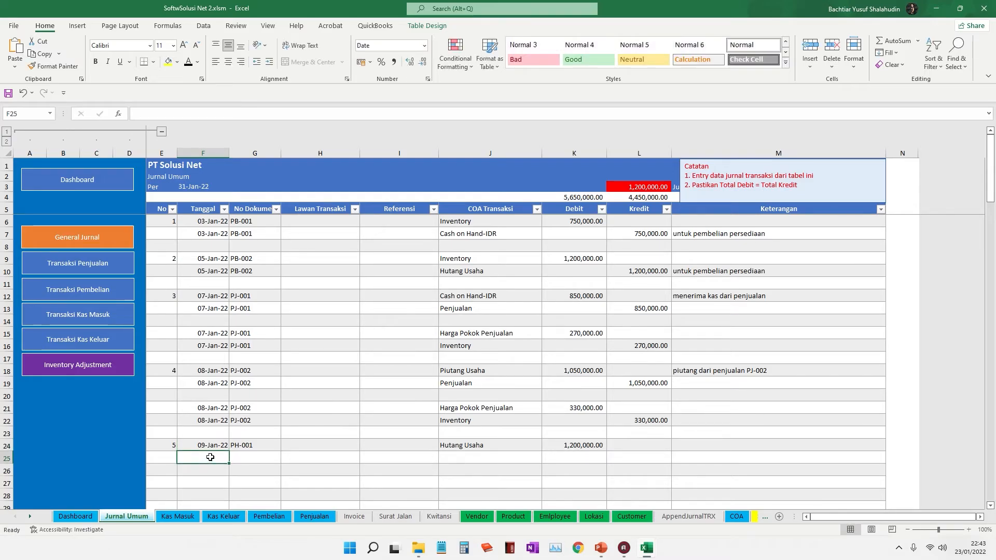
key("ctrl+d")
Step: Set the account in J25 to Cash on Hand-IDR and enter 1200000 as its credit in L25
left_click(490, 457)
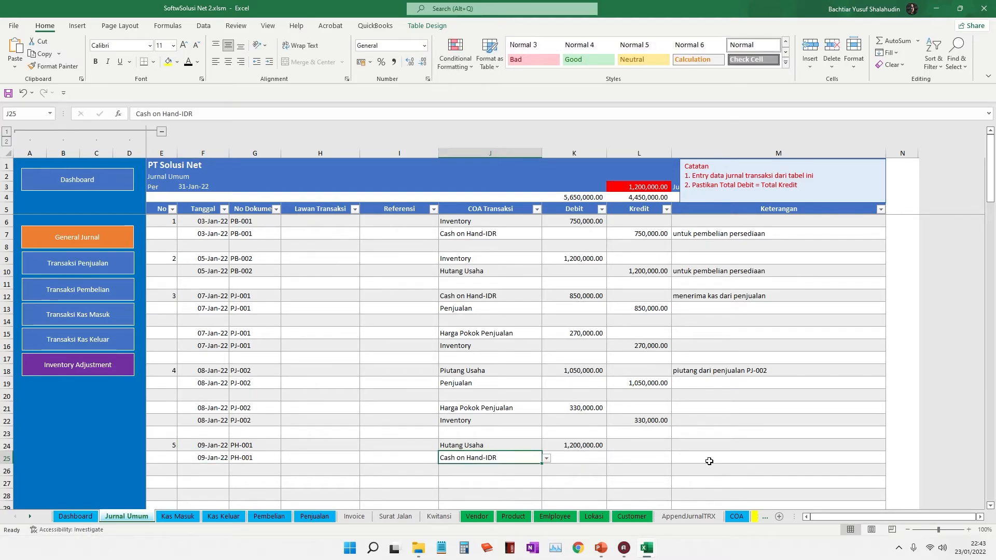
key("Tab")
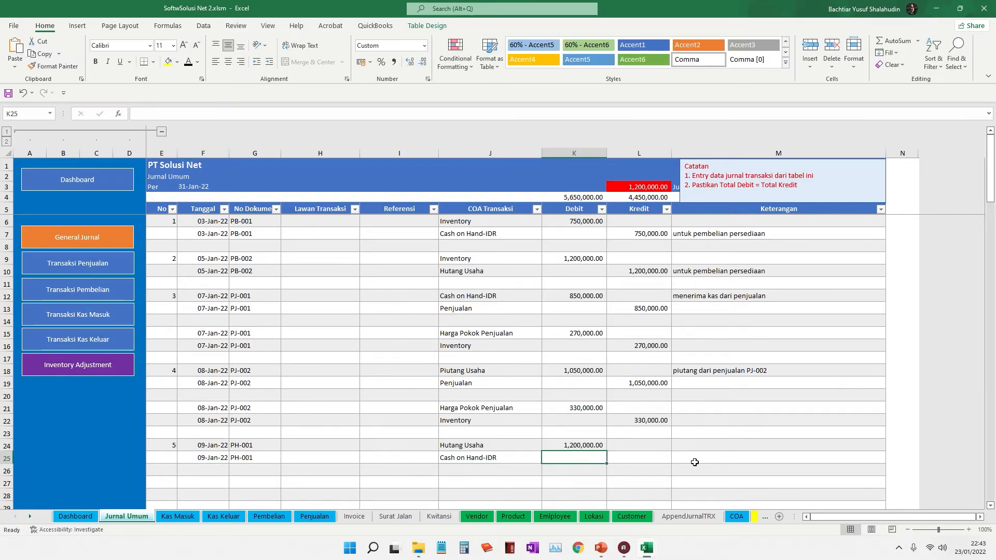
key("Tab")
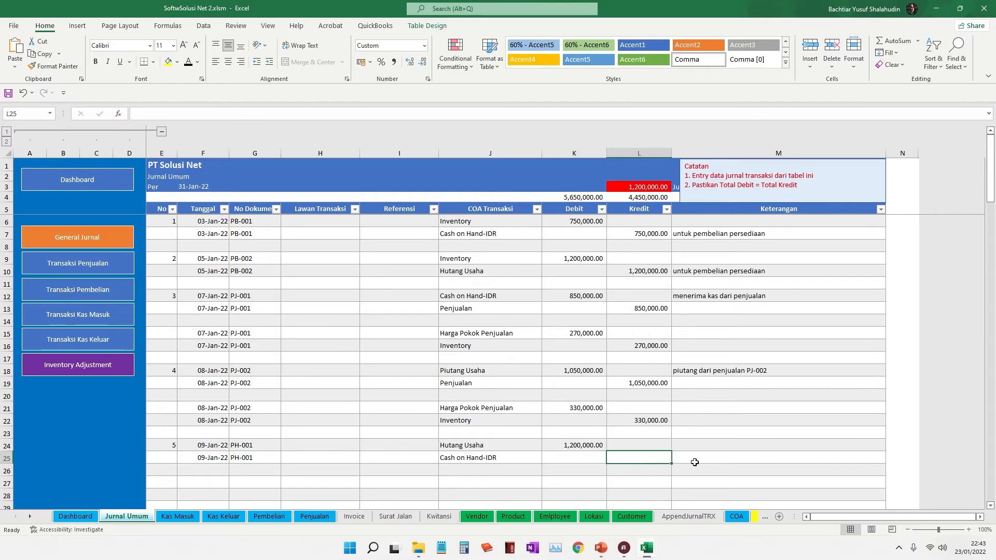
type("1,2")
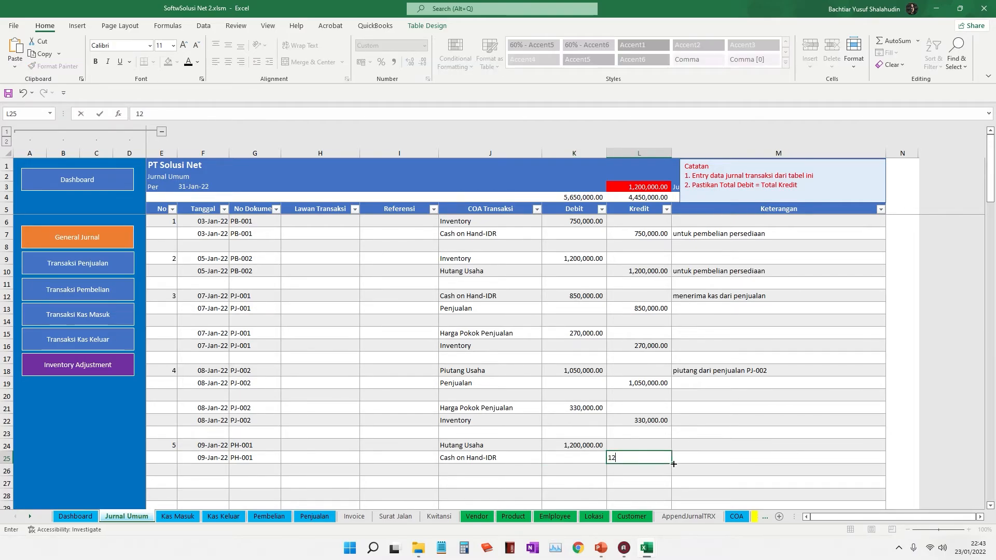
type("00,0")
type("00000")
key("Return")
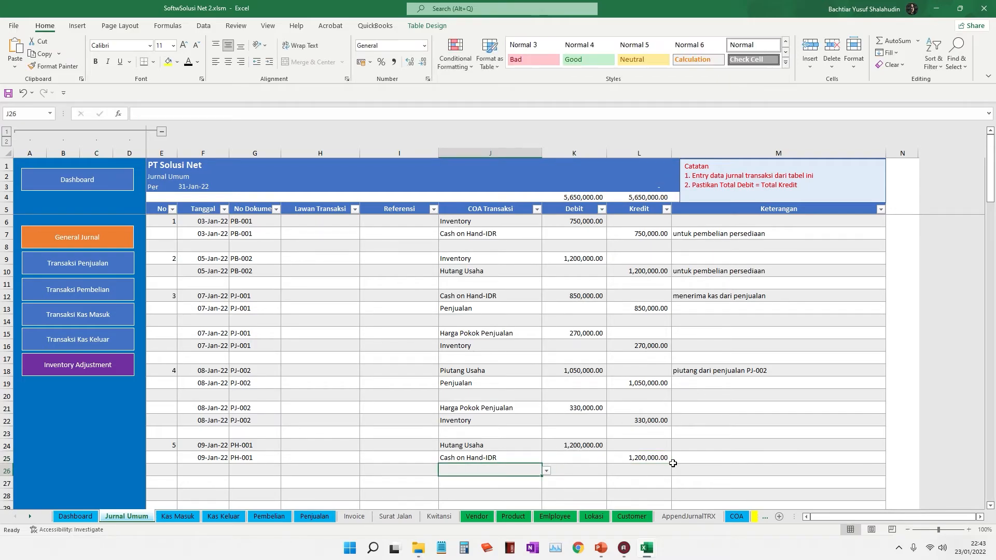
Step: Number the next journal transaction 6 in E27
scroll(567, 427, "down", 2)
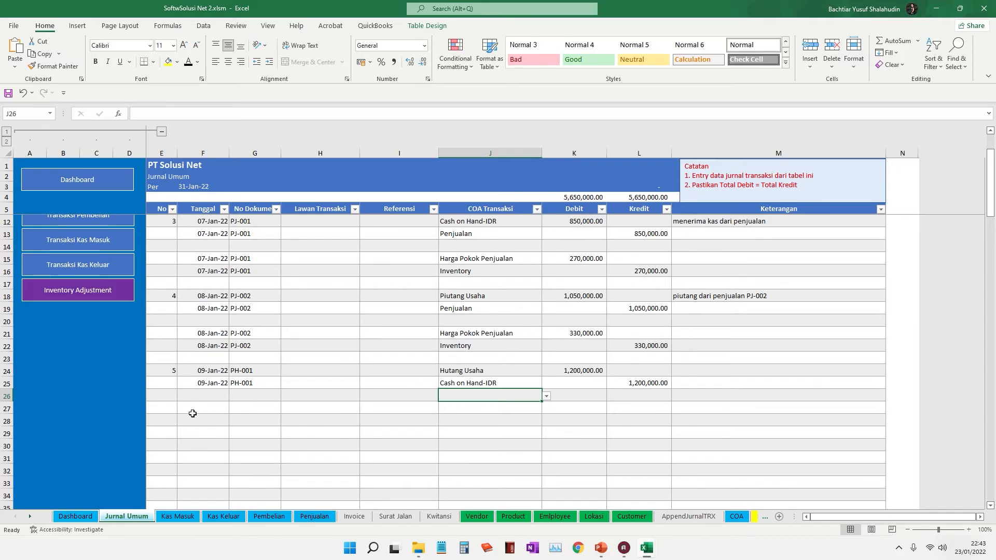
left_click(177, 407)
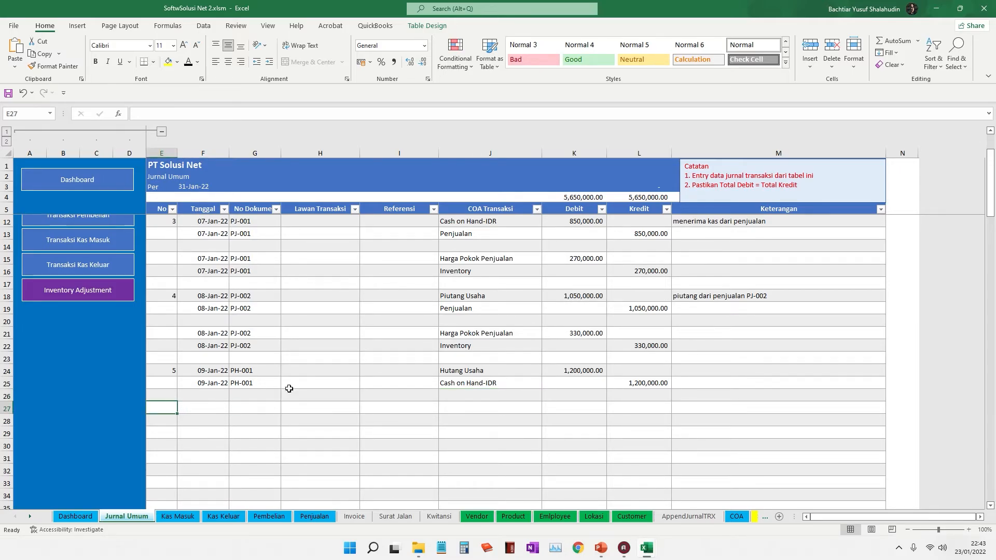
type("6")
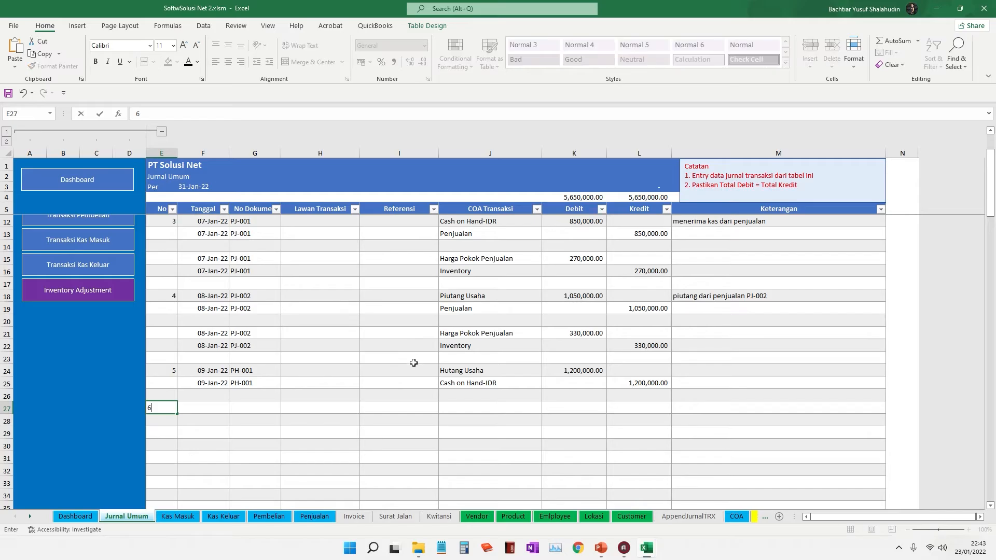
left_click(550, 444)
Step: Read the Studi Kasus 6 slide in the PowerPoint slide show and return to the Jurnal Umum sheet in Excel
mouse_move(621, 547)
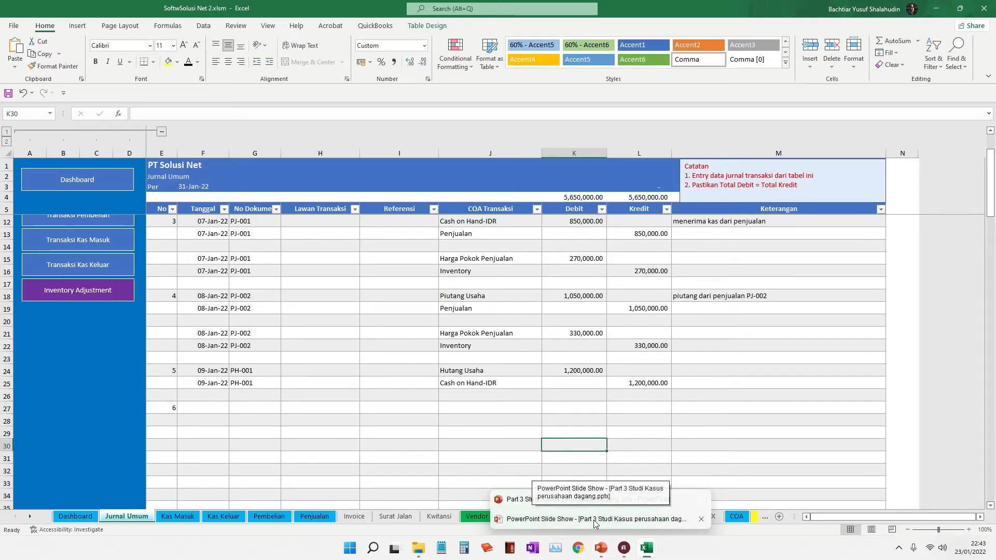
key("super+Tab")
left_click(511, 226)
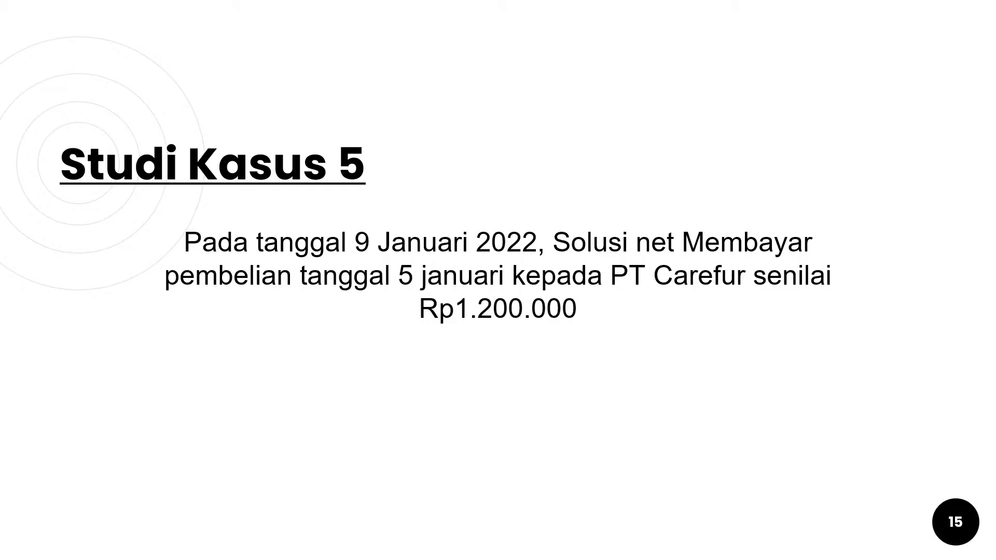
key("Right")
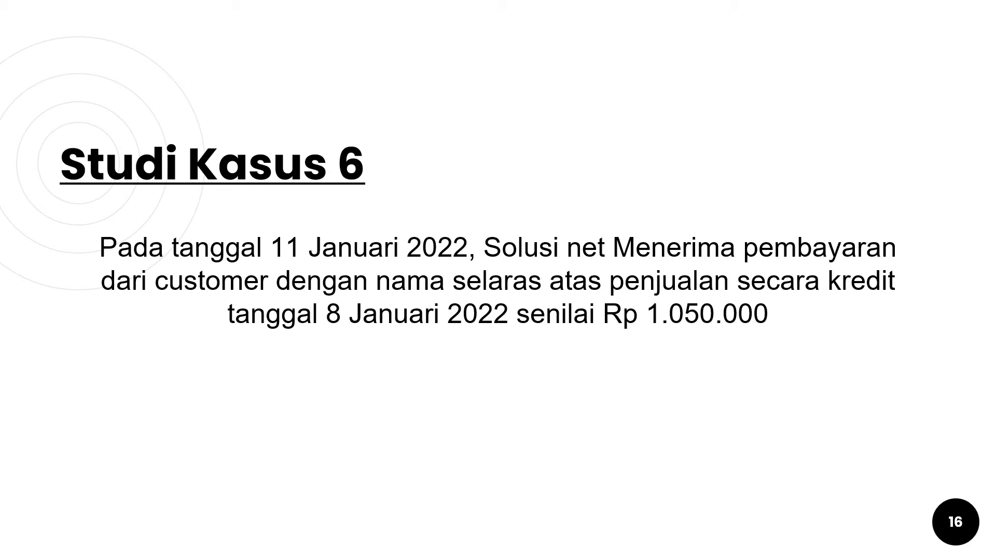
key("alt+Tab")
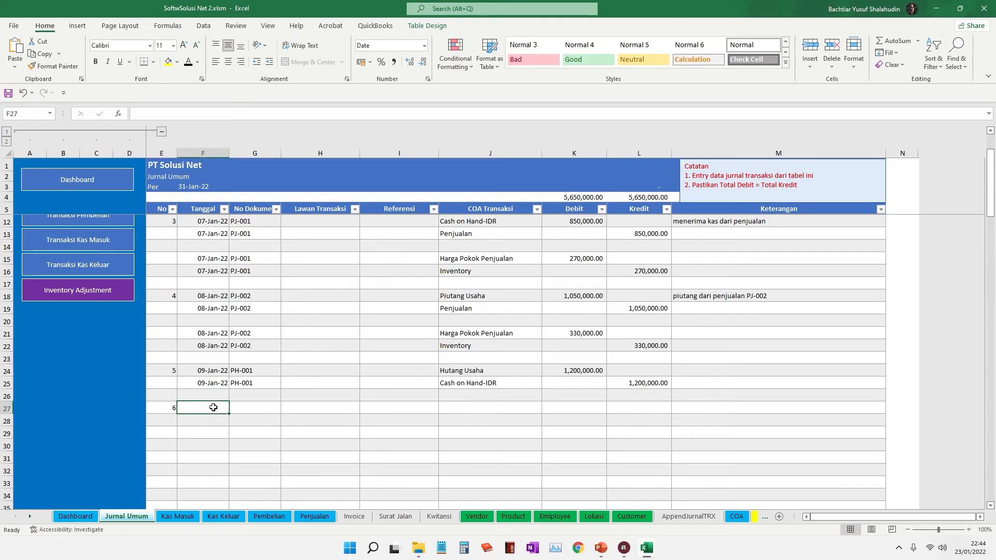
Step: Enter the date 11/01/22 in F27 and the document number PP-001 in G27 for transaction 6
type("11/01/22")
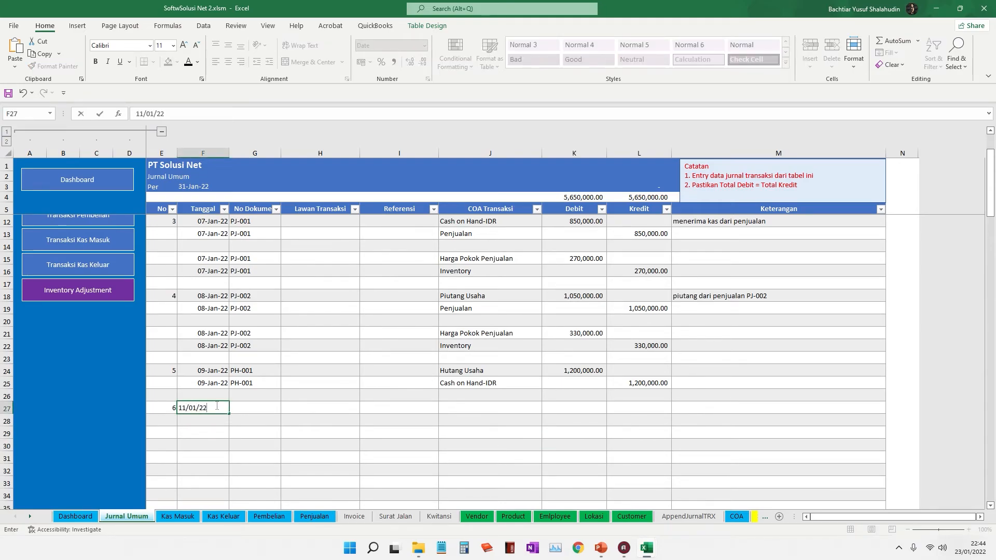
key("Tab")
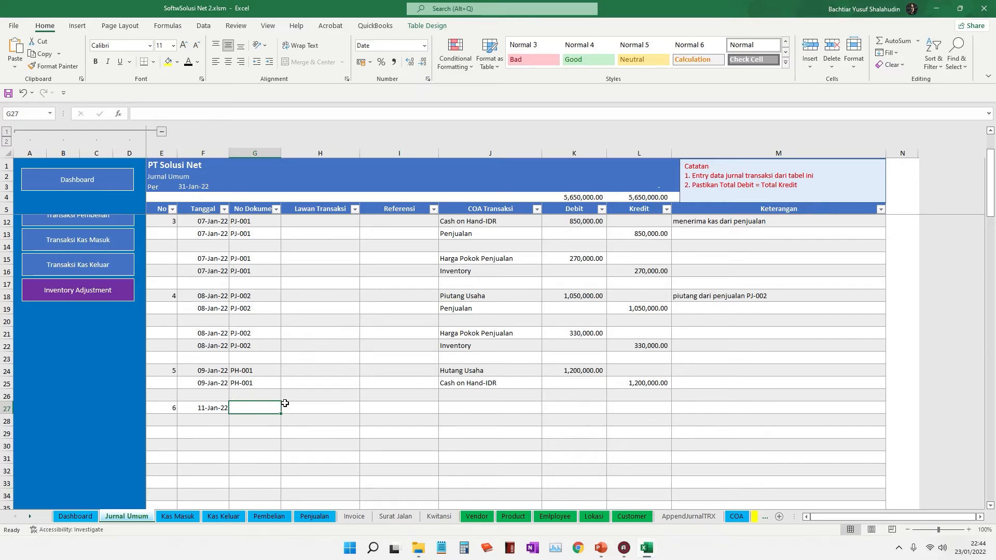
double_click(269, 410)
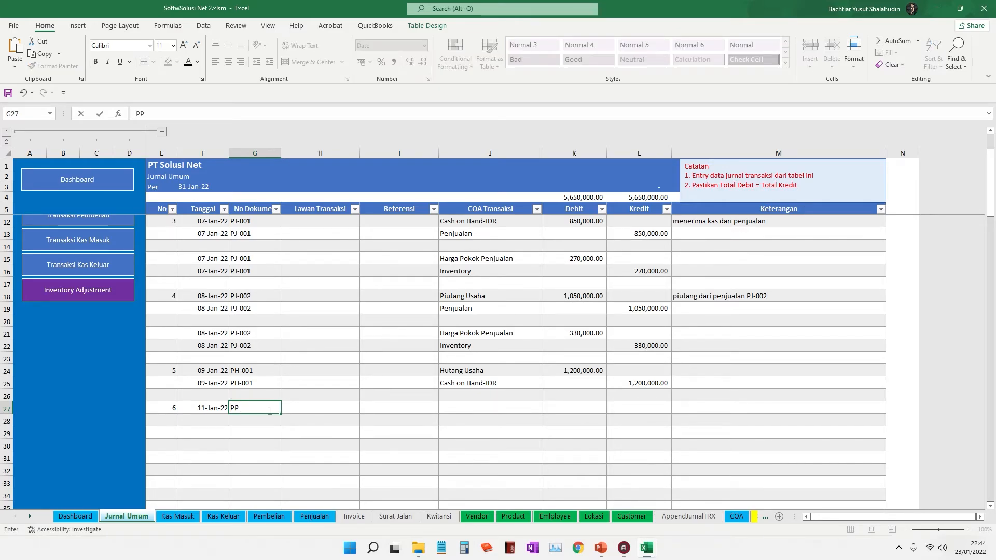
type("PP-00")
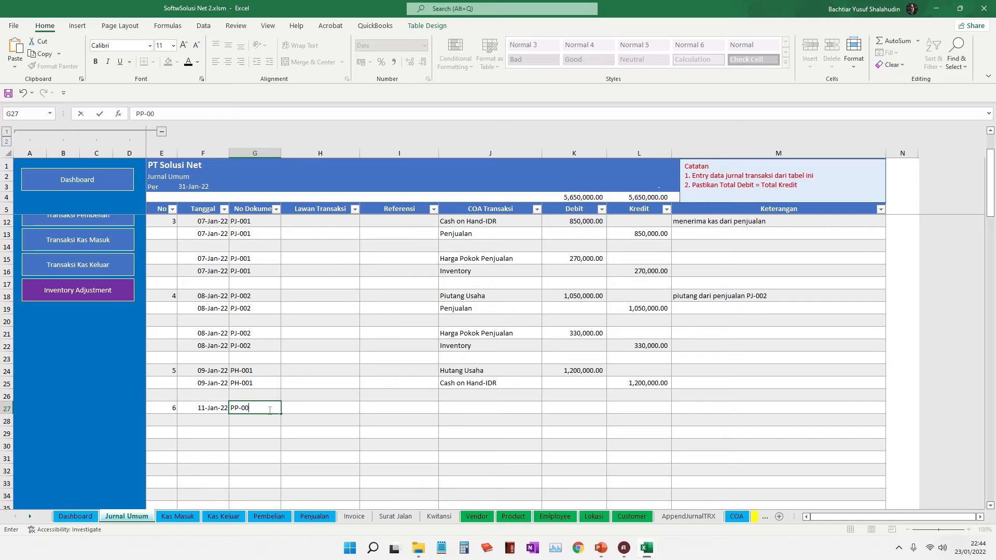
type("1")
key("Return")
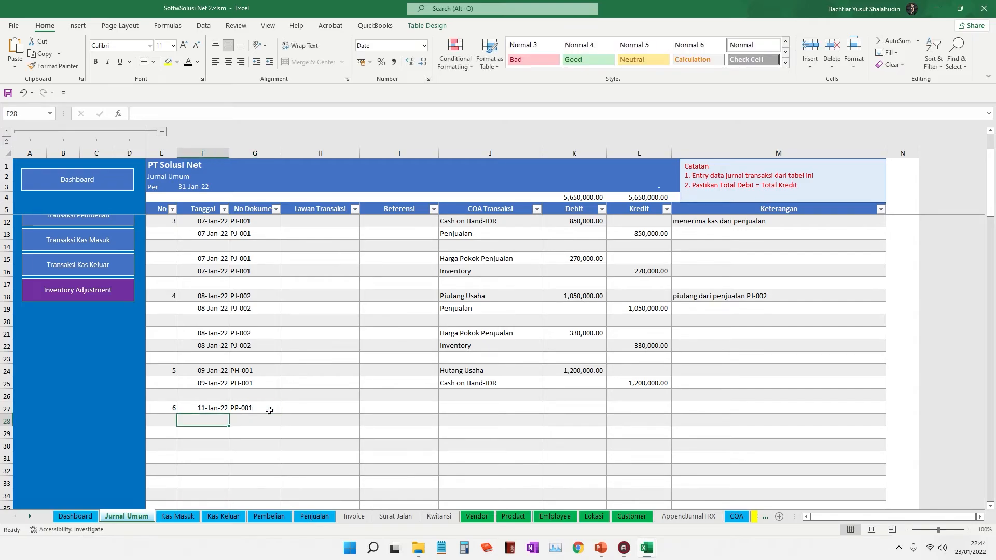
Step: Examine the Piutang Usaha and Penjualan lines of the 8 January credit sale recorded as transaction 4
left_click(495, 410)
scroll(392, 447, "up", 2)
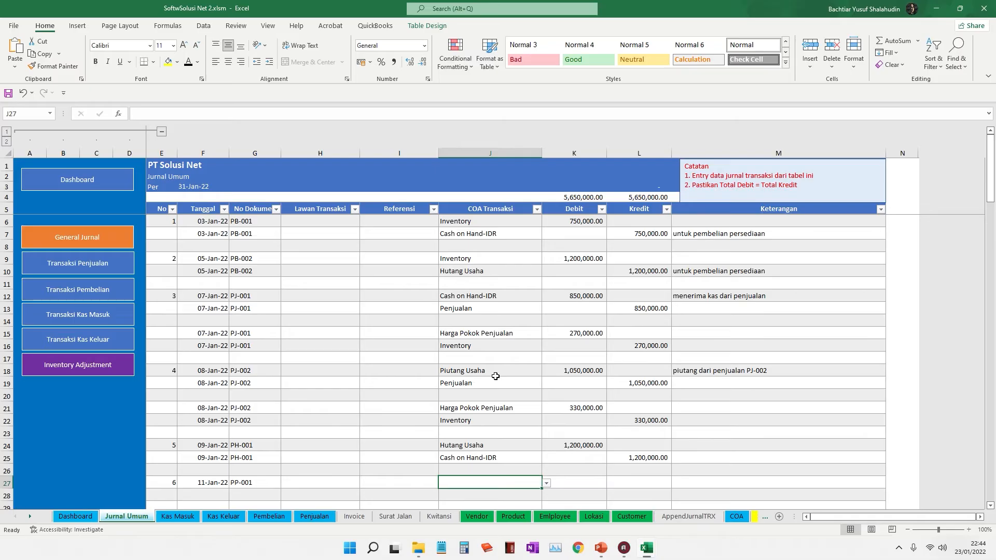
key("alt+Tab")
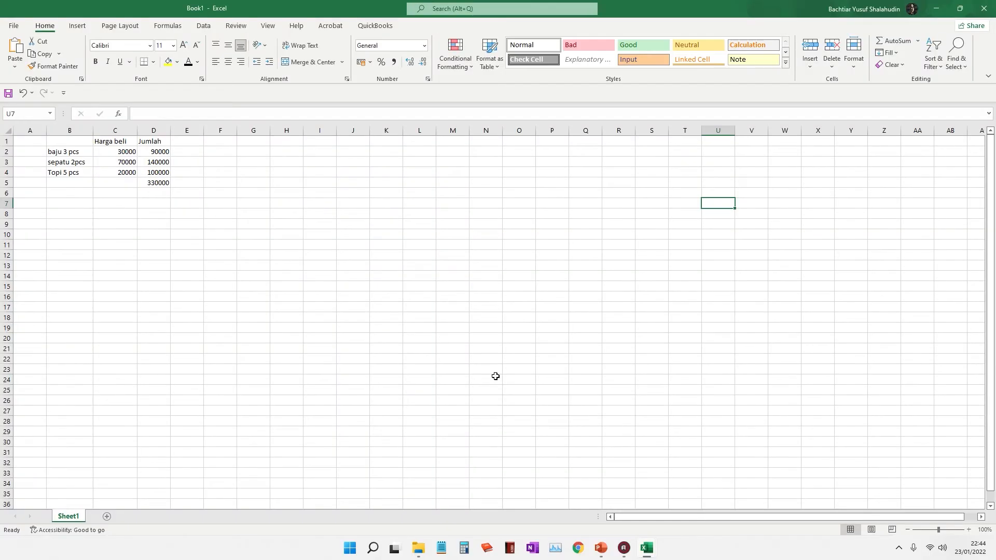
key("alt+Tab")
left_click(517, 218)
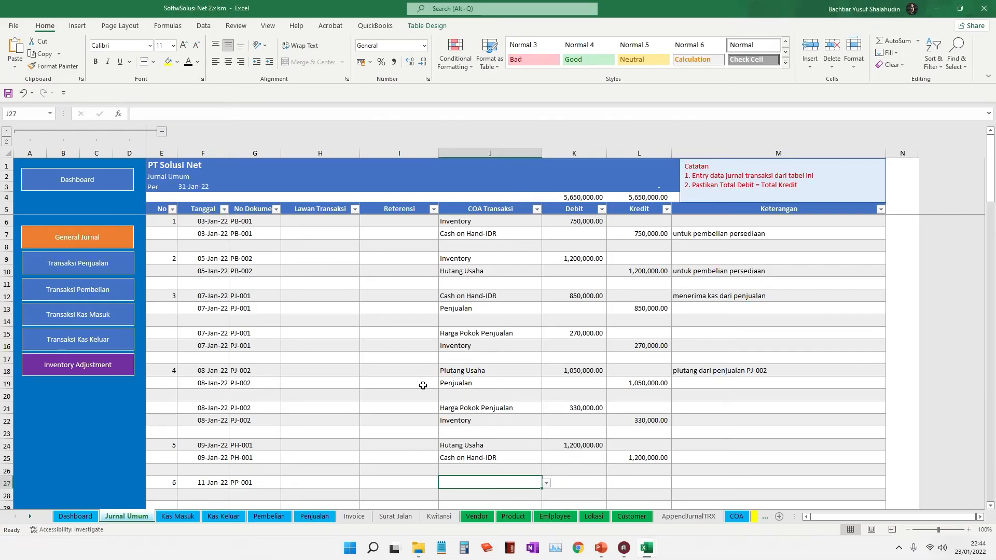
left_click(476, 383)
scroll(476, 383, "down", 1)
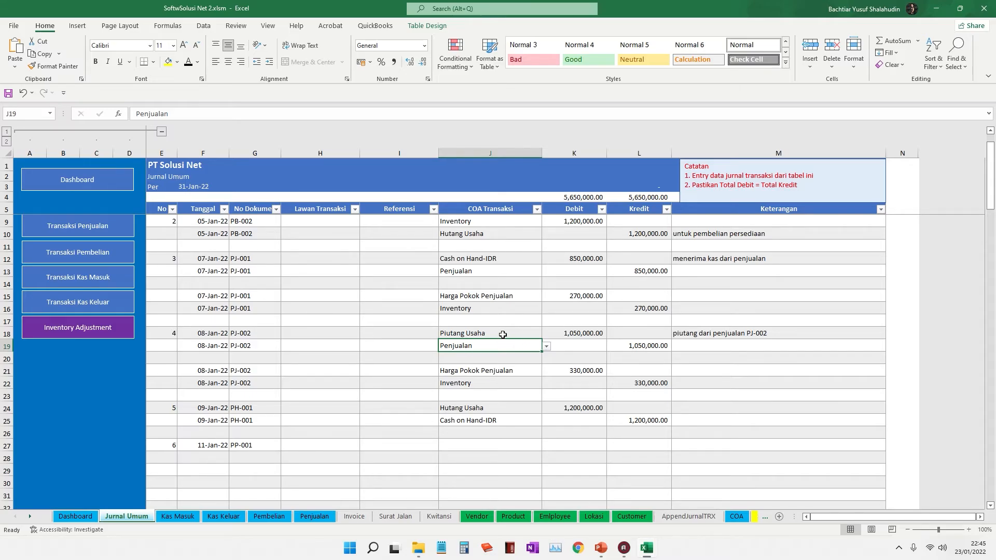
left_click(504, 334)
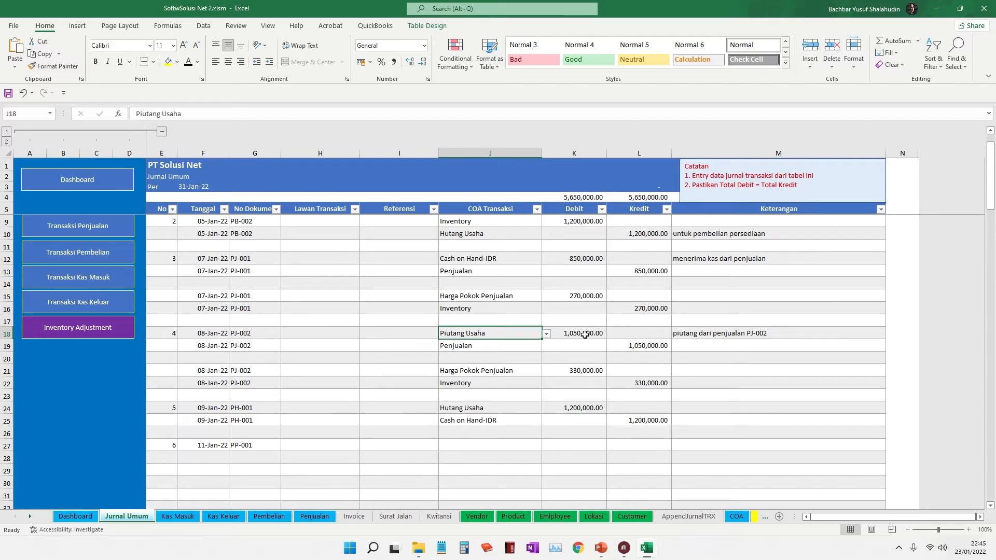
Step: Set the account in J27 to Cash on Hand-IDR and enter 1050000 as its debit in K27
left_click(472, 444)
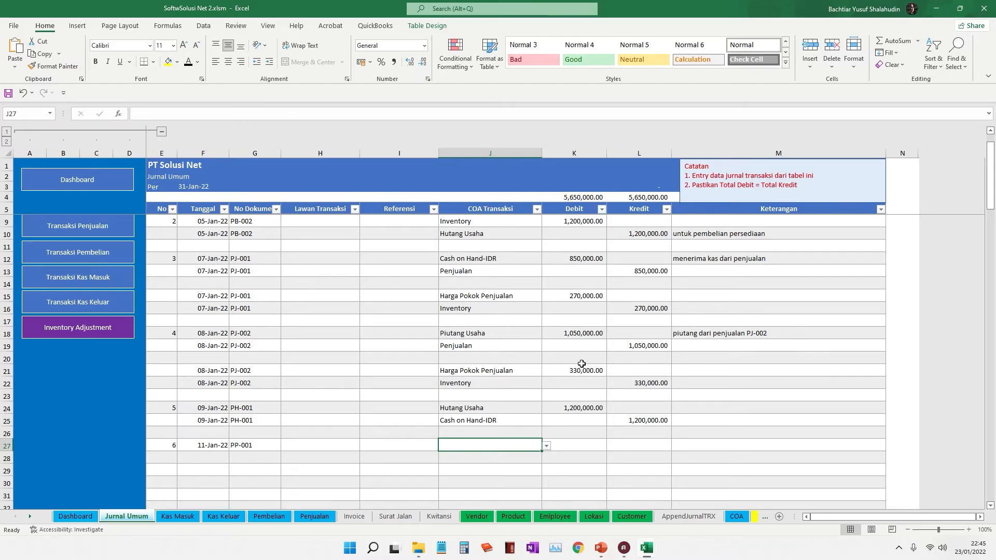
left_click(546, 447)
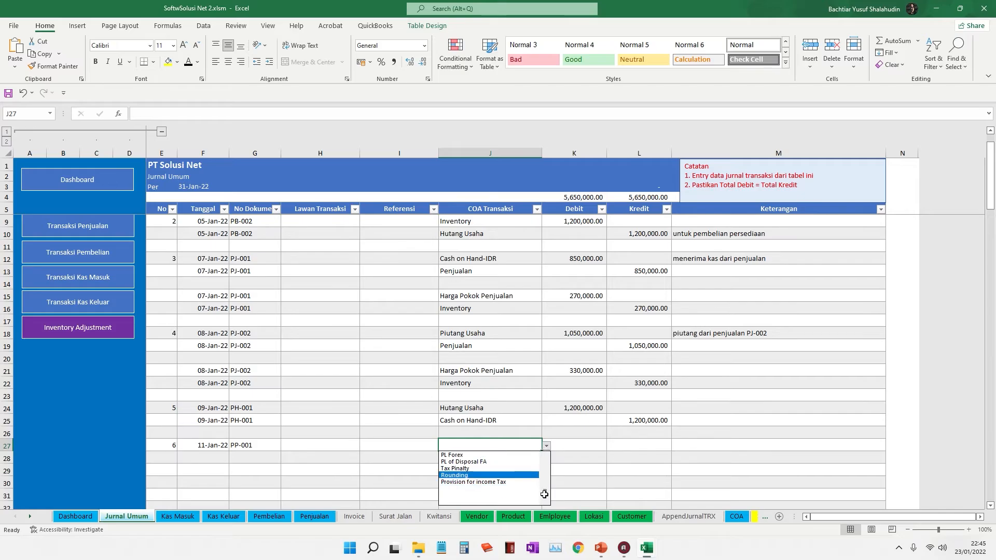
scroll(544, 490, "up", 5)
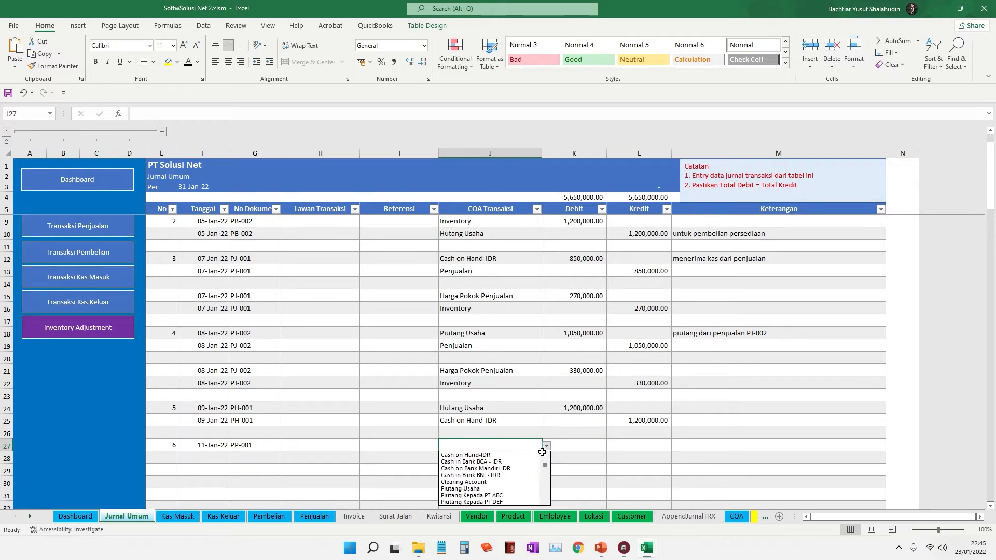
left_click(537, 455)
key("Tab")
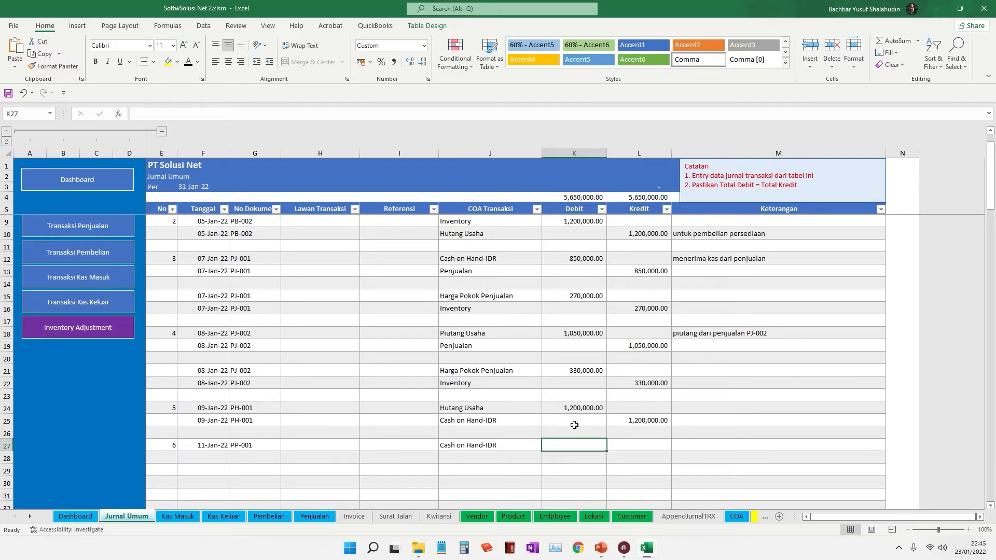
type("1,050,000")
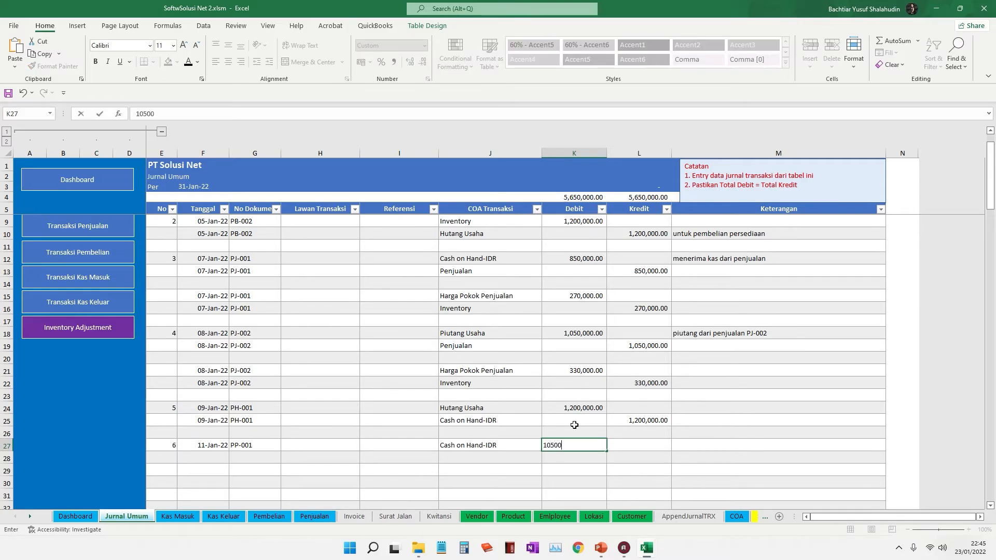
key("Return")
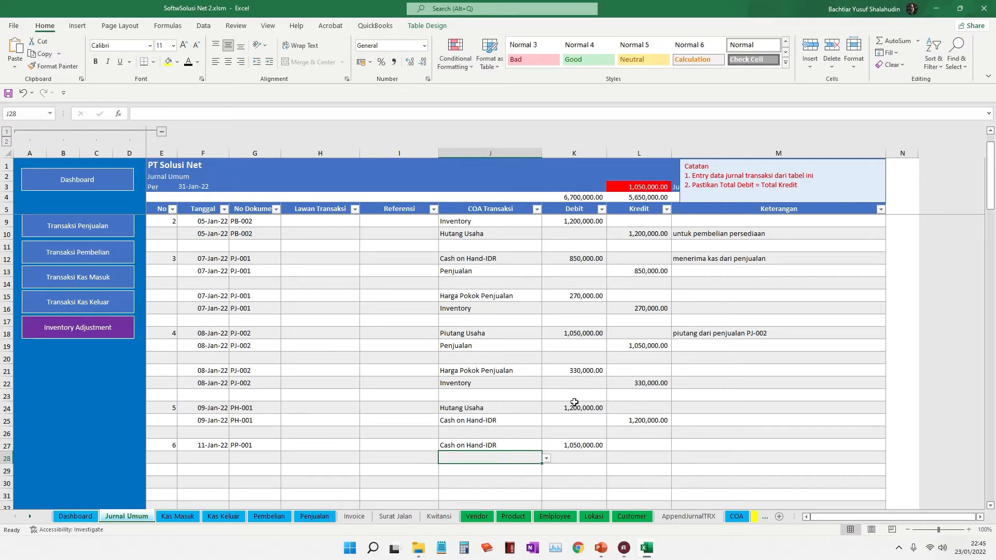
Step: Copy the date 11-Jan-22 and document number PP-001 from row 27 into F28 and G28
double_click(203, 446)
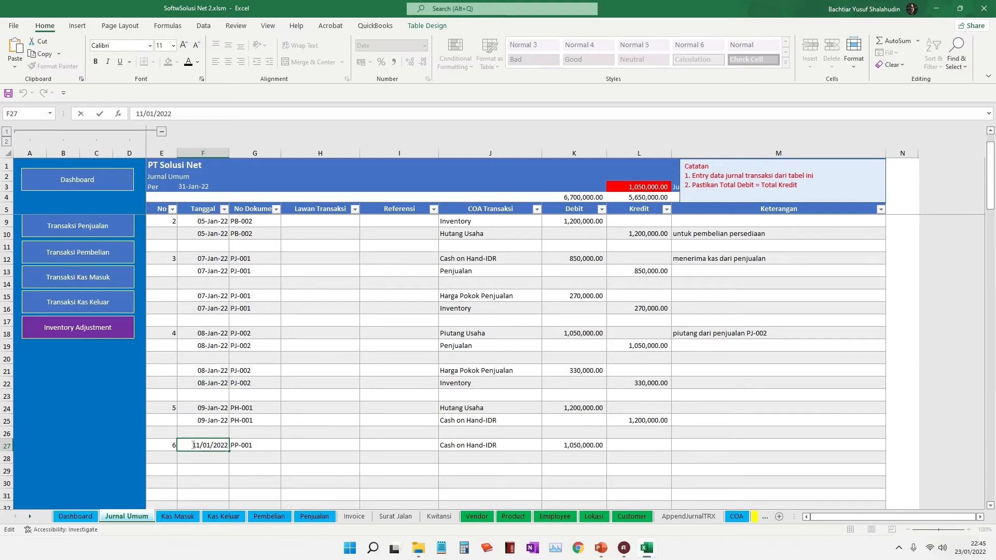
double_click(192, 445)
left_click(202, 457)
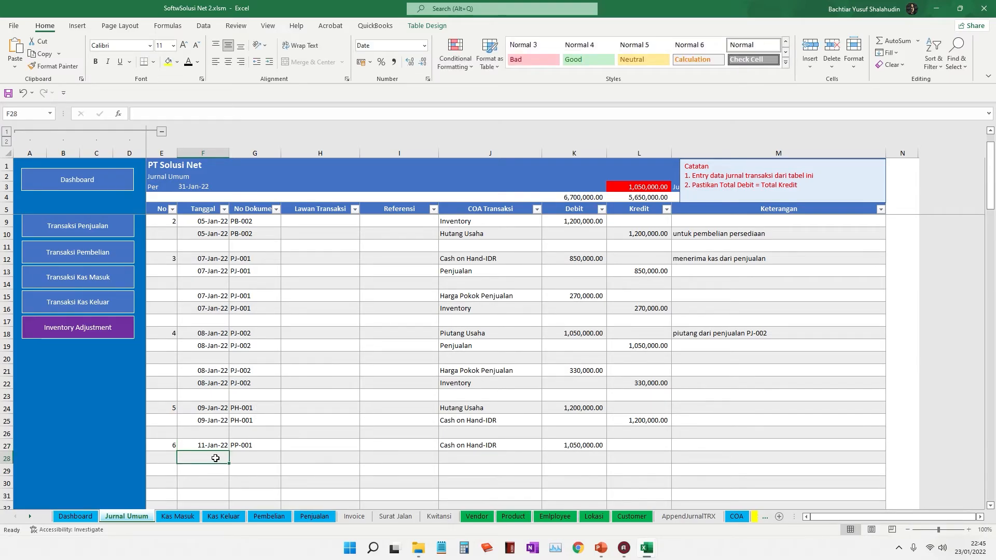
key("ctrl+d")
double_click(257, 445)
double_click(243, 445)
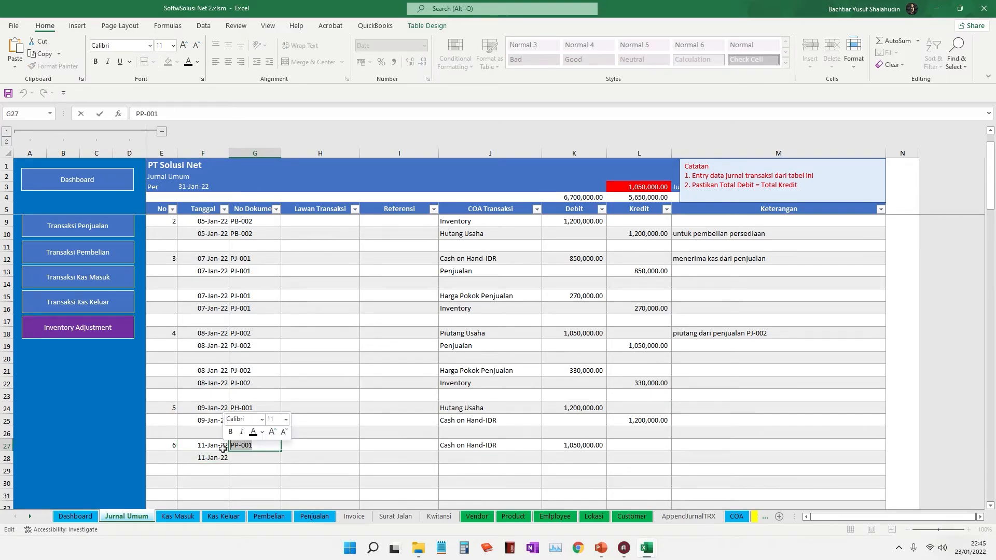
left_click(262, 457)
key("ctrl+d")
Step: Set the account in J28 to Piutang Usaha and enter 1050000 as its credit in L28
left_click(504, 458)
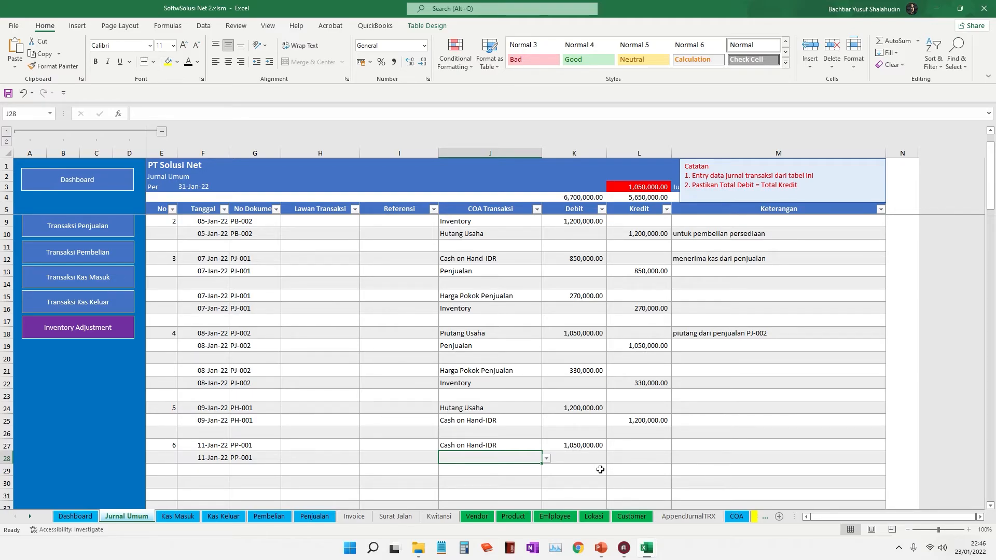
left_click(546, 459)
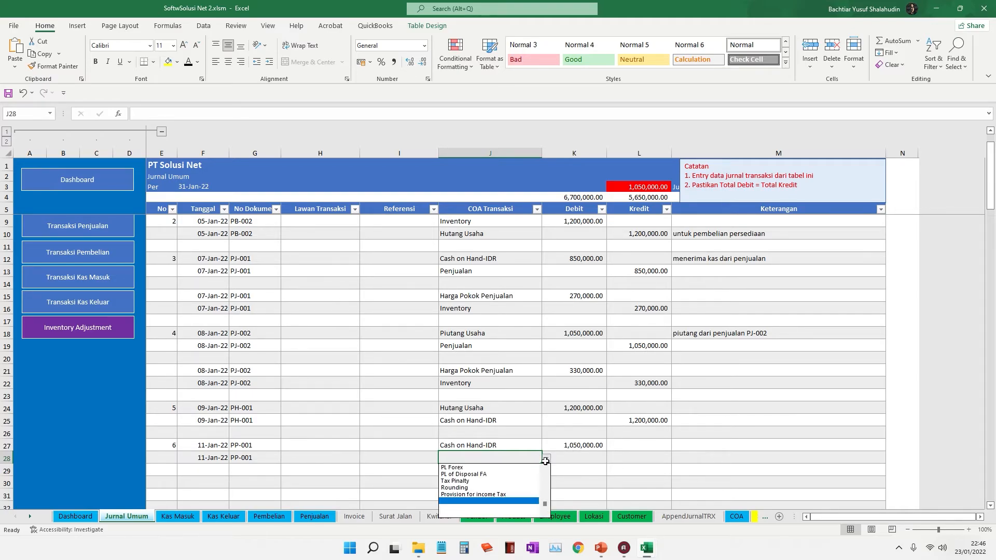
left_click_drag(544, 505, 548, 478)
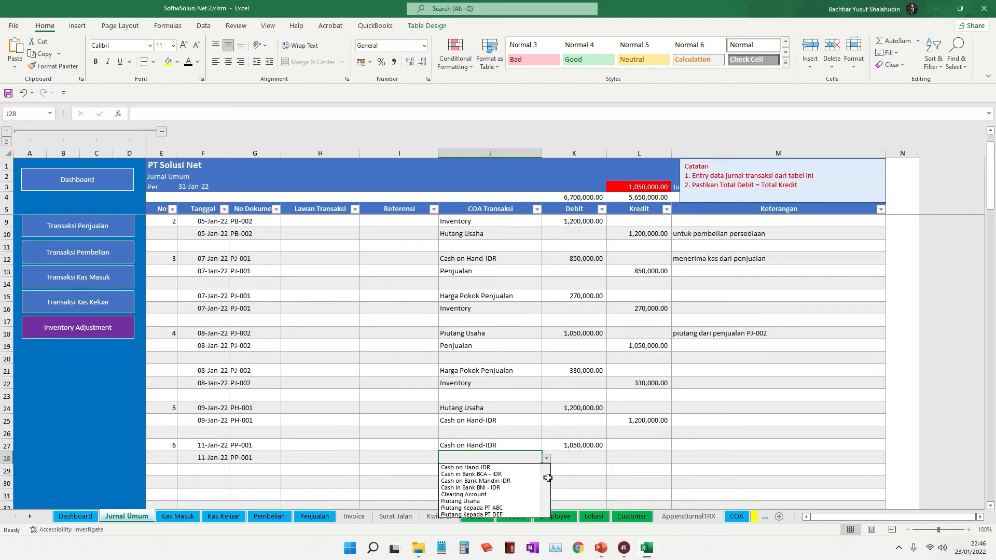
left_click(512, 501)
key("Tab")
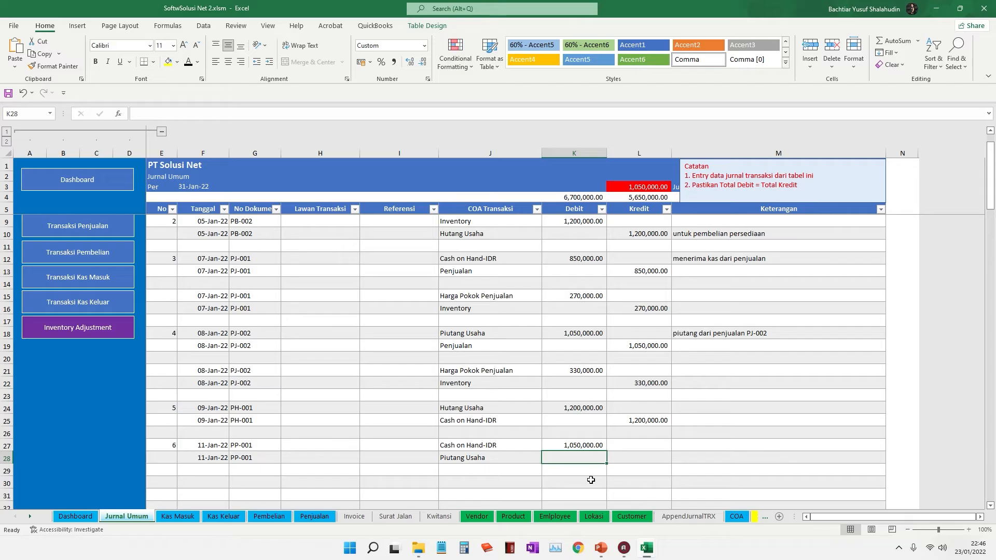
key("Tab")
type("1050")
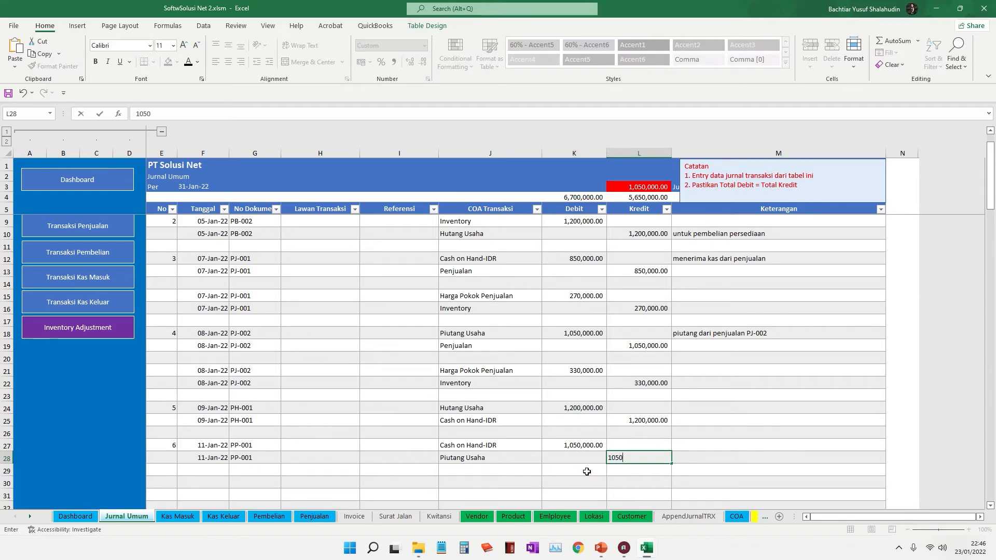
key("Return")
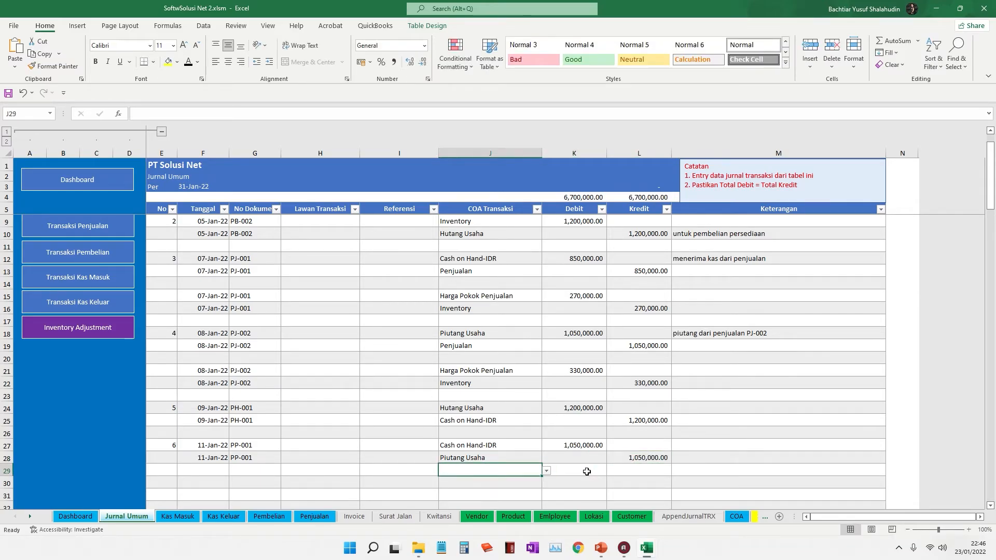
Step: Display the Cash on Hand-IDR ledger on the Buku Besar sheet
scroll(442, 389, "down", 2)
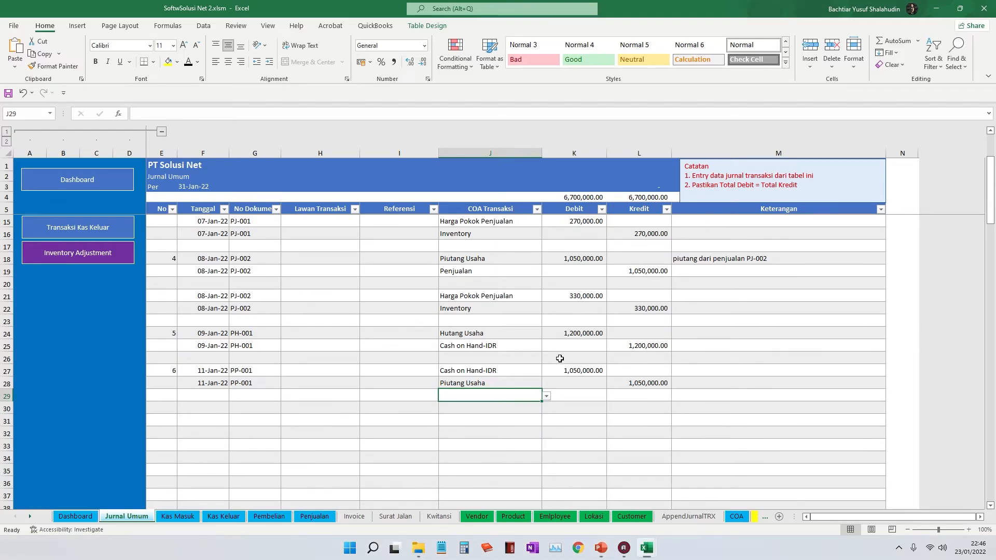
scroll(560, 358, "up", 3)
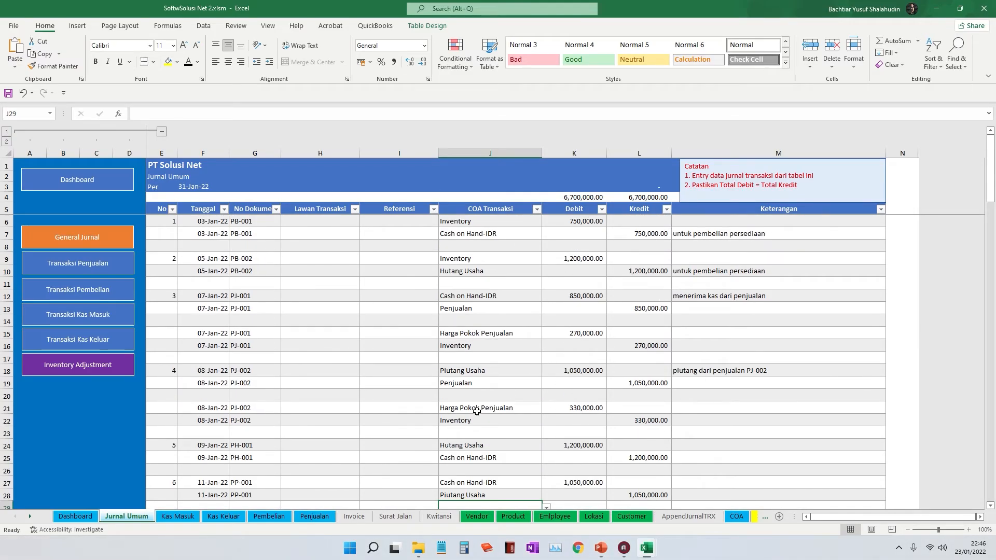
left_click(33, 520)
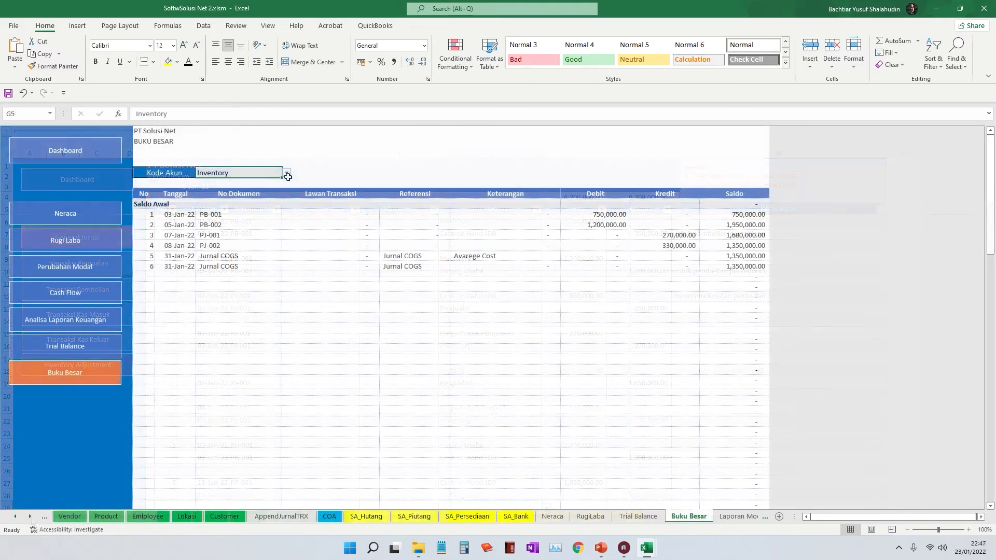
left_click(278, 174)
left_click(286, 172)
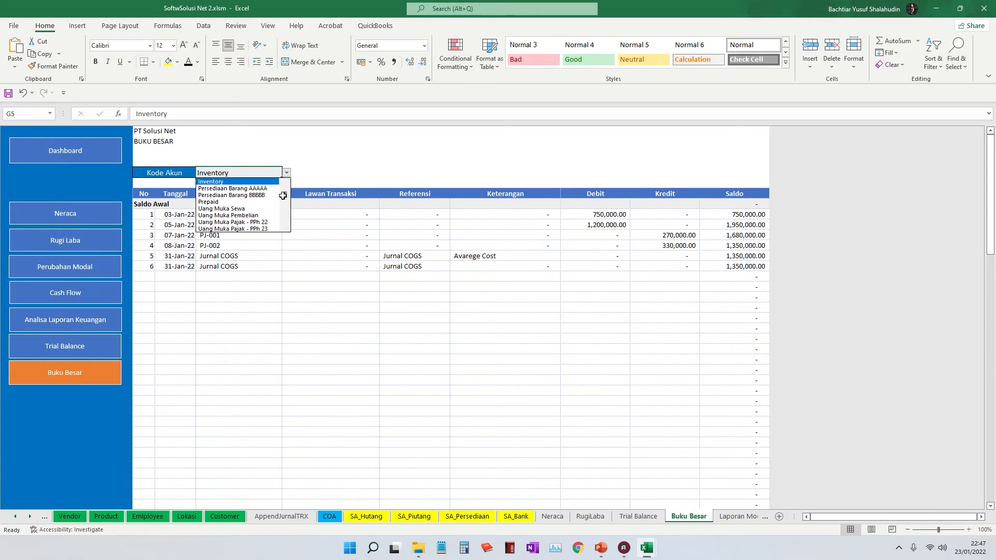
scroll(285, 194, "up", 3)
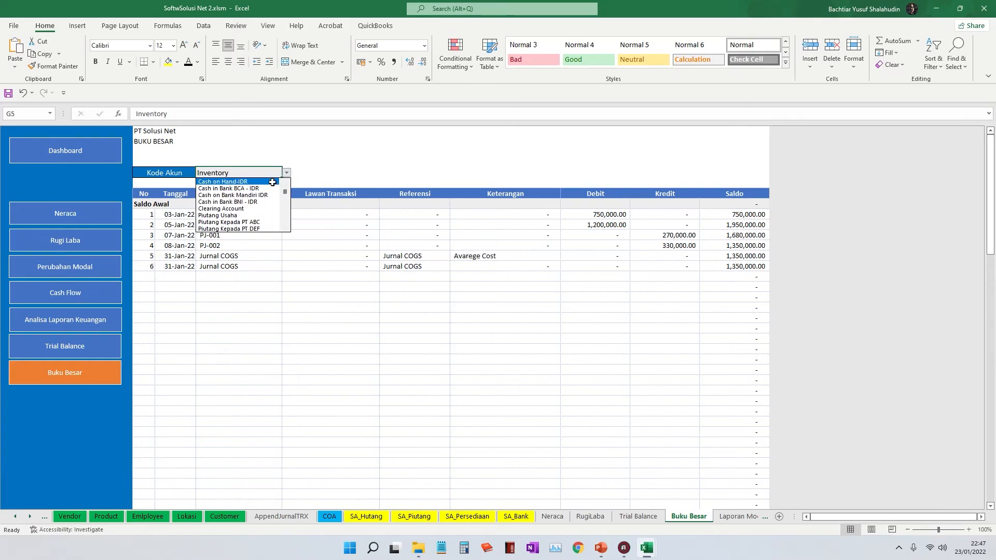
left_click(267, 181)
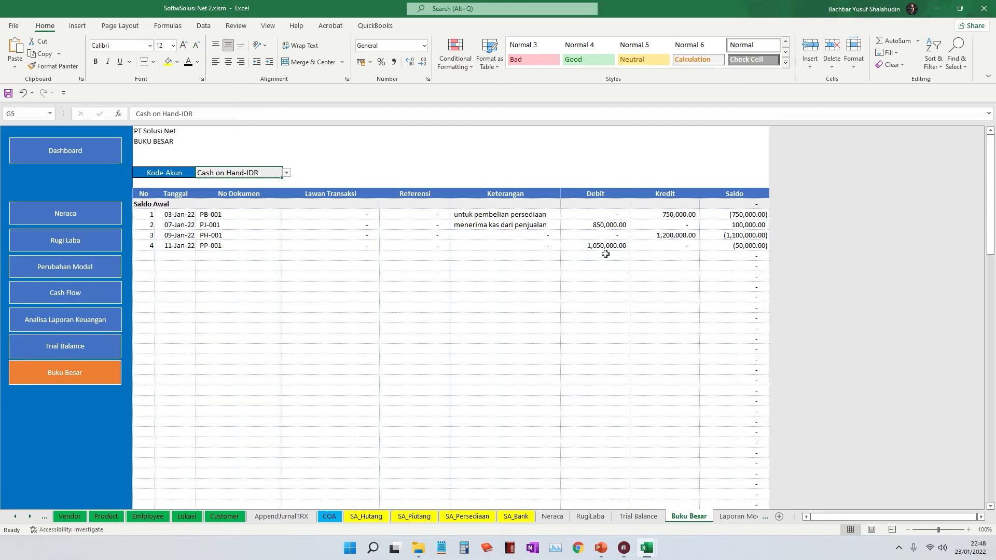
Step: Examine how the debits and credits of each Cash on Hand-IDR entry, from PB-001 to PP-001, affect the running balance
left_click(749, 215)
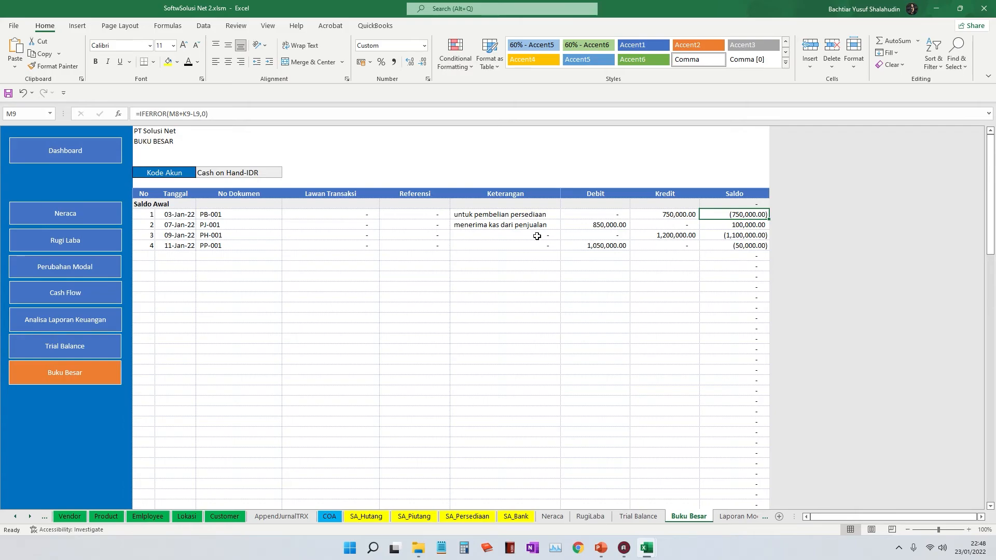
left_click(739, 224)
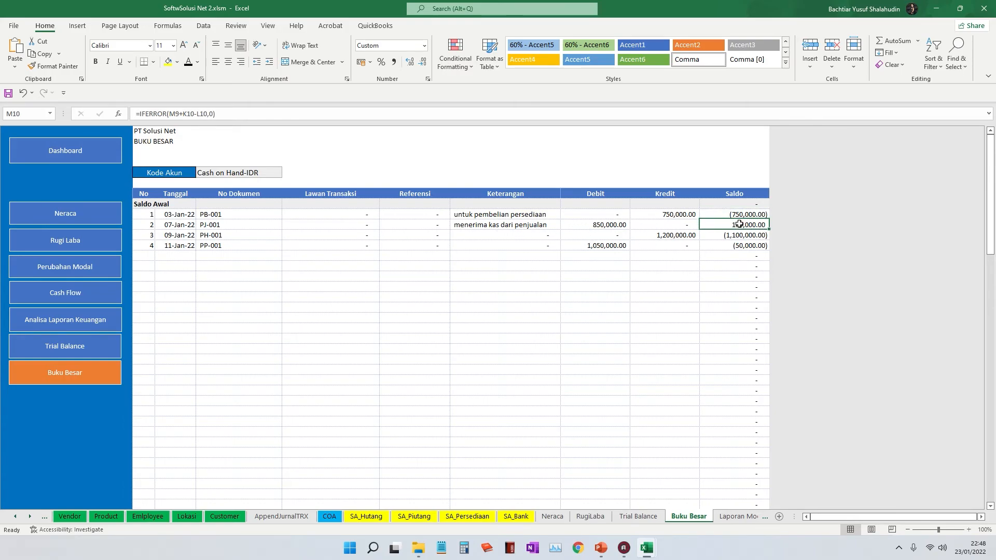
left_click(618, 226)
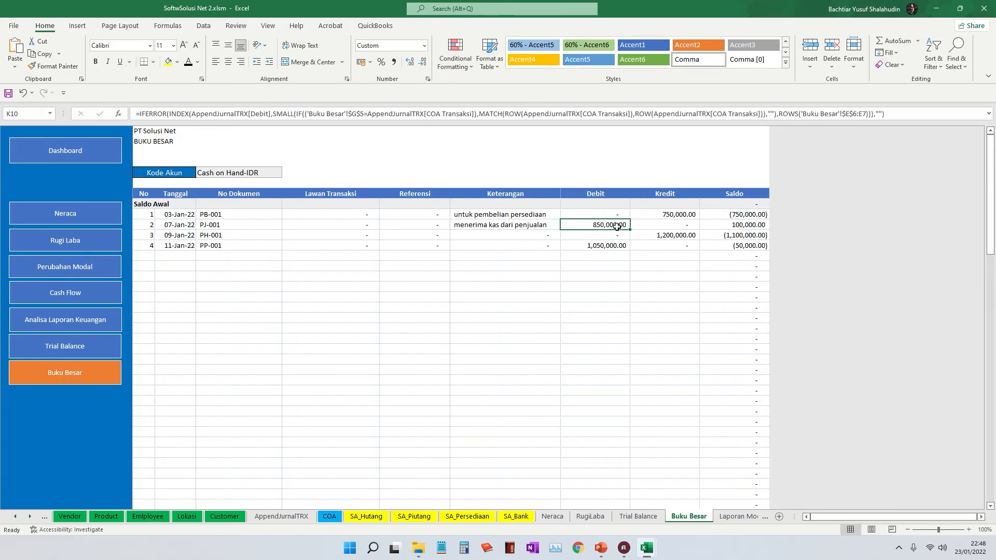
left_click(747, 228)
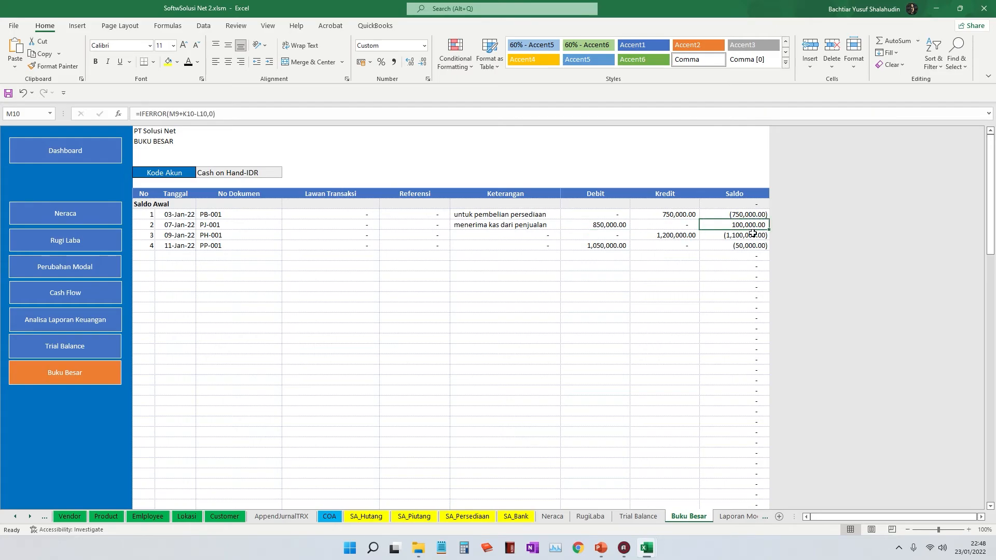
left_click(687, 237)
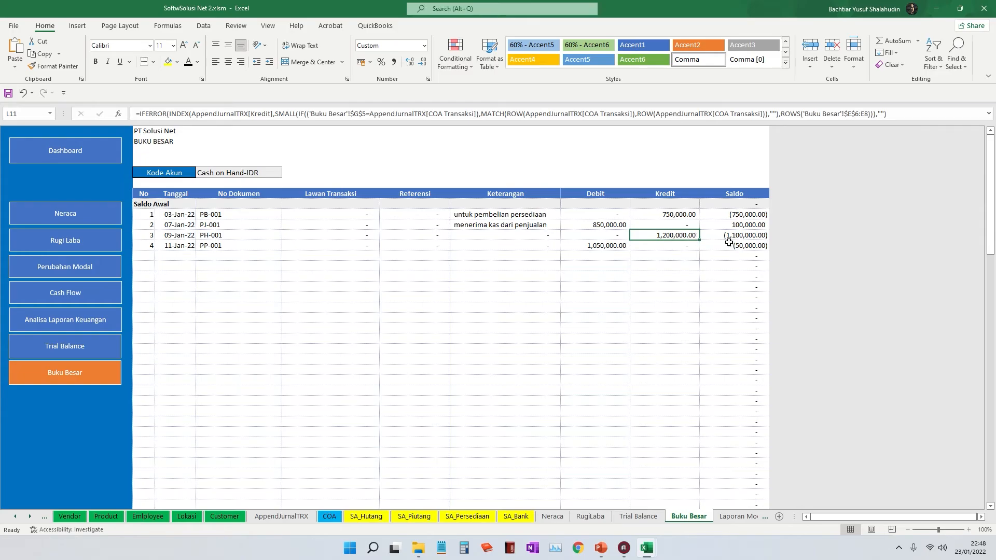
left_click(758, 236)
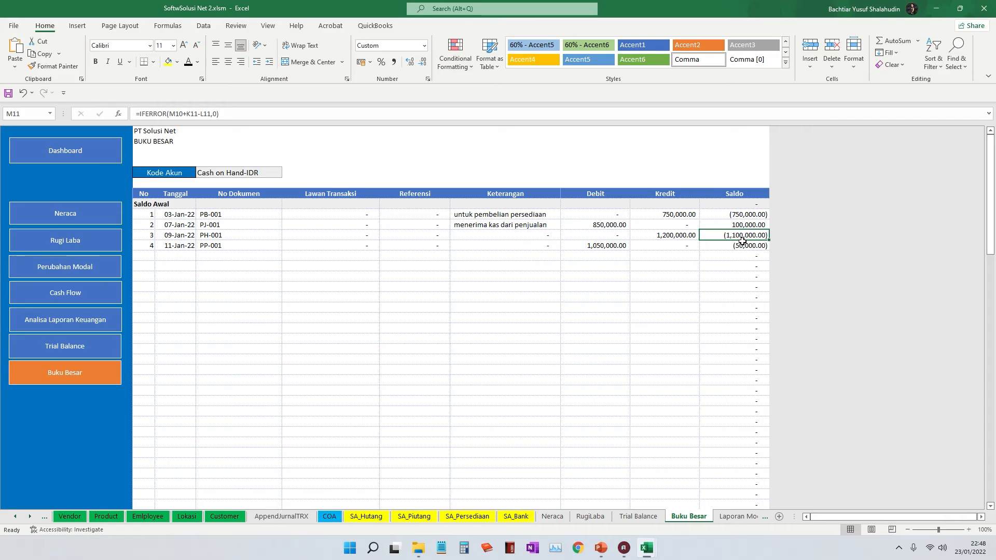
left_click(624, 247)
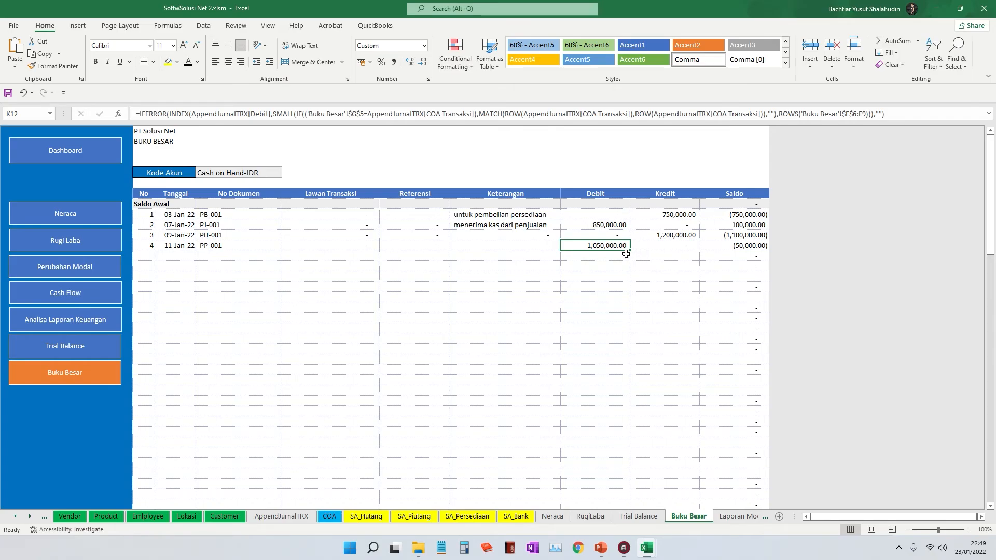
left_click(738, 246)
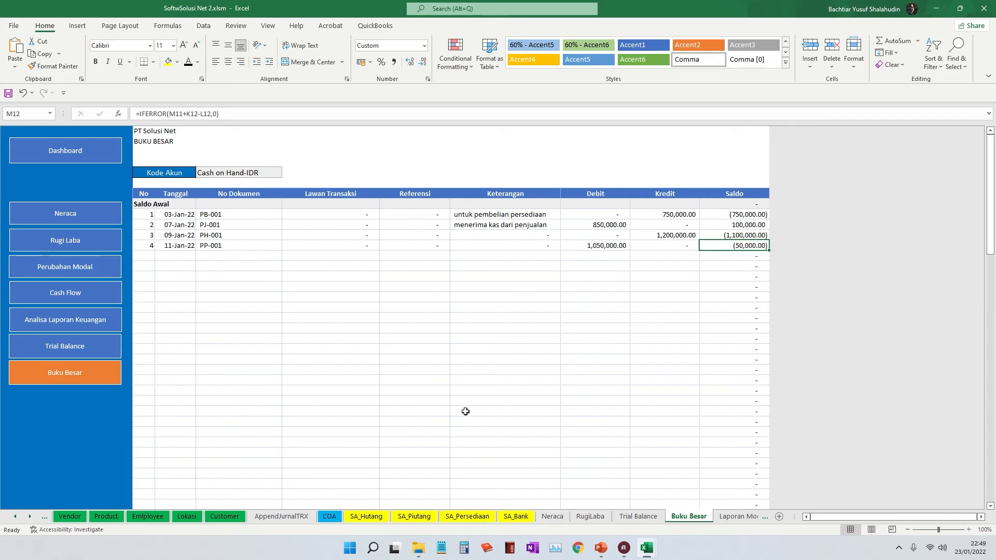
Step: Switch the Buku Besar ledger to the Piutang Usaha account
left_click(265, 173)
left_click(286, 173)
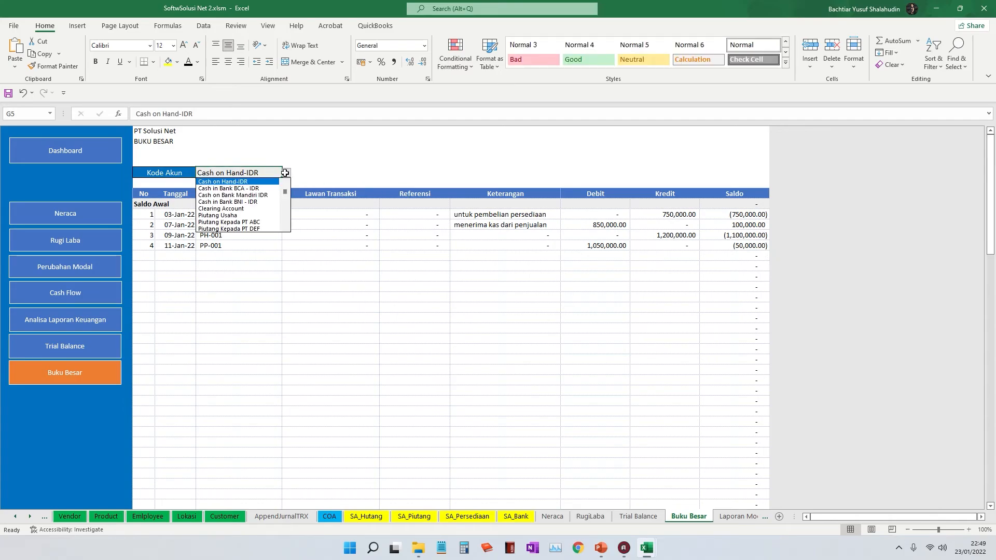
left_click(253, 214)
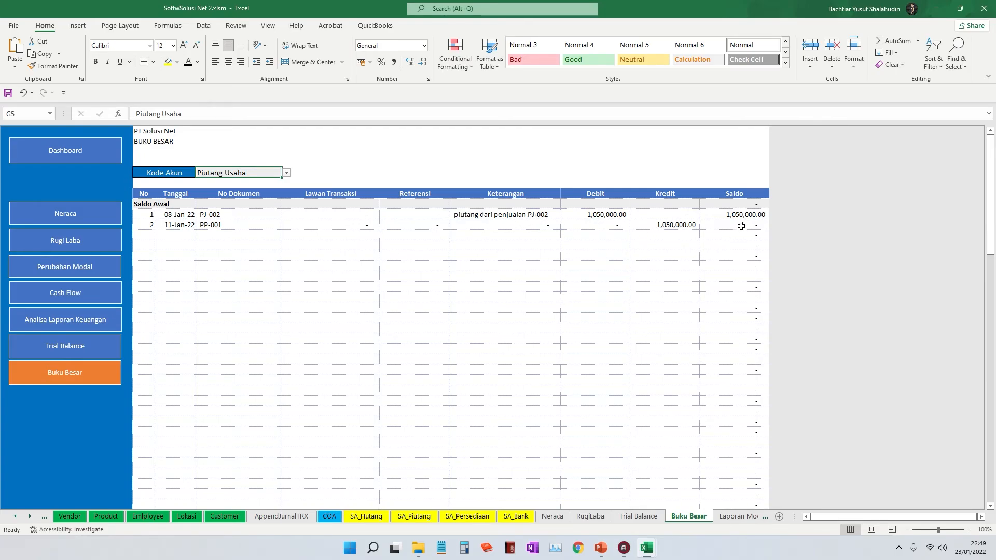
Step: Switch the Buku Besar ledger to Inventory and check the balance after the PJ-002 entry
left_click(286, 173)
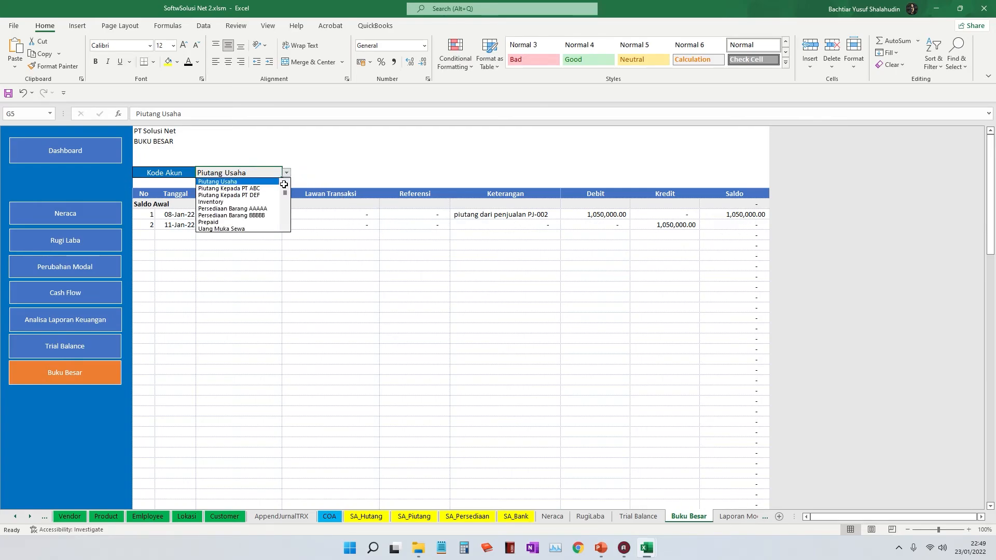
left_click(218, 201)
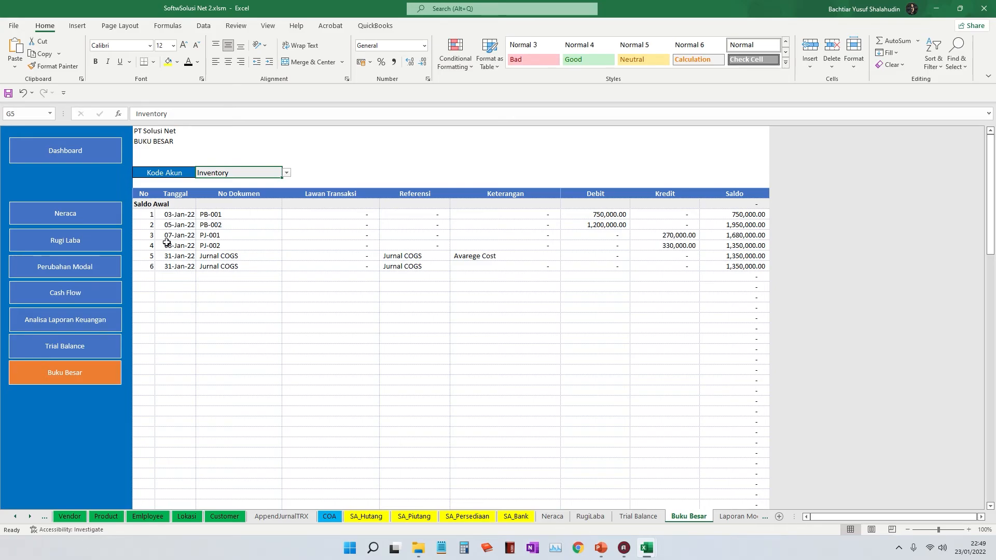
left_click(751, 244)
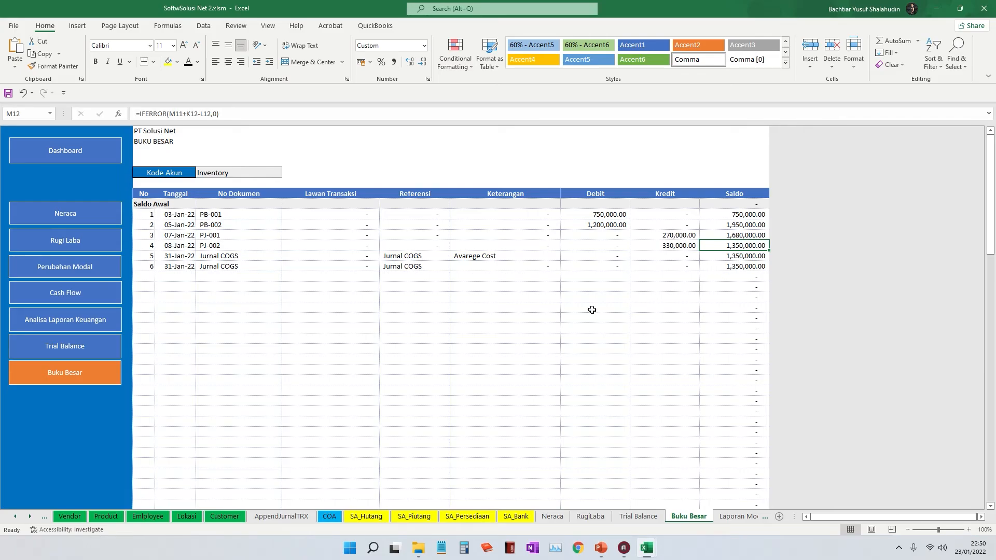
left_click(274, 173)
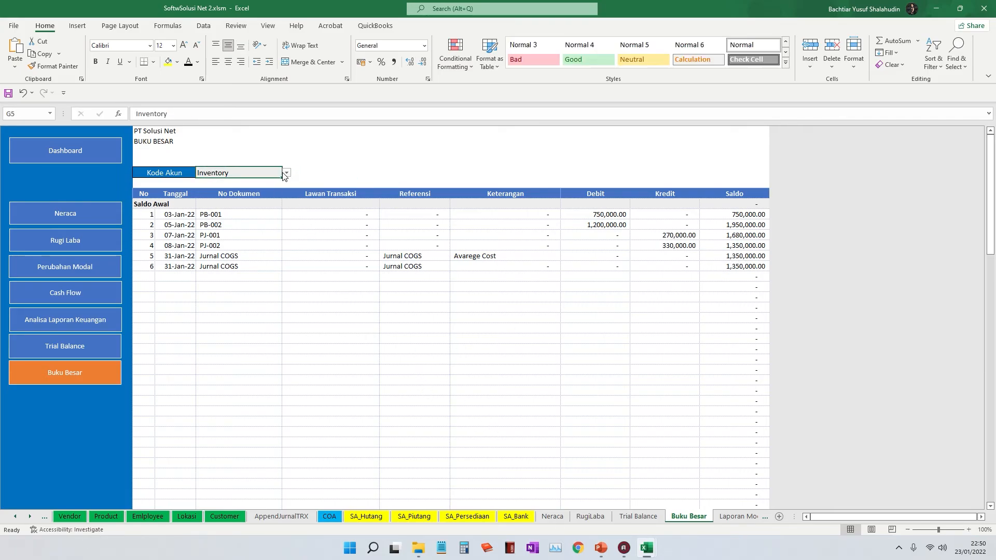
left_click(287, 172)
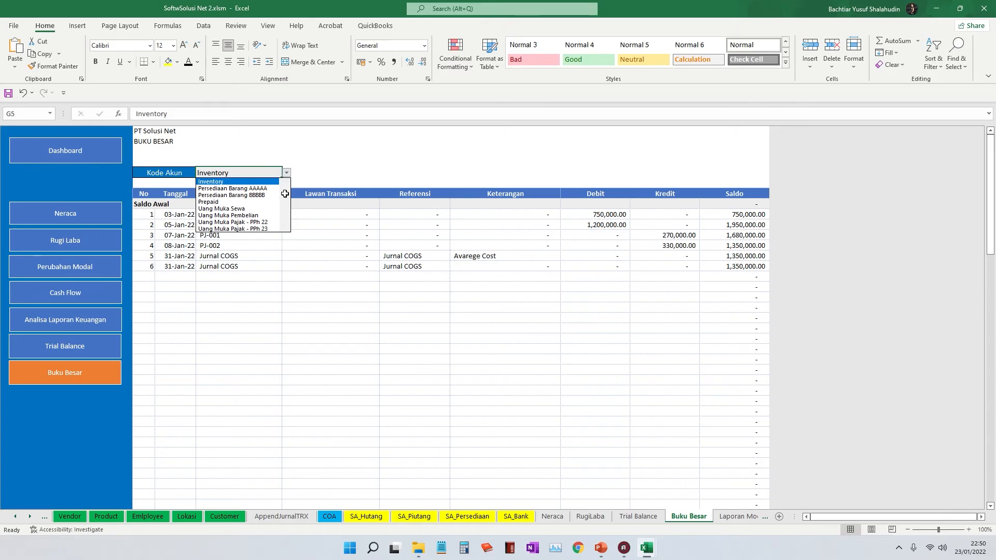
scroll(284, 194, "down", 8)
scroll(311, 229, "up", 8)
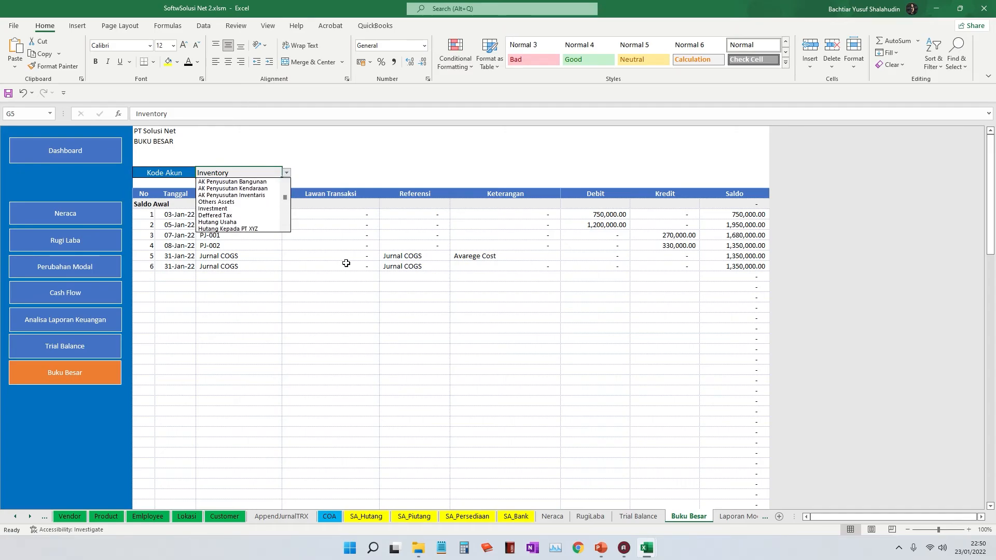
key("Escape")
Step: Return to the Jurnal Umum sheet to review the recorded journal entries
left_click(15, 516)
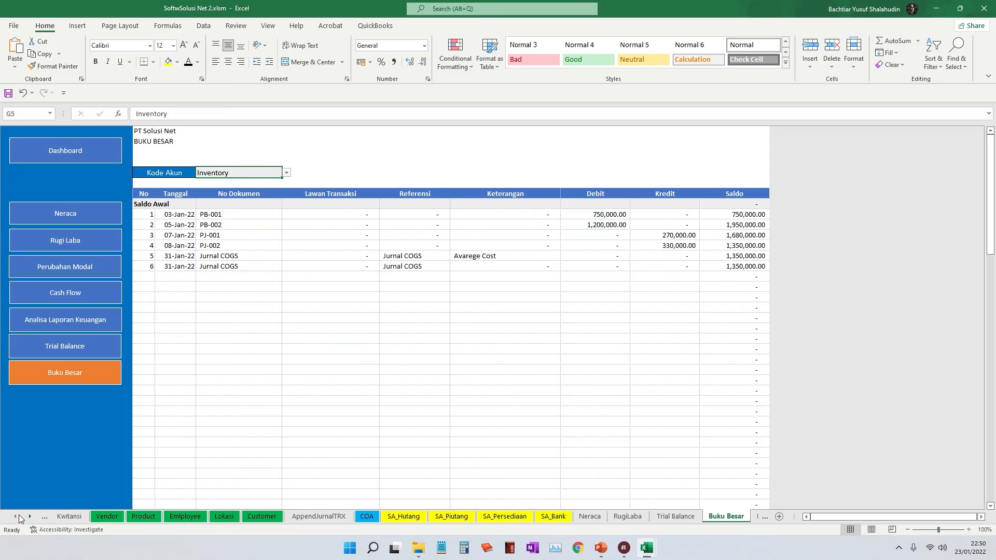
left_click(15, 516)
left_click(15, 516)
left_click(15, 516)
left_click(15, 516)
left_click(15, 516)
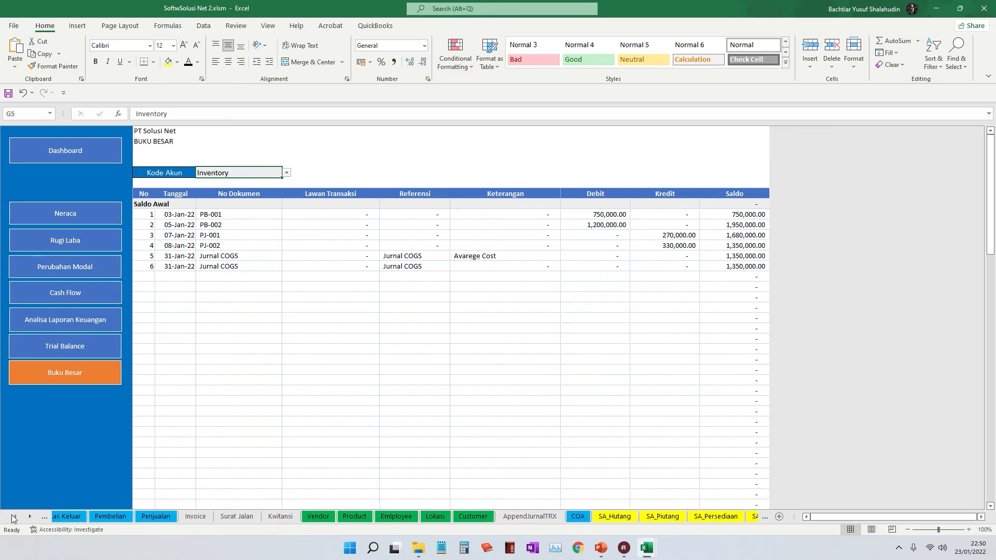
left_click(16, 516)
left_click(15, 516)
left_click(15, 516)
left_click(126, 516)
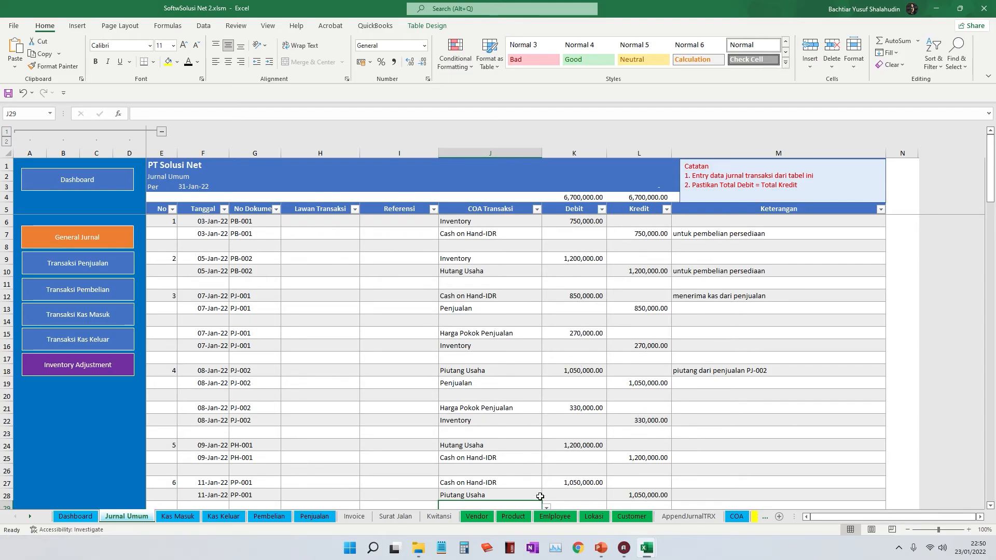
Step: Open the Trial Balance sheet and review the movements and closing balances down to the last account
left_click(30, 516)
left_click(30, 516)
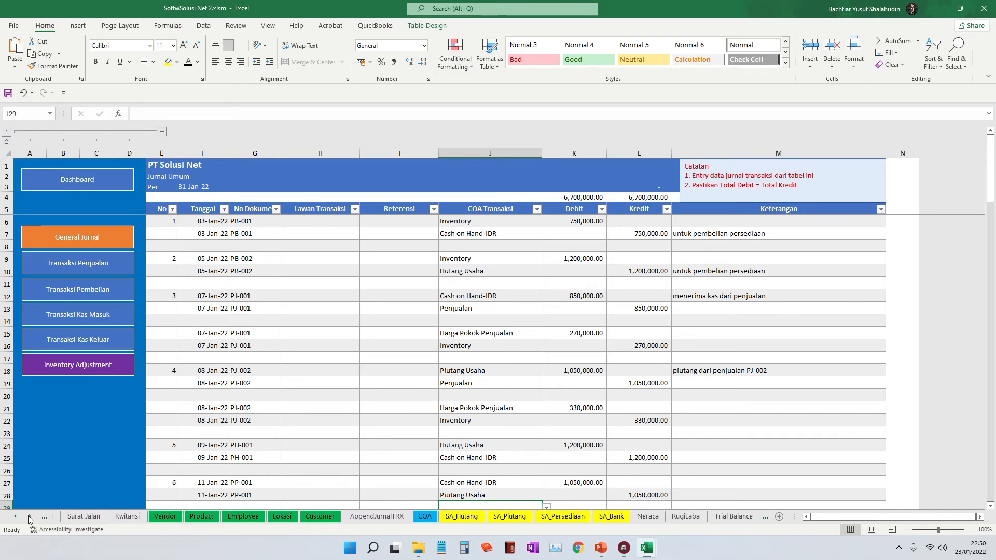
left_click(725, 516)
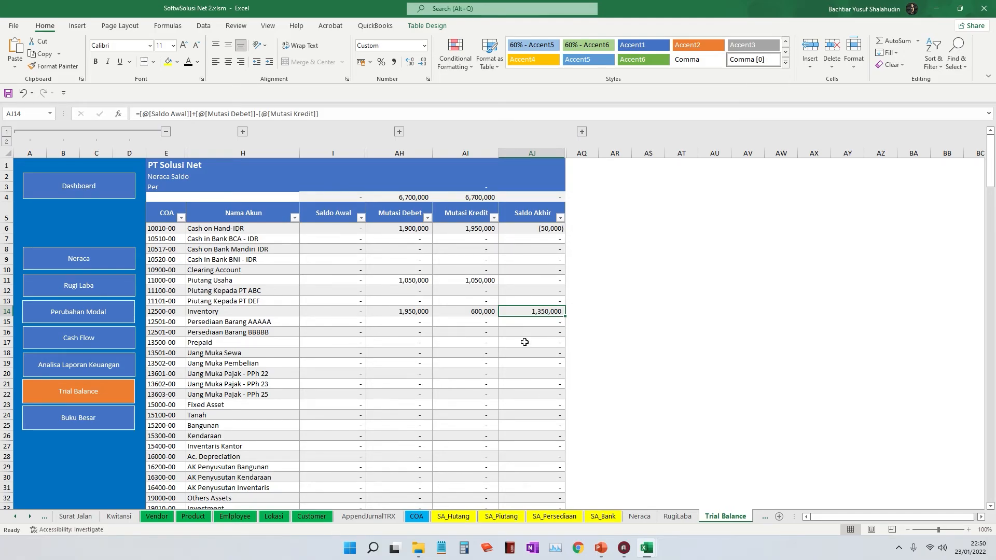
scroll(525, 342, "down", 18)
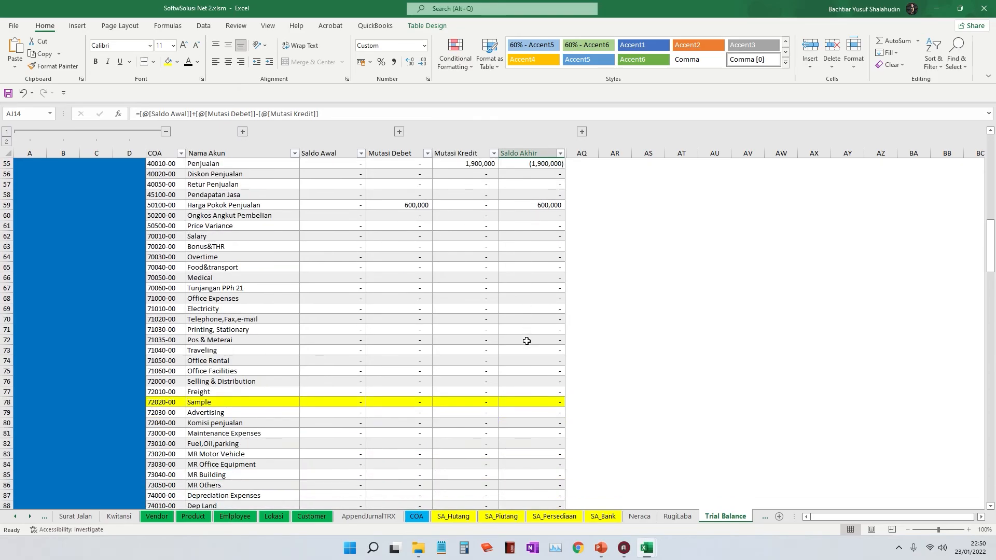
scroll(527, 341, "down", 10)
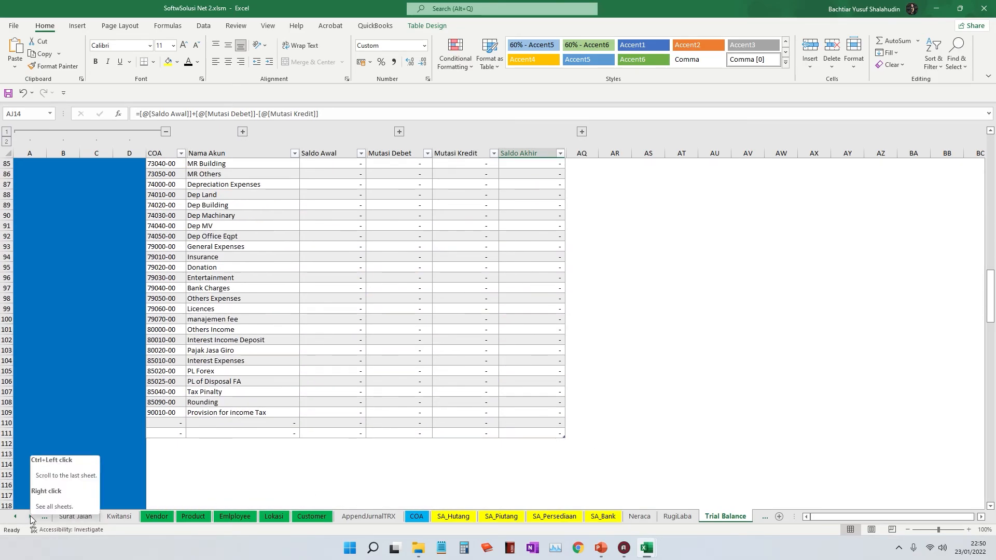
Step: Open the Neraca sheet and widen the collapsed month columns until January through December are readable
left_click(31, 517)
left_click(592, 516)
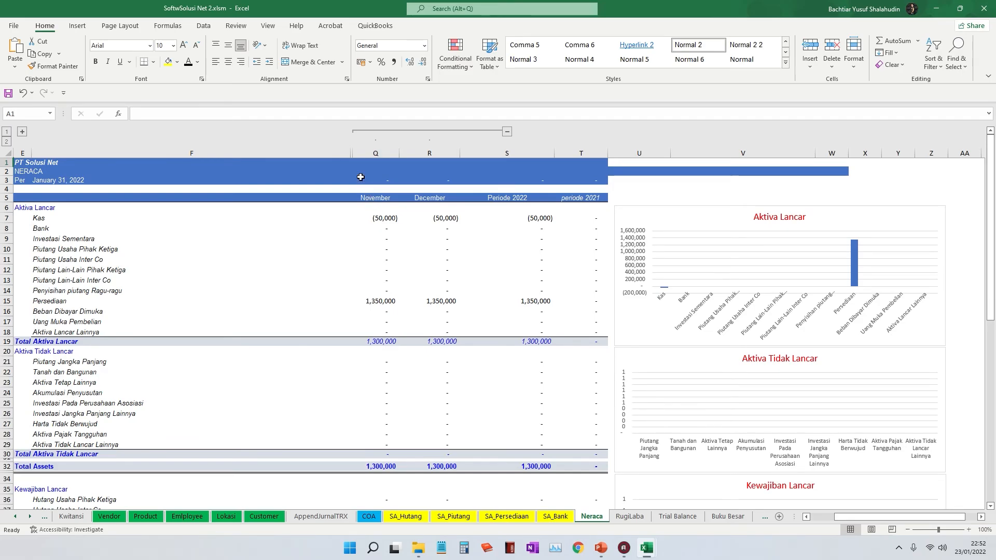
left_click_drag(353, 155, 474, 155)
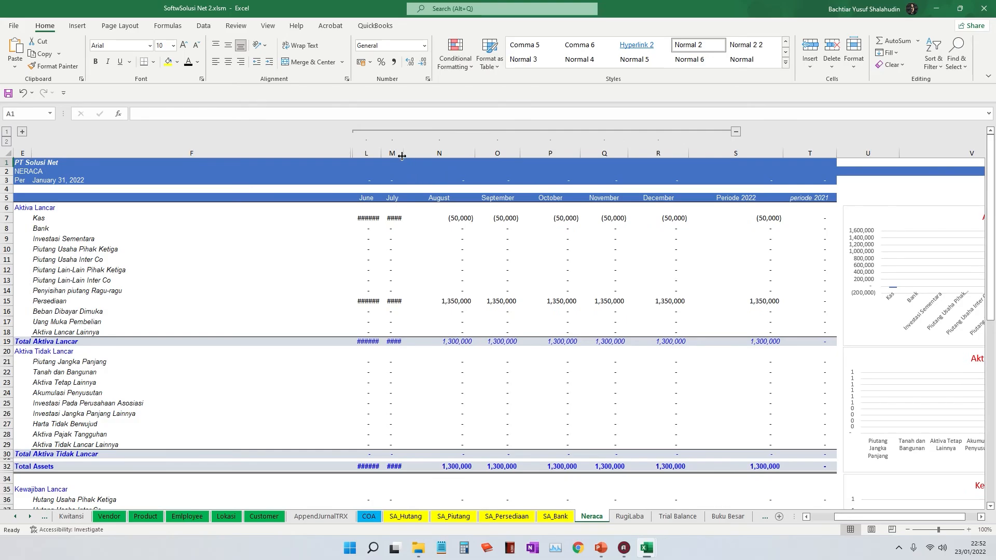
mouse_move(403, 155)
left_mouse_down()
mouse_move(440, 154)
mouse_move(353, 155)
mouse_move(396, 156)
left_mouse_up()
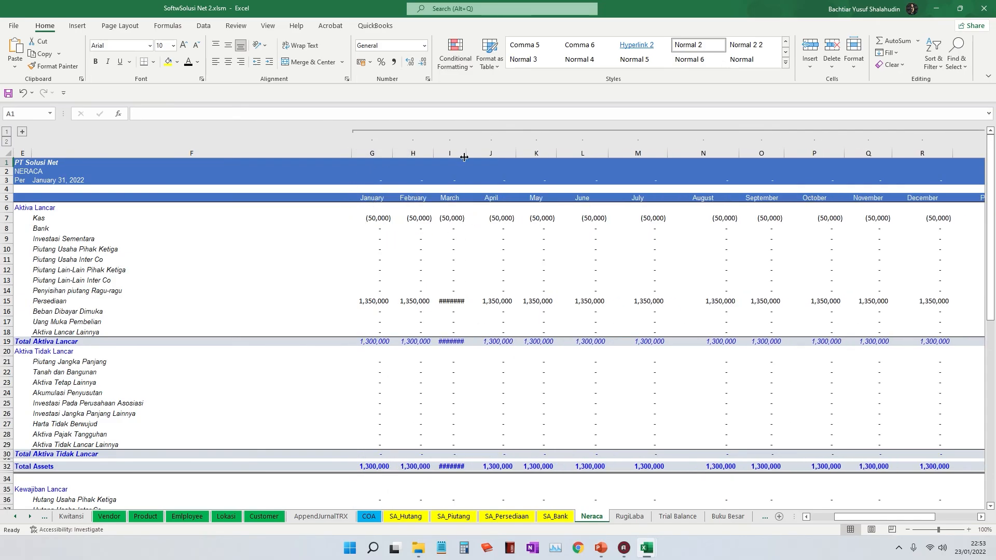
left_click_drag(464, 157, 483, 158)
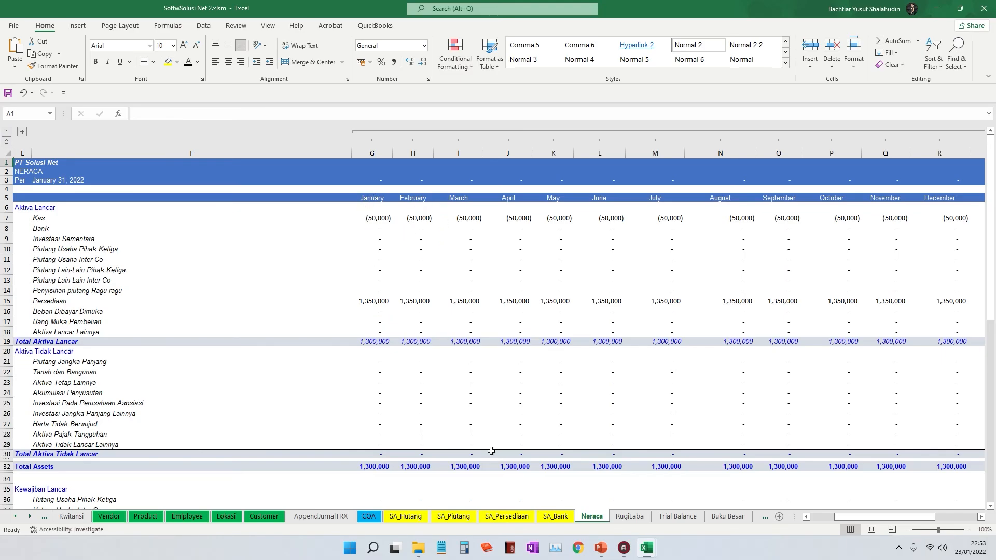
Step: Examine the Neraca balance sheet, comparing total assets with total liabilities and equity, including Laba Ditahan Tahun Ini
scroll(435, 386, "down", 3)
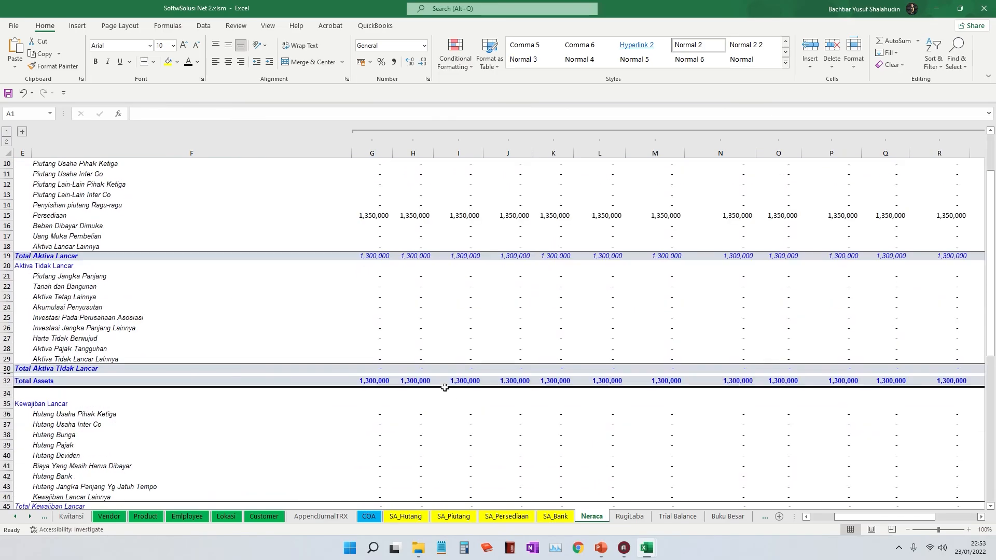
scroll(444, 388, "up", 2)
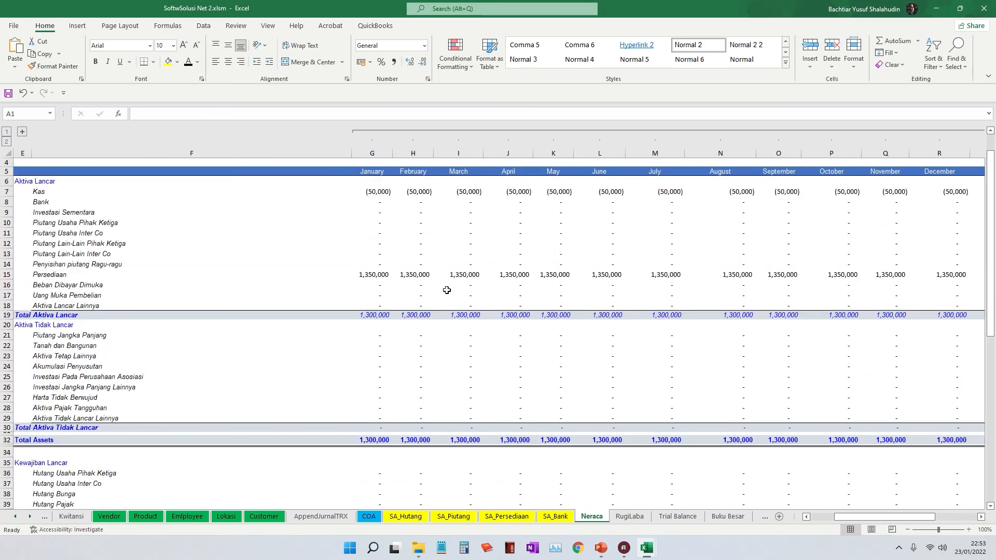
scroll(312, 392, "down", 6)
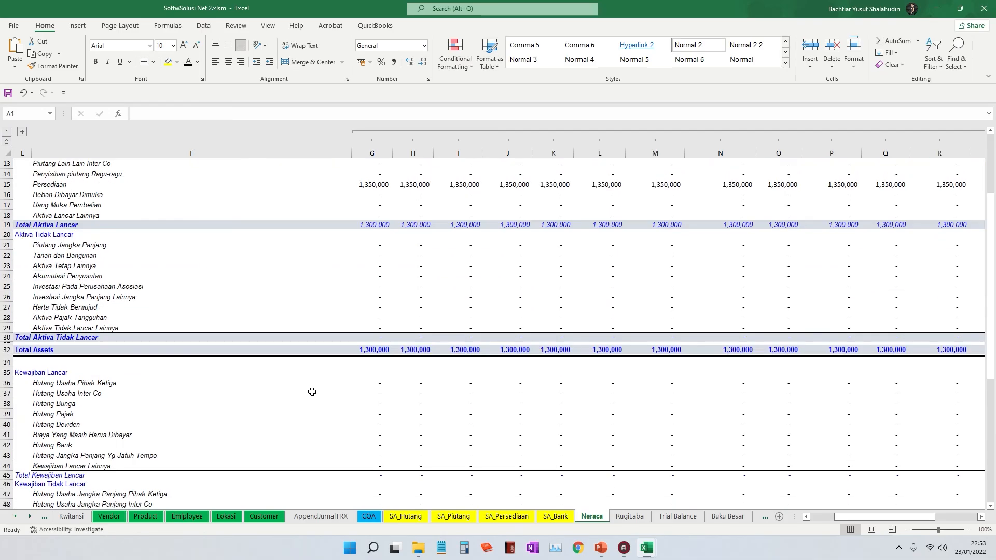
scroll(383, 409, "down", 5)
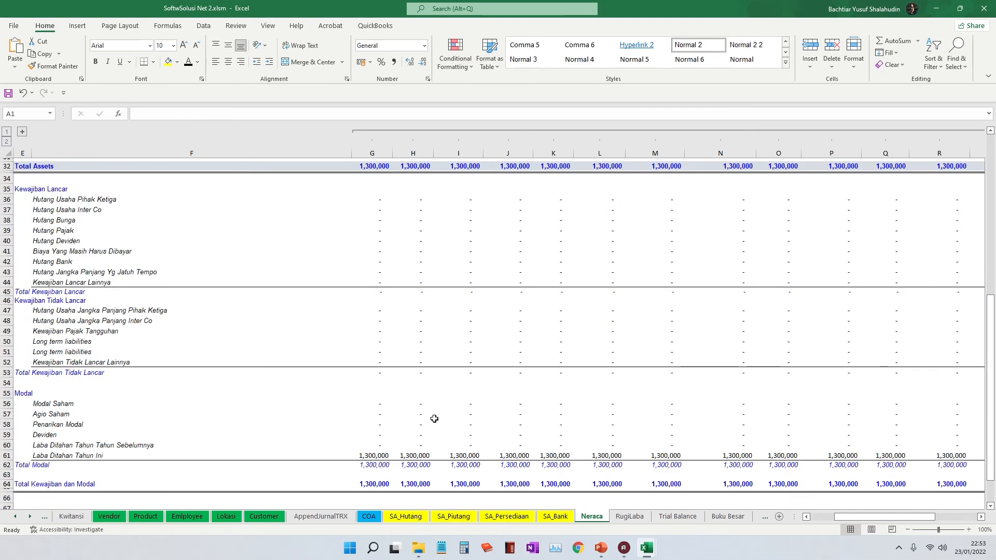
scroll(446, 422, "up", 2)
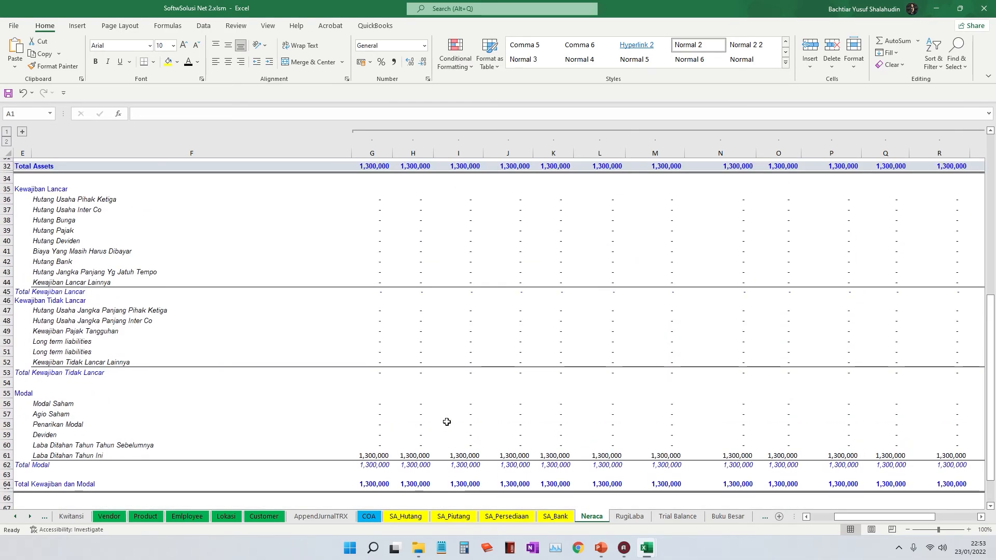
scroll(446, 422, "up", 2)
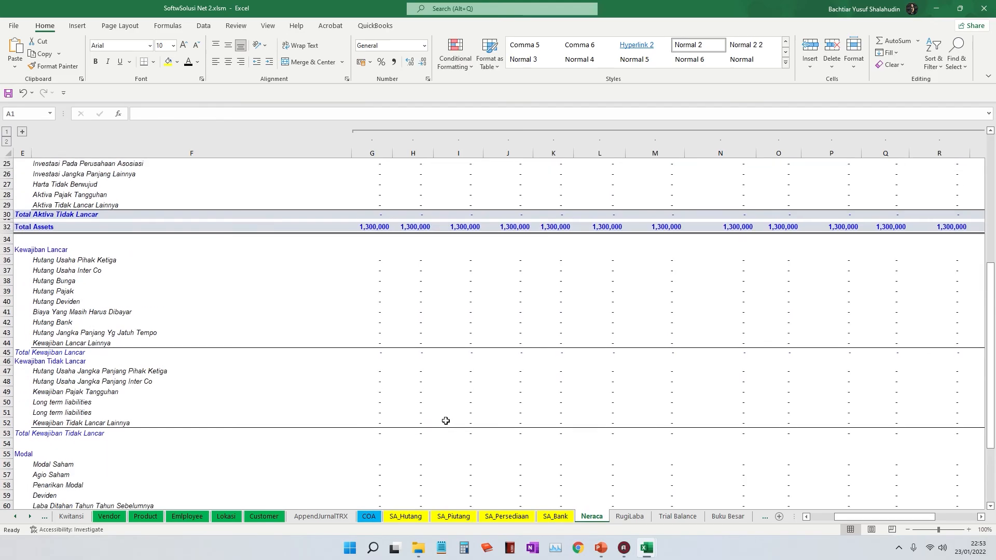
scroll(446, 421, "down", 2)
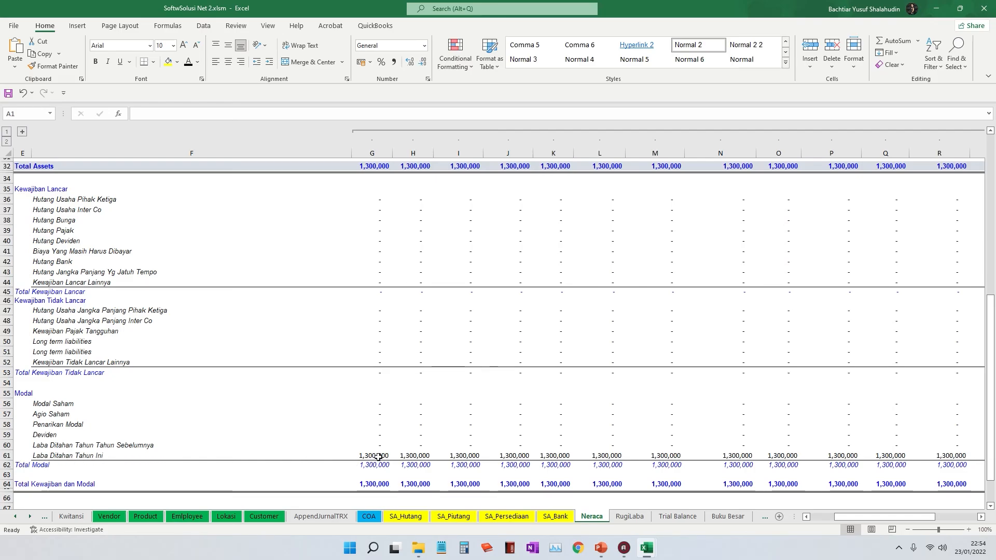
scroll(343, 341, "up", 2)
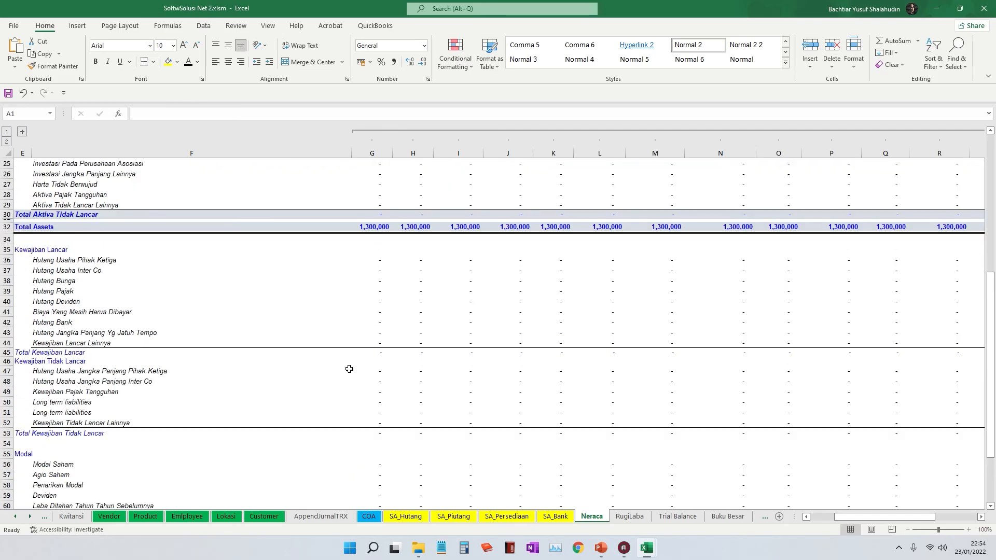
scroll(385, 413, "down", 1)
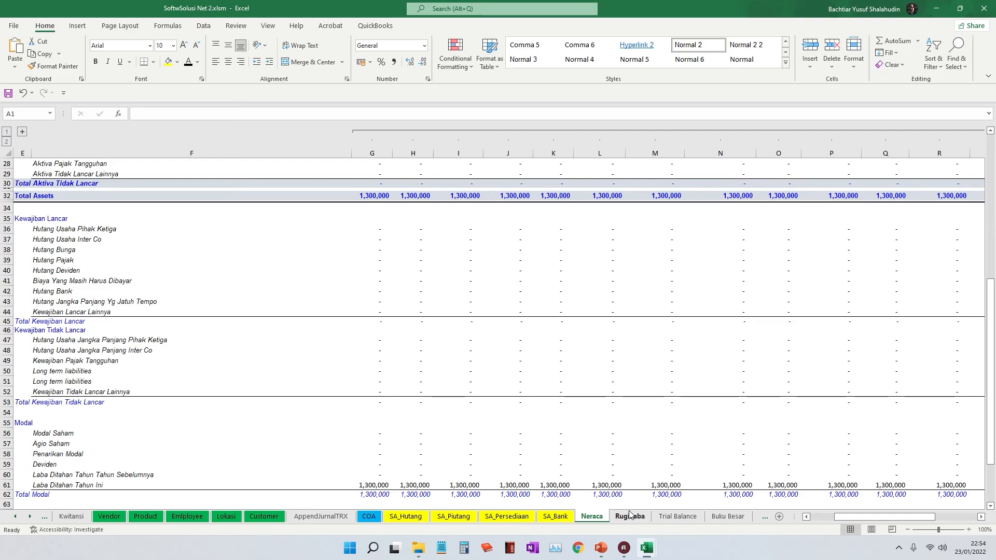
scroll(572, 408, "up", 9)
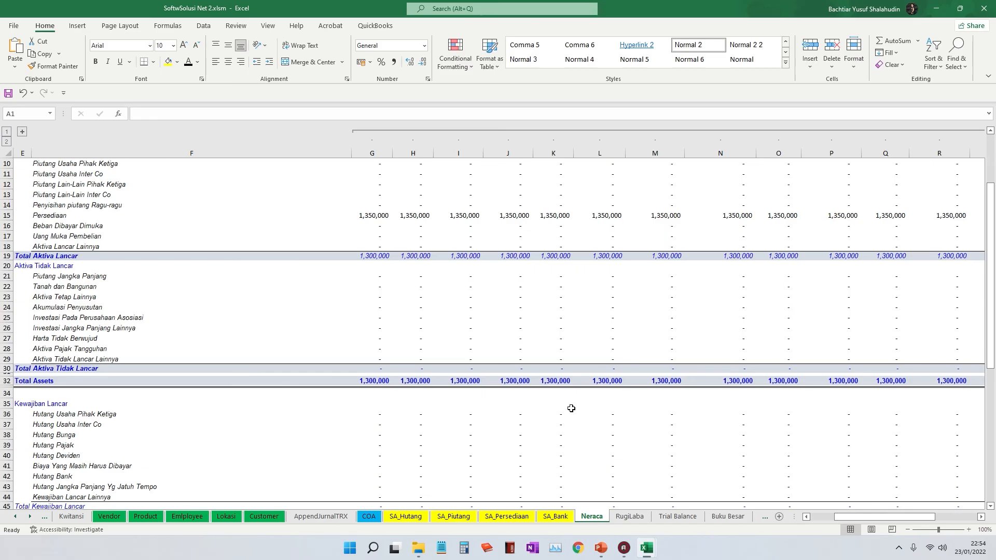
scroll(547, 419, "down", 4)
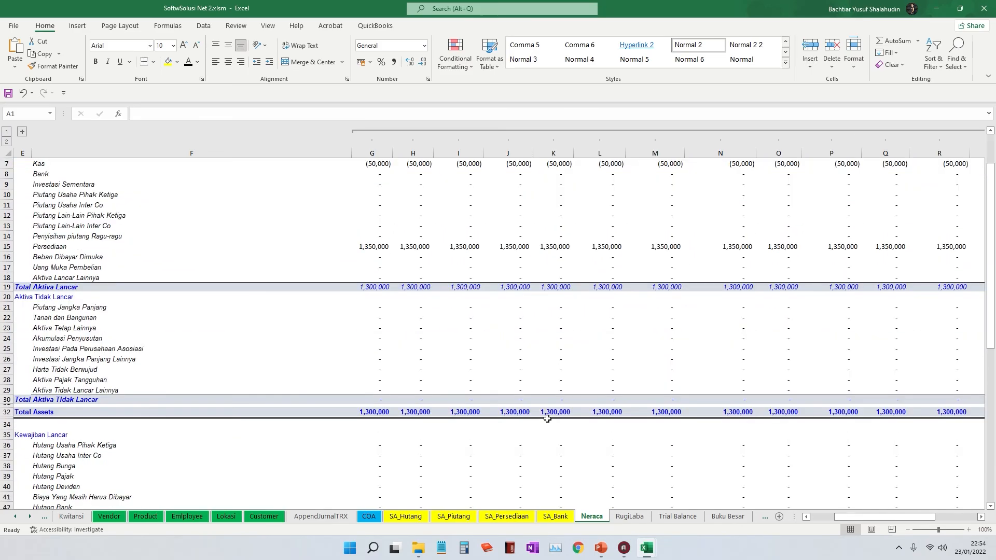
scroll(547, 417, "down", 2)
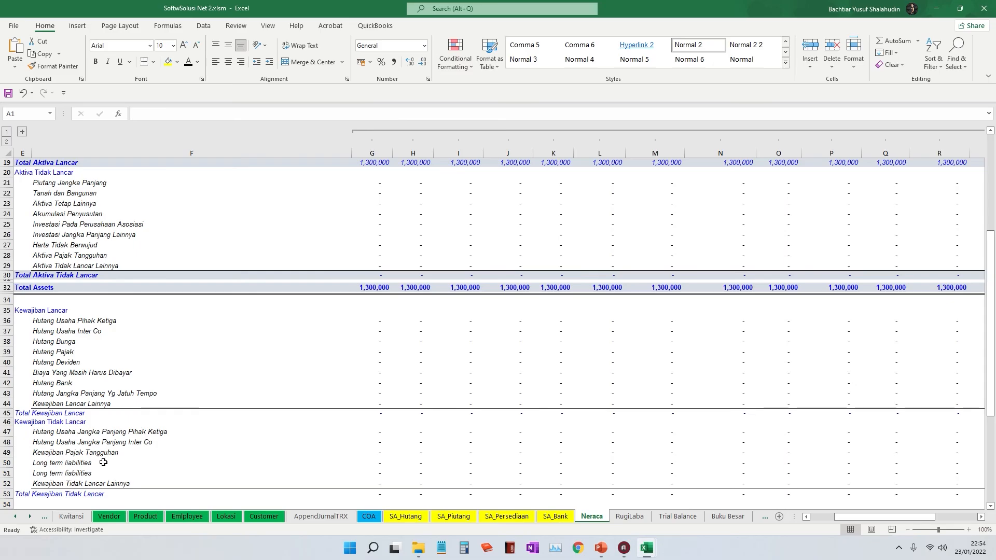
scroll(148, 441, "down", 3)
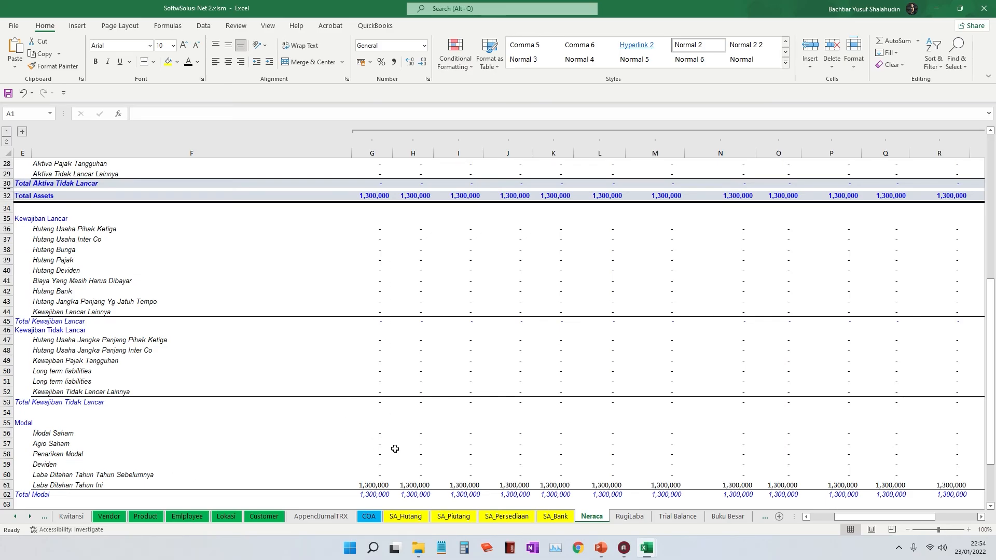
scroll(411, 476, "down", 2)
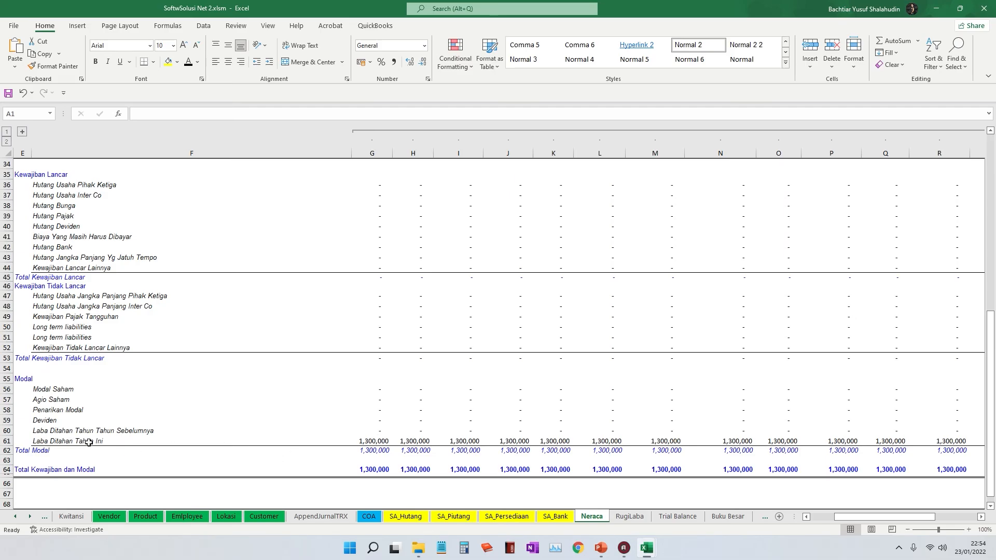
Step: Open the RugiLaba sheet and widen the collapsed month columns so that January through September are displayed
left_click(630, 517)
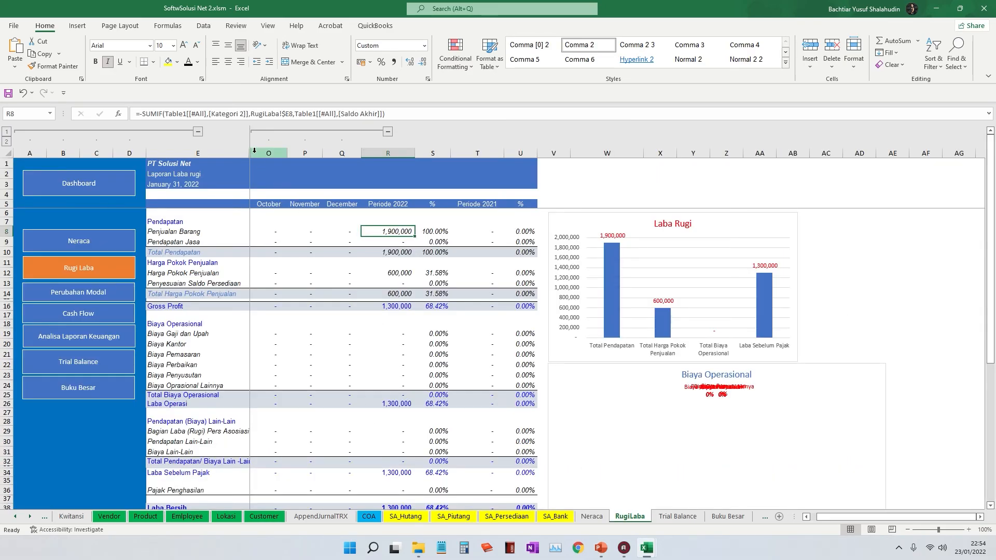
left_click_drag(254, 150, 311, 152)
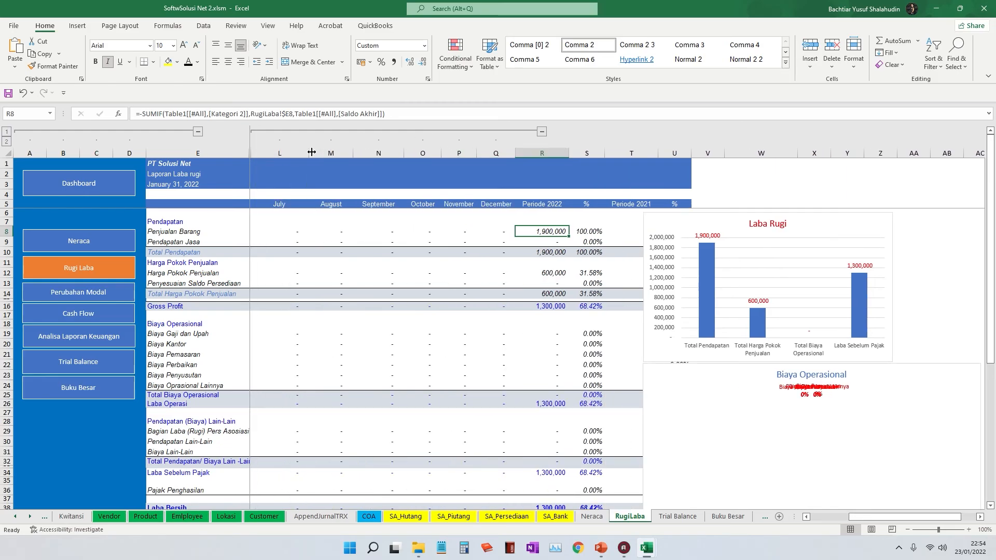
left_click_drag(251, 156, 315, 154)
left_click(260, 153)
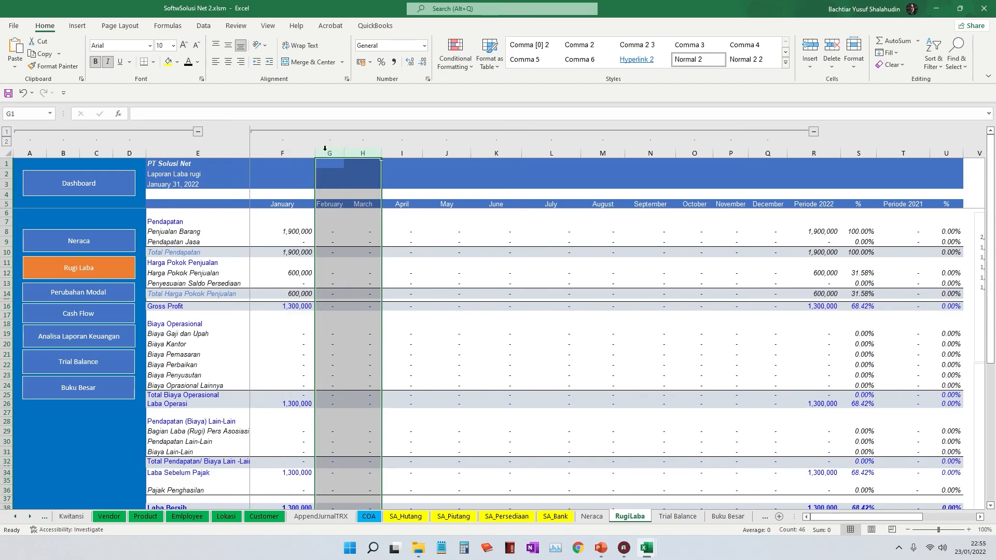
left_click(497, 64)
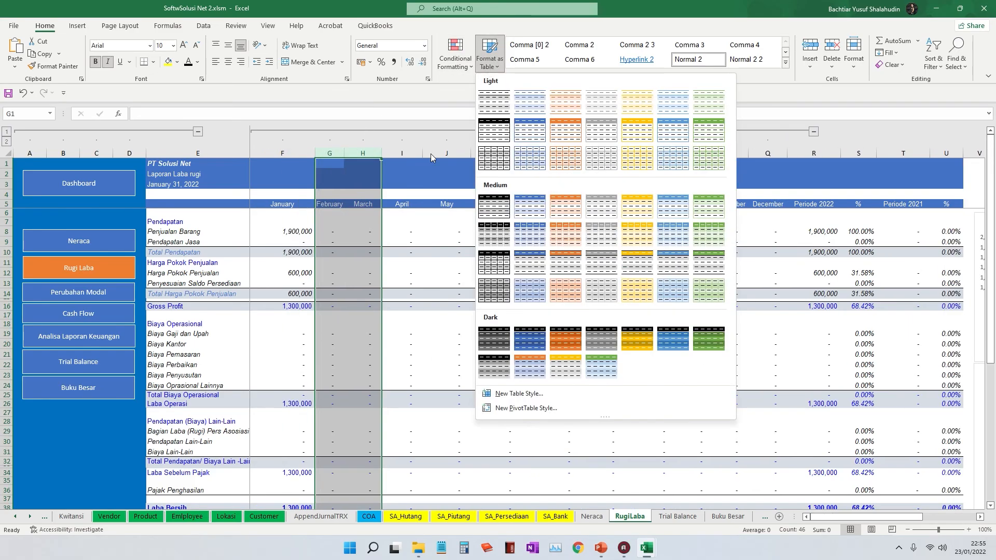
left_click(428, 177)
left_click(429, 230)
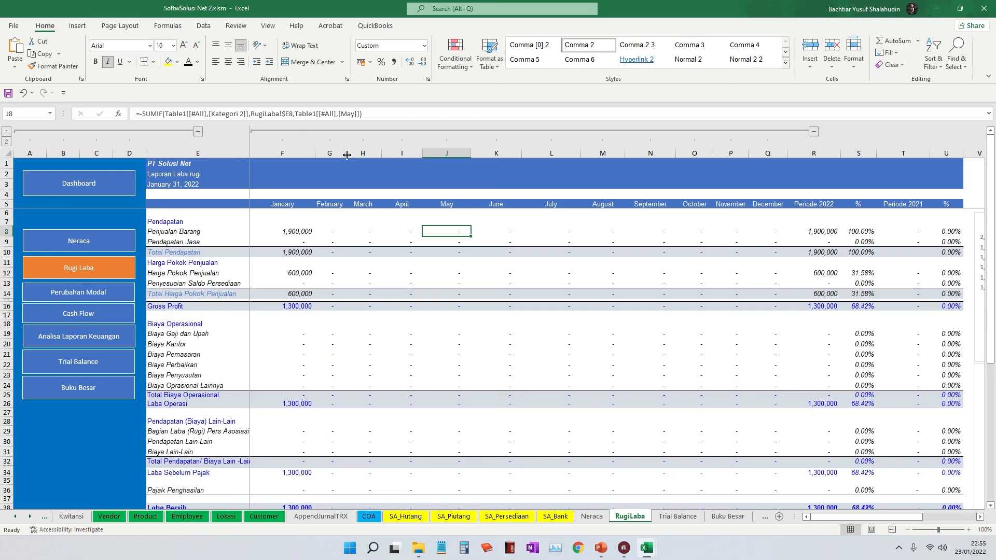
Step: Narrow the February to June columns on the RugiLaba sheet and unfreeze its panes
left_click_drag(343, 153, 320, 153)
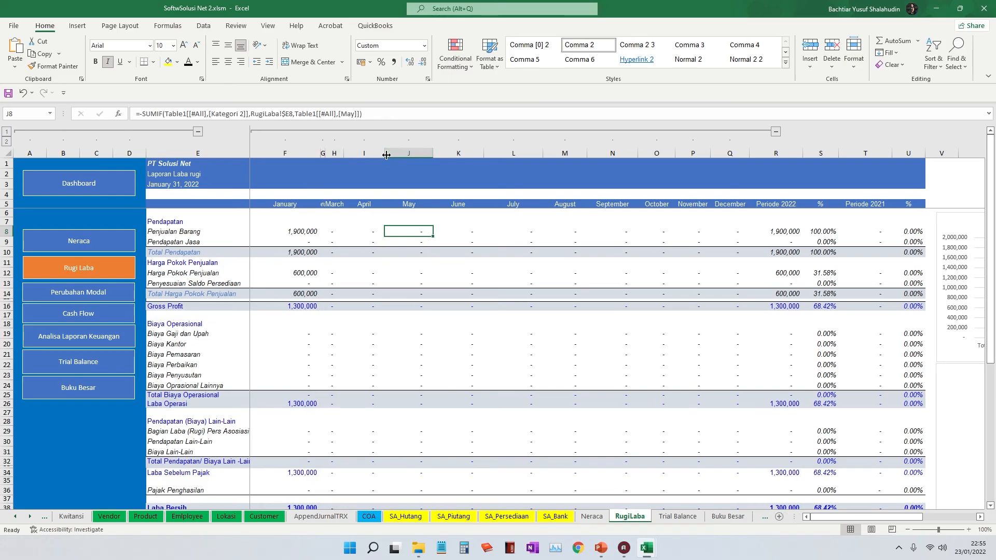
mouse_move(384, 156)
left_mouse_down()
mouse_move(357, 156)
mouse_move(398, 155)
left_mouse_up()
left_click(490, 54)
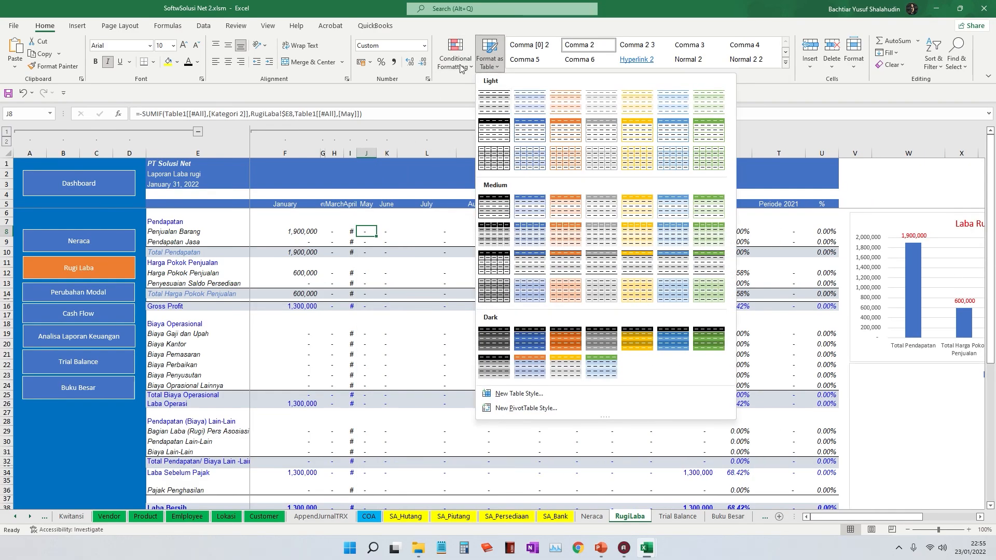
left_click(268, 26)
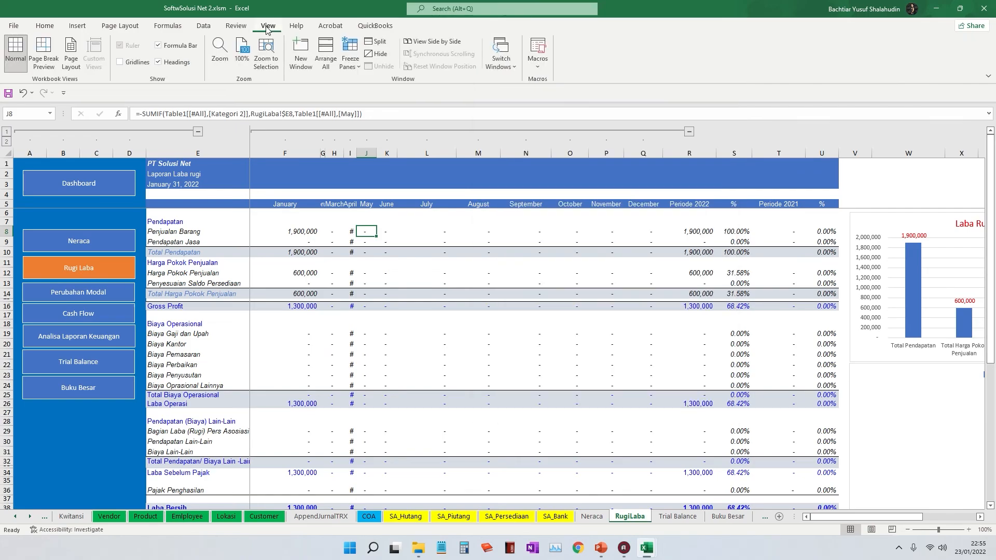
left_click(350, 57)
left_click(378, 92)
left_click(466, 315)
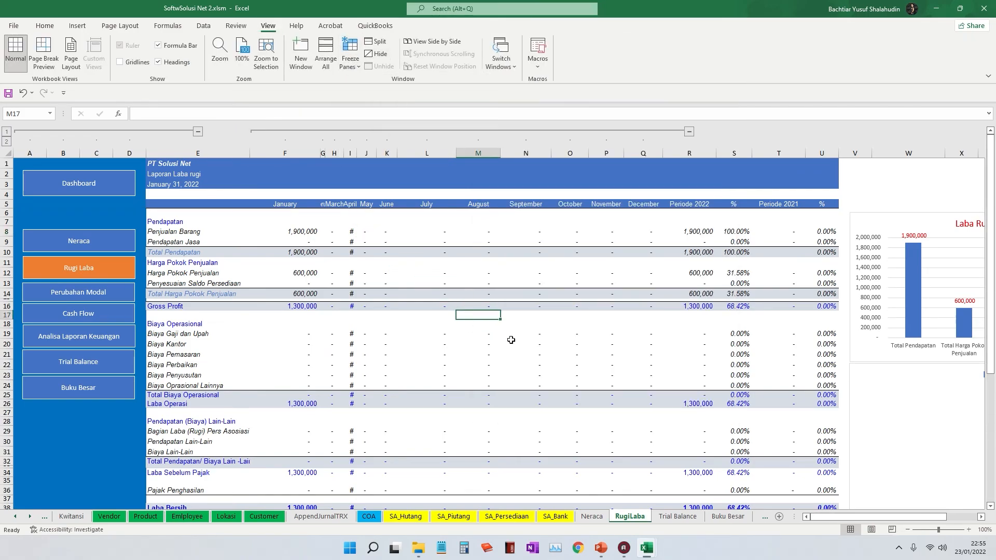
Step: Examine January's Penjualan Barang, Harga Pokok Penjualan and Gross Profit in the income statement, continuing down to Laba Bersih
left_click(310, 233)
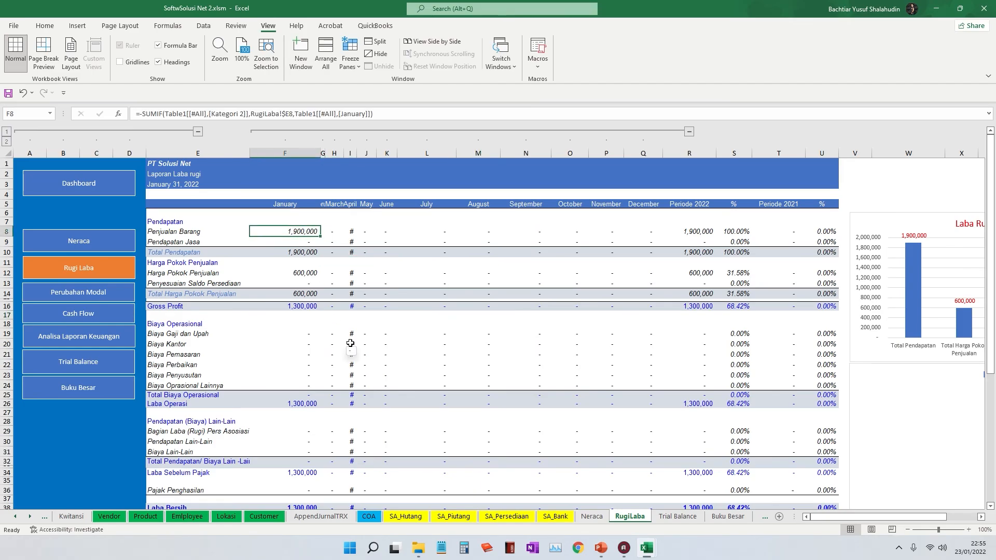
left_click(294, 273)
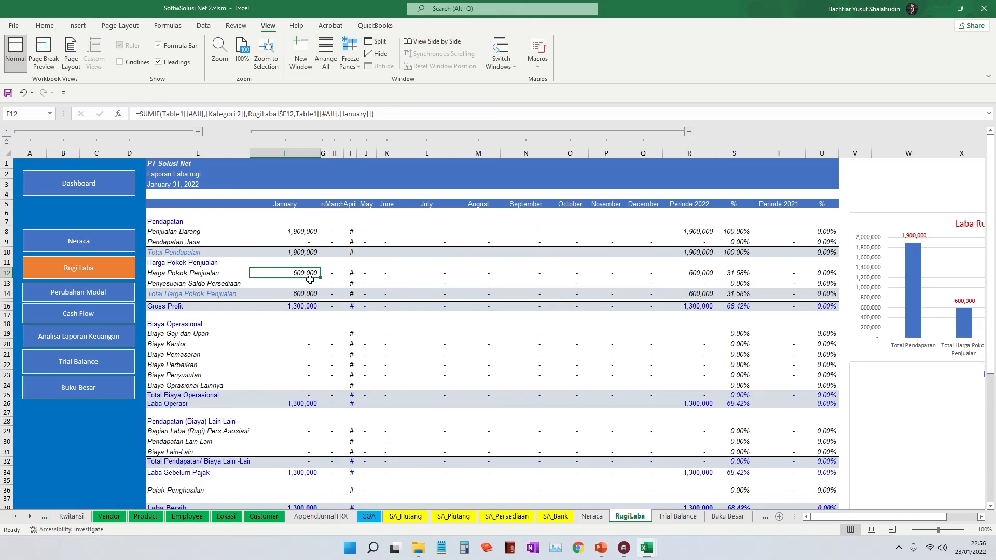
left_click(297, 295)
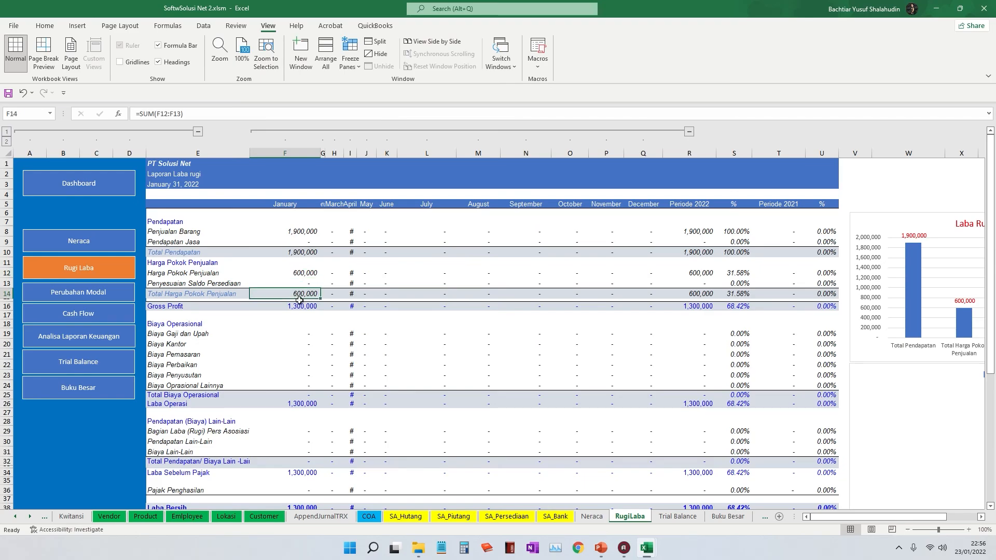
left_click(305, 233)
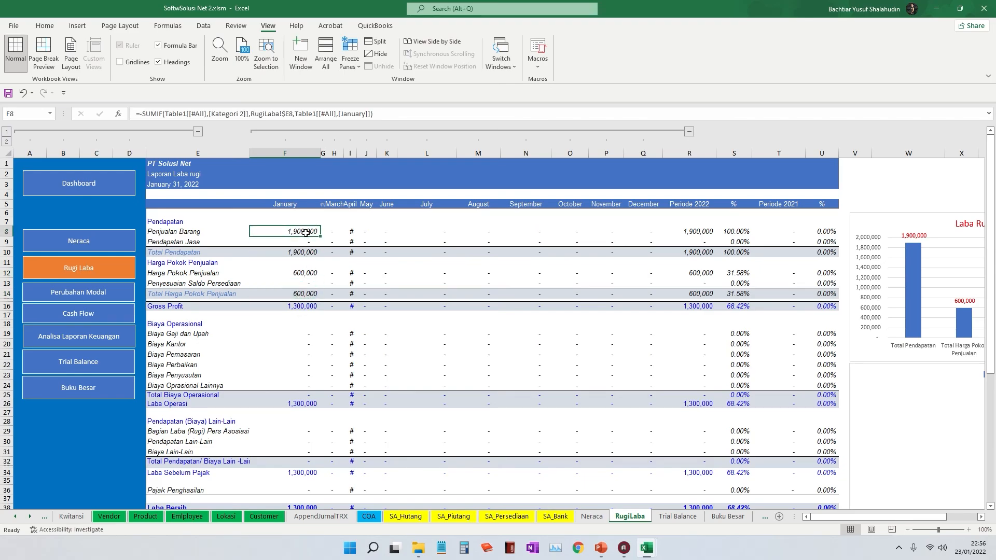
left_click(304, 271)
left_click(310, 306)
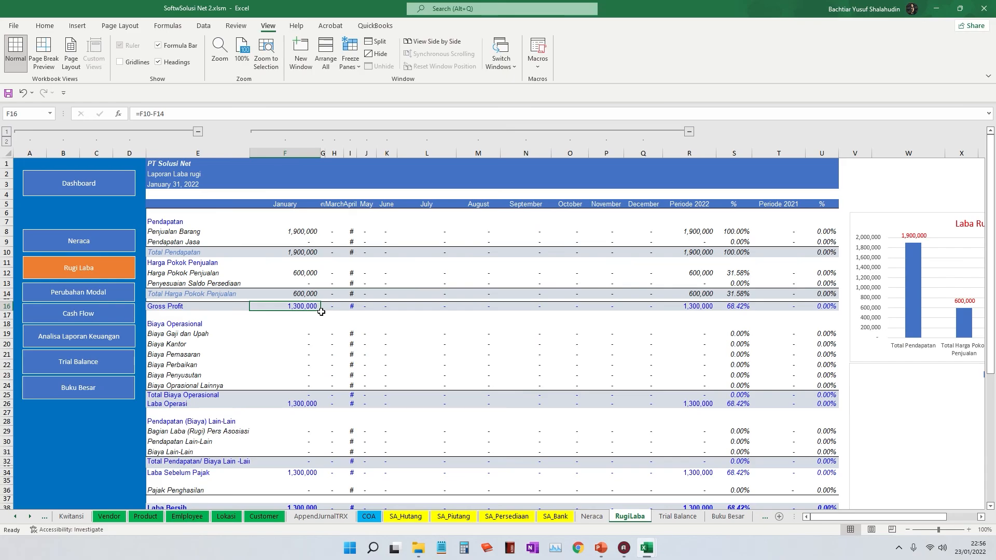
scroll(321, 312, "down", 2)
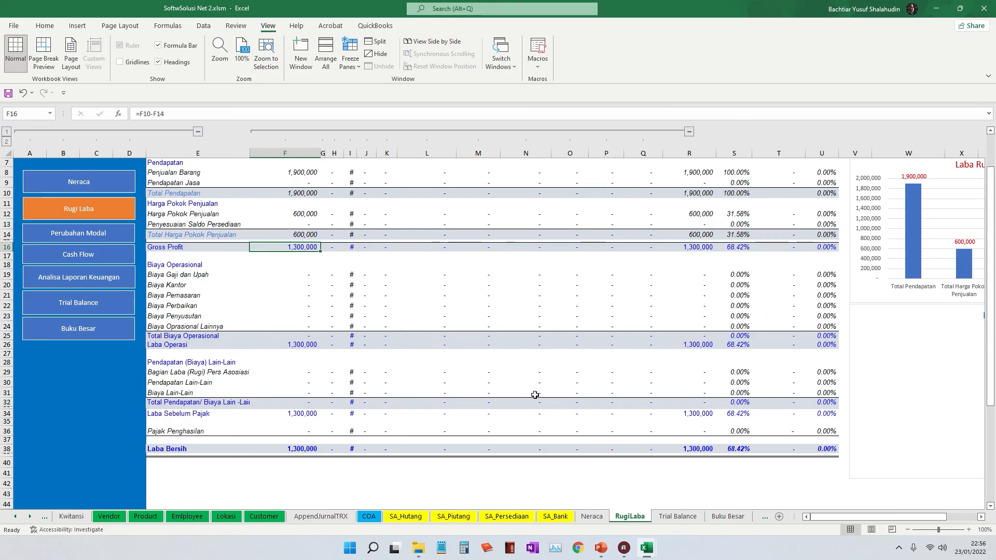
scroll(597, 398, "up", 2)
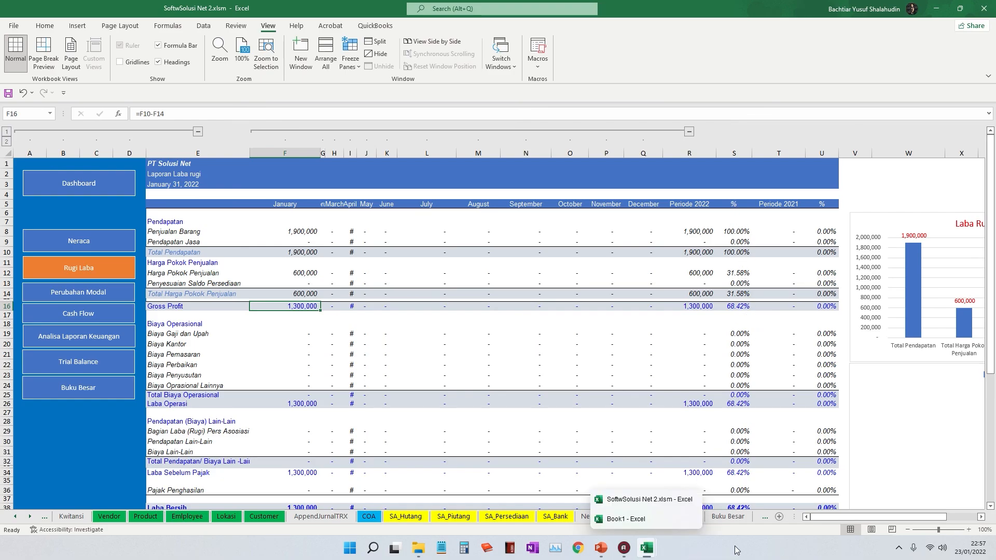
left_click(30, 517)
left_click(30, 516)
left_click(30, 517)
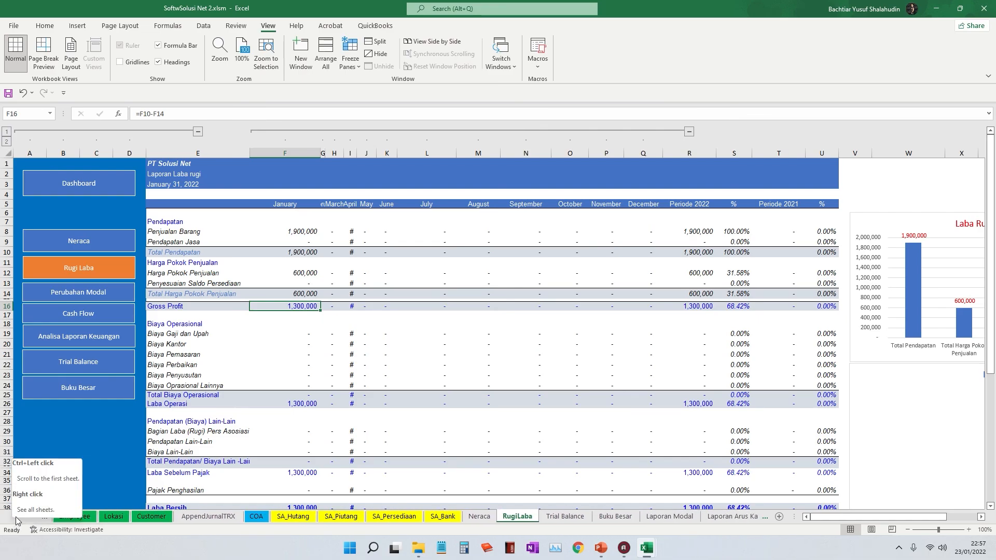
left_click(15, 517)
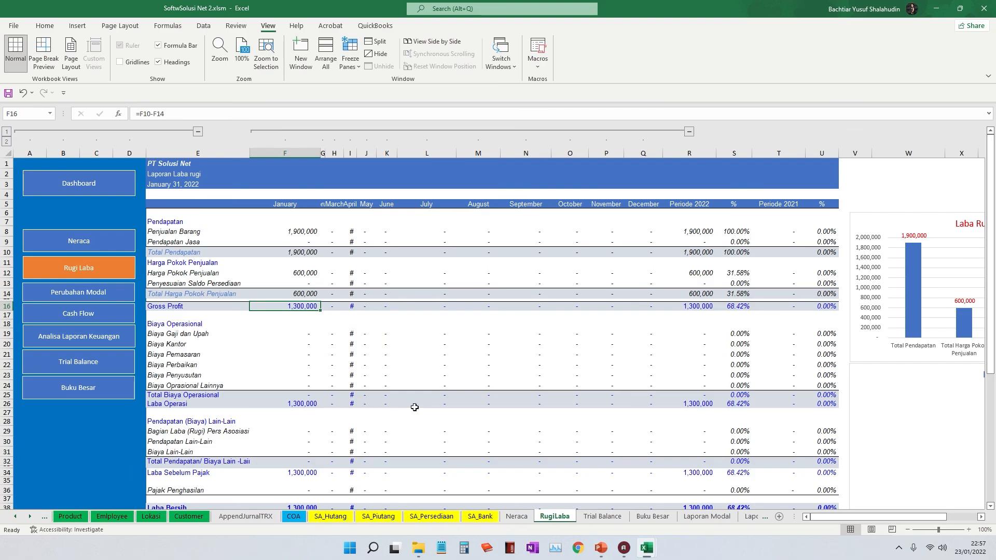